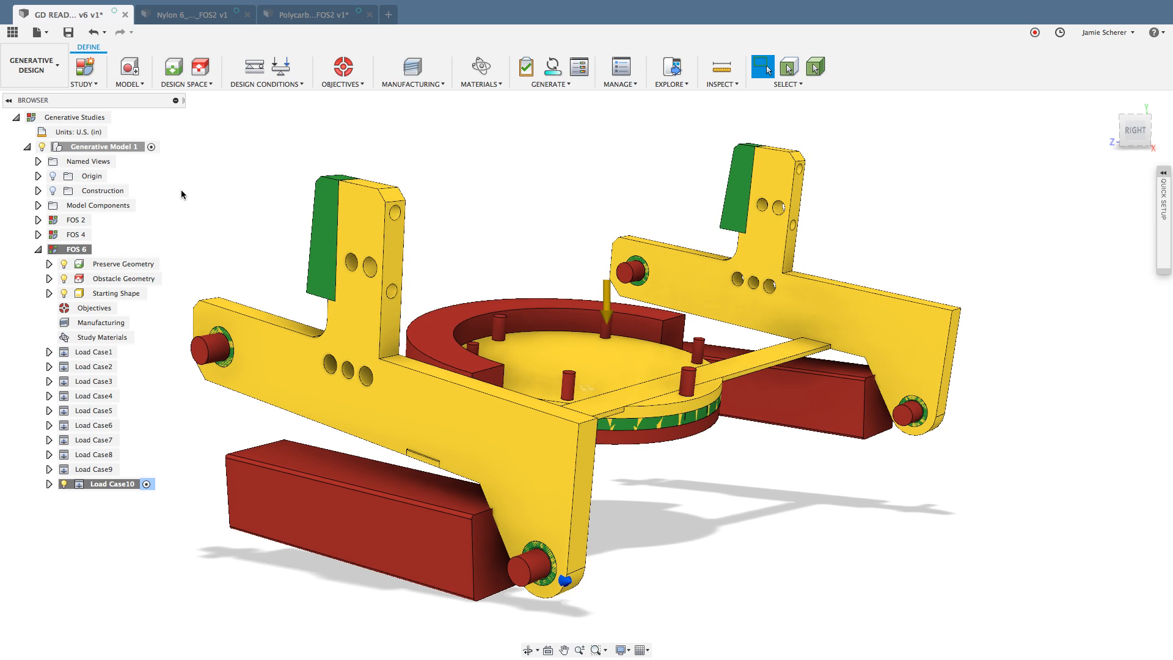
Step: Switch to the Polycarbonate FOS2 design and open its Organic form feature for editing
click(308, 17)
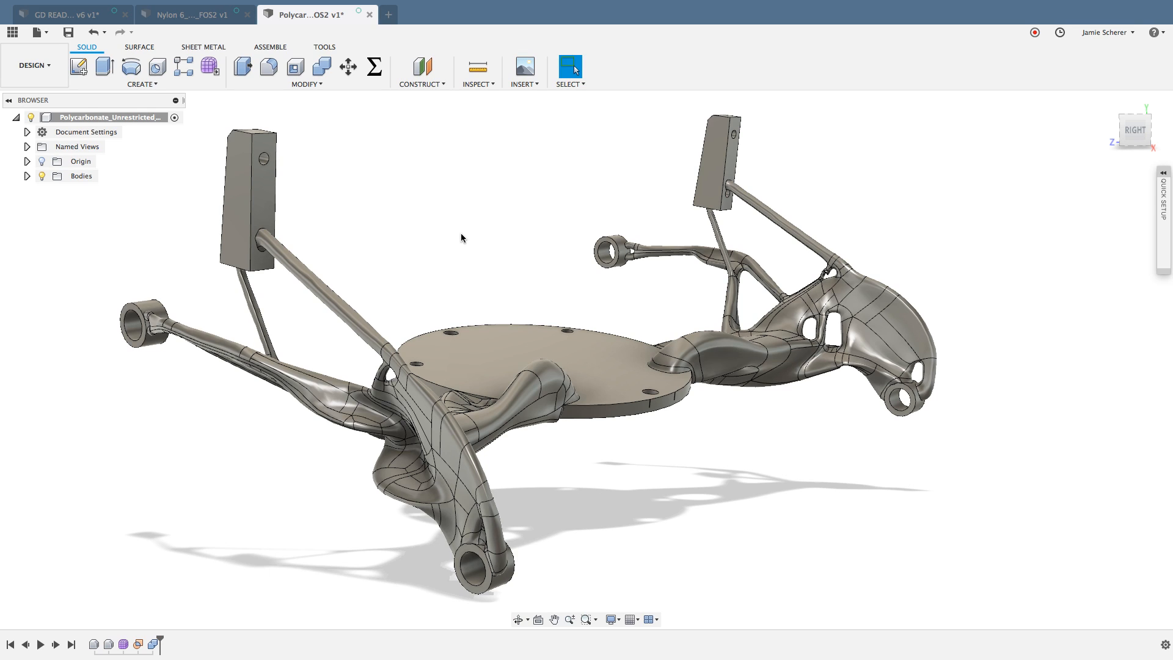
right_click(124, 644)
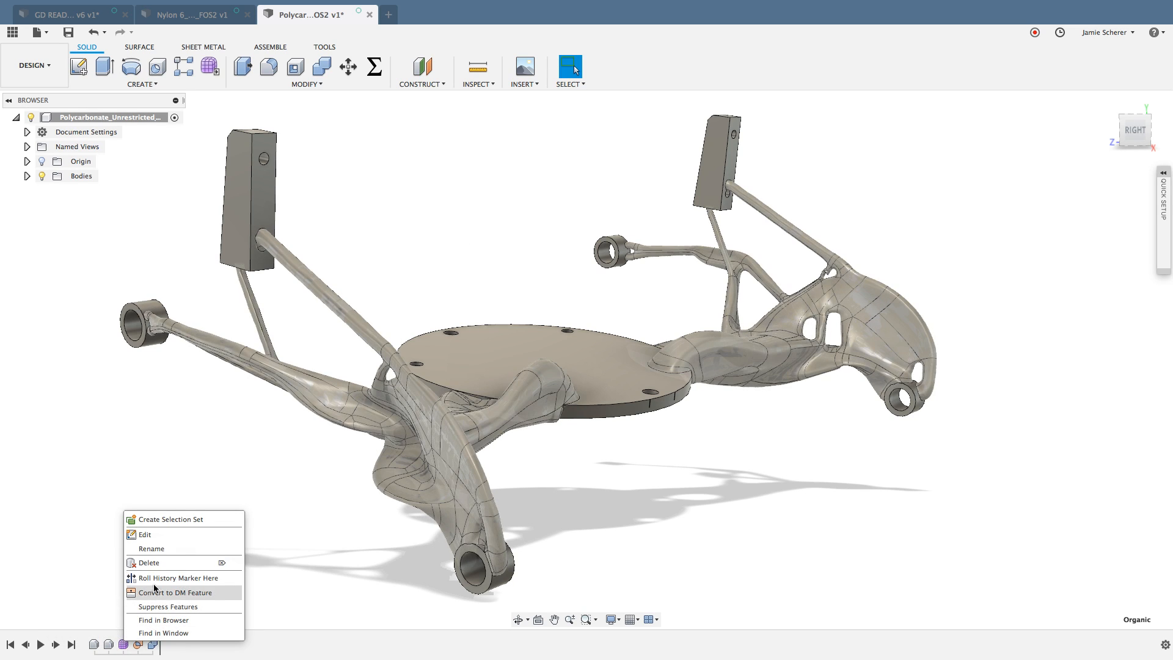
click(170, 537)
shift+middle_drag(722, 510, 784, 517)
scroll(802, 453, up, 3)
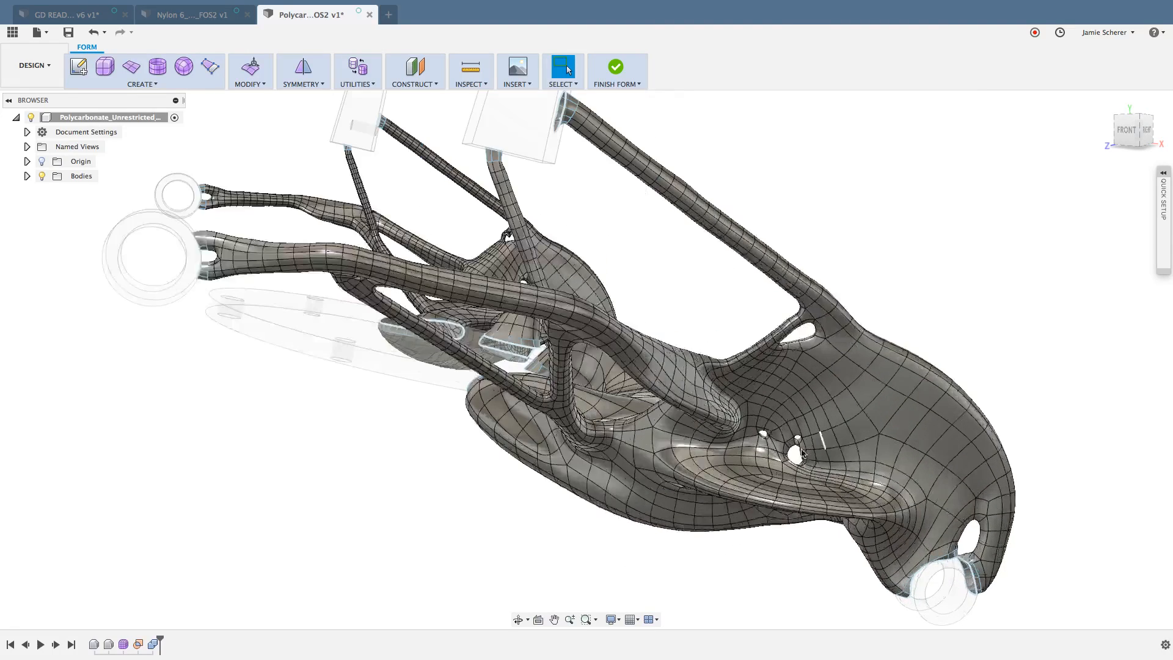
scroll(702, 495, up, 2)
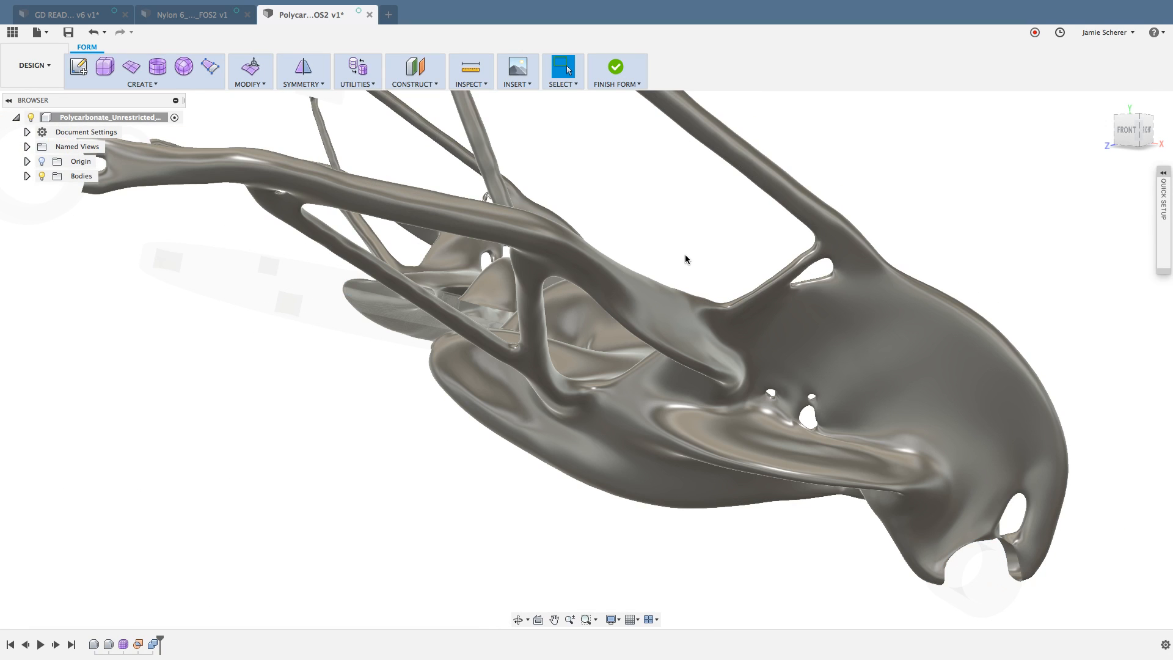
Step: Select a row of four adjacent faces along the diagonal strut, then clear the selection
shift+middle_drag(685, 259, 501, 257)
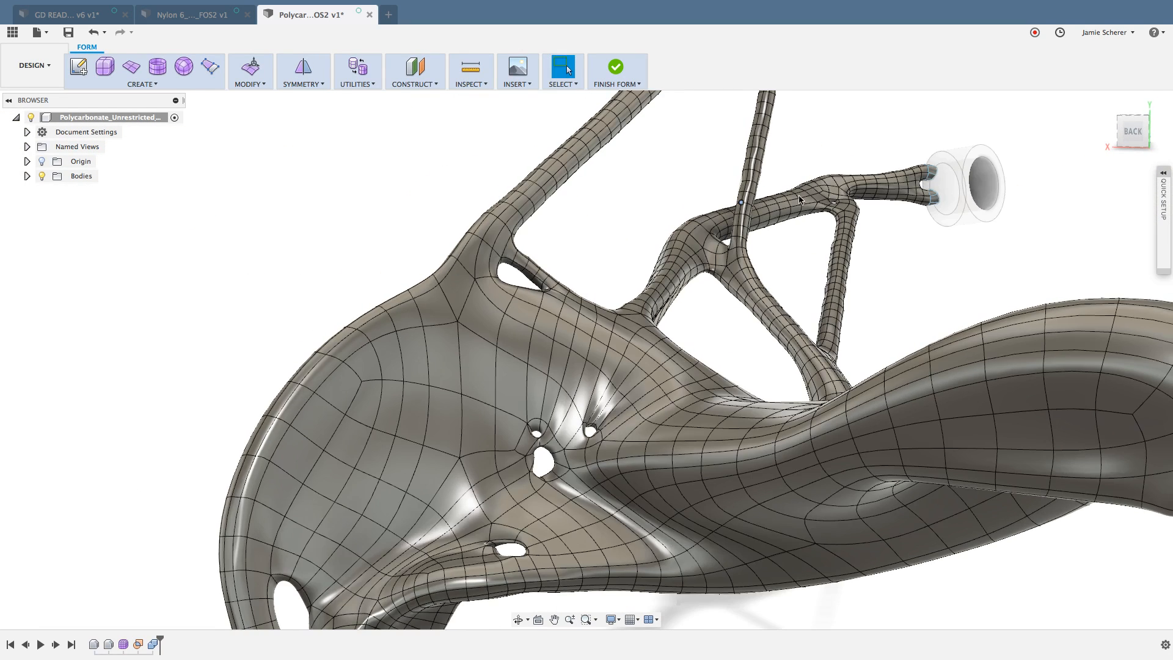
middle_drag(789, 214, 763, 272)
middle_drag(892, 350, 741, 348)
scroll(739, 348, up, 3)
scroll(703, 371, up, 2)
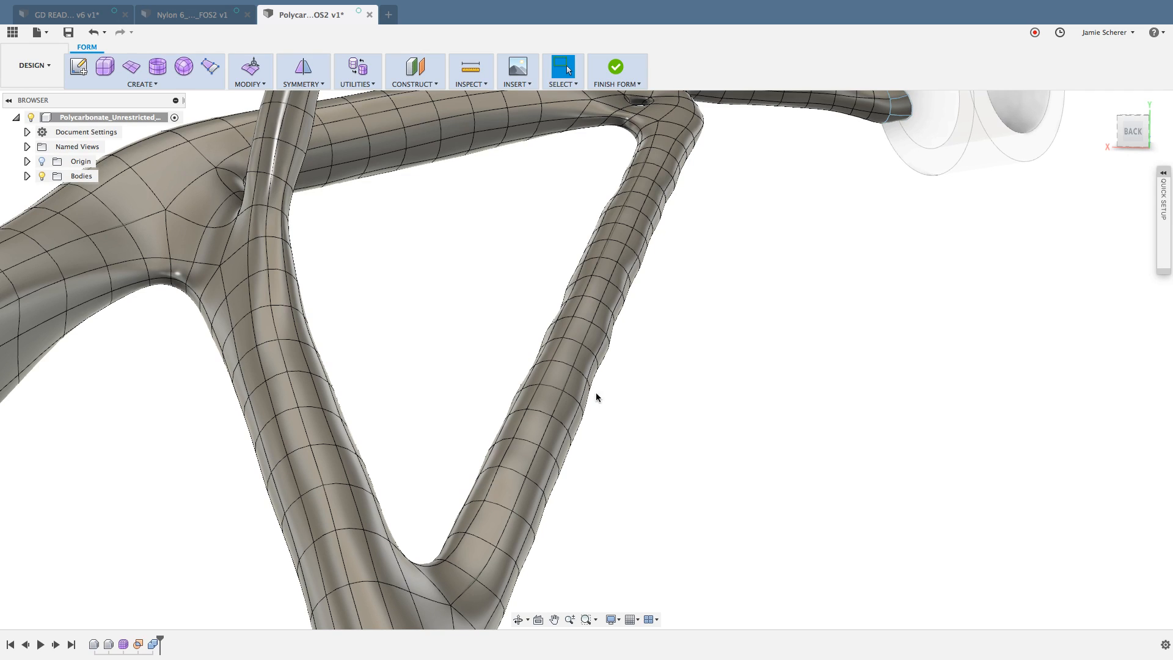
click(558, 383)
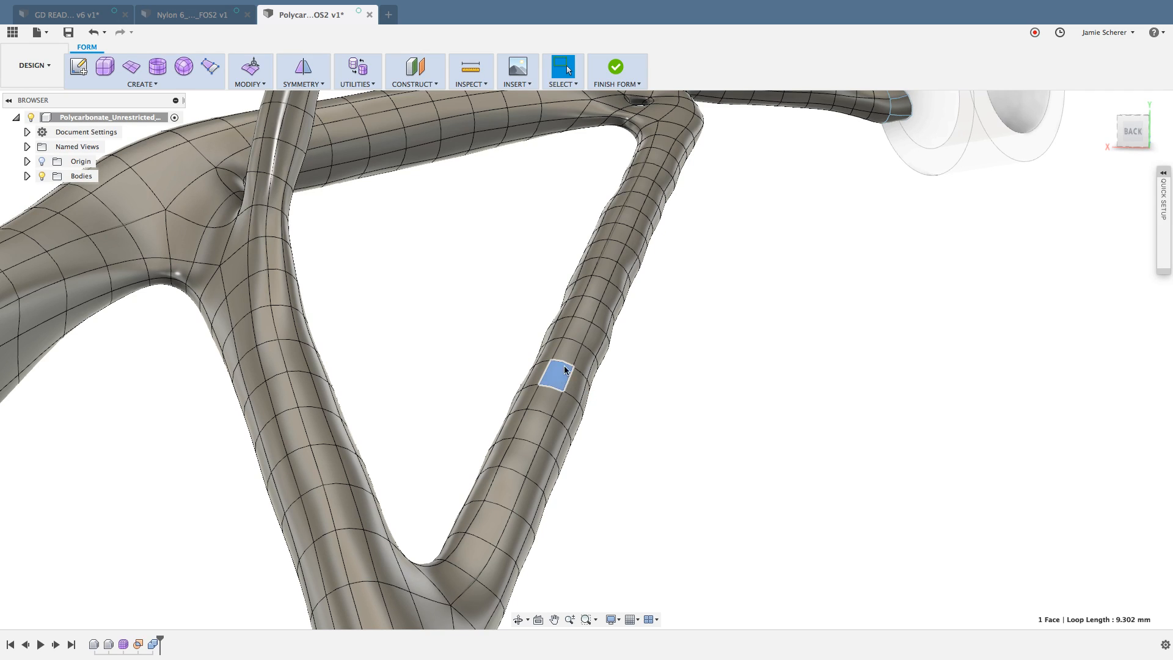
shift+click(565, 352)
shift+click(583, 327)
shift+click(586, 306)
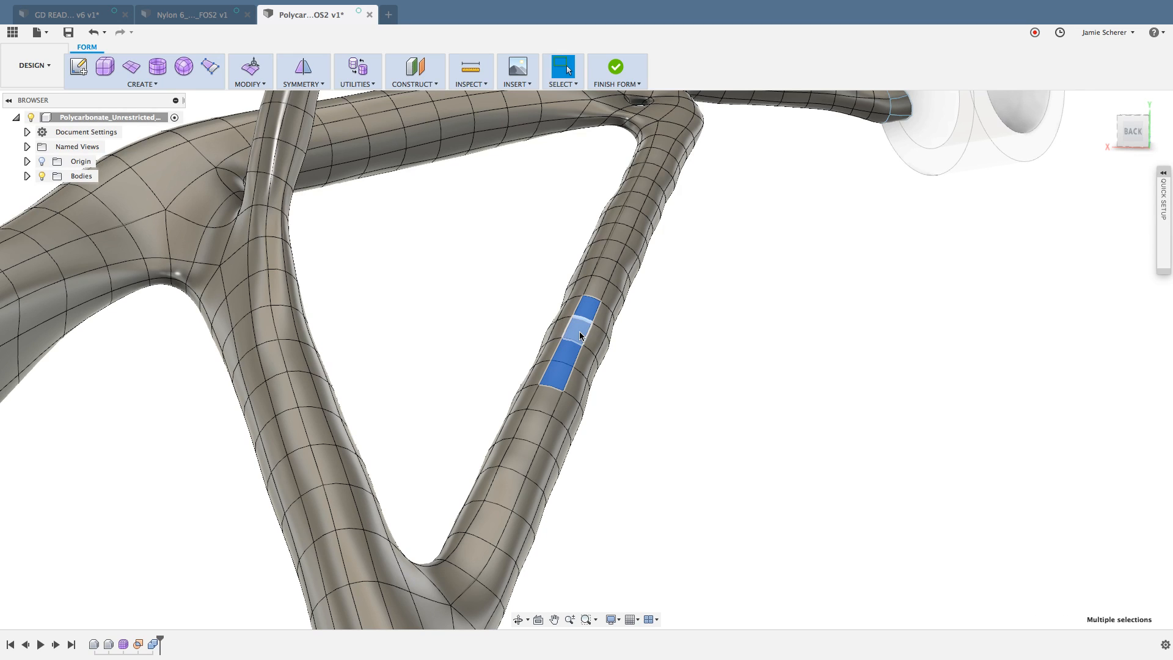
key(Escape)
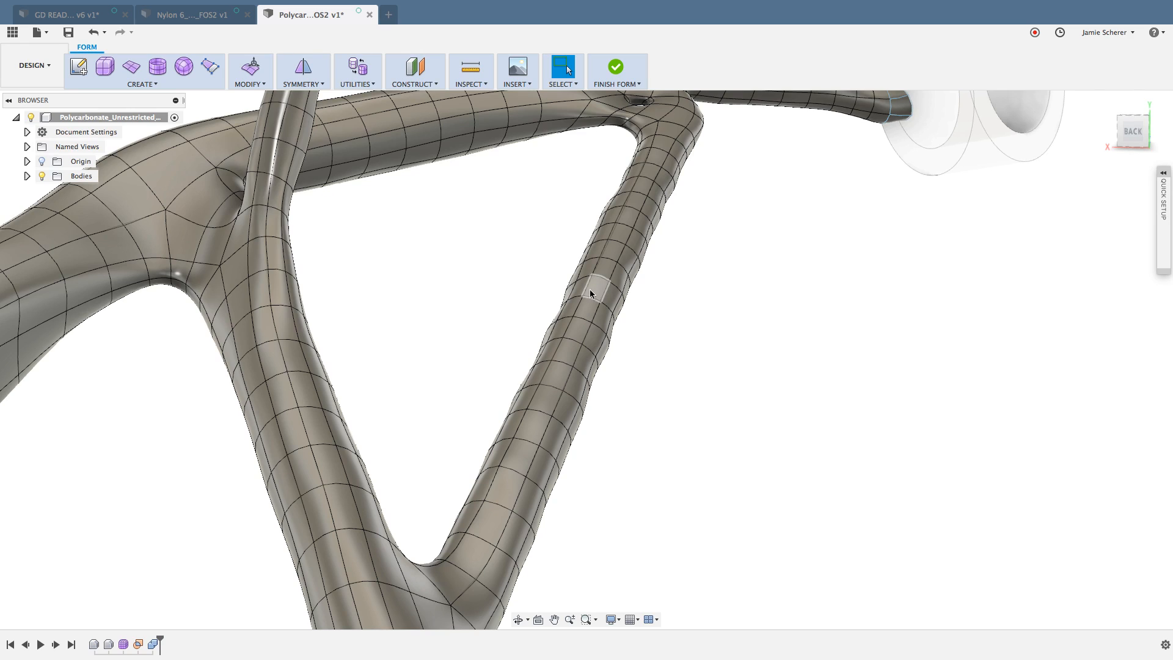
Step: Try selecting edge loops along and around the diagonal strut, plus its individual edges and vertices, then clear the selection
double_click(585, 292)
shift+double_click(604, 296)
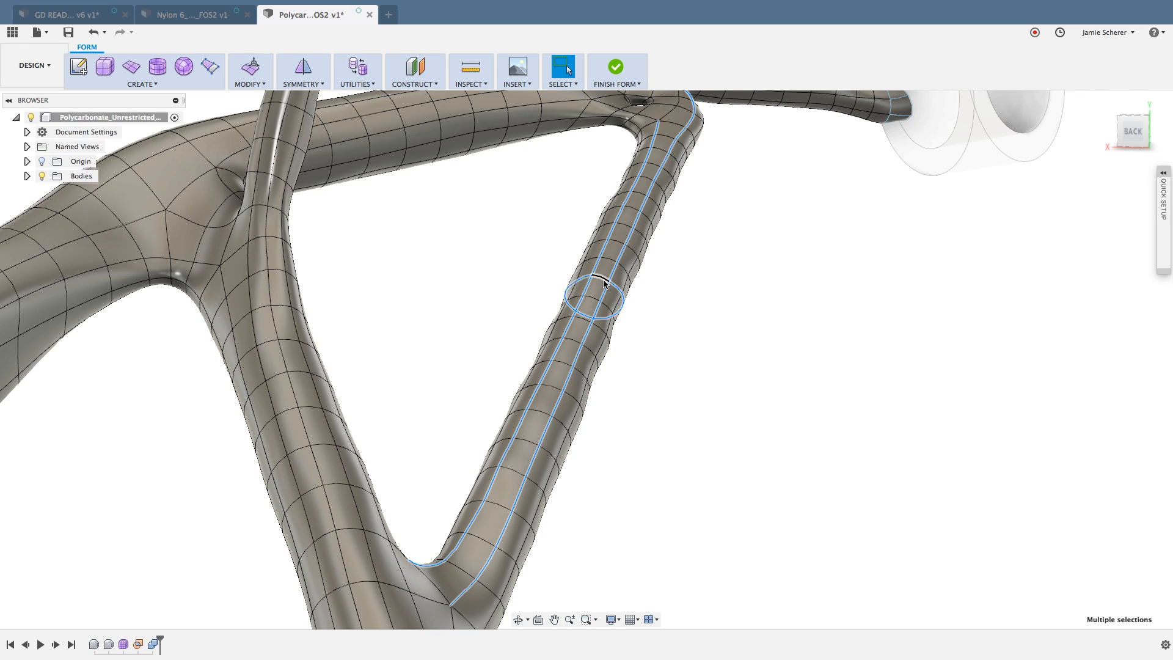
click(653, 321)
click(601, 301)
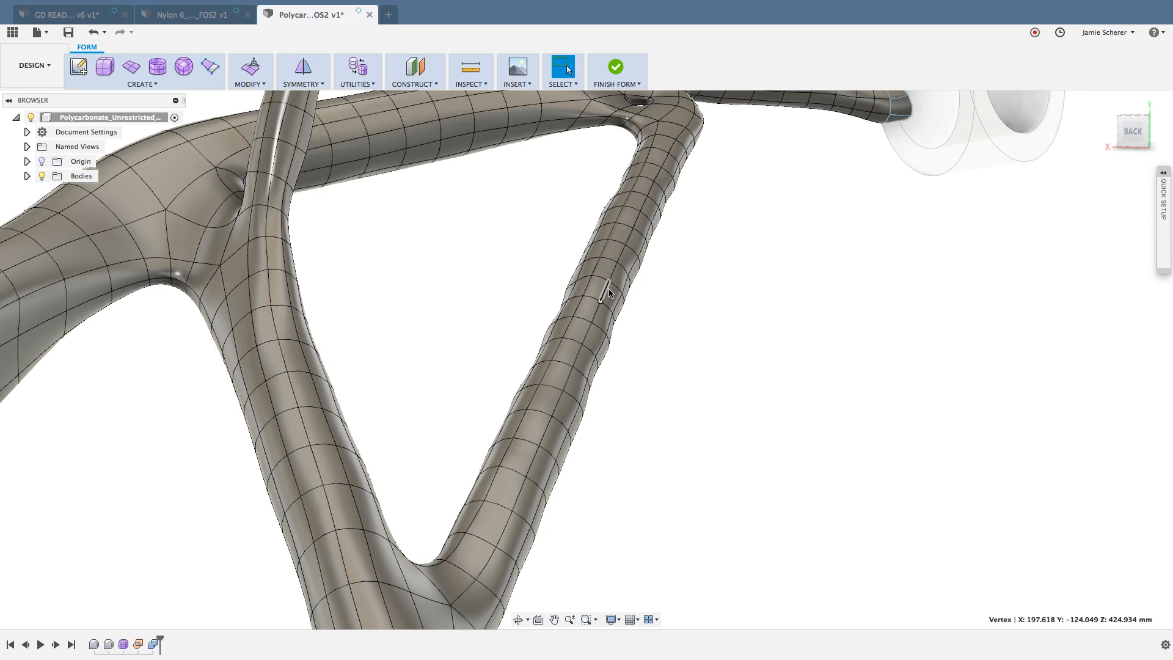
shift+click(609, 281)
shift+click(591, 275)
shift+click(582, 295)
click(679, 352)
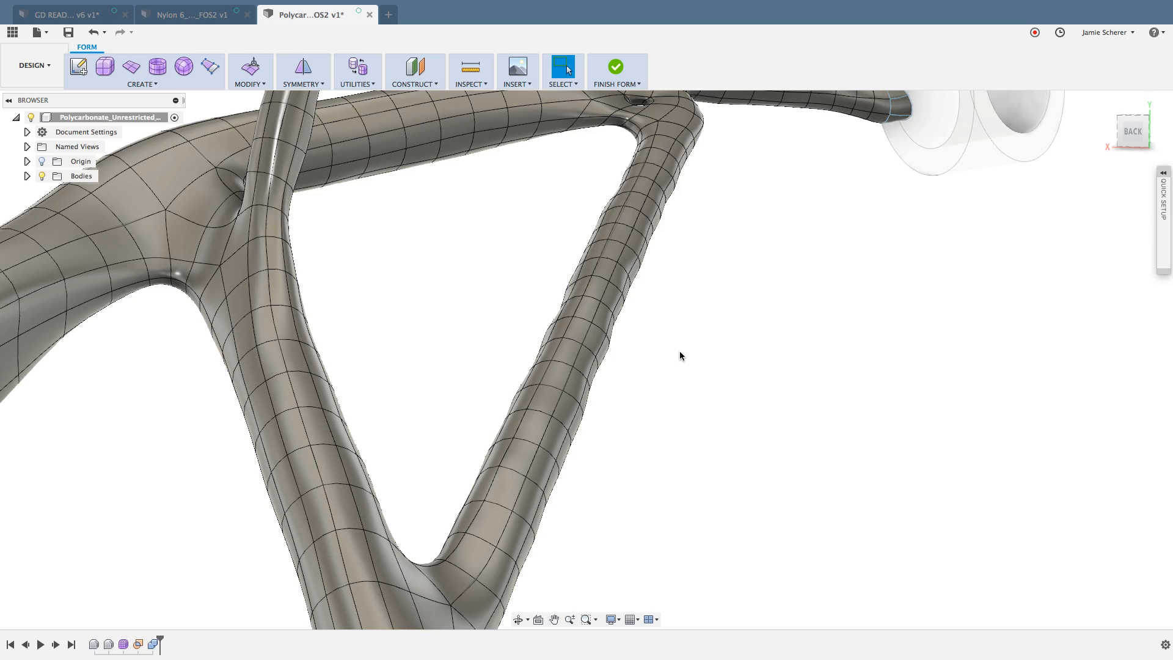
Step: Try pulling two adjacent faces of the diagonal strut outward with Edit Form, then undo the change
click(565, 361)
shift+click(575, 329)
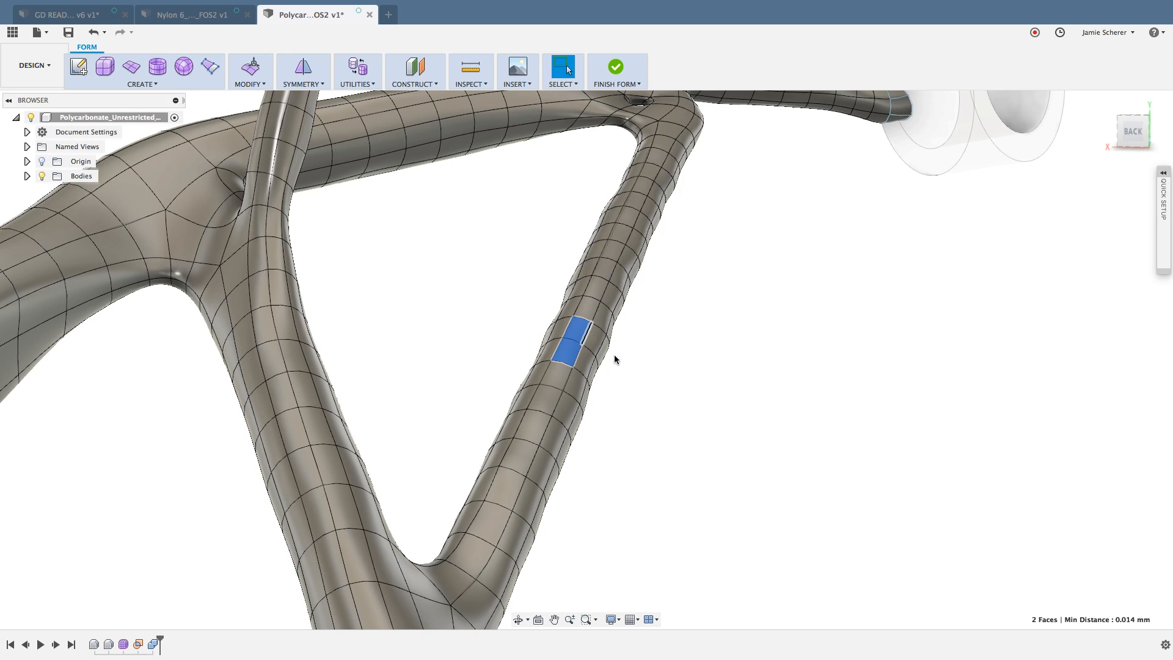
scroll(644, 342, up, 5)
scroll(727, 378, down, 4)
right_click(745, 387)
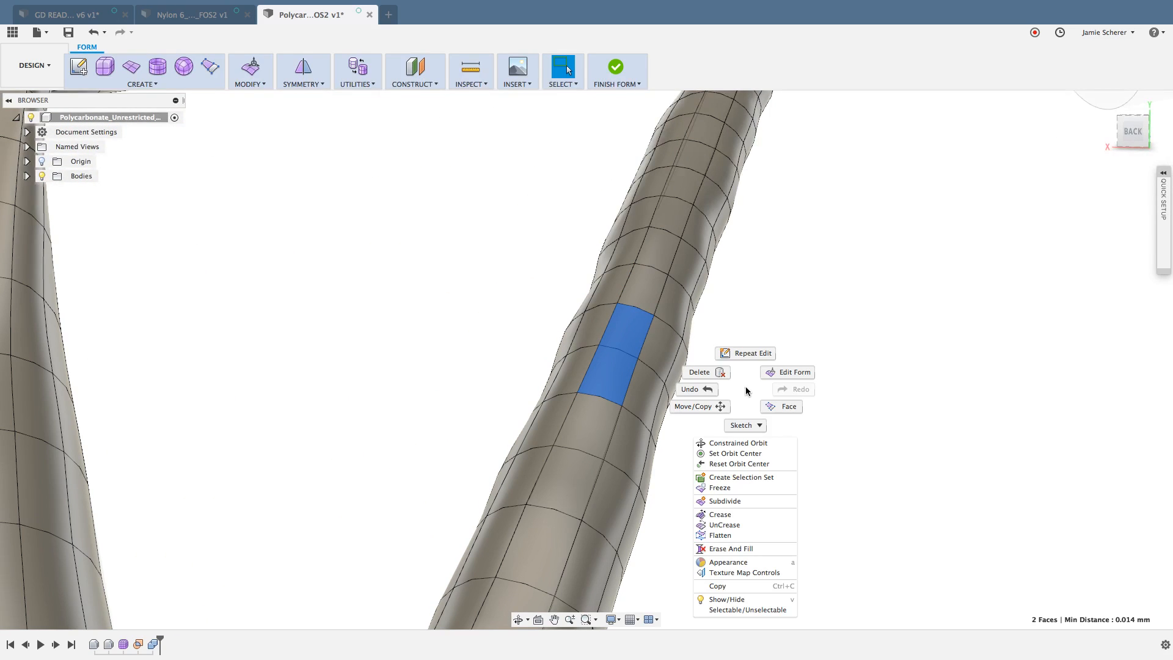
click(791, 372)
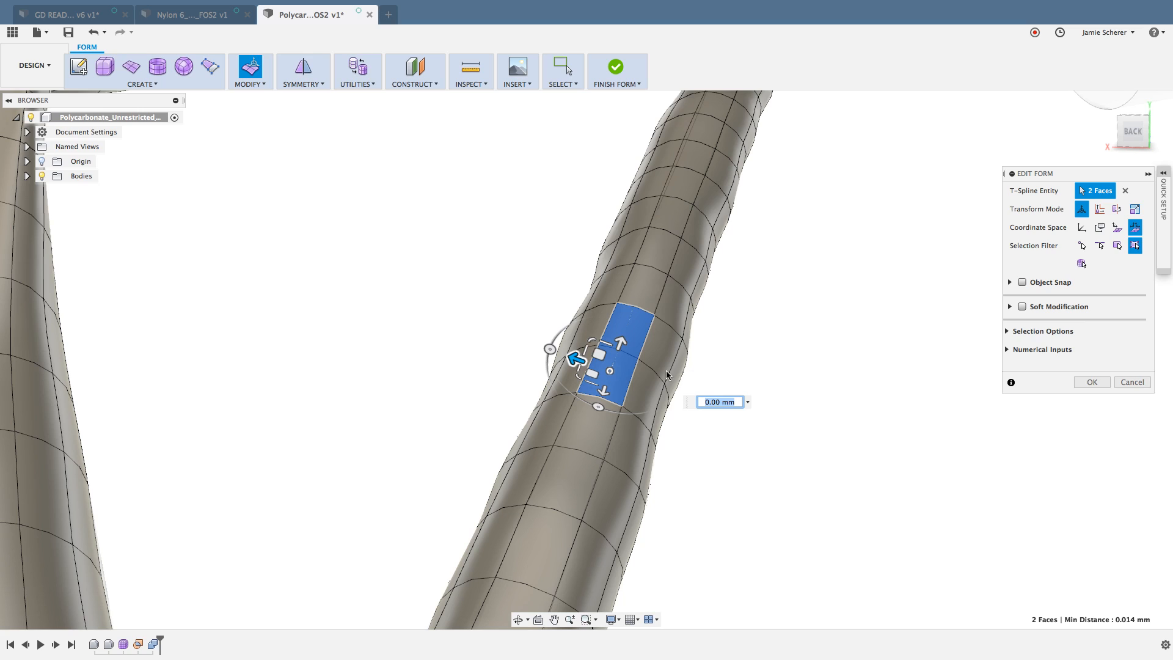
drag(621, 343, 628, 273)
mouse_move(577, 396)
shift+middle_down()
mouse_move(549, 393)
mouse_move(568, 400)
shift+middle_up()
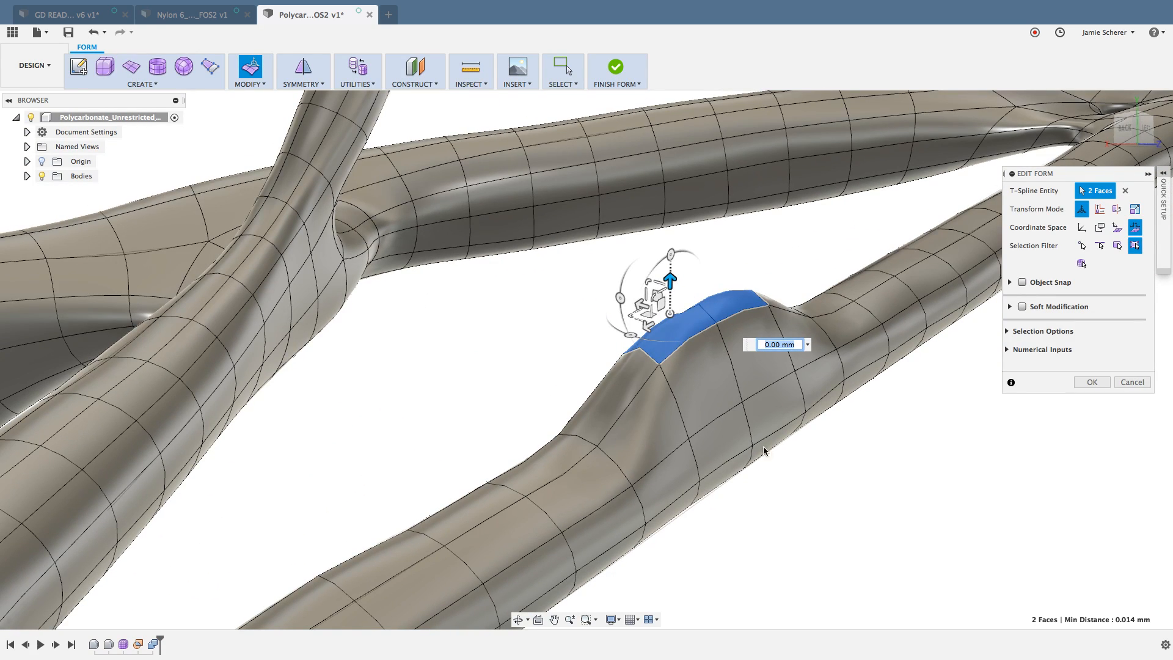
key(super+z)
key(Escape)
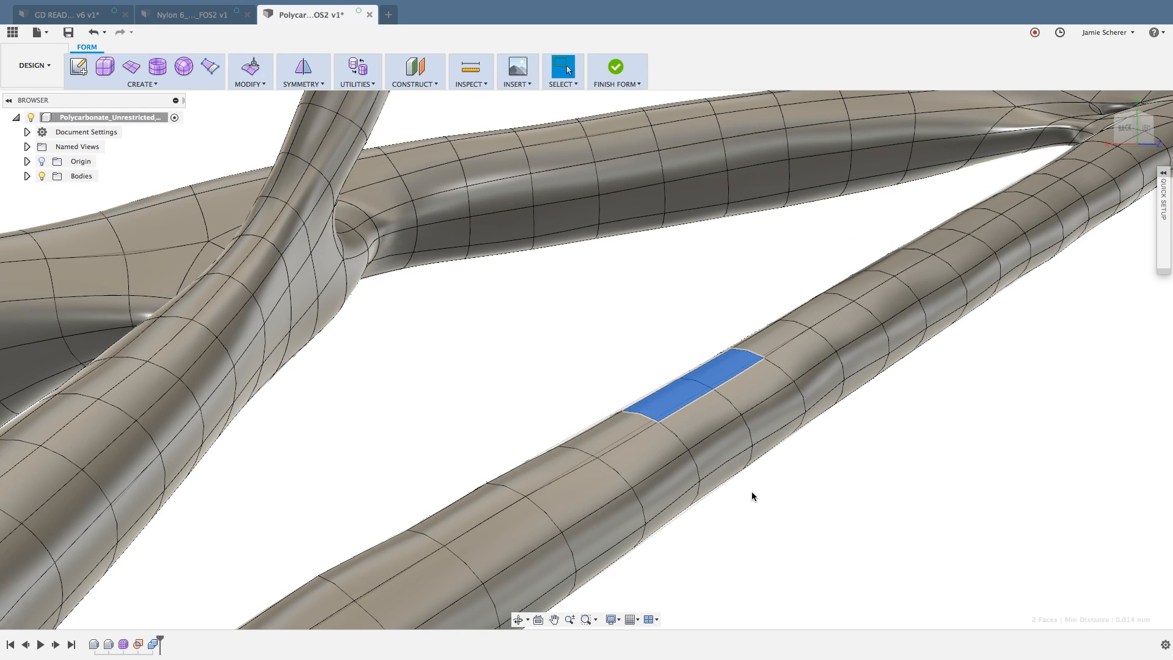
Step: Try scaling the full ring of ten faces around the diagonal strut with Edit Form, then discard the edit and clear the selection
click(752, 494)
click(698, 419)
shift+click(674, 398)
right_click(672, 398)
click(702, 382)
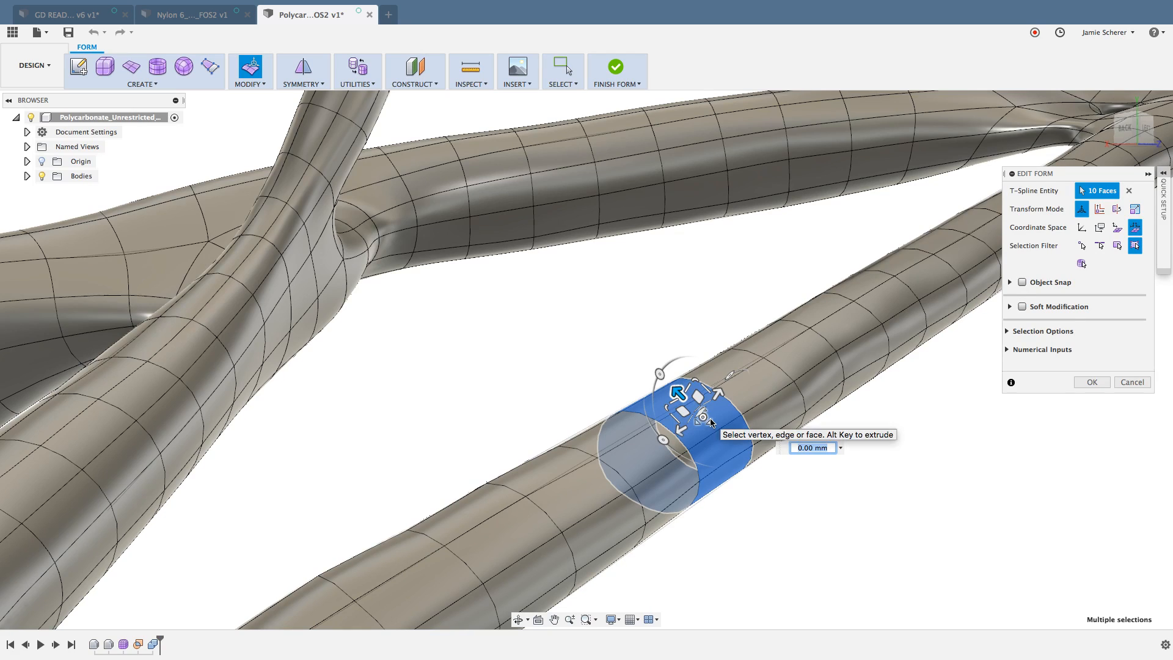
click(1081, 227)
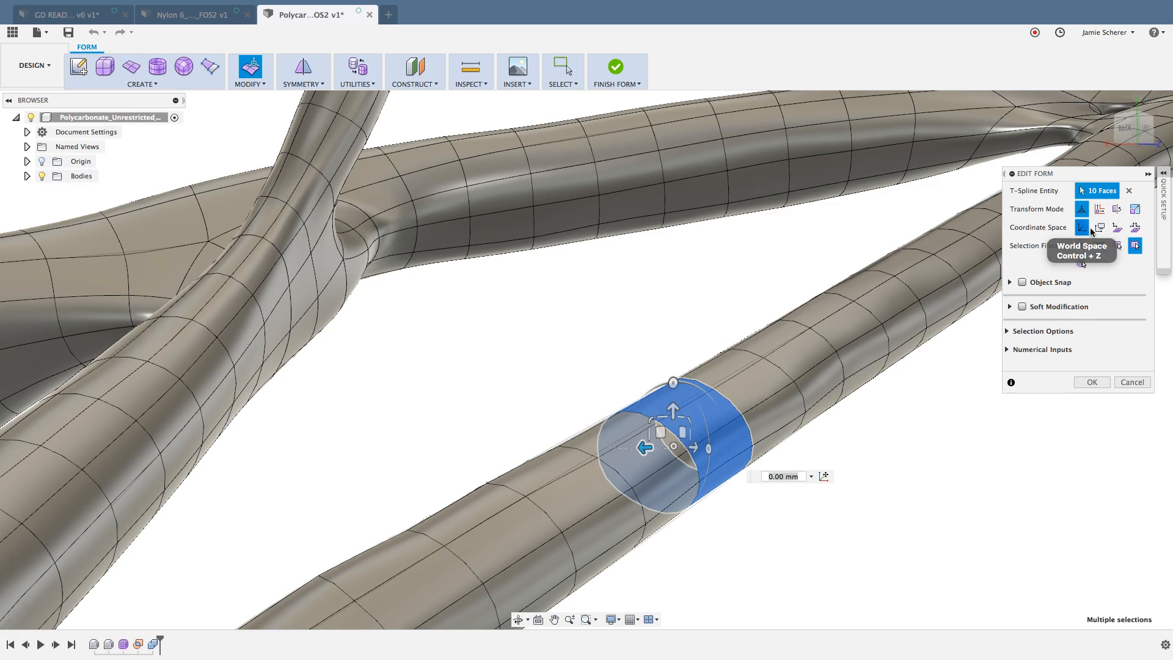
click(1131, 230)
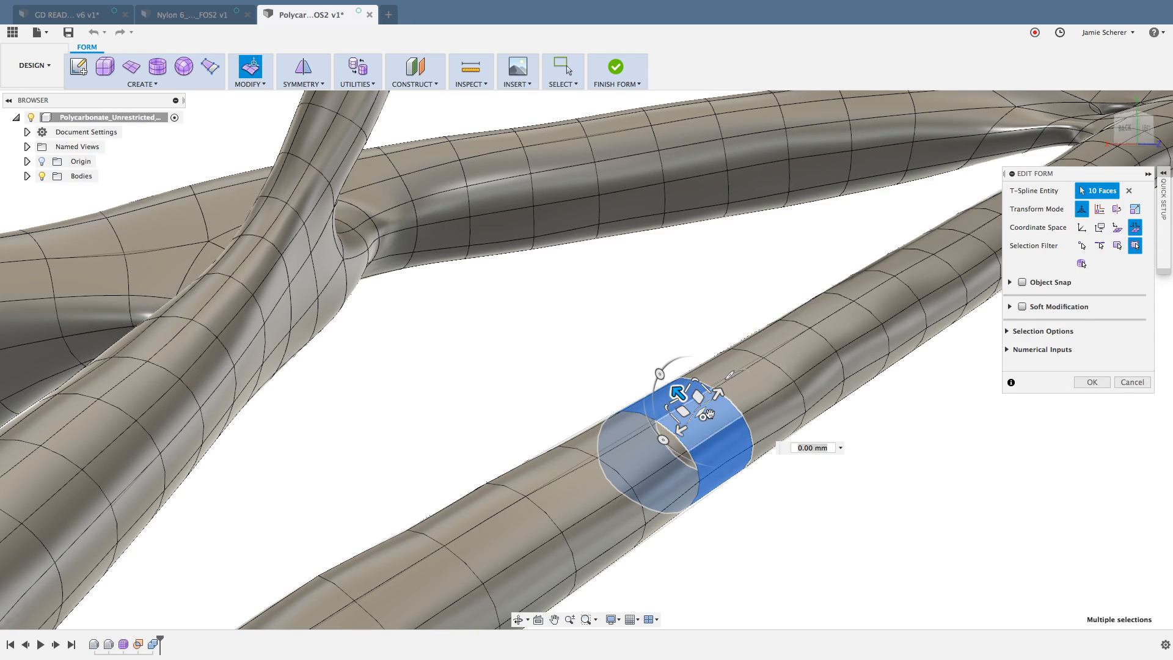
drag(705, 400, 686, 515)
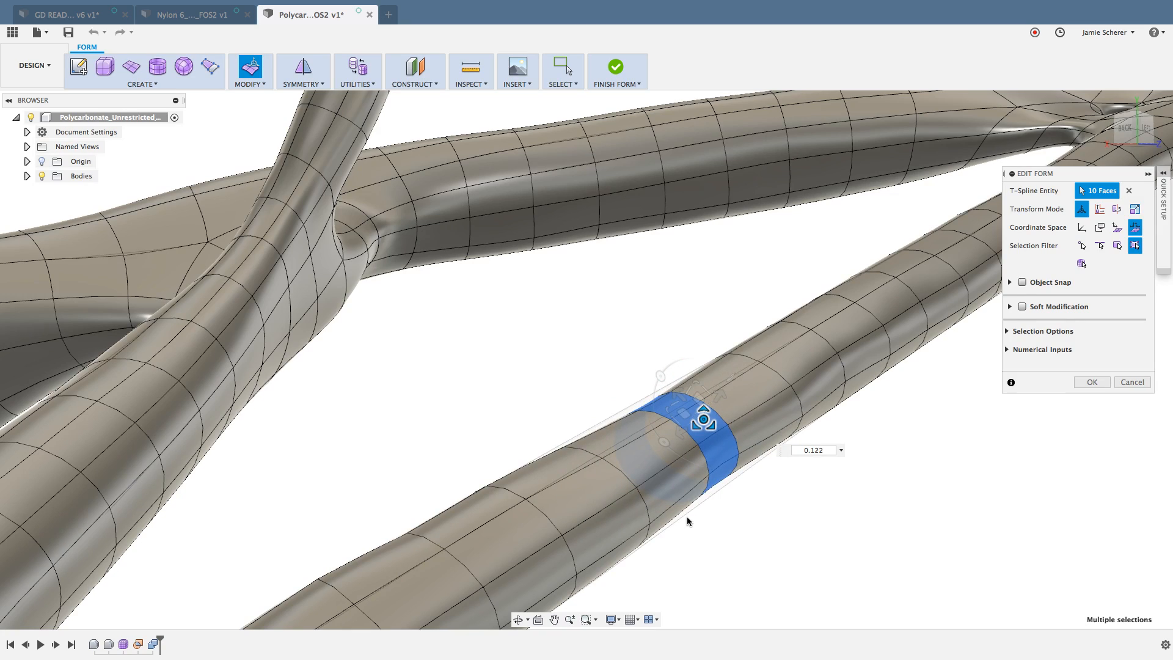
drag(673, 402, 1128, 391)
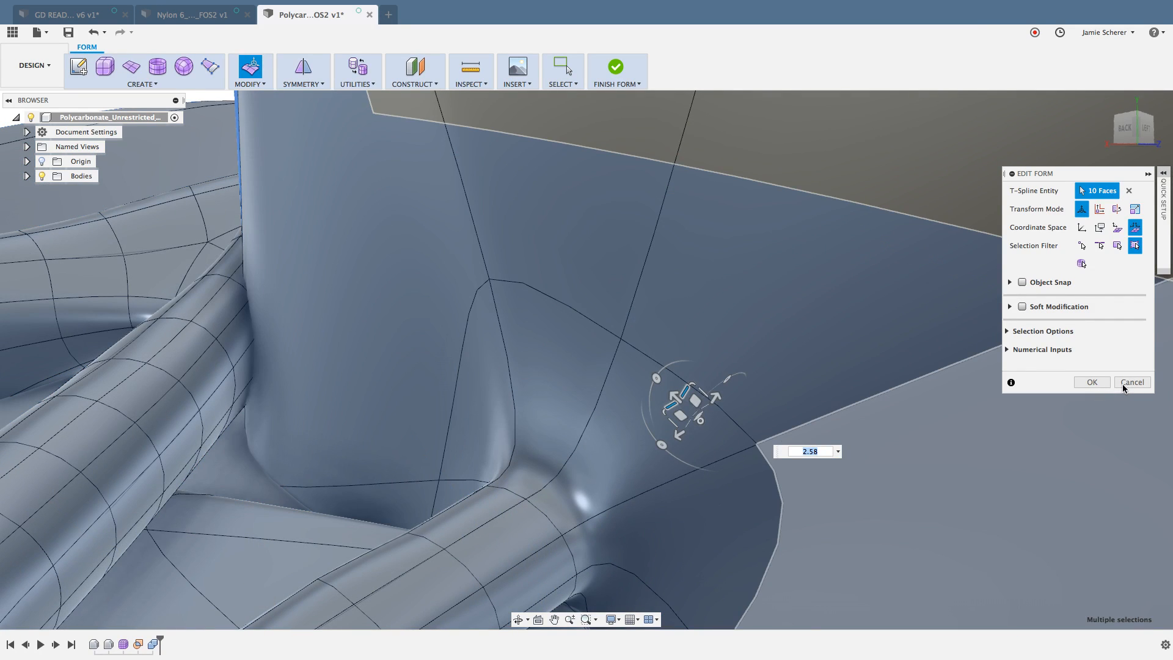
click(1131, 382)
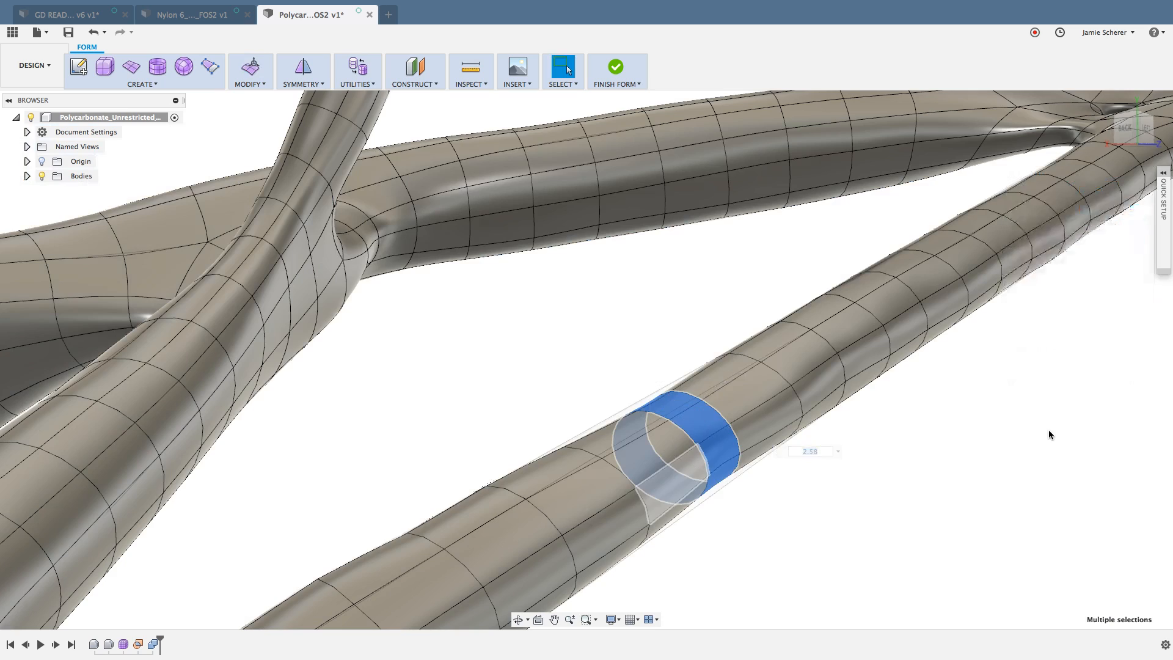
click(939, 490)
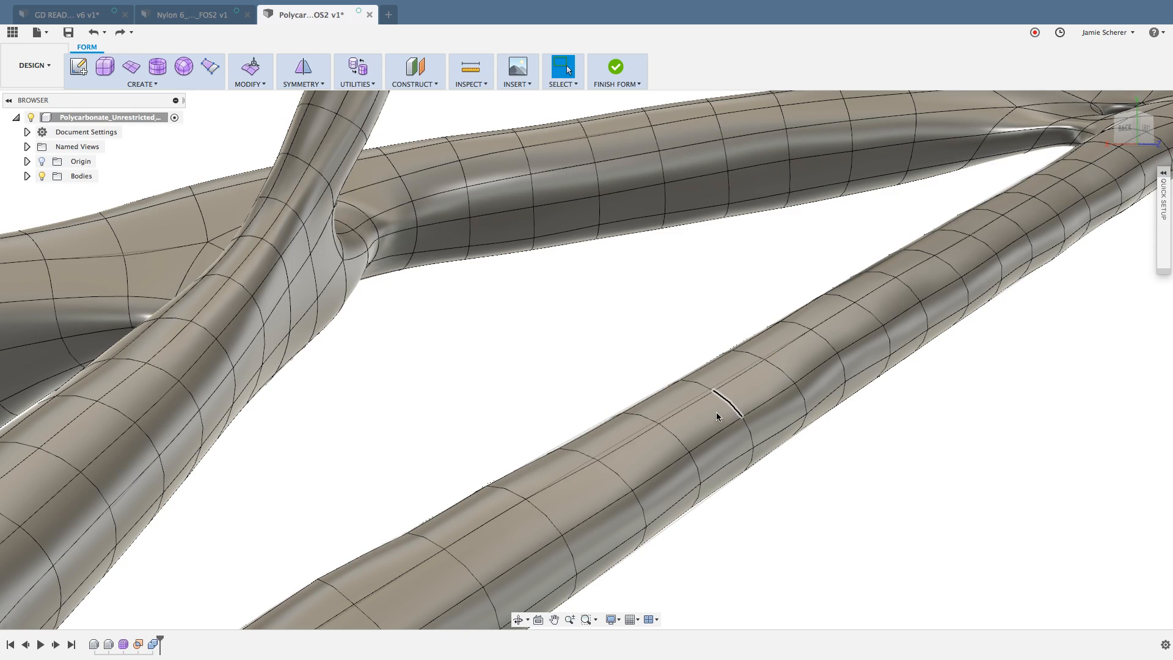
Step: Try rotating the strut's ring of ten faces by -20 degrees in a selection-aligned coordinate space with Edit Form, then undo and cancel
click(696, 413)
double_click(672, 398)
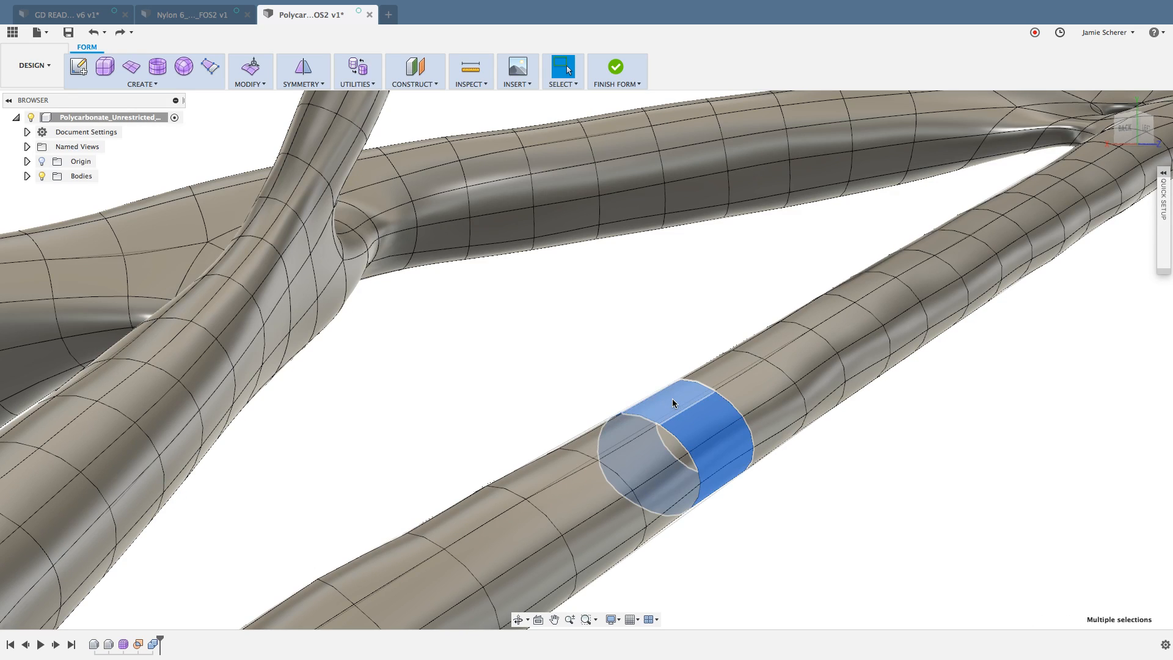
right_click(672, 398)
click(707, 389)
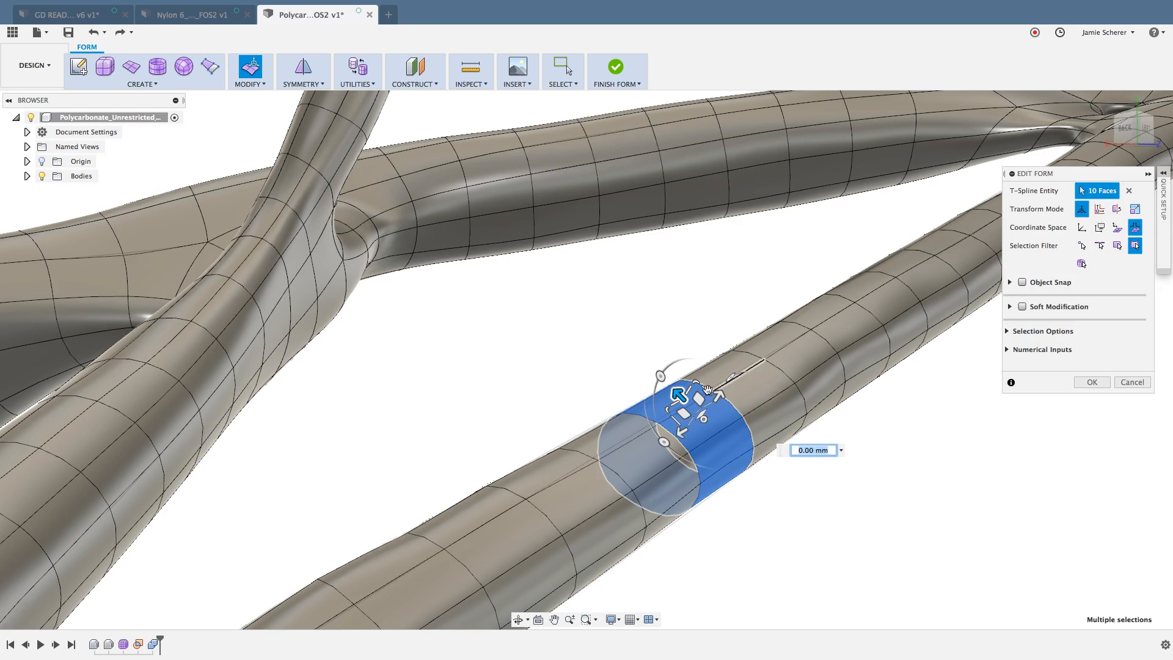
click(1119, 230)
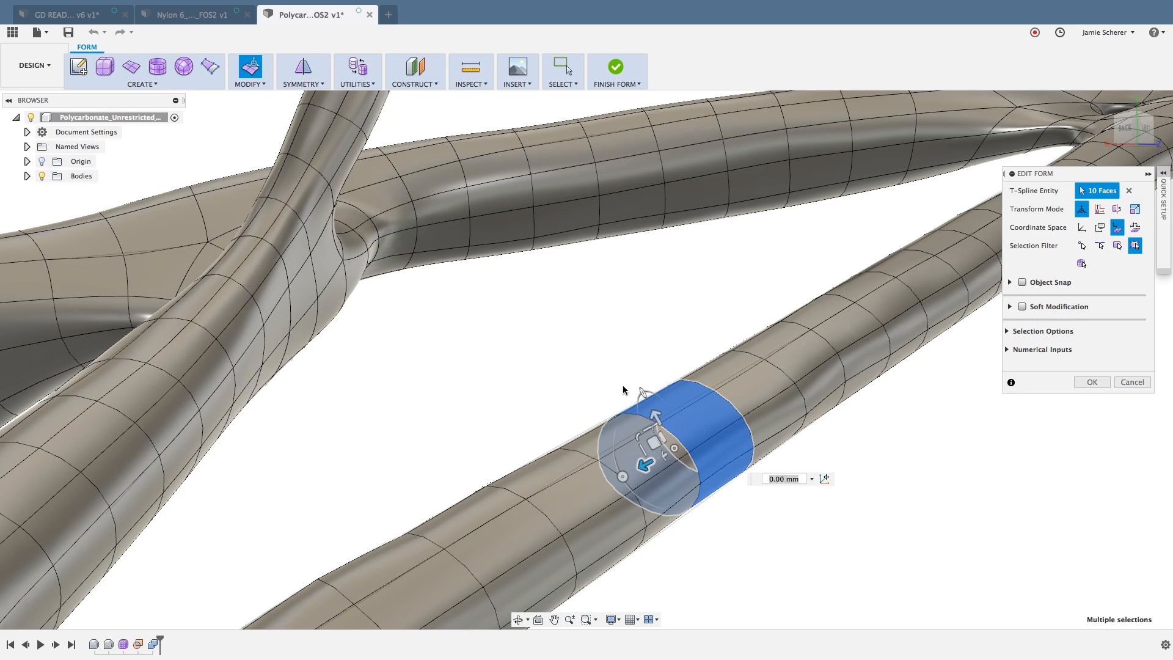
drag(640, 392, 597, 337)
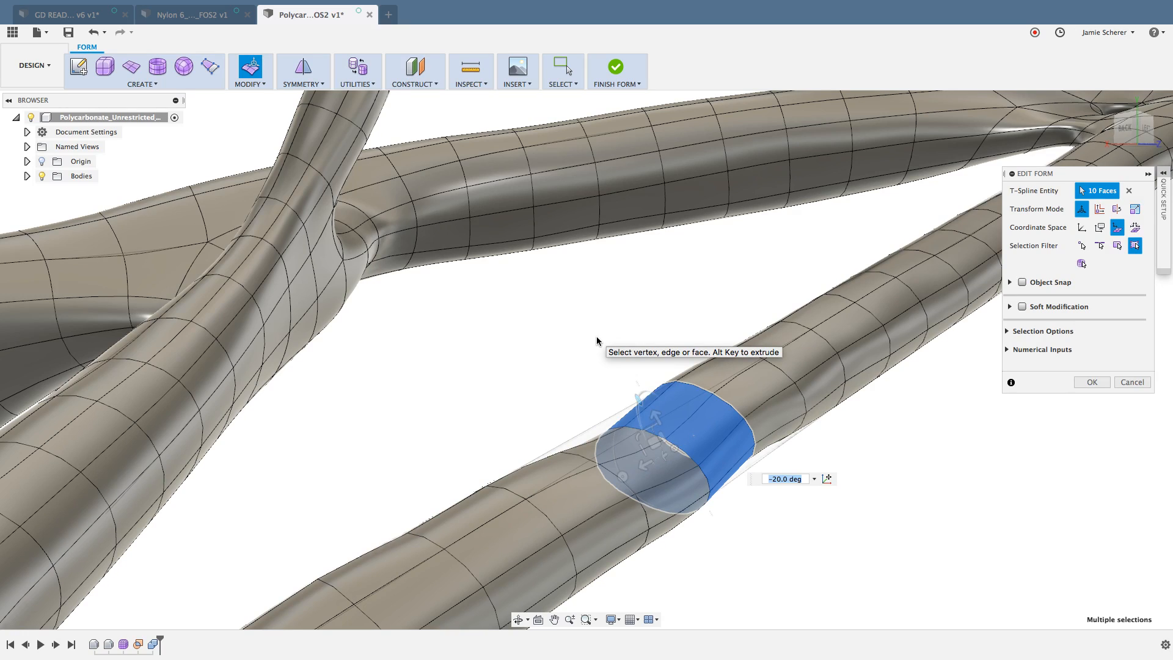
key(super+z)
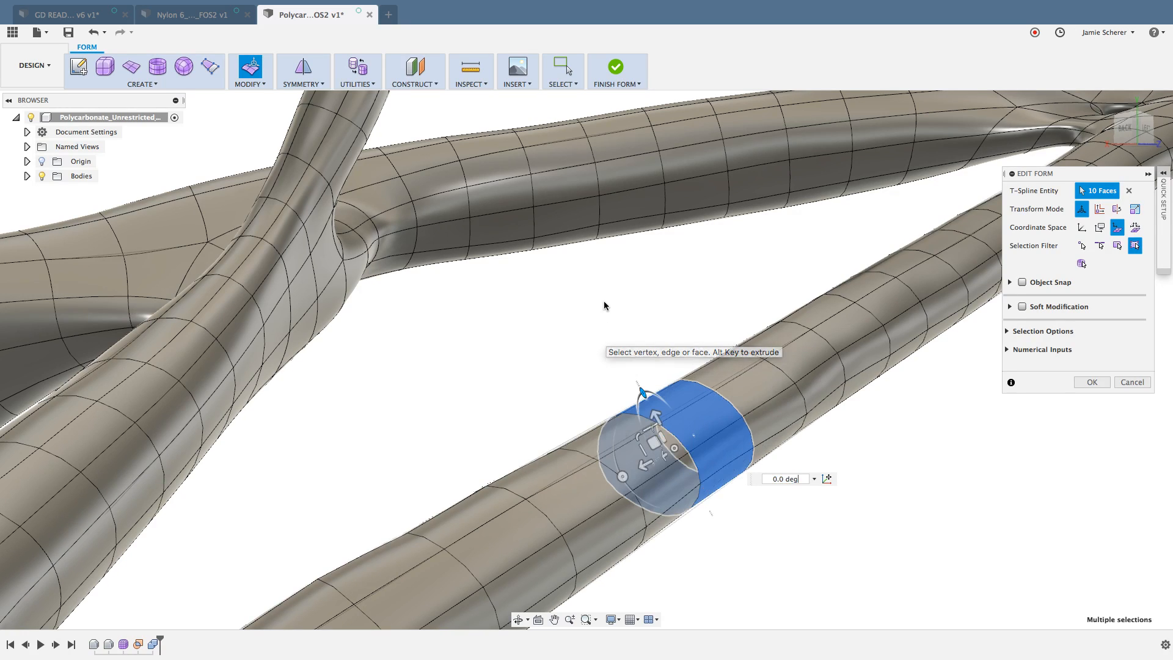
click(1115, 383)
key(Escape)
key(super+z)
Step: Look over the diagonal strut in the solid model and reopen the Organic form feature for editing
scroll(932, 486, down, 3)
shift+middle_drag(898, 492, 874, 447)
scroll(921, 485, down, 3)
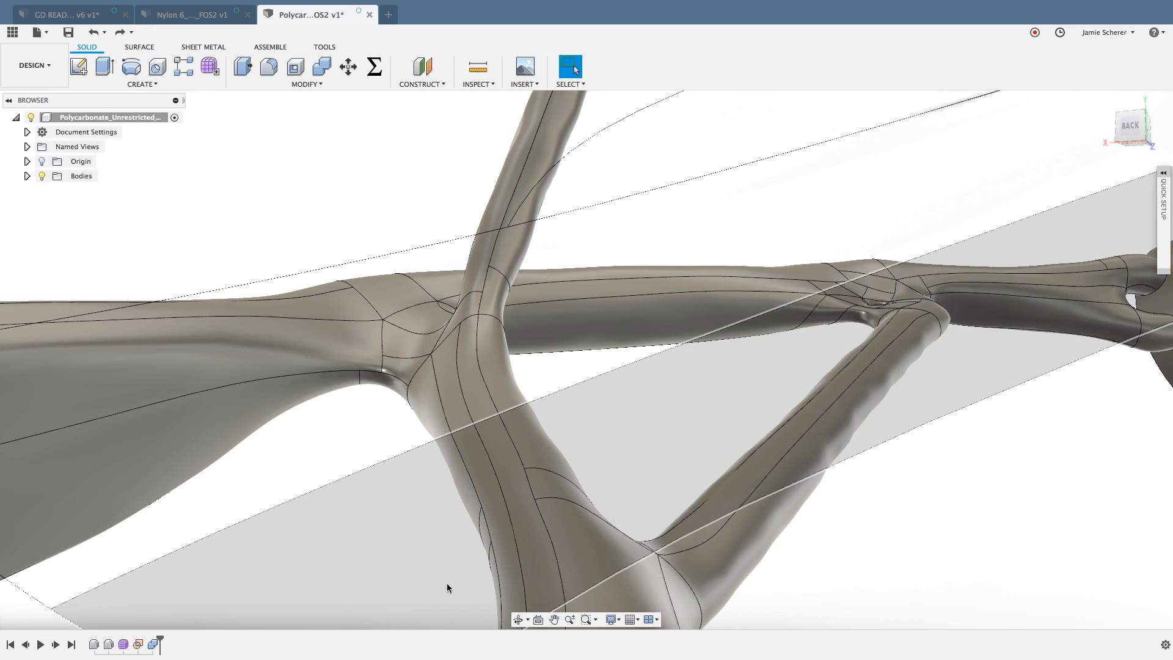
scroll(510, 519, up, 5)
middle_drag(710, 389, 346, 372)
middle_drag(838, 315, 778, 330)
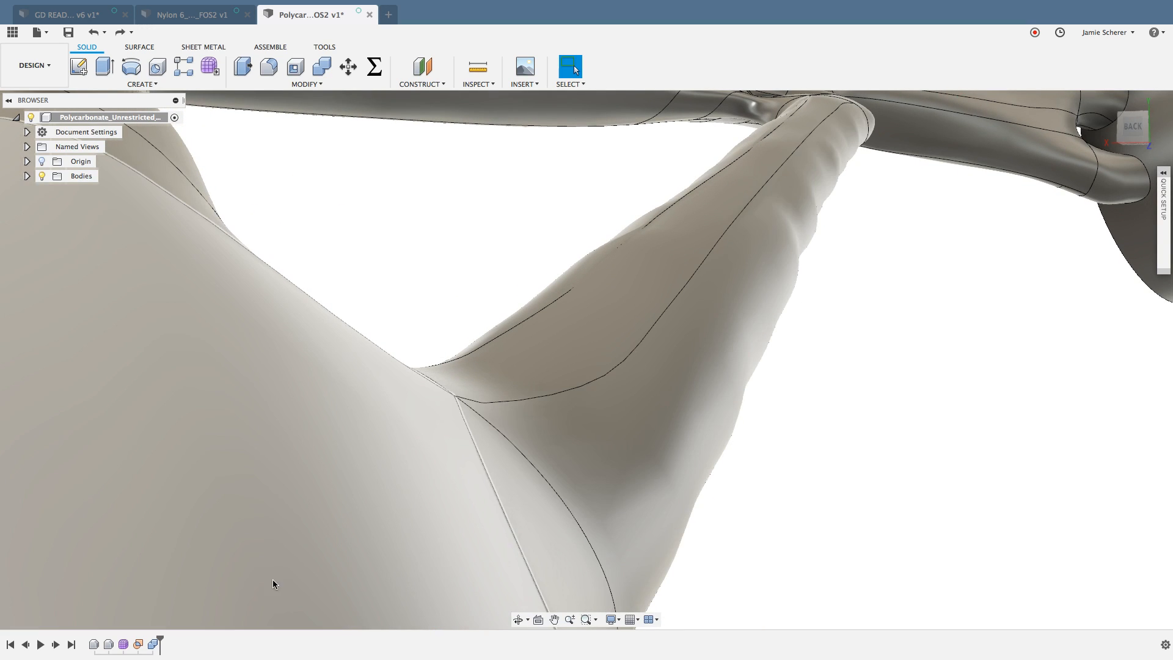
double_click(123, 644)
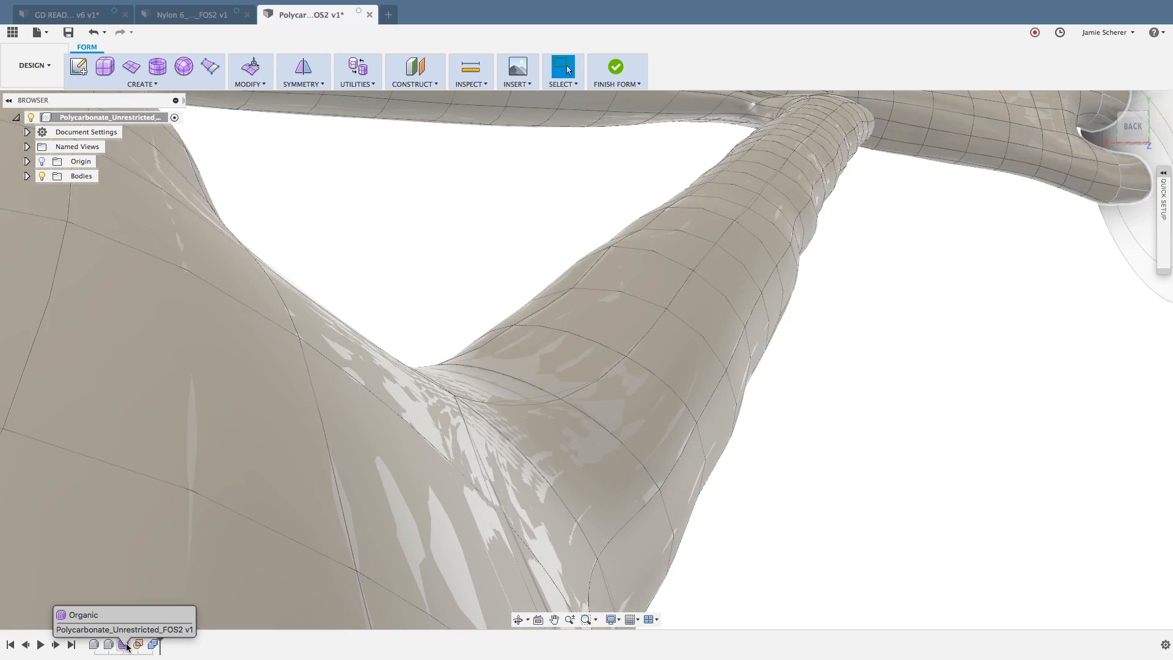
click(124, 645)
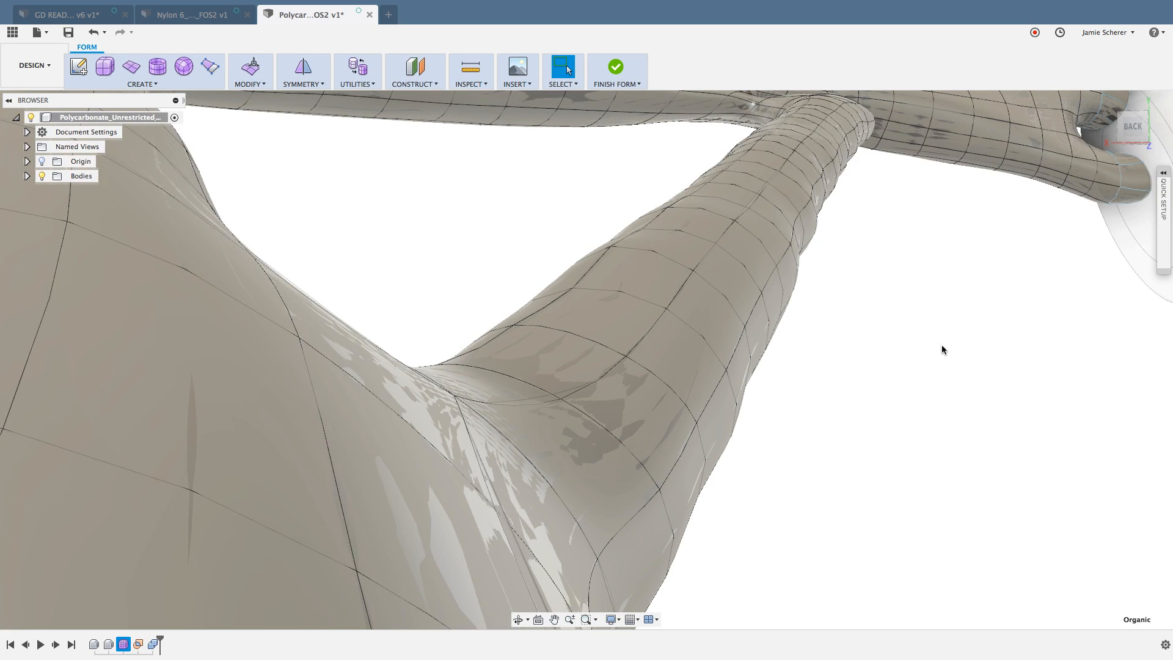
click(926, 352)
middle_drag(930, 340, 904, 370)
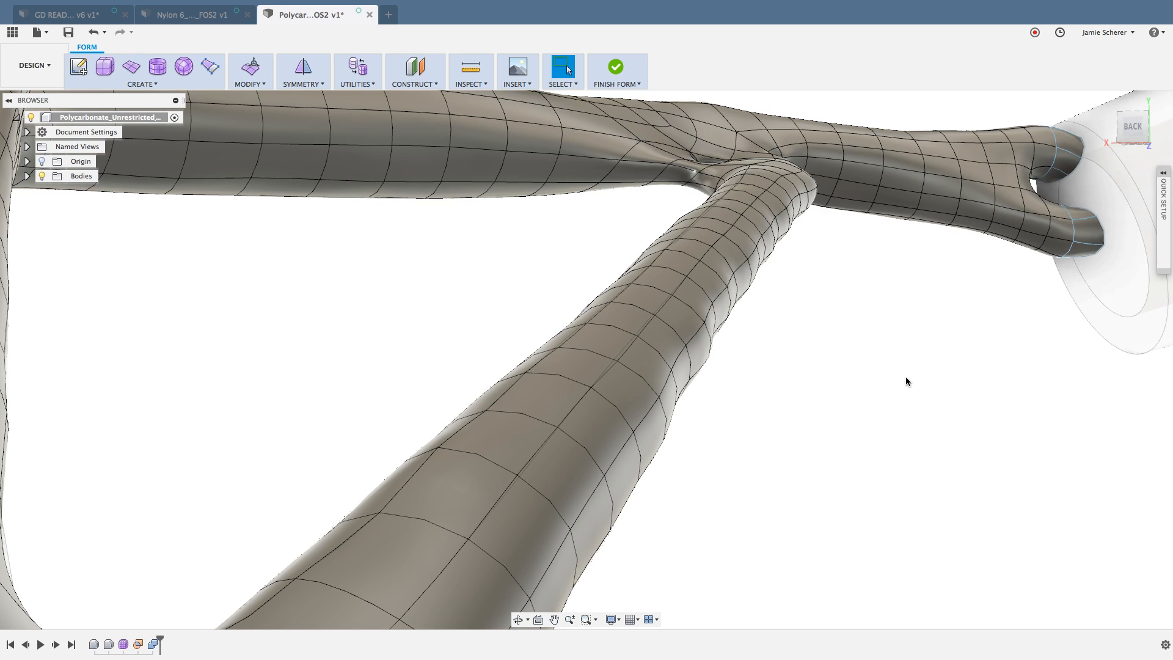
scroll(905, 376, down, 3)
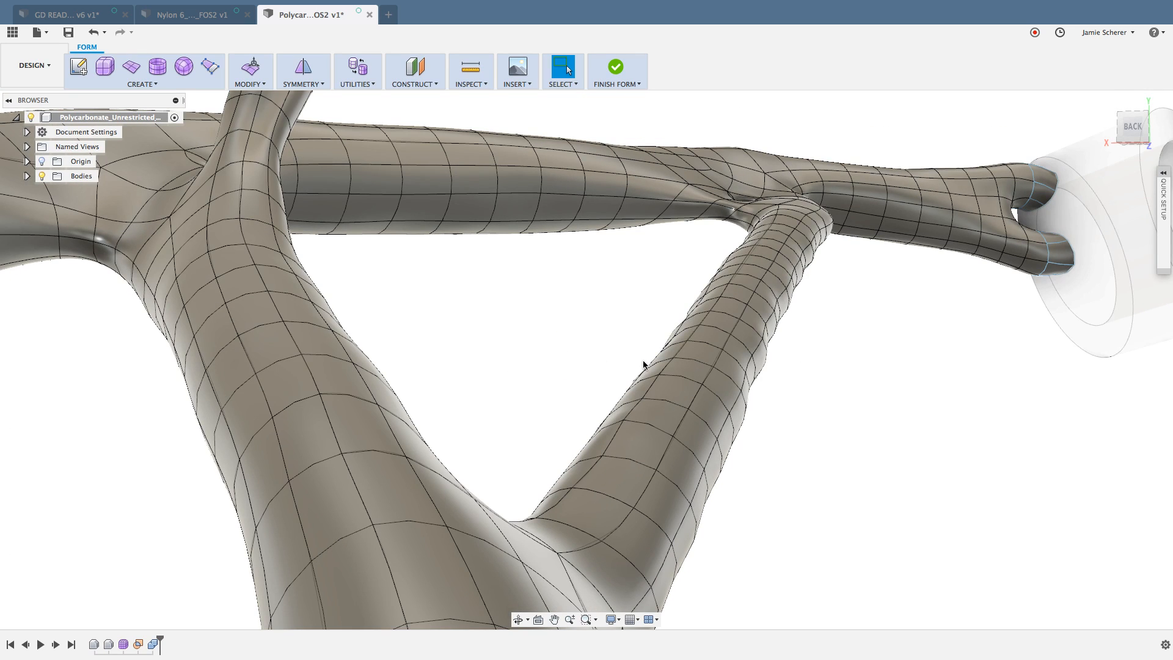
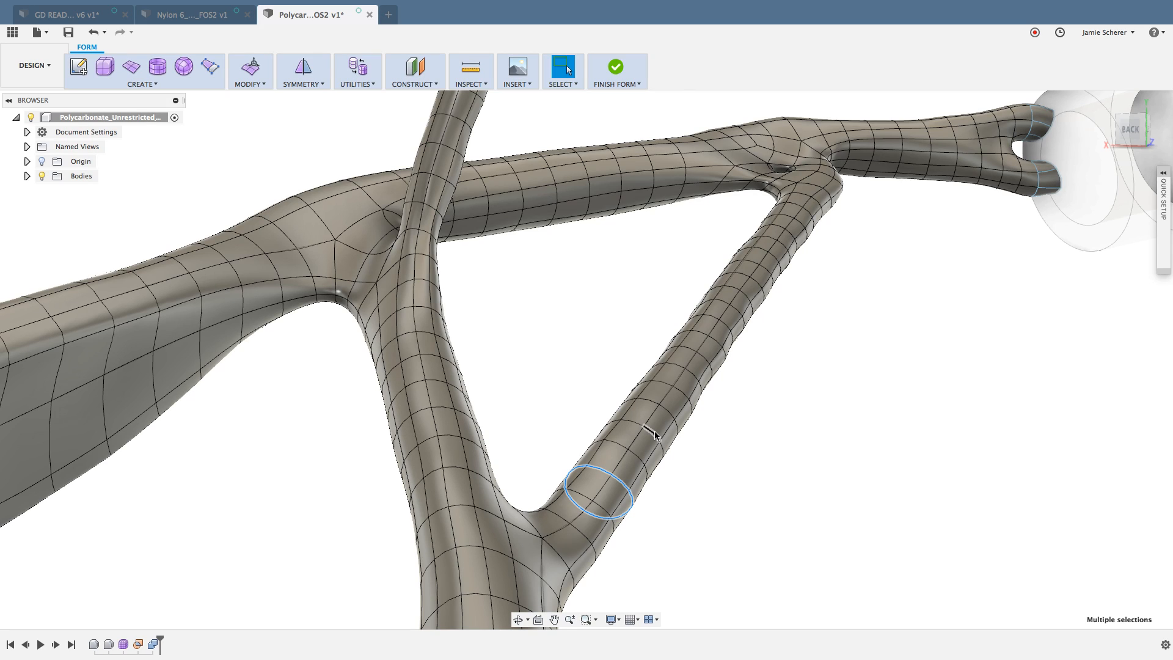
Step: Try selecting the whole organic body from single faces of the diagonal strut, clearing the selection each time
click(727, 462)
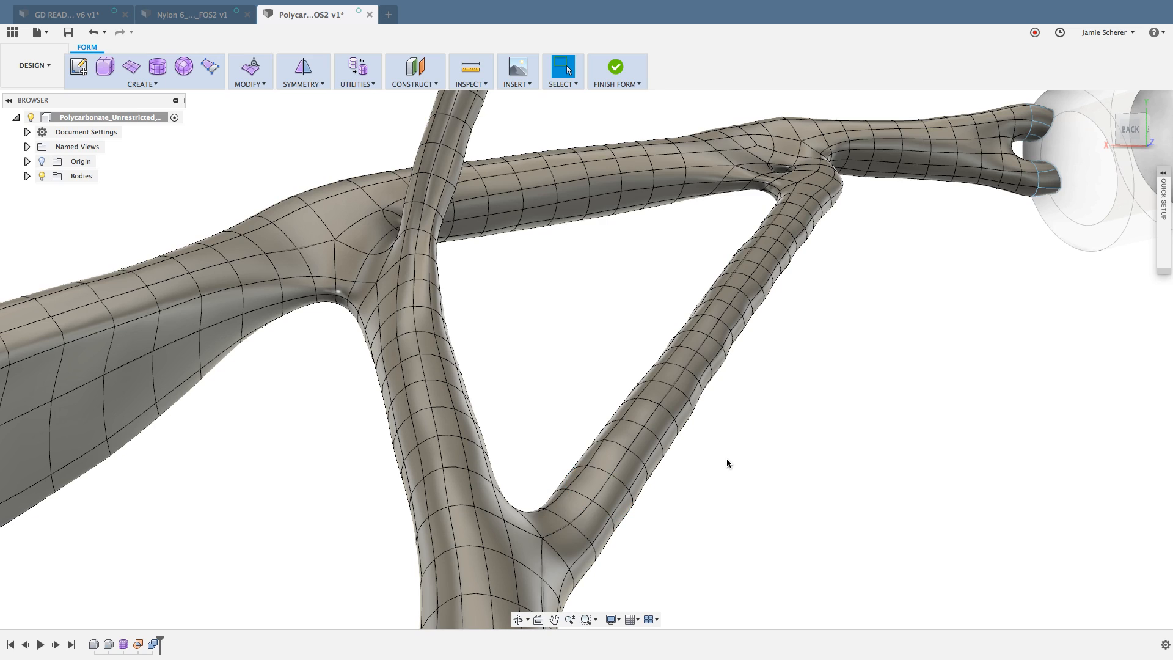
double_click(661, 428)
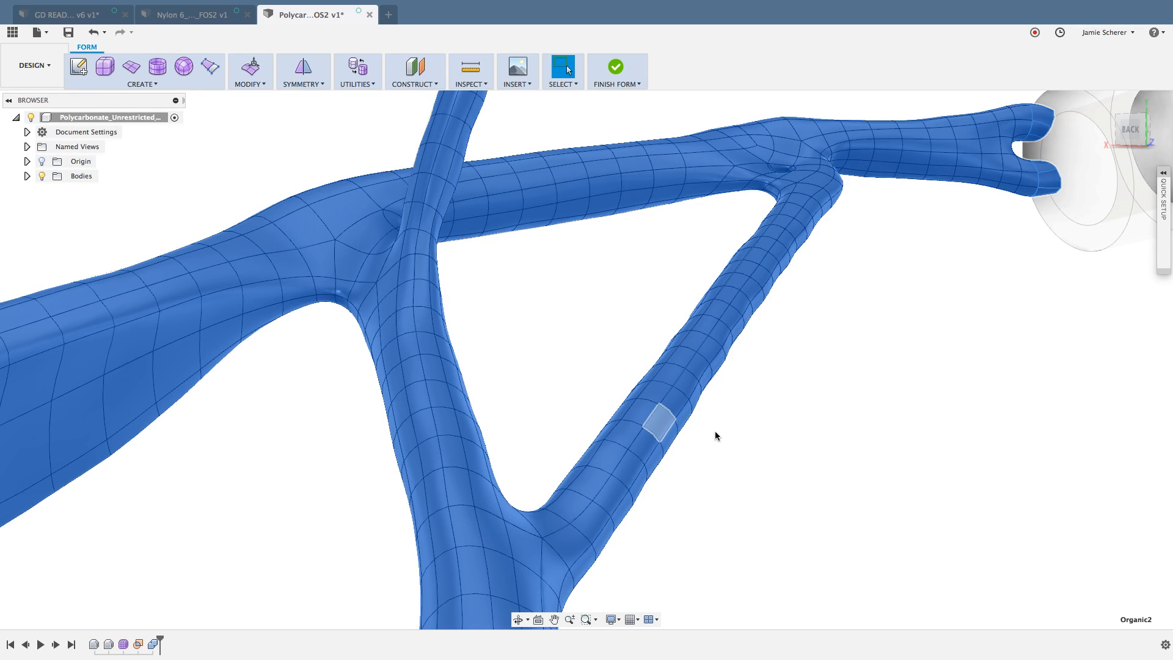
click(858, 445)
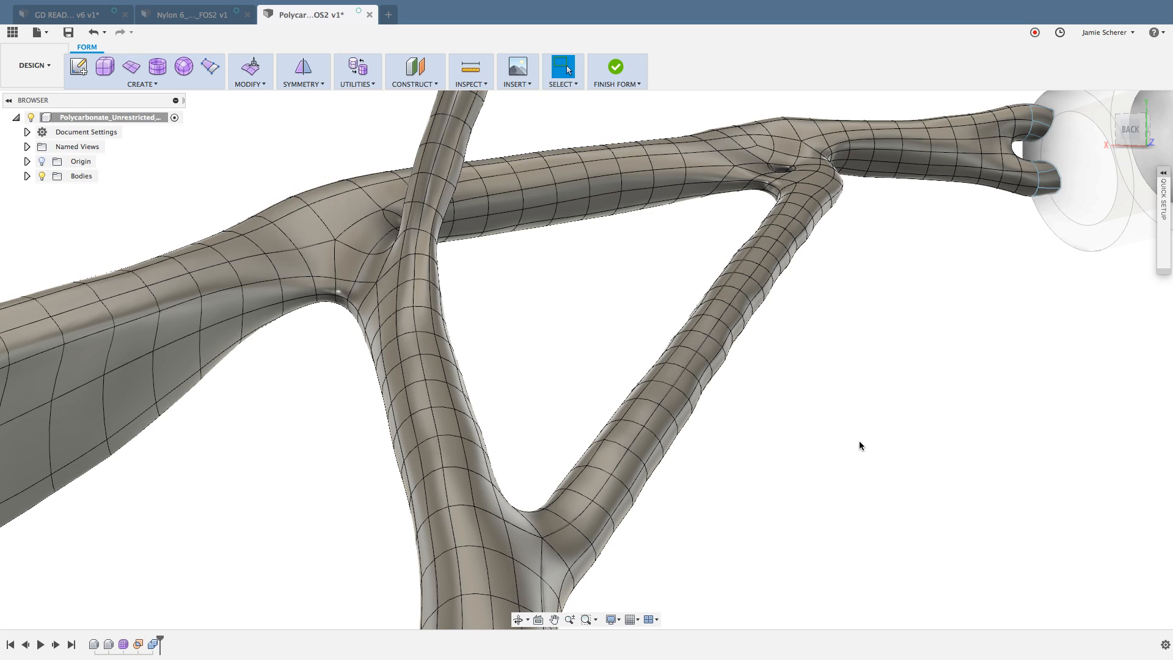
double_click(670, 401)
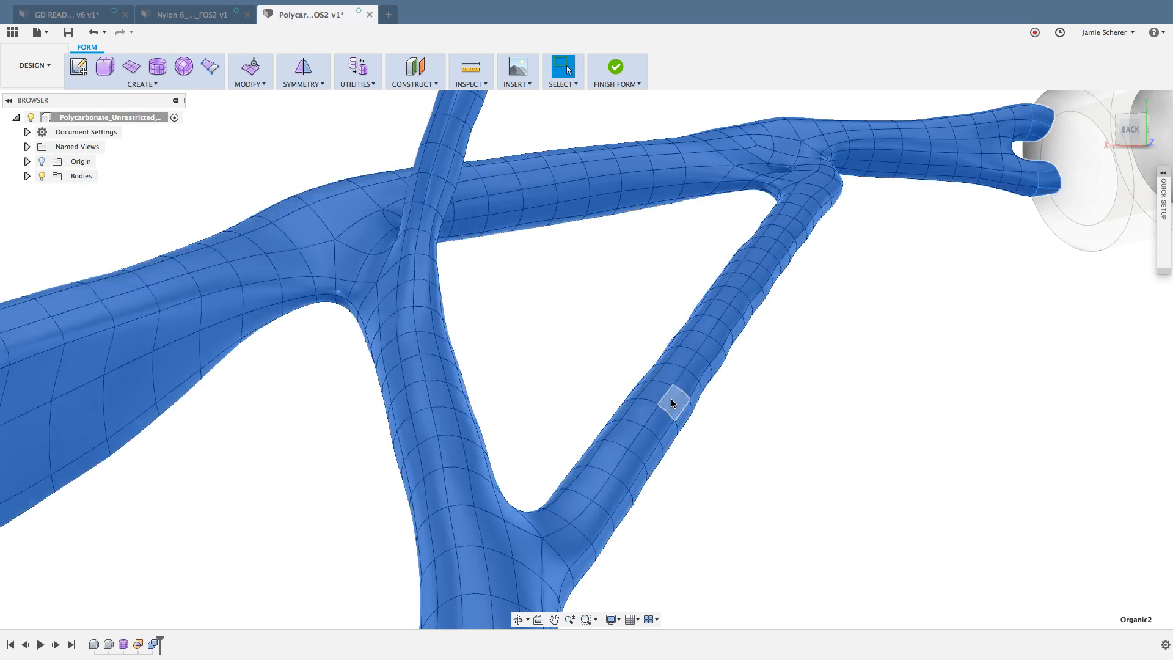
click(748, 446)
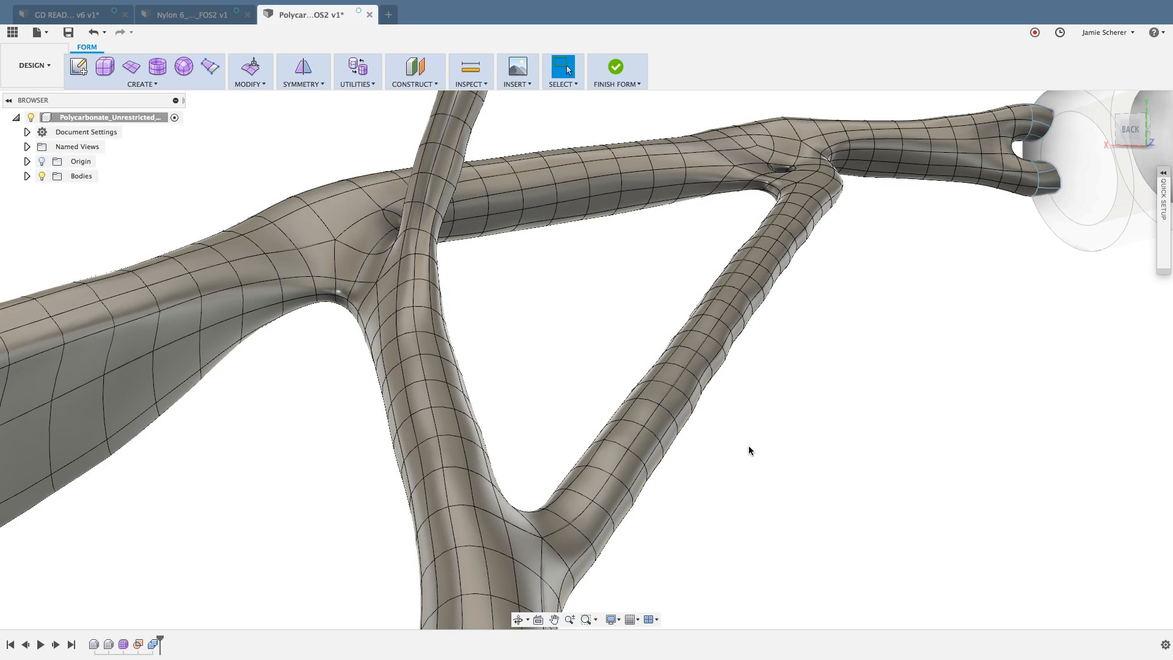
Step: Try selecting a lengthwise edge loop and a ring-shaped edge loop on the diagonal strut, clearing each selection
double_click(618, 466)
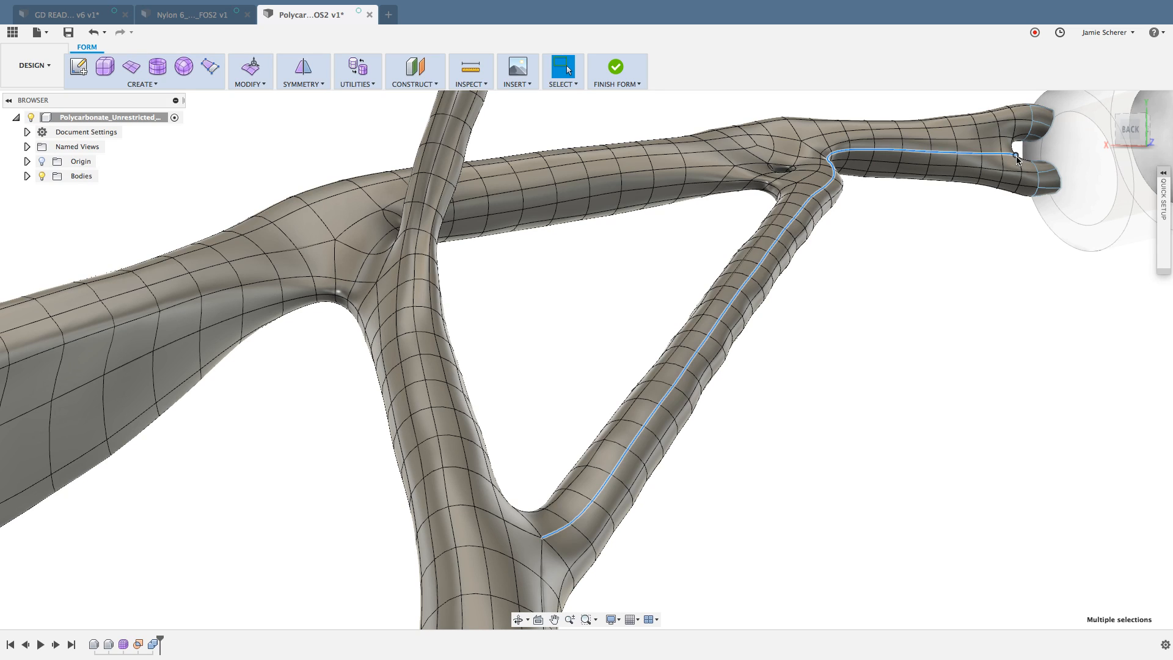
click(937, 323)
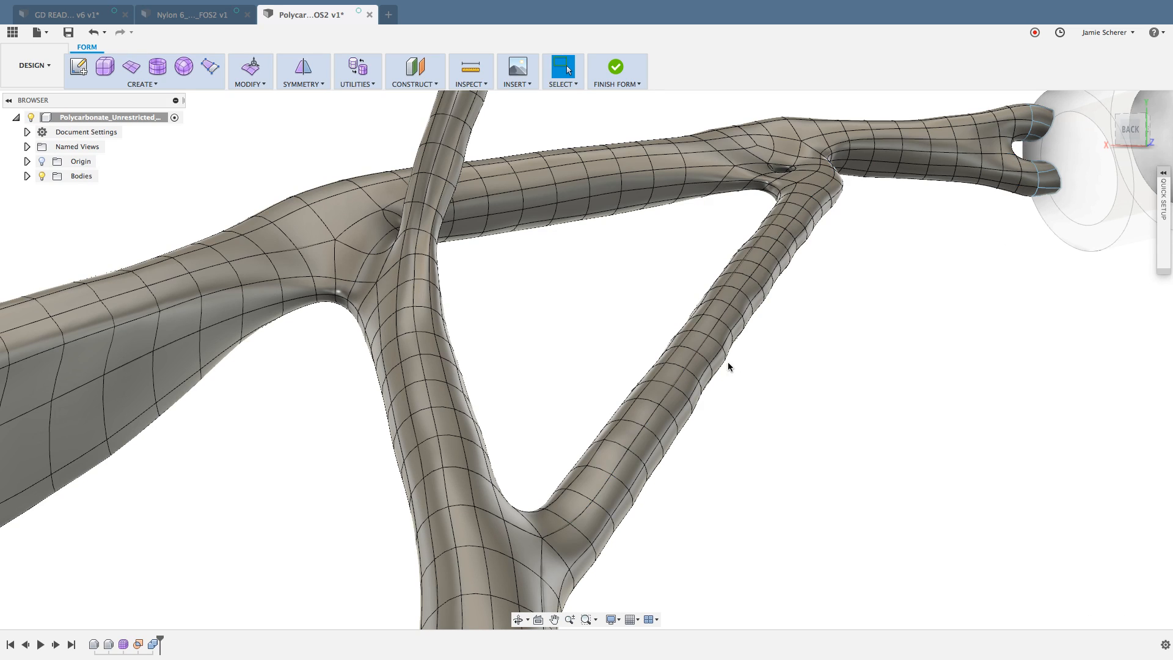
double_click(677, 367)
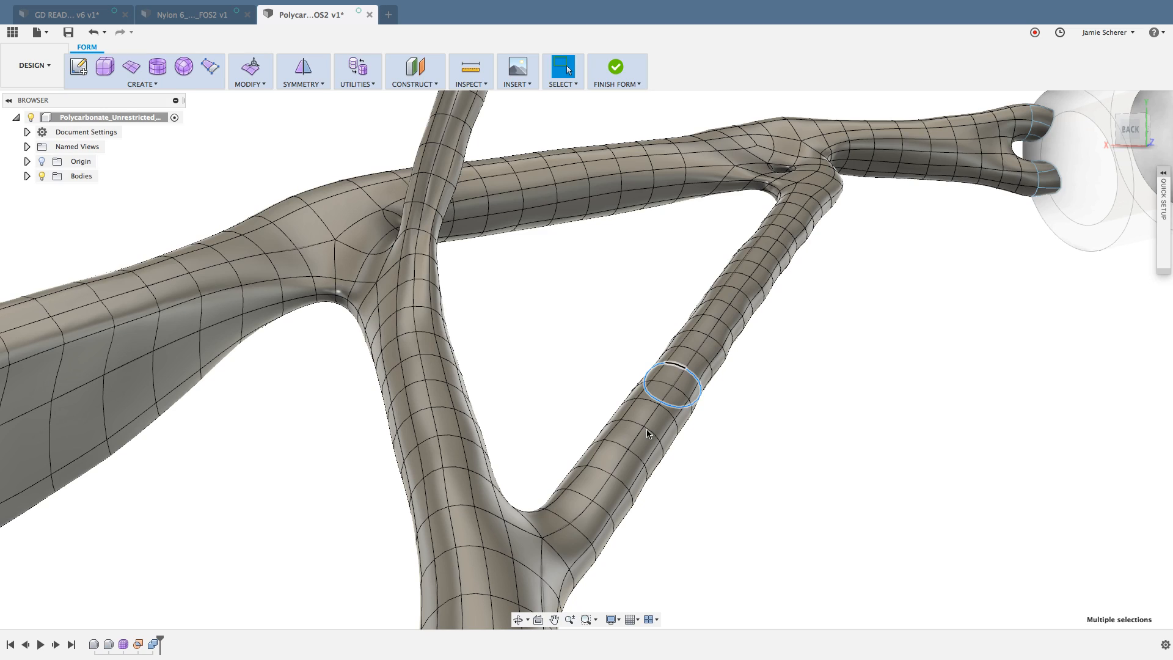
click(651, 495)
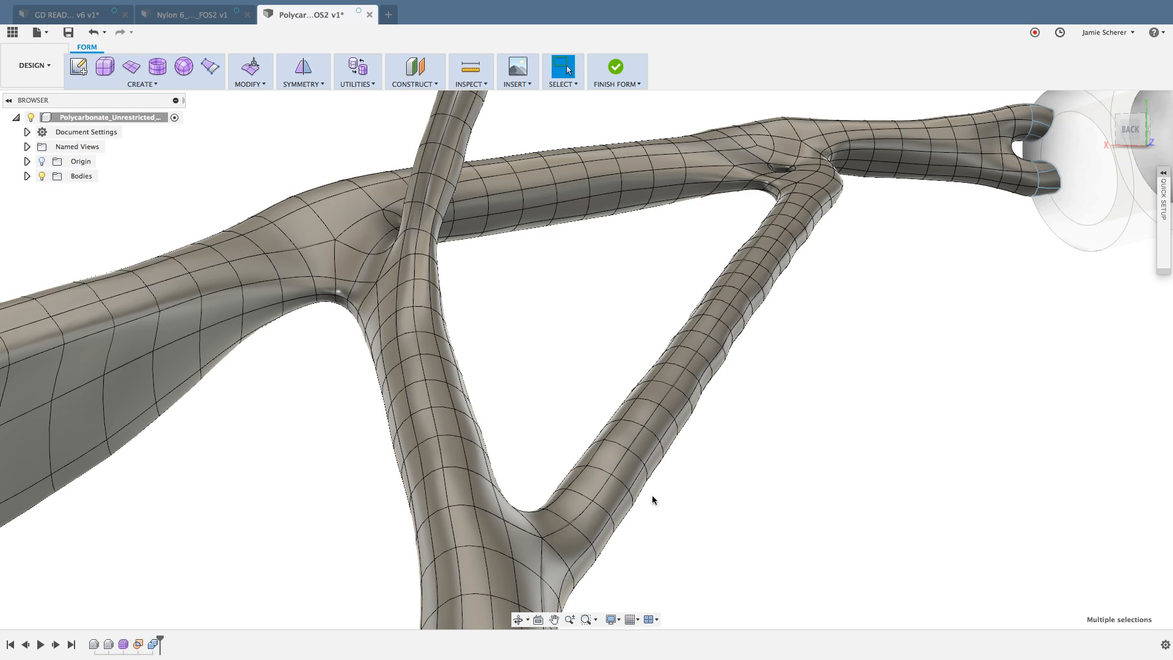
Step: Delete nine alternate ring-shaped edge loops along the diagonal strut to simplify its face mesh
double_click(601, 474)
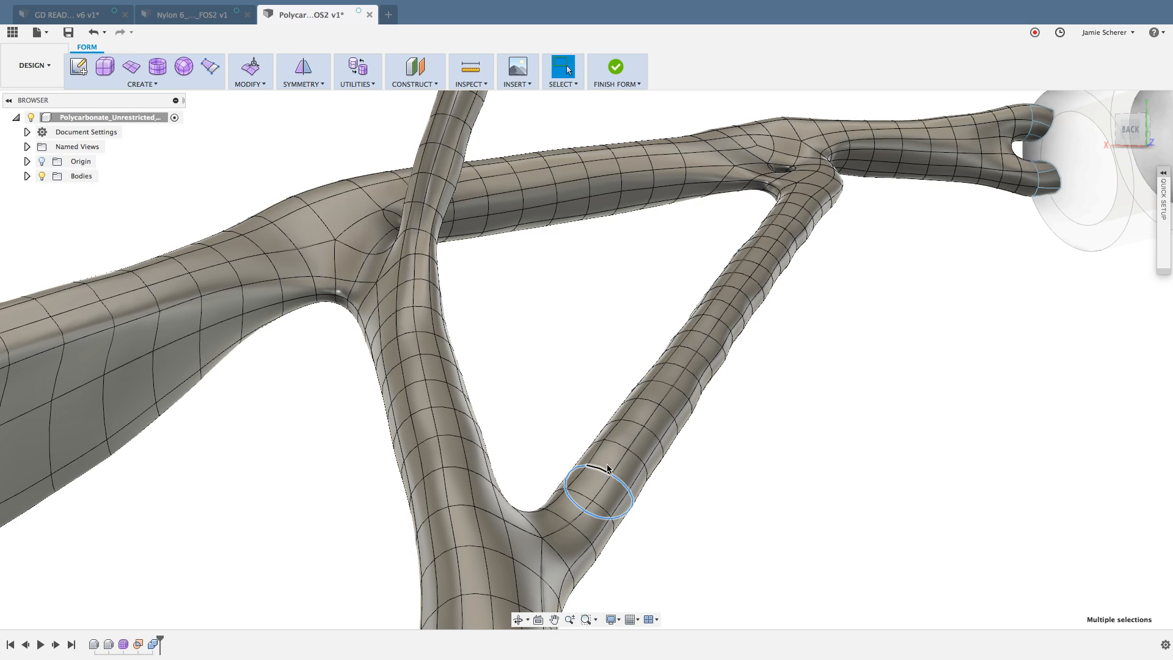
shift+double_click(635, 425)
shift+double_click(661, 386)
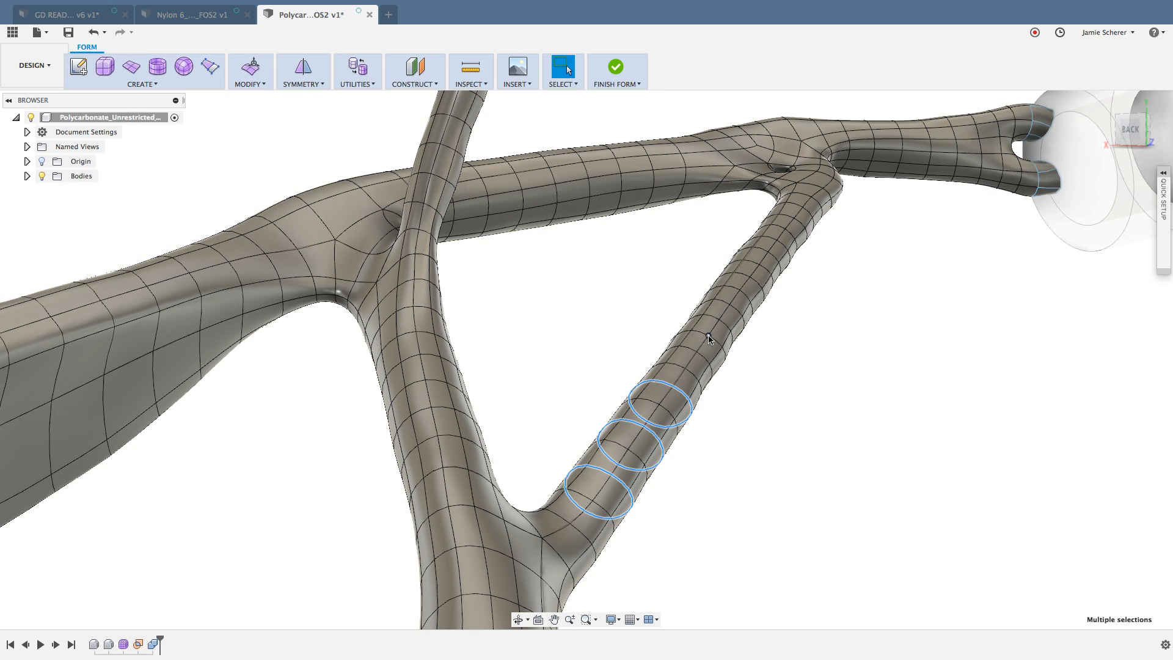
shift+double_click(686, 348)
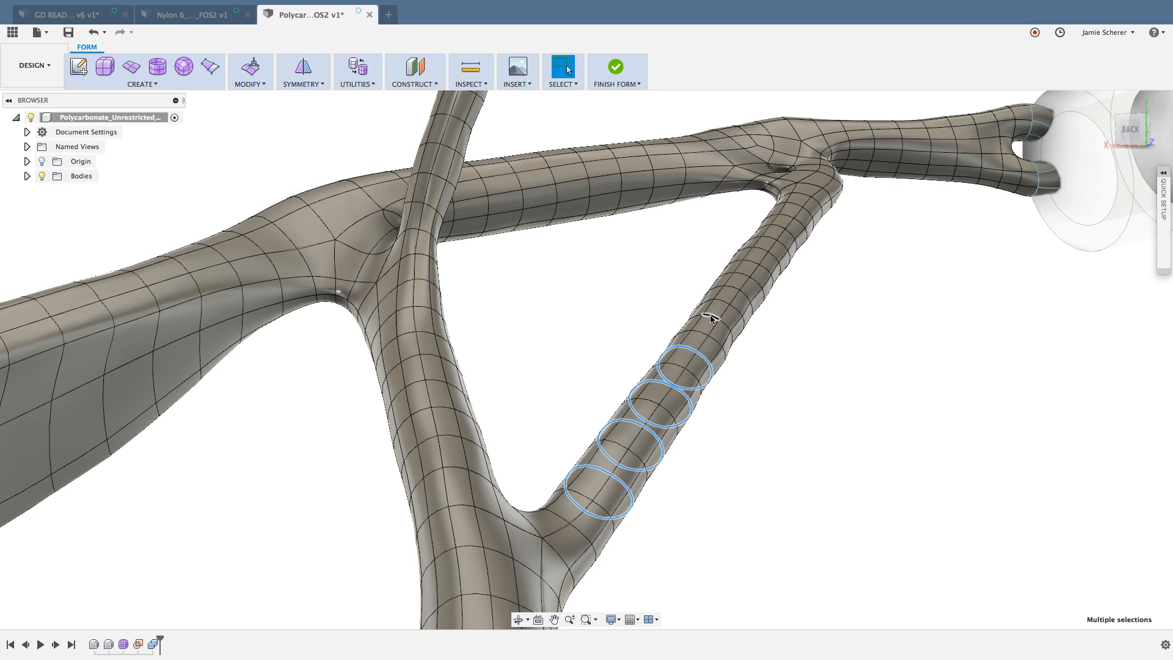
shift+double_click(731, 291)
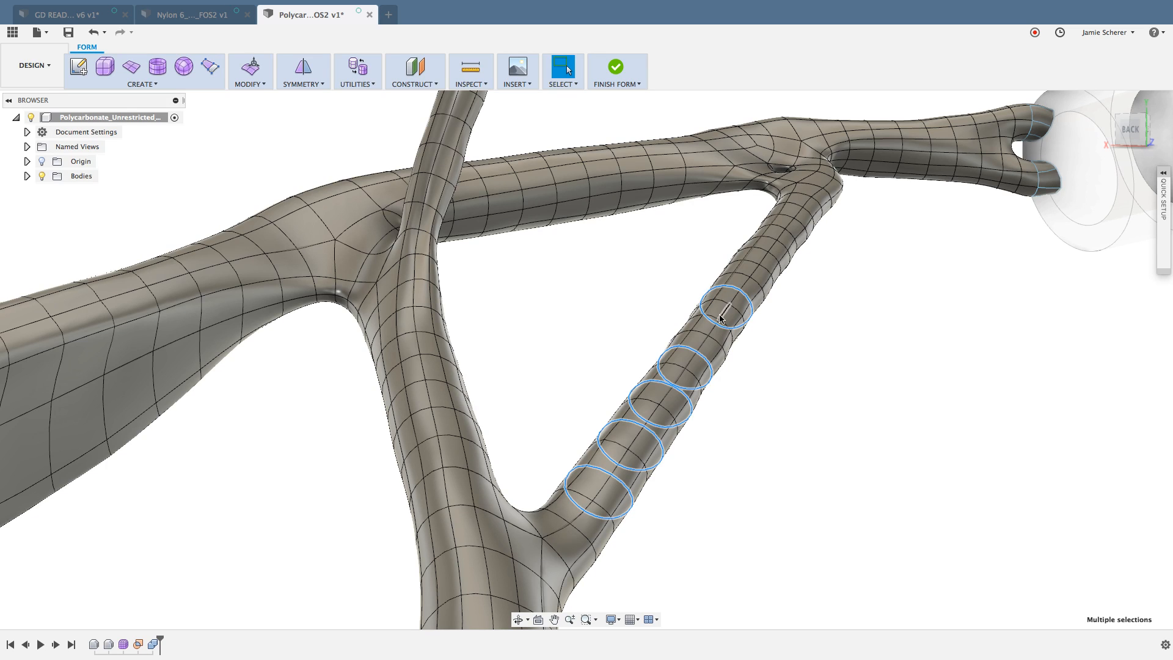
scroll(731, 333, up, 5)
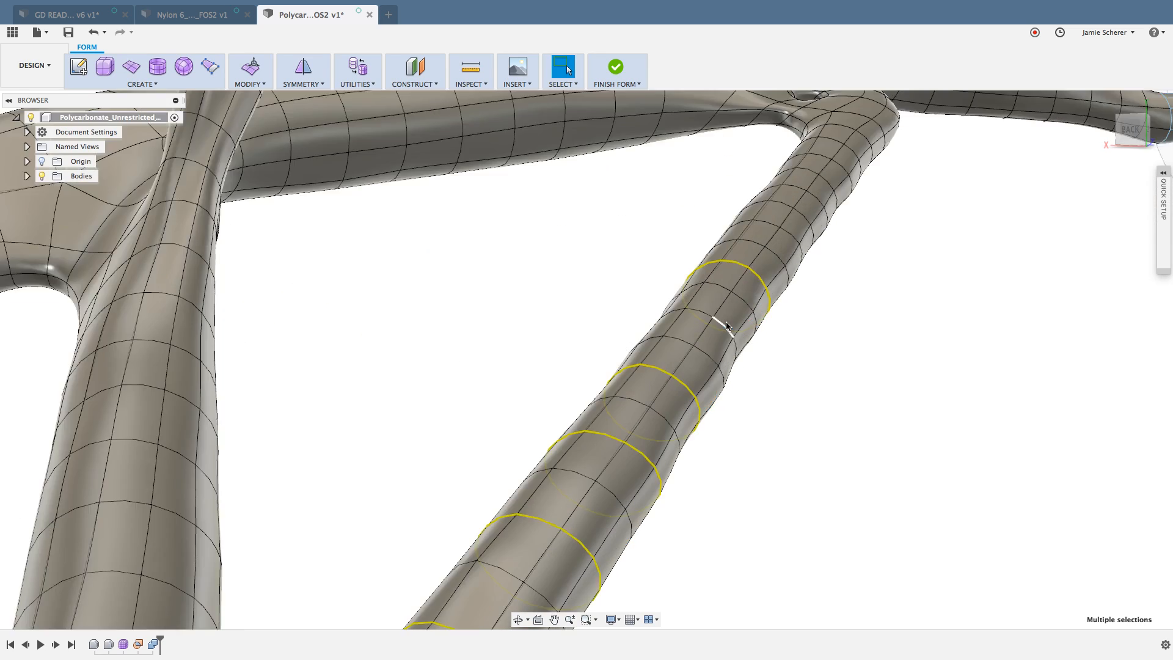
shift+double_click(690, 310)
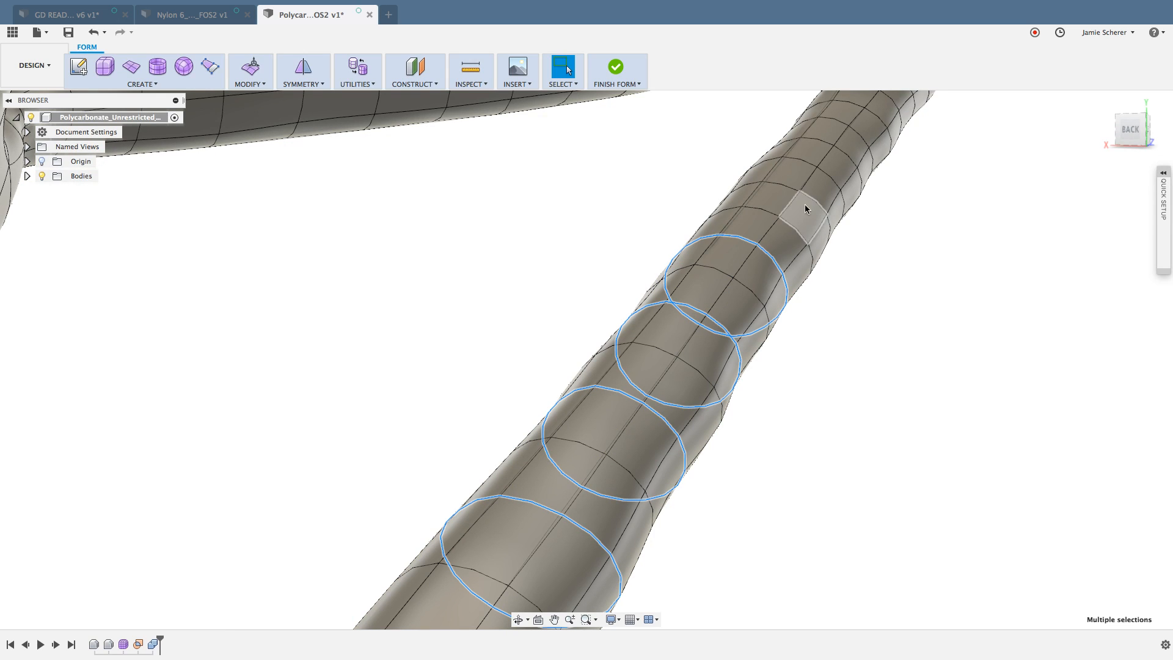
shift+double_click(794, 183)
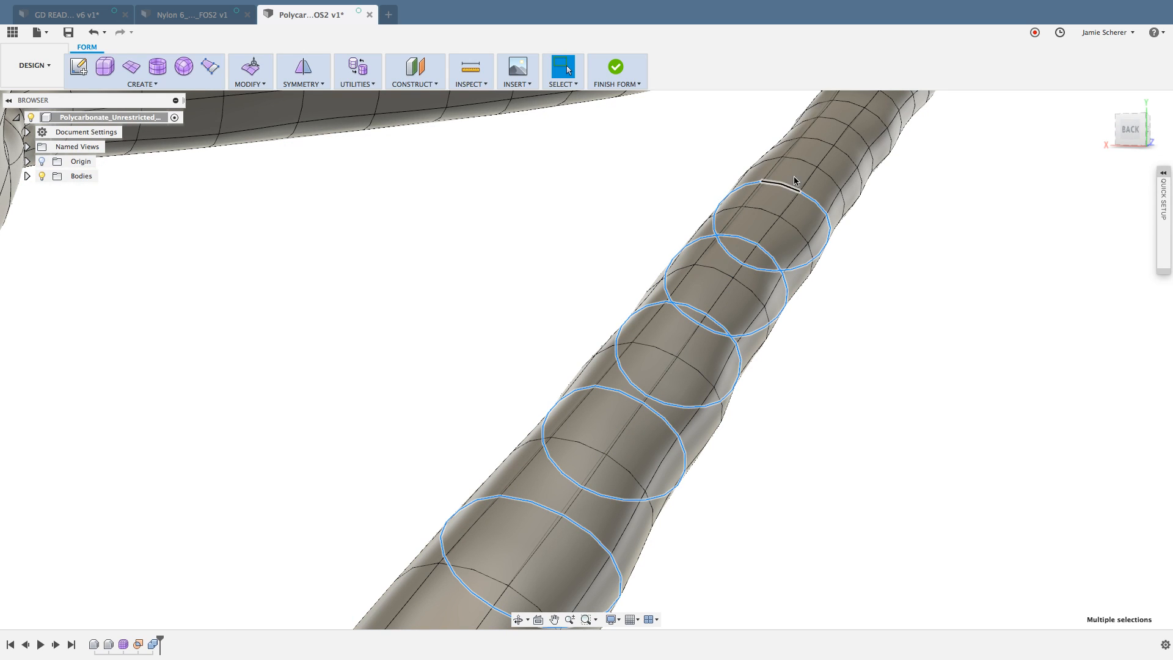
shift+double_click(821, 139)
scroll(851, 108, down, 2)
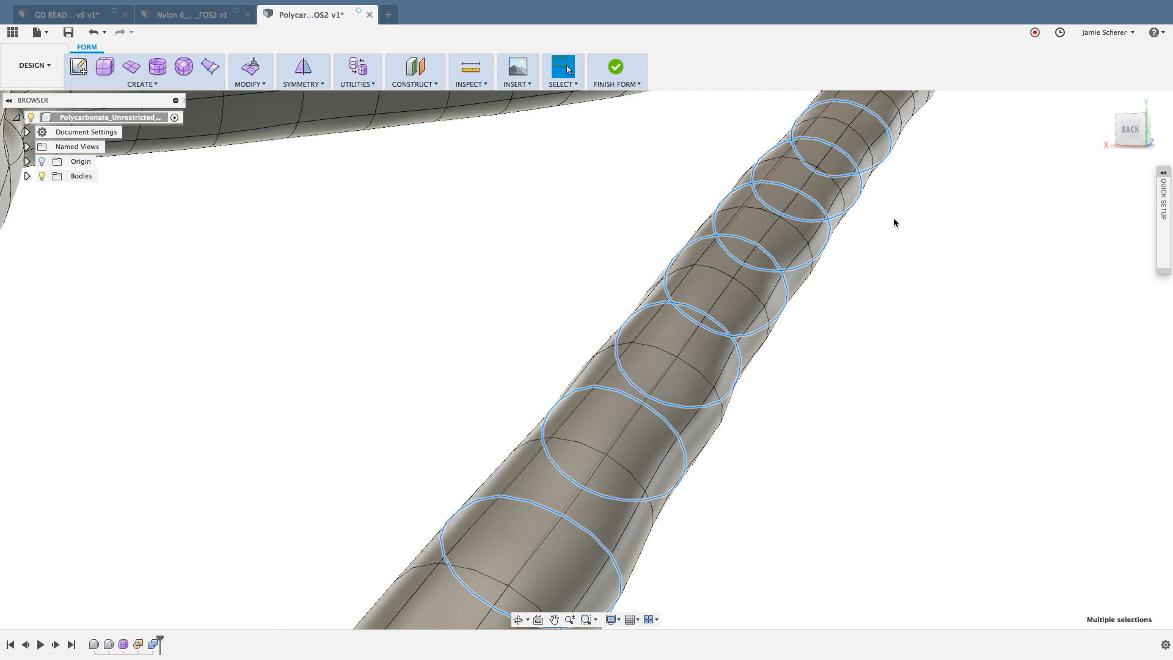
scroll(895, 222, down, 5)
middle_drag(895, 225, 883, 251)
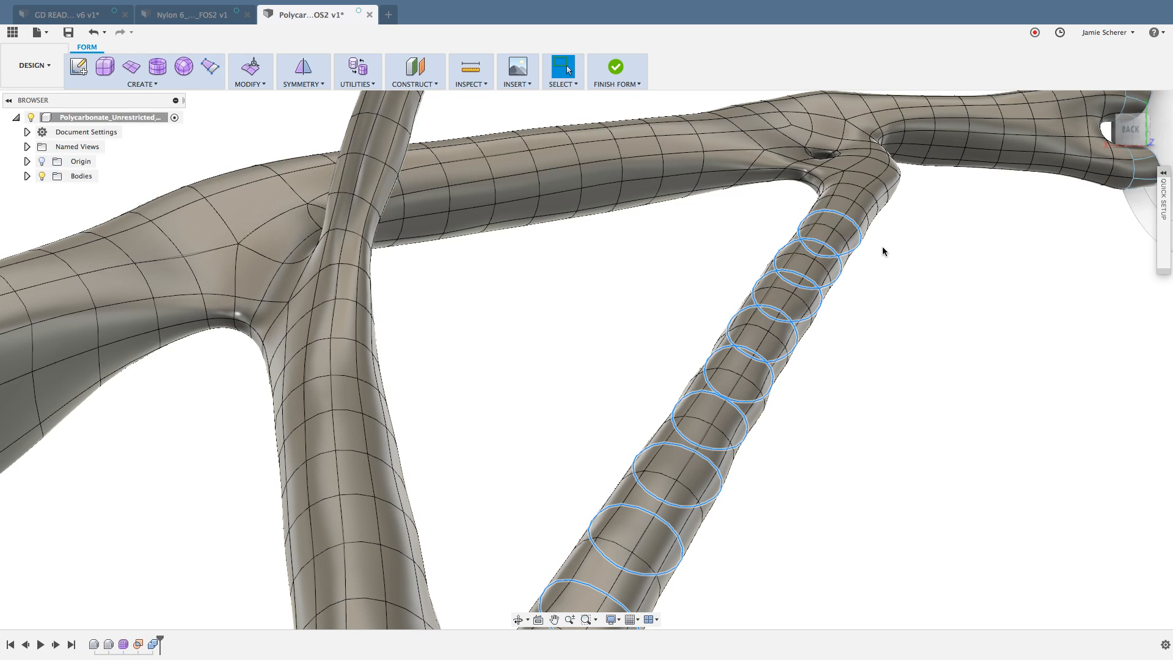
click(882, 247)
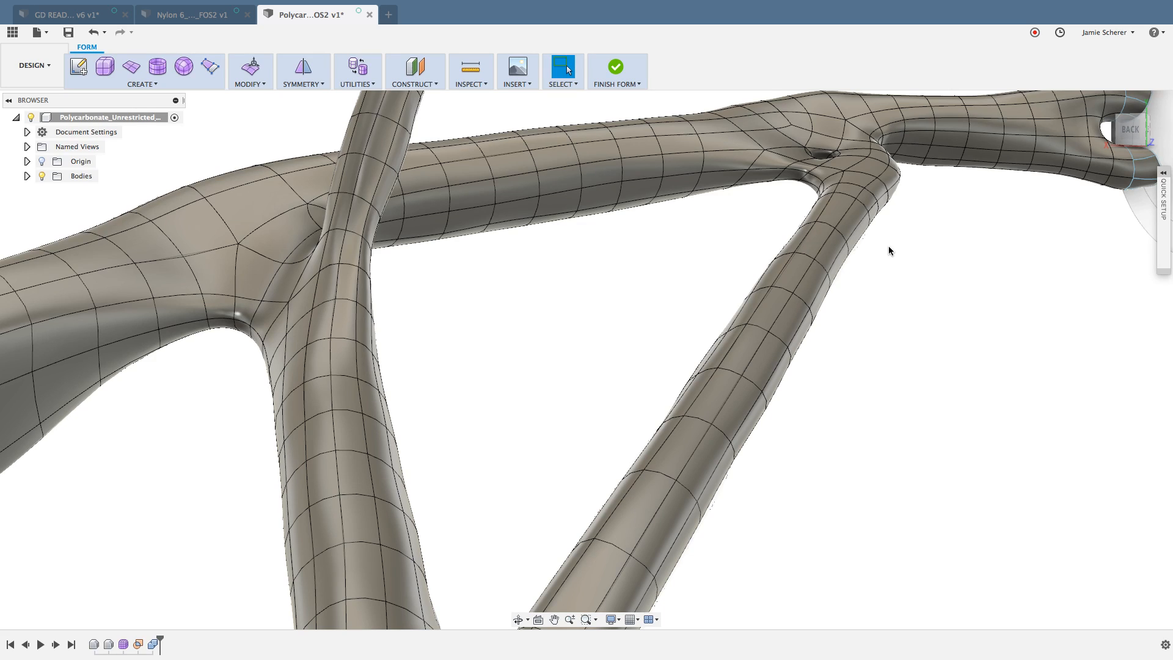
Step: Delete four more alternate edge rings along the thinned diagonal strut
double_click(794, 265)
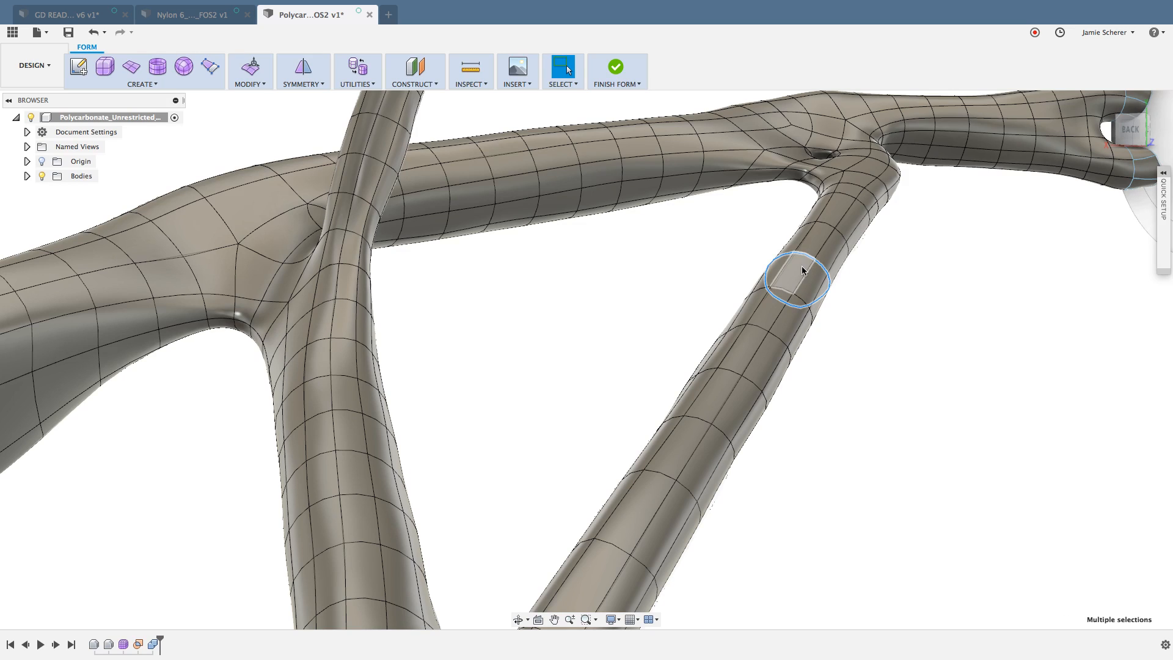
shift+double_click(757, 327)
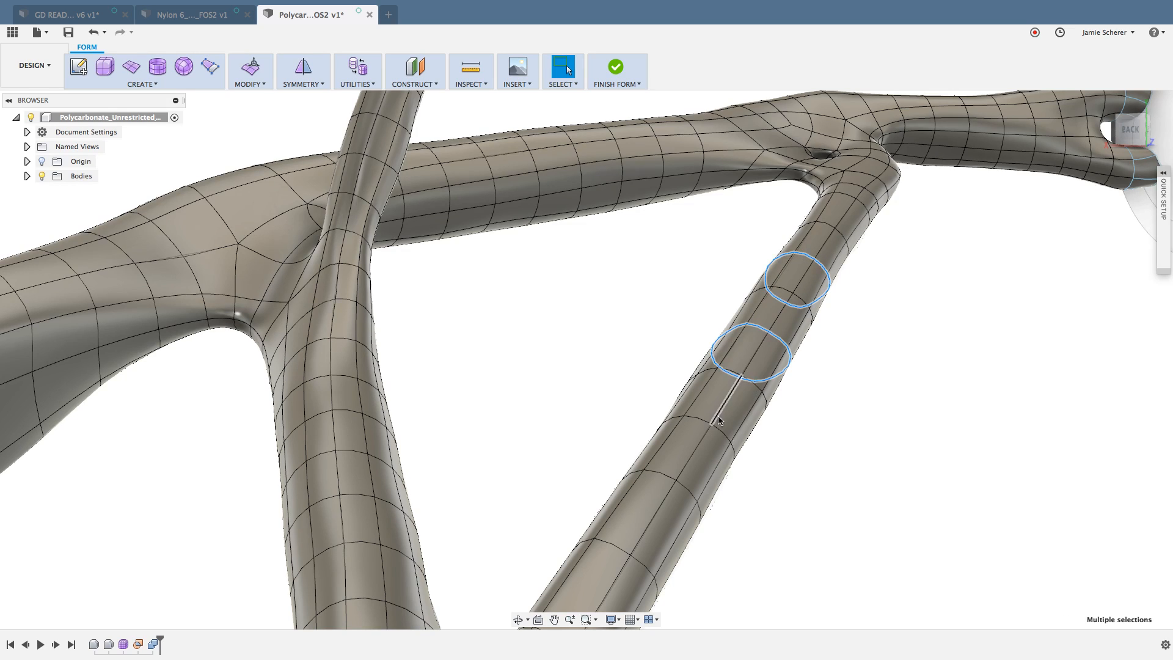
shift+double_click(702, 419)
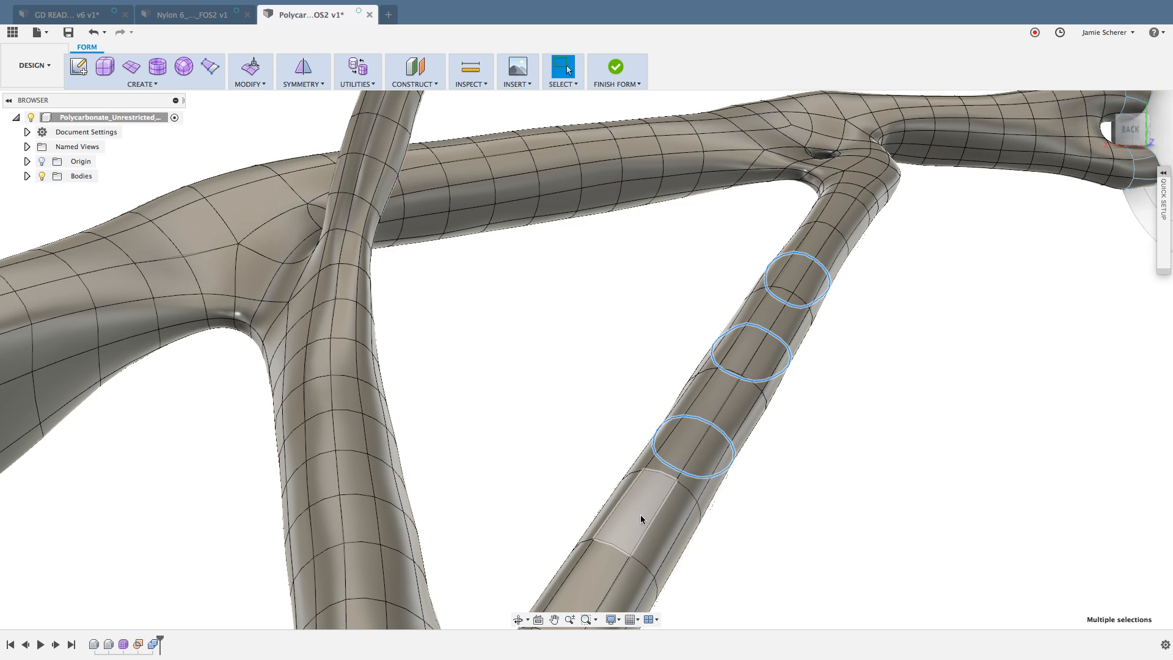
shift+double_click(615, 545)
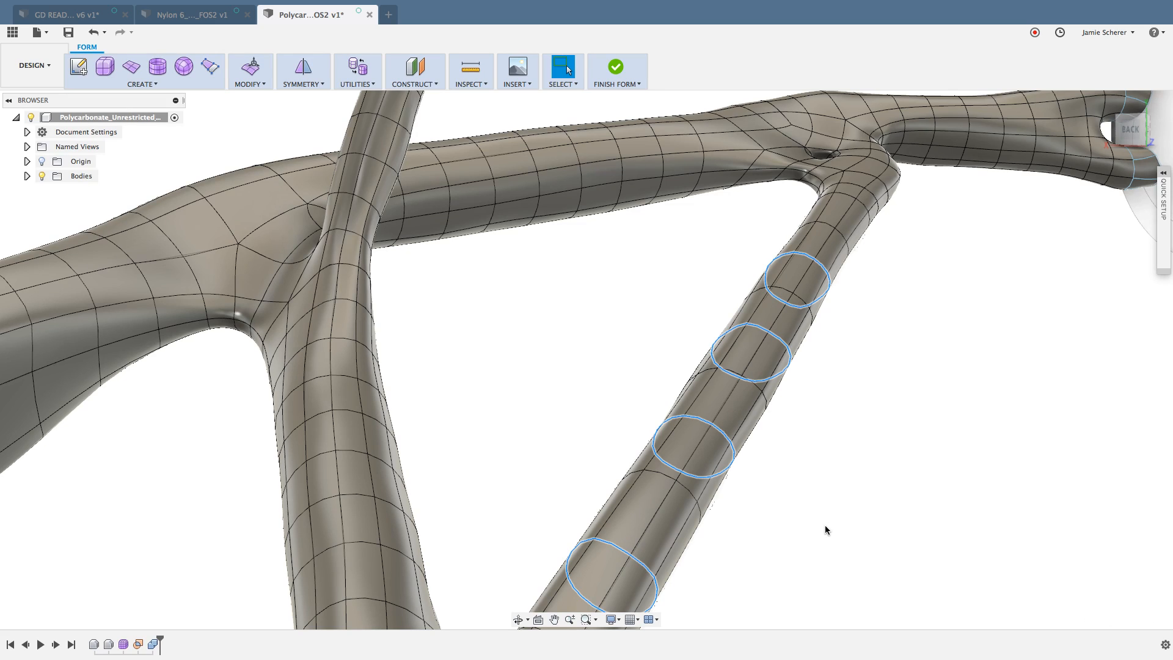
key(Delete)
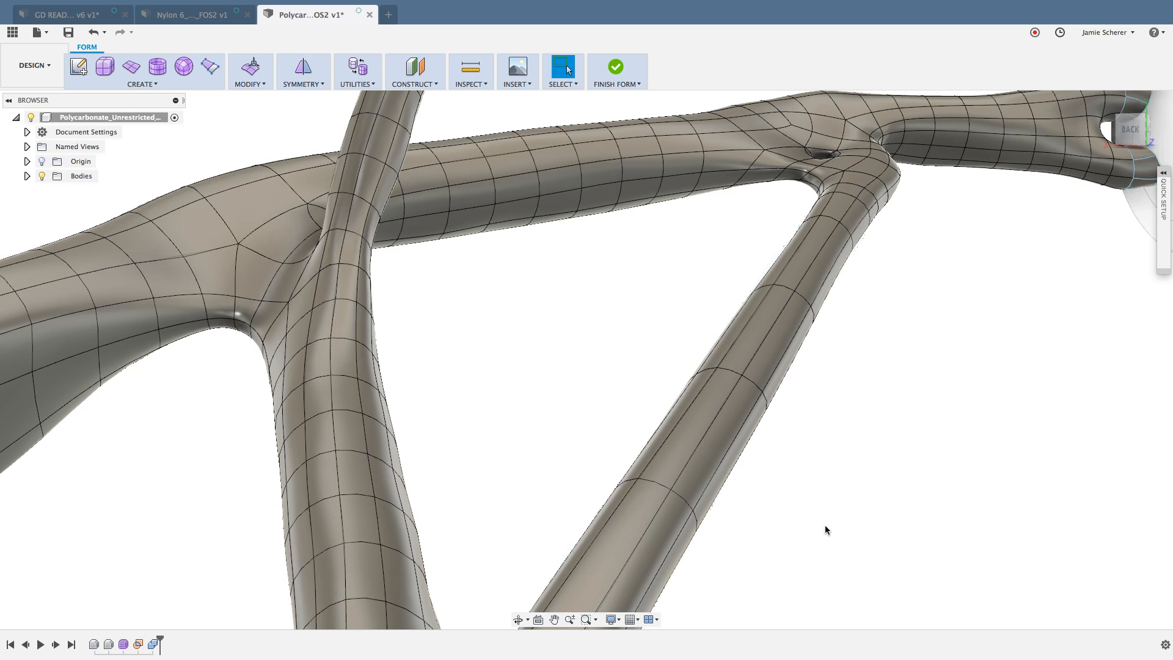
Step: Try selecting two neighbouring edge rings midway along the diagonal strut, then clear the selection
double_click(733, 371)
shift+double_click(655, 487)
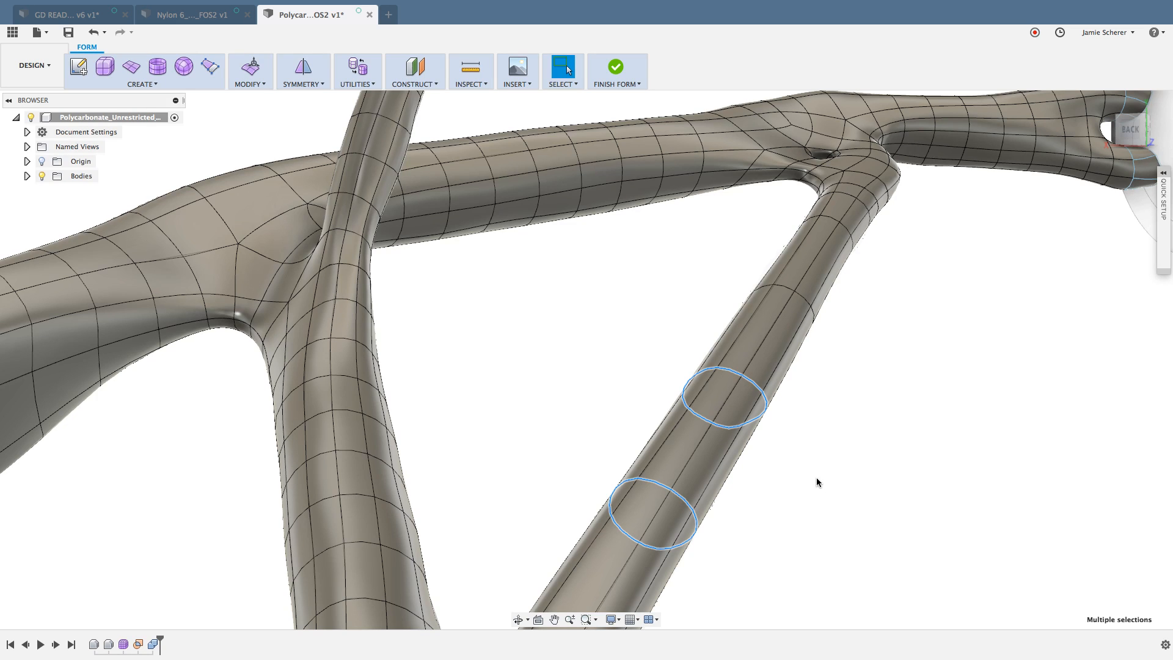
click(816, 478)
Step: Delete the long run of faces along the diagonal strut between its two end joints, including extra faces near the upper joint
scroll(816, 473, down, 3)
middle_drag(815, 473, 797, 440)
shift+middle_drag(731, 417, 788, 455)
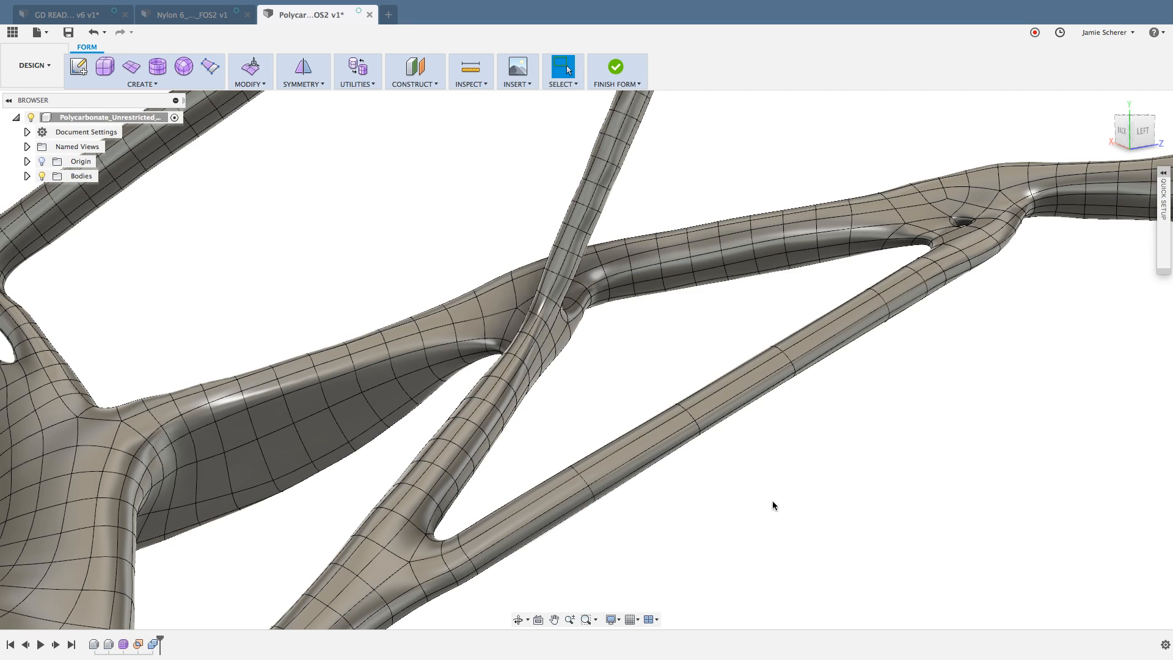
drag(772, 500, 568, 398)
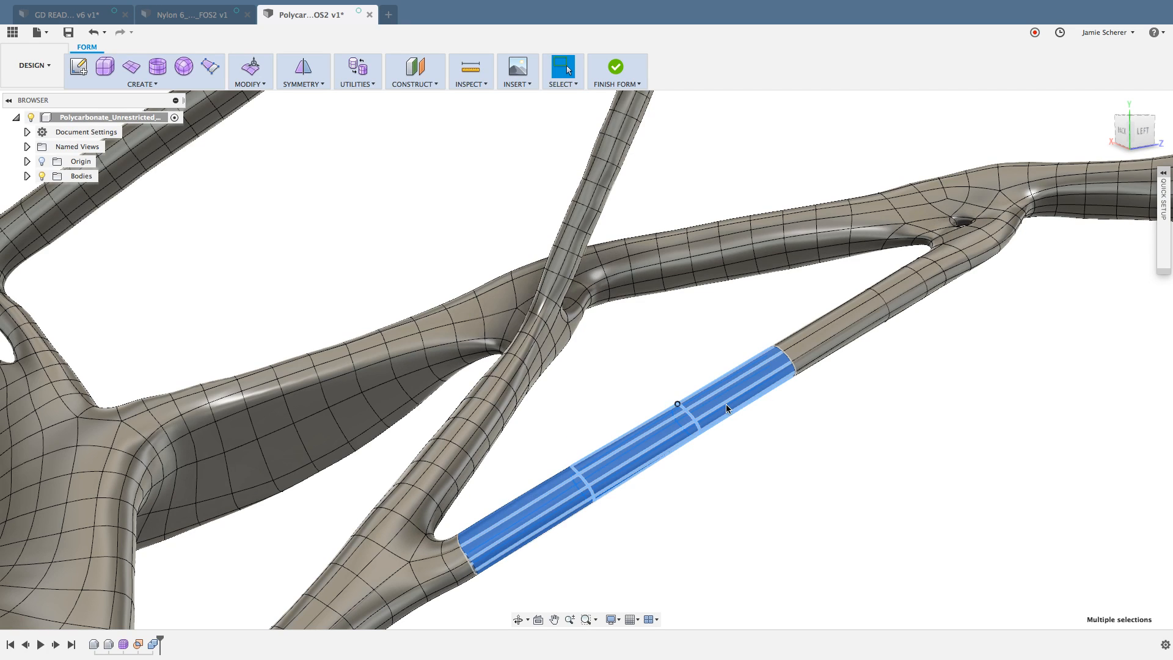
shift+drag(828, 425, 757, 323)
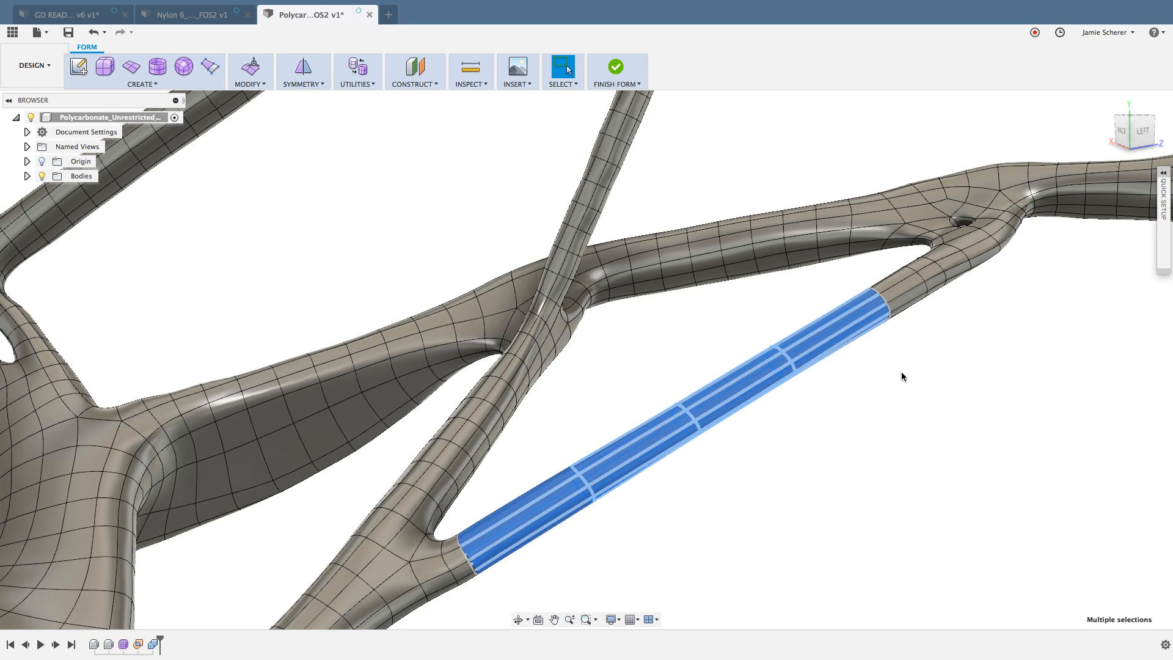
shift+drag(902, 373, 840, 278)
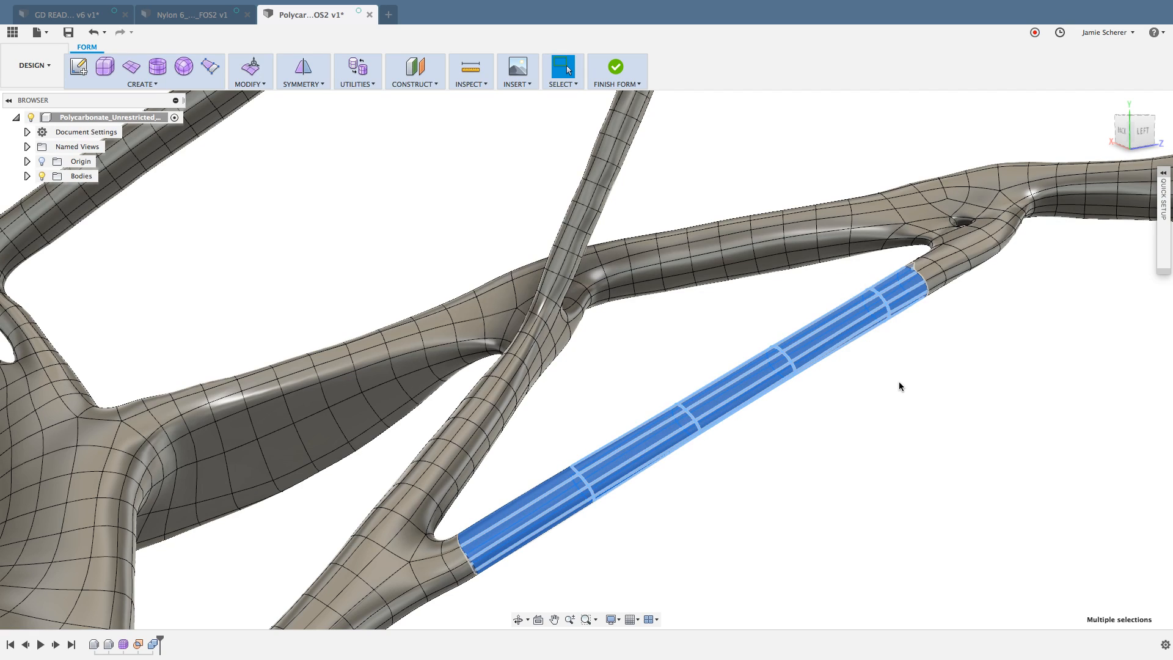
shift+middle_drag(892, 379, 985, 382)
scroll(755, 230, up, 8)
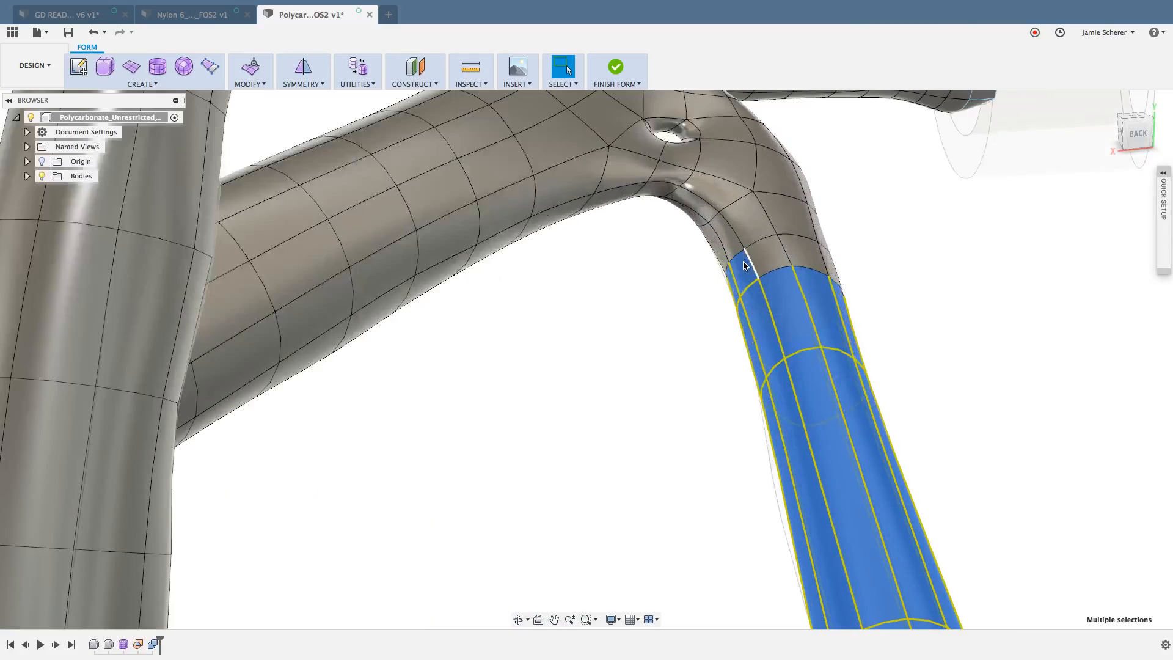
scroll(743, 265, up, 5)
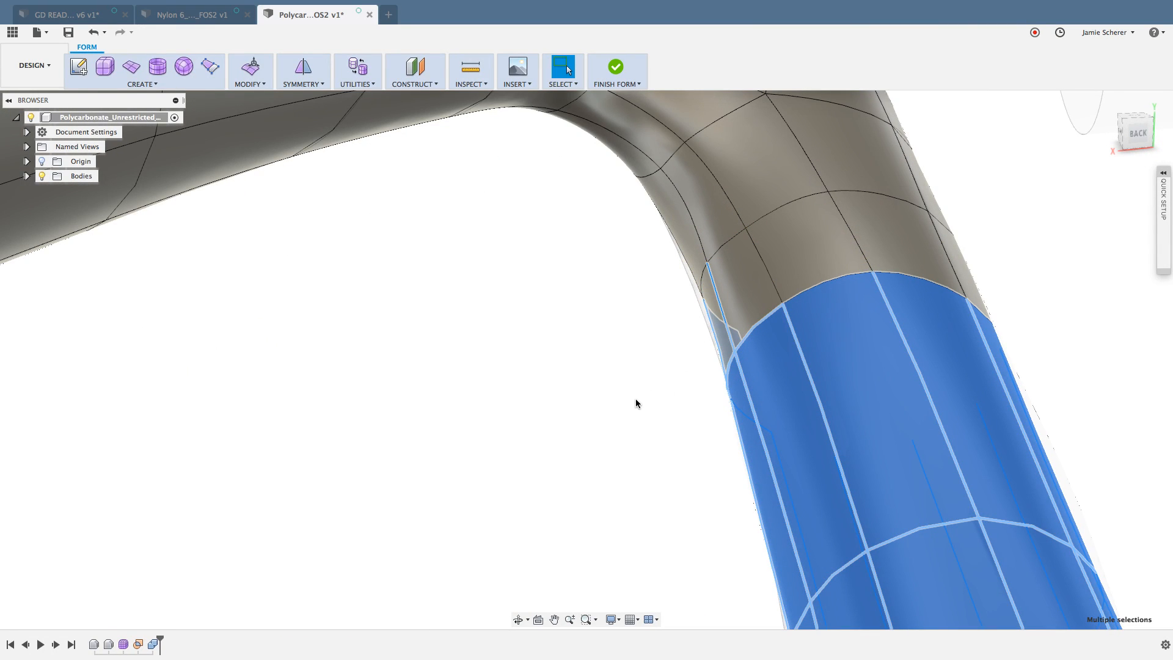
shift+middle_drag(696, 369, 719, 376)
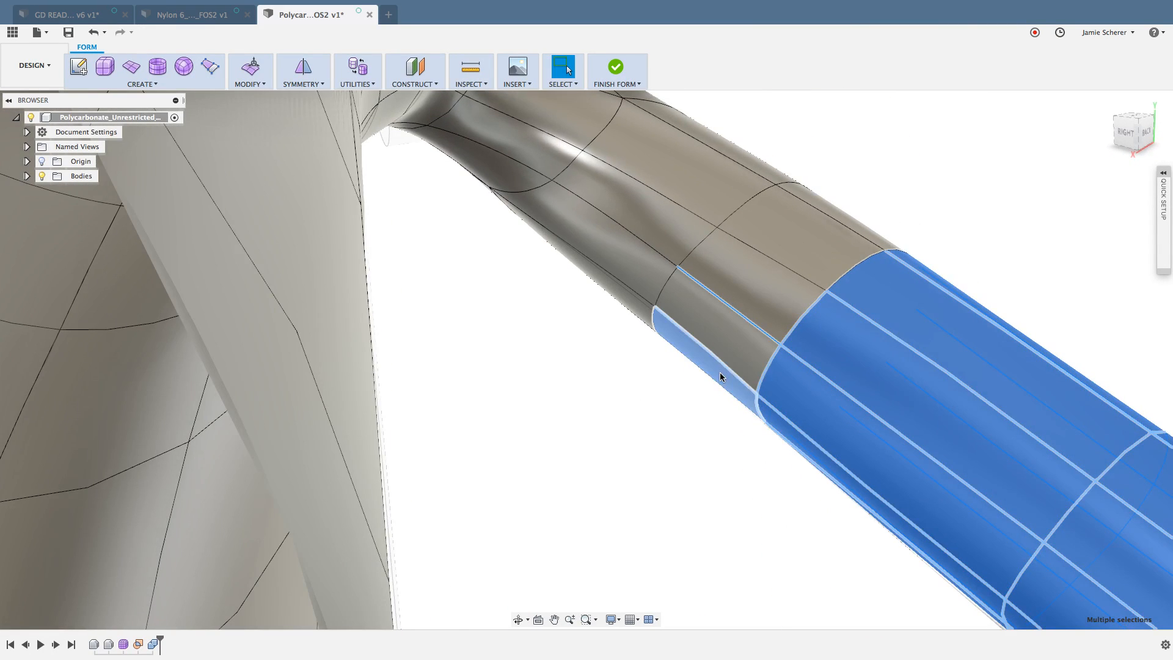
scroll(666, 392, down, 5)
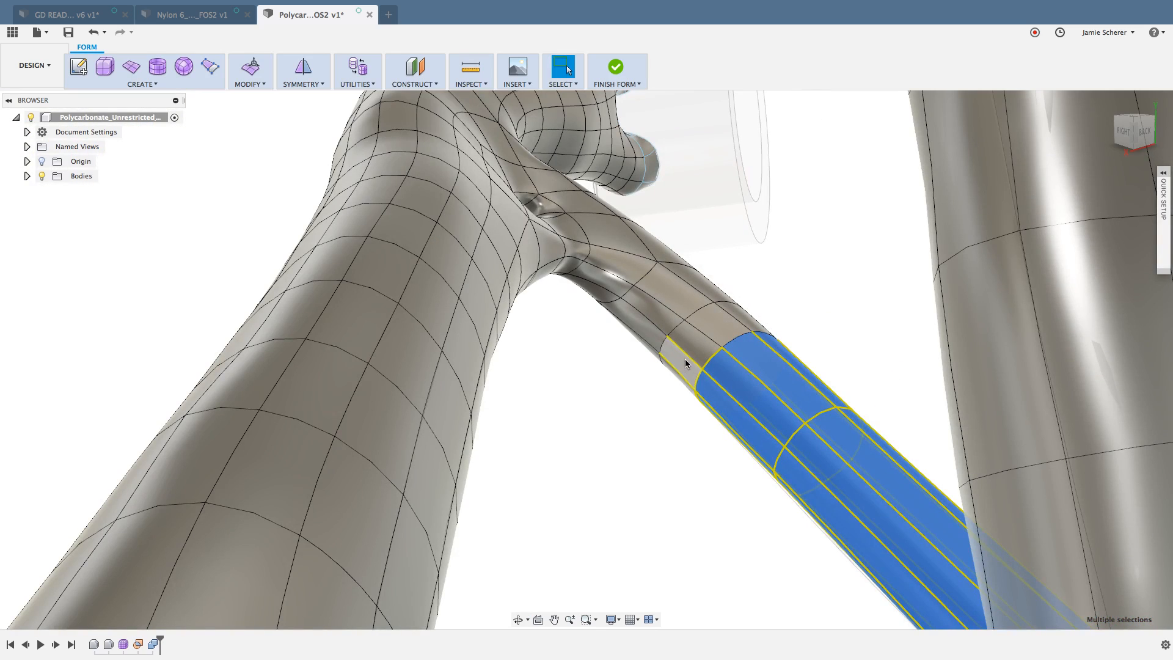
shift+middle_drag(676, 383, 593, 391)
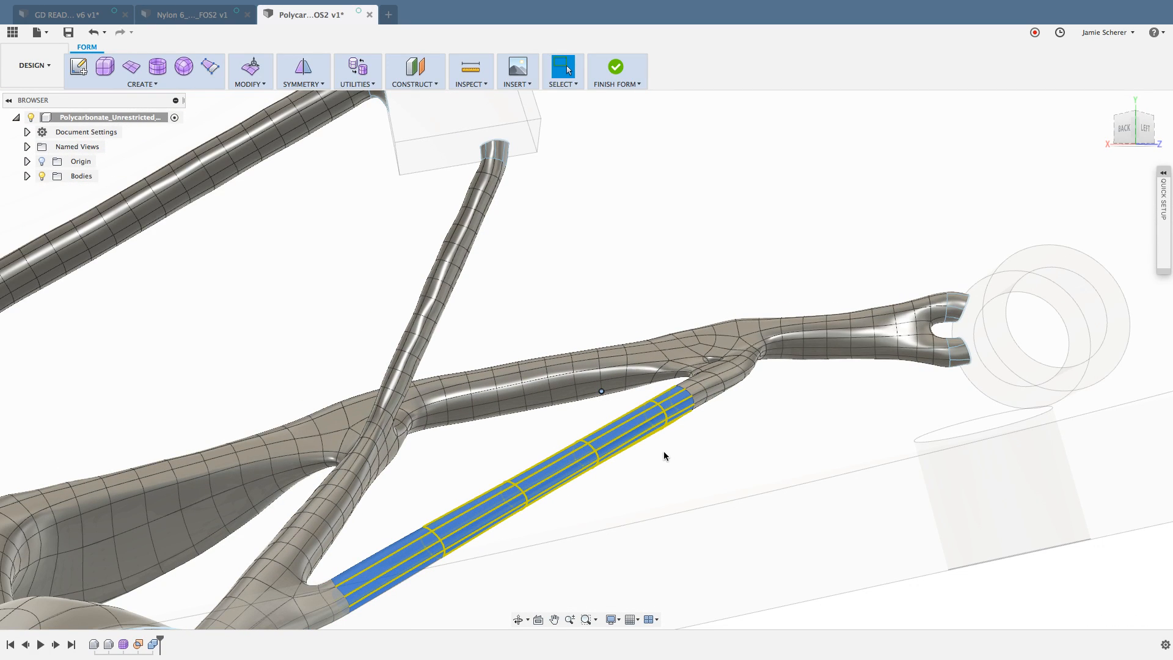
key(Delete)
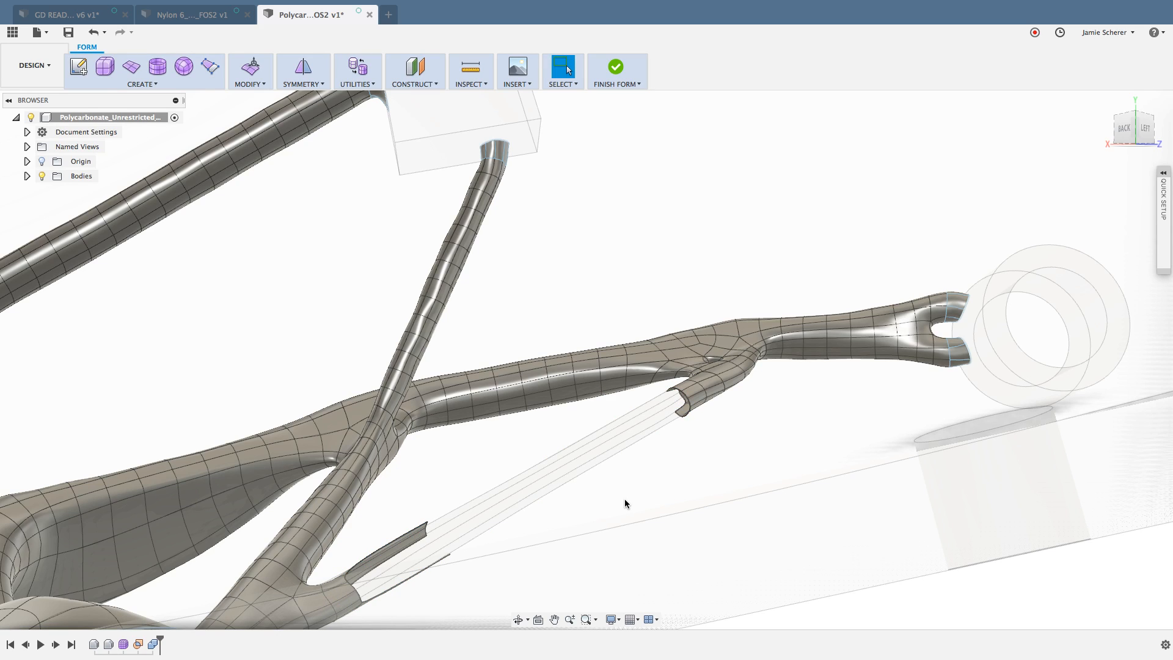
Step: Undo the last face deletion and delete a shorter run of faces along the middle of the diagonal strut
key(super+z)
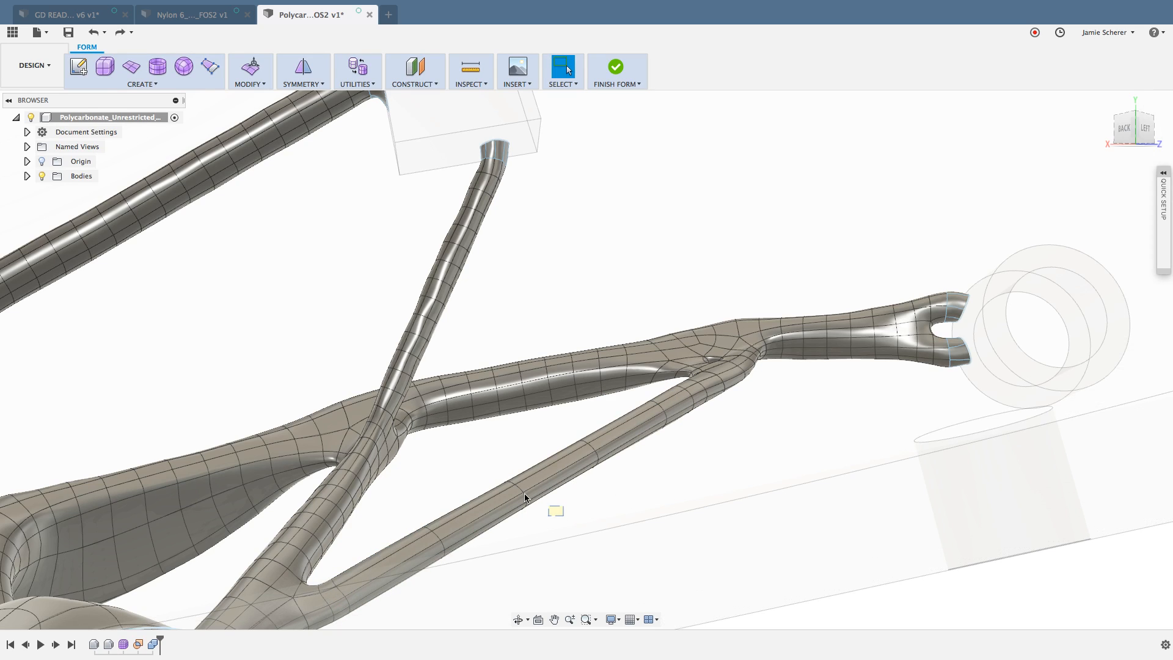
drag(524, 496, 485, 471)
drag(636, 479, 553, 425)
drag(680, 440, 639, 407)
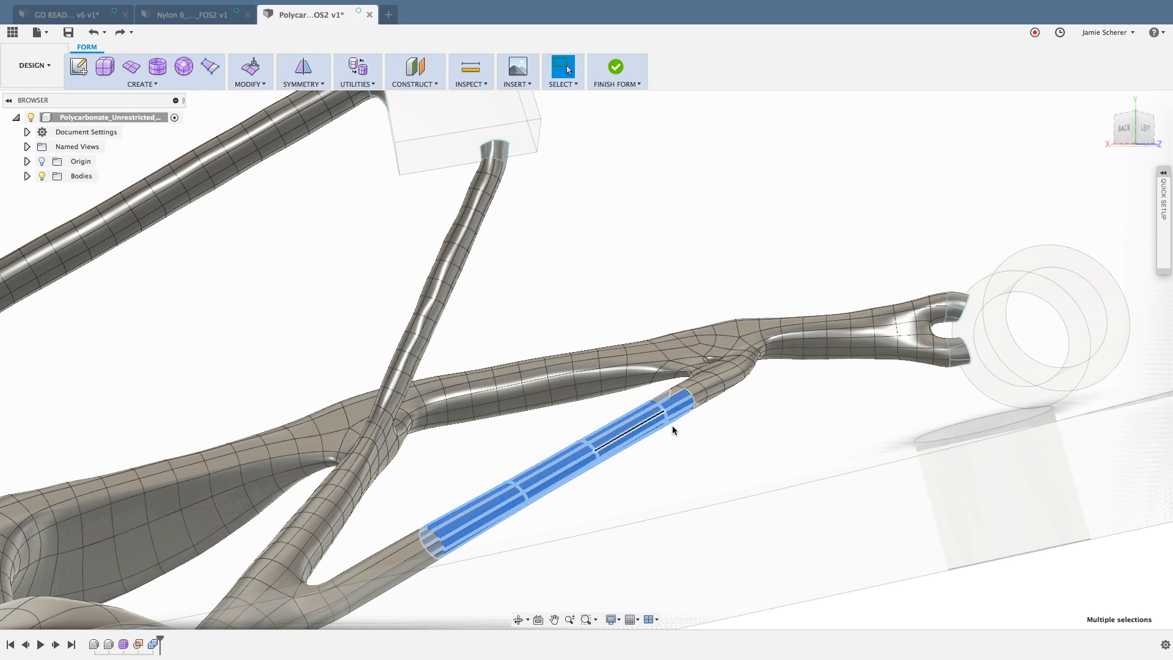
drag(668, 458, 634, 386)
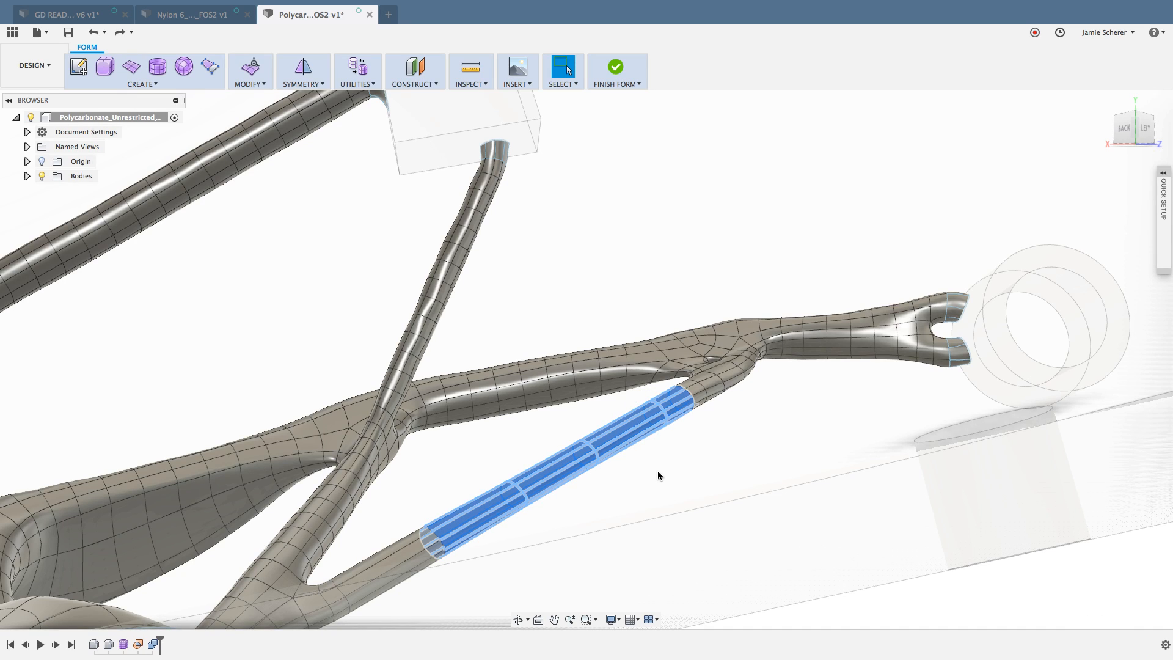
key(Delete)
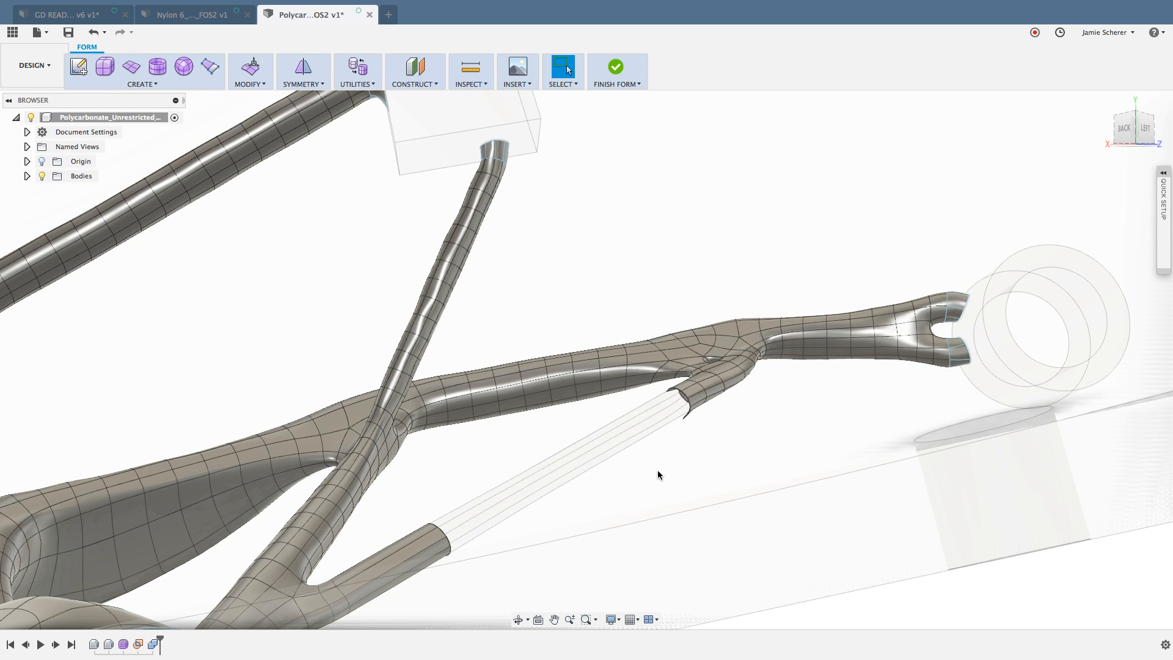
Step: Undo the shorter face deletion so the diagonal strut is whole again
mouse_move(648, 464)
shift+middle_down()
mouse_move(685, 458)
mouse_move(662, 471)
mouse_move(727, 440)
mouse_move(655, 442)
shift+middle_up()
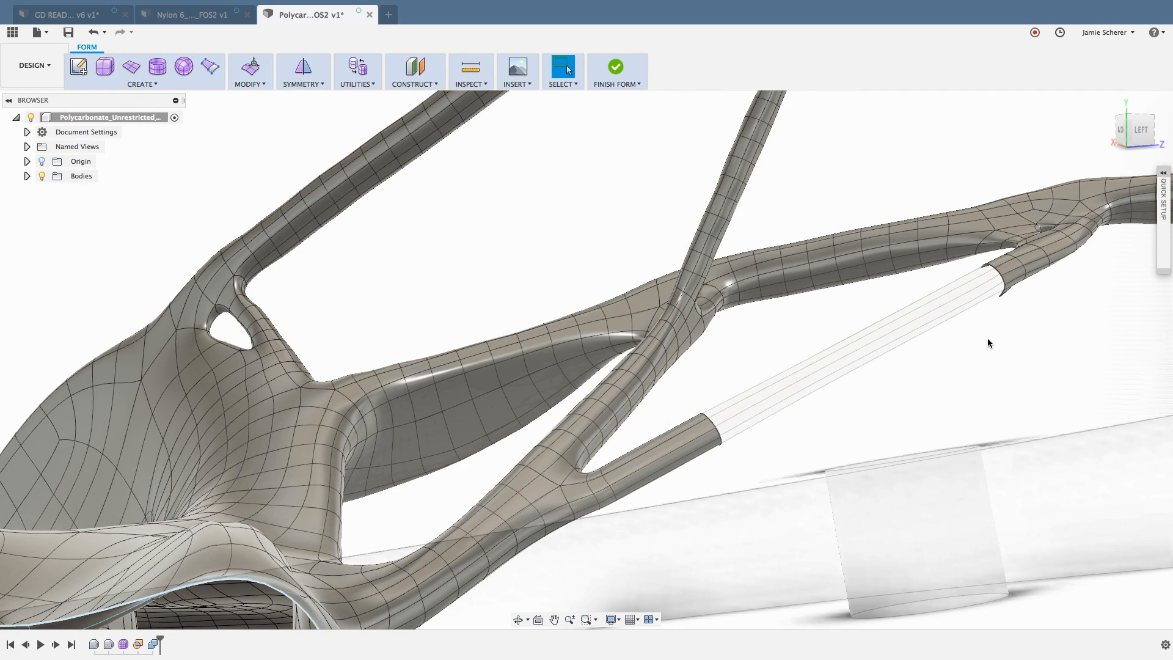
shift+middle_drag(1008, 351, 464, 333)
scroll(623, 309, down, 3)
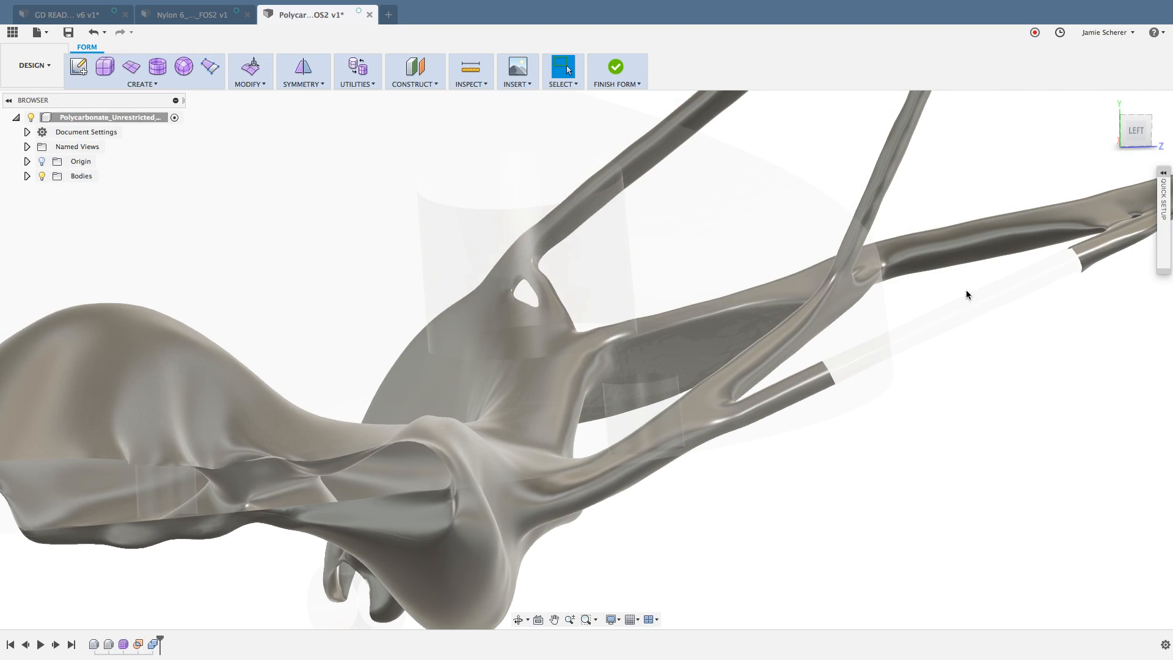
shift+middle_drag(965, 289, 987, 332)
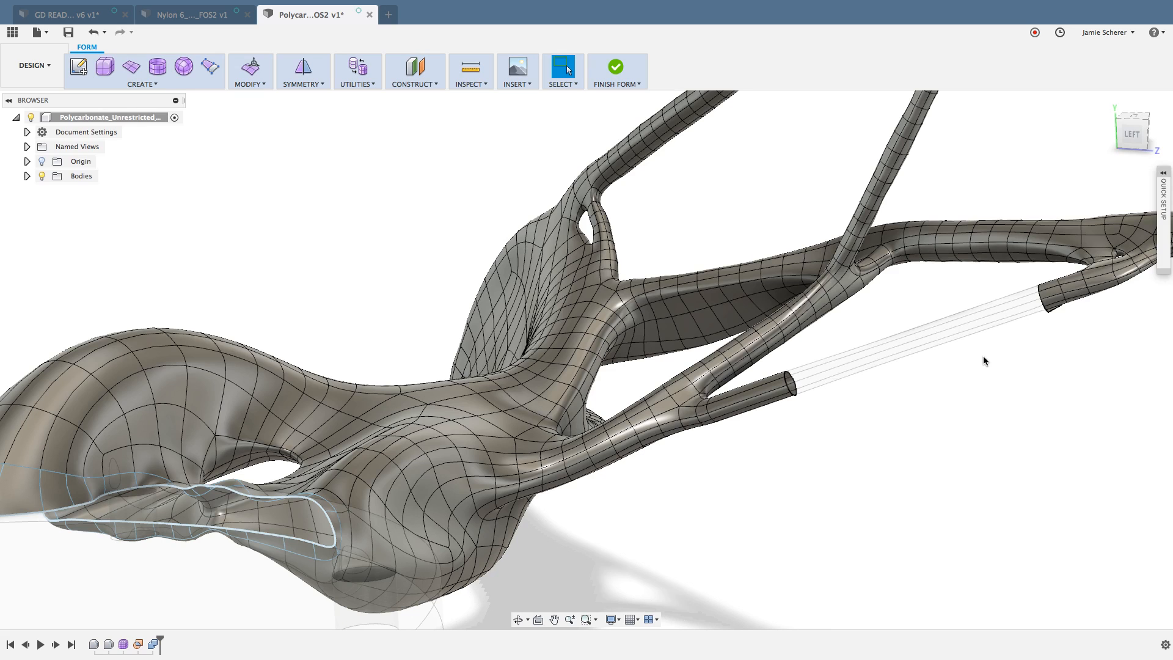
key(super+z)
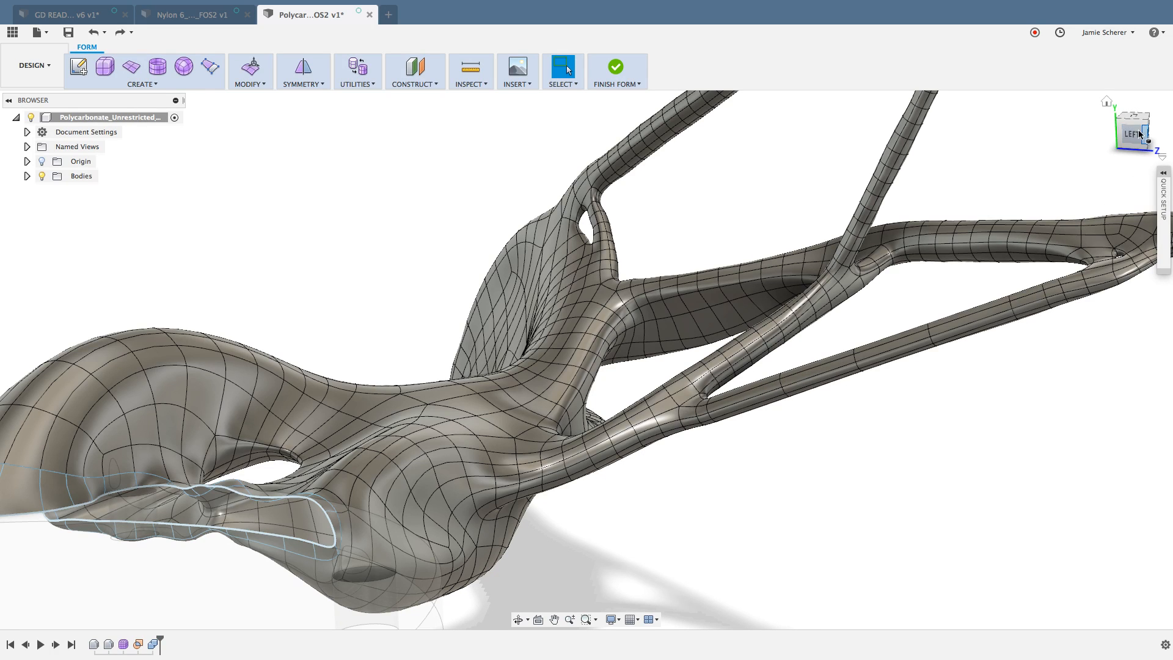
Step: Delete the four middle bands of faces around the diagonal strut, leaving an open stub at each joint
click(1140, 134)
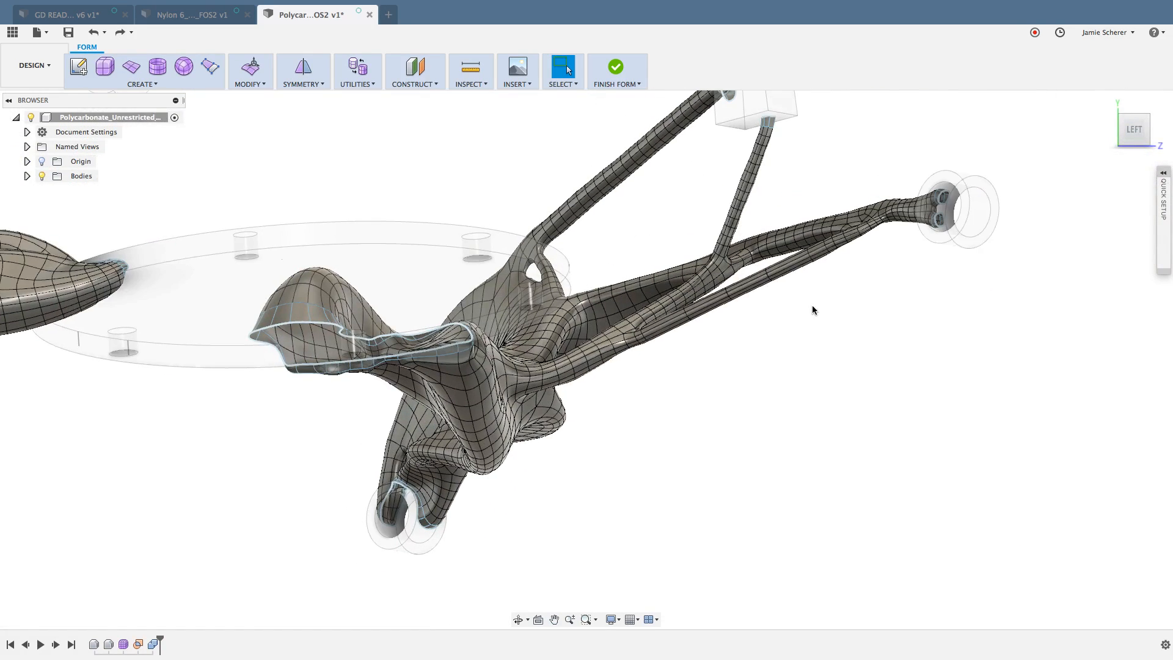
scroll(774, 274, up, 10)
shift+middle_drag(803, 224, 809, 235)
scroll(803, 225, up, 8)
scroll(800, 253, down, 10)
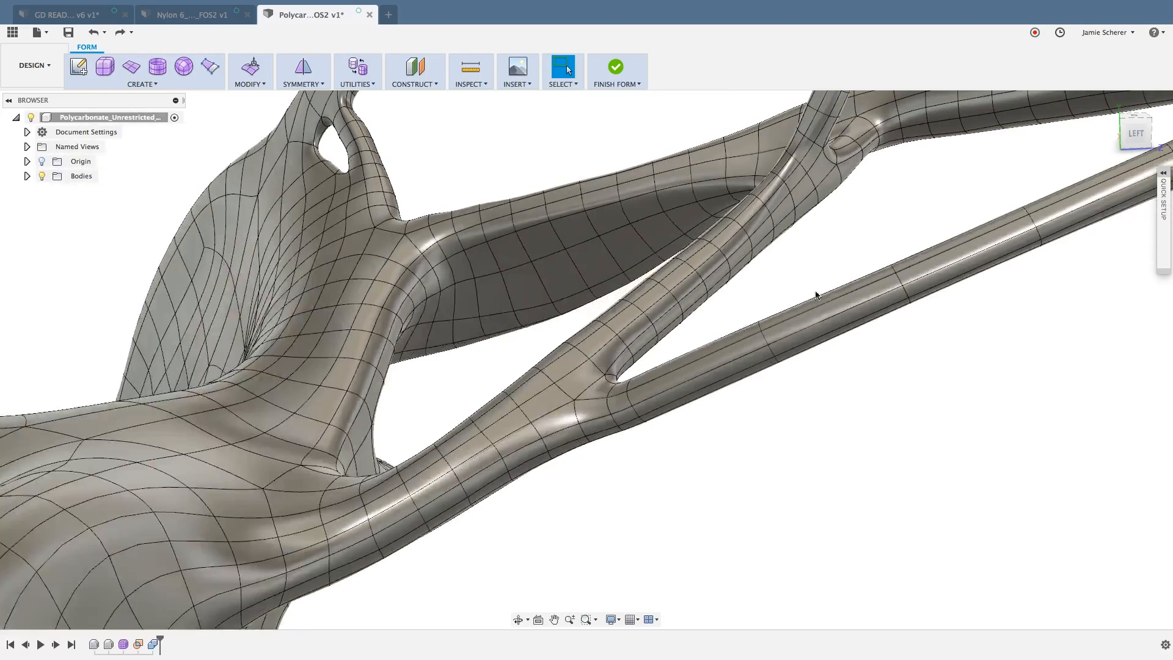
shift+middle_drag(815, 295, 874, 389)
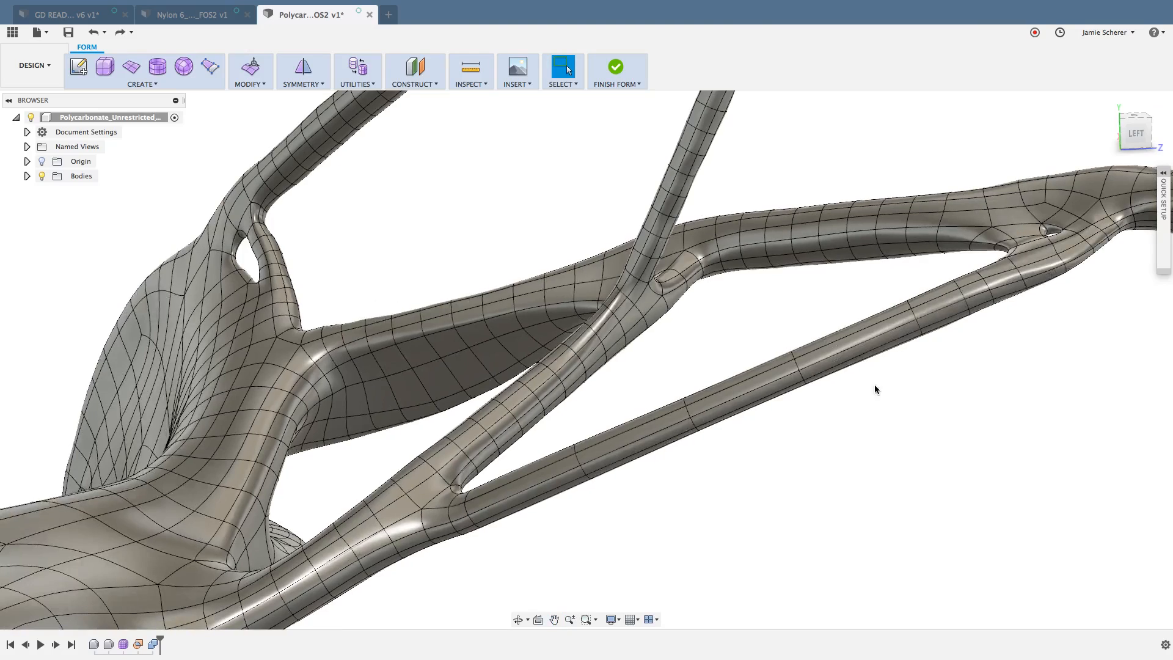
drag(737, 454, 666, 374)
drag(823, 414, 767, 339)
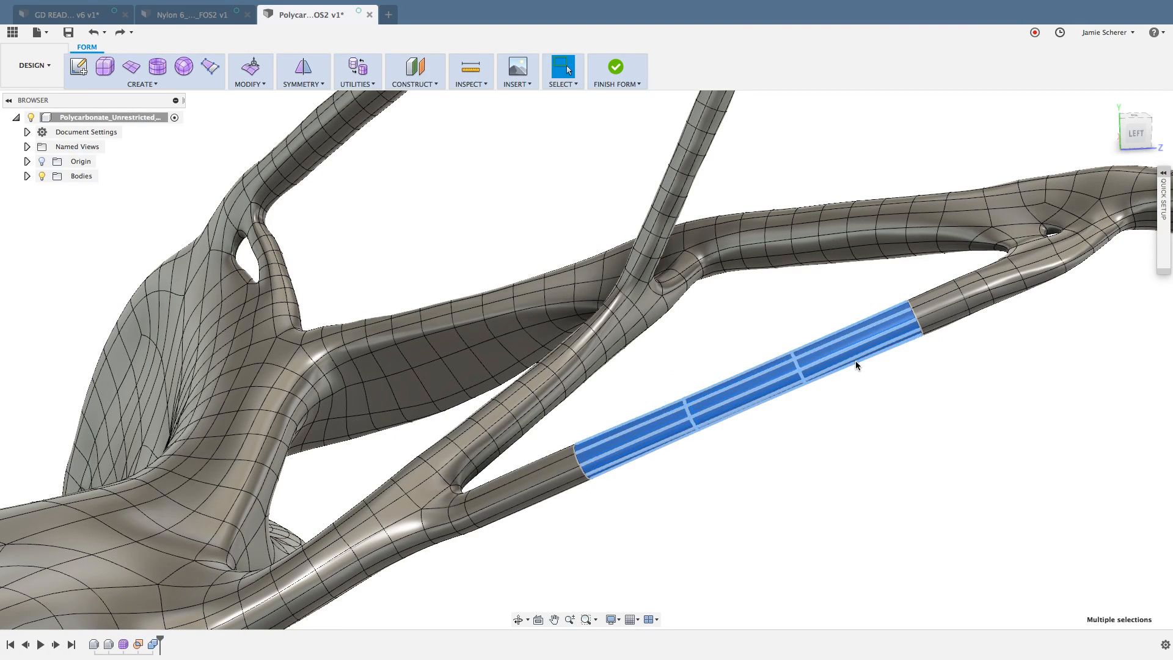
drag(921, 353, 883, 294)
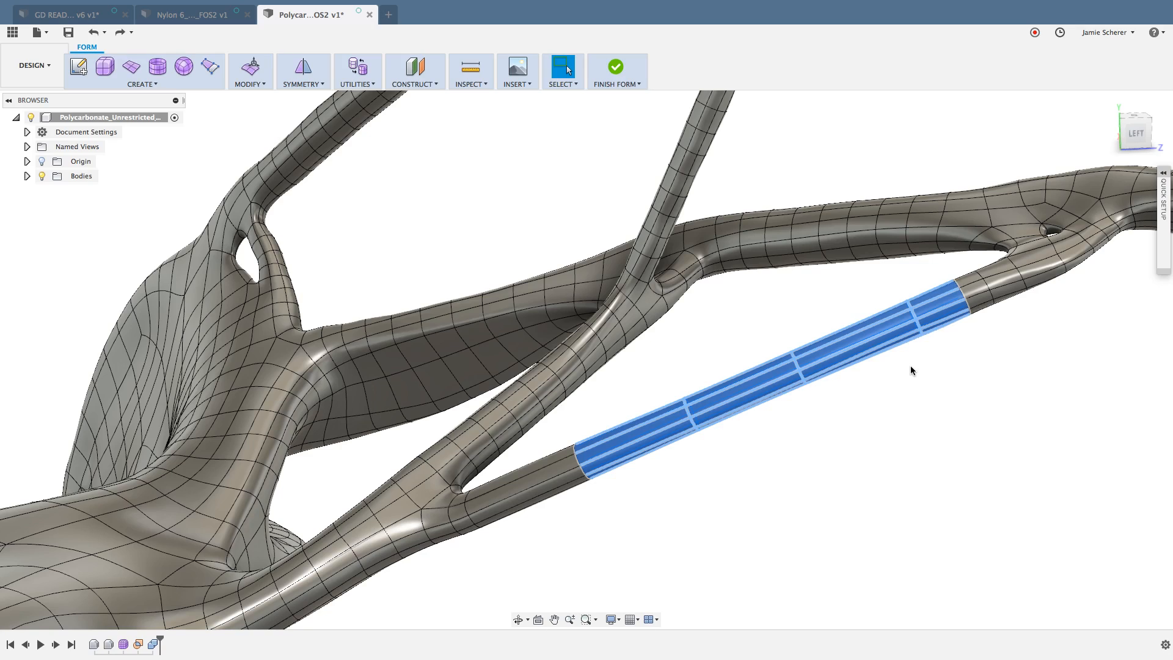
key(Delete)
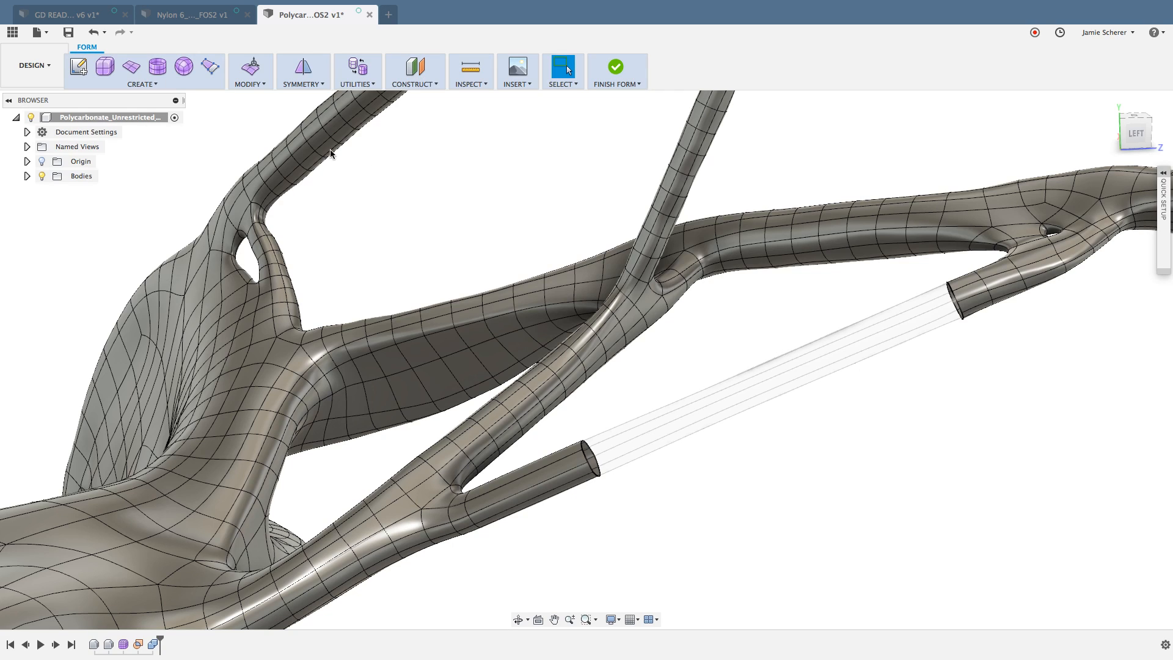
Step: Bridge the open edge loops of the diagonal strut's two stubs, with the number of faces set to 1
click(254, 84)
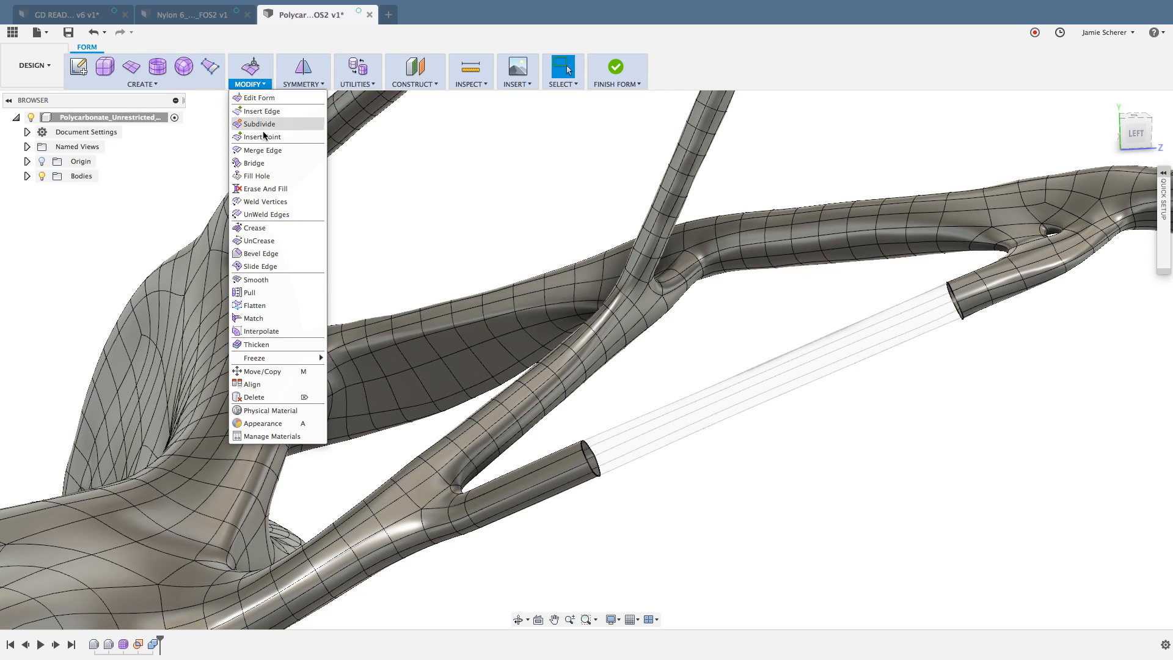
click(264, 164)
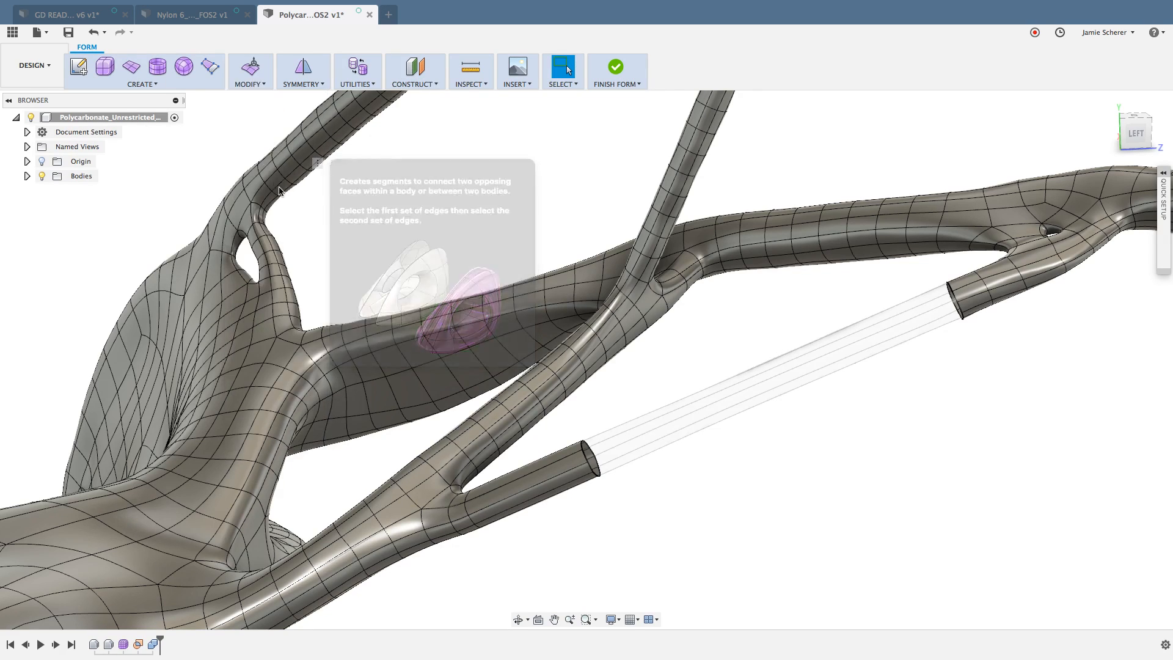
scroll(584, 462, up, 5)
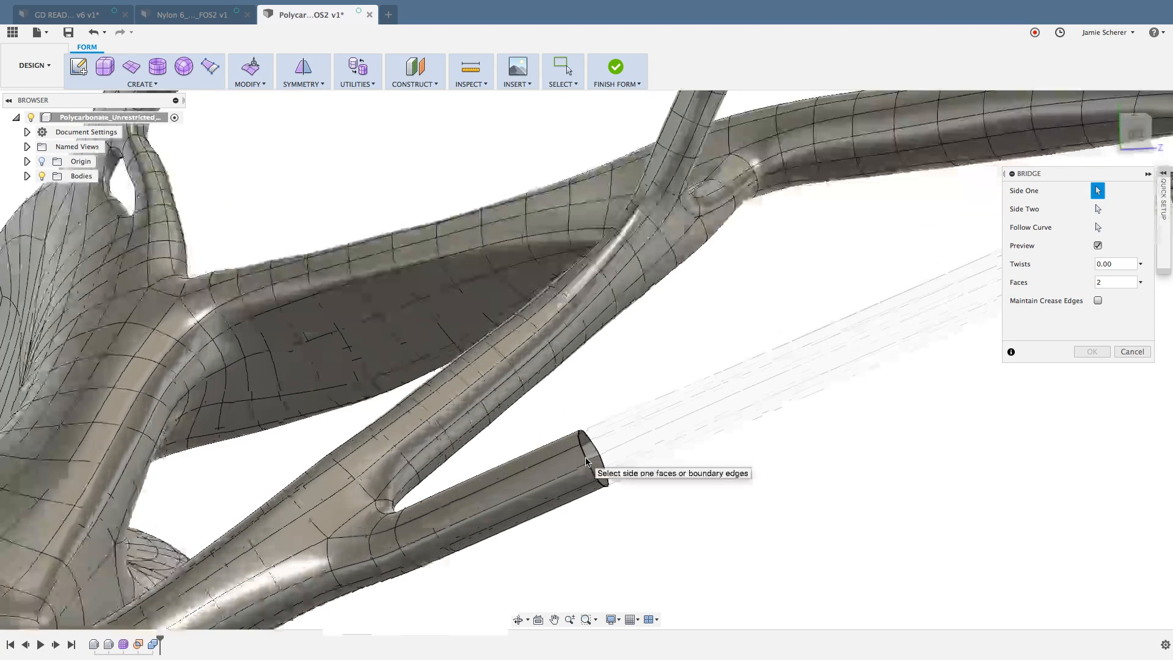
scroll(701, 488, down, 5)
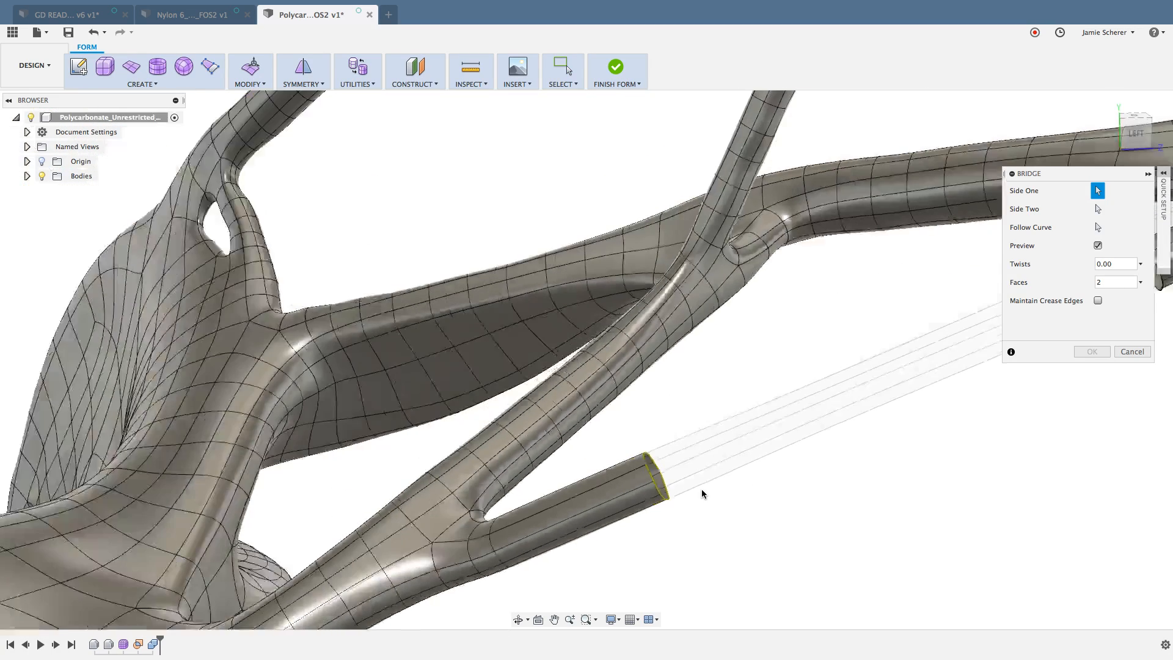
middle_drag(702, 481, 417, 529)
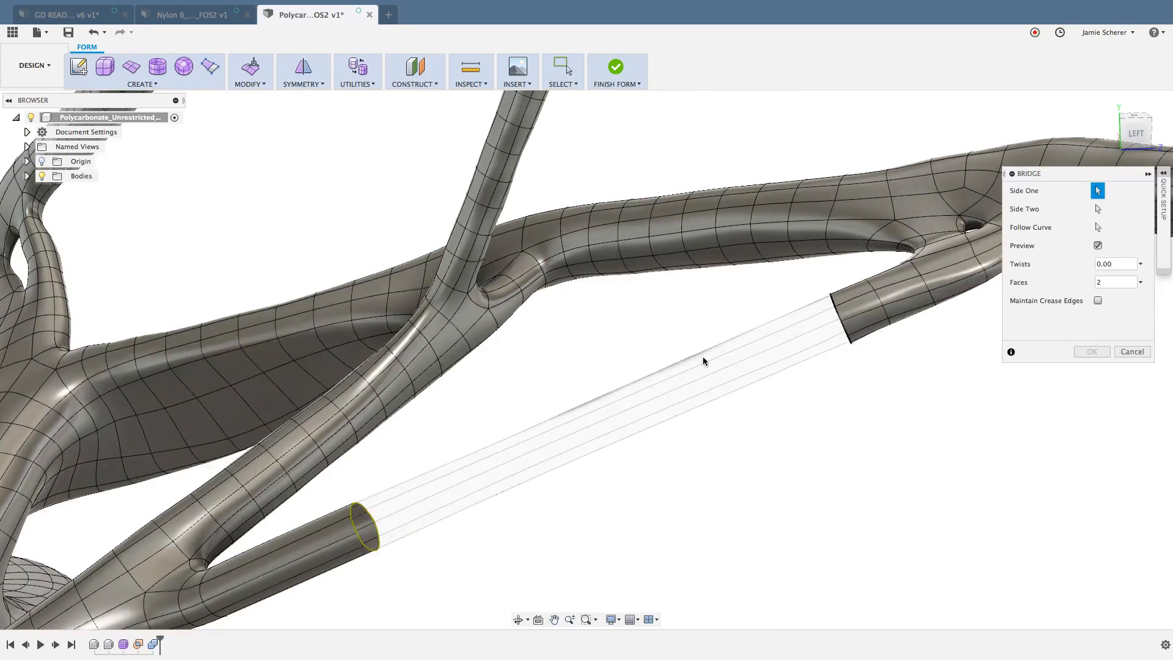
scroll(831, 313, up, 3)
click(837, 312)
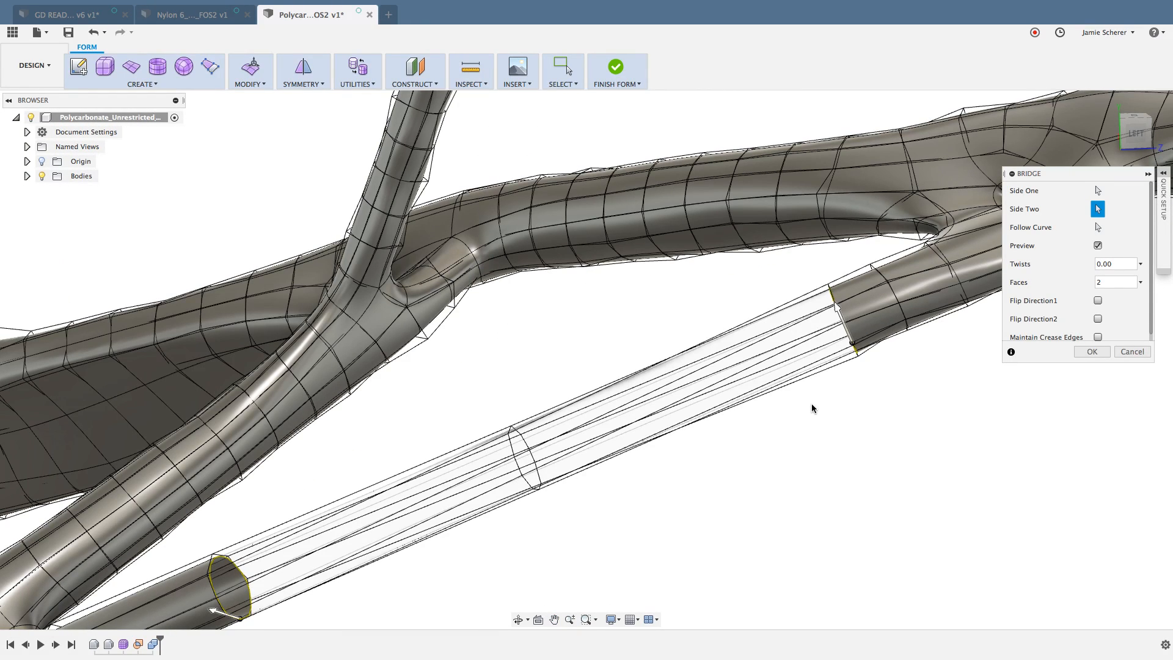
scroll(798, 421, down, 3)
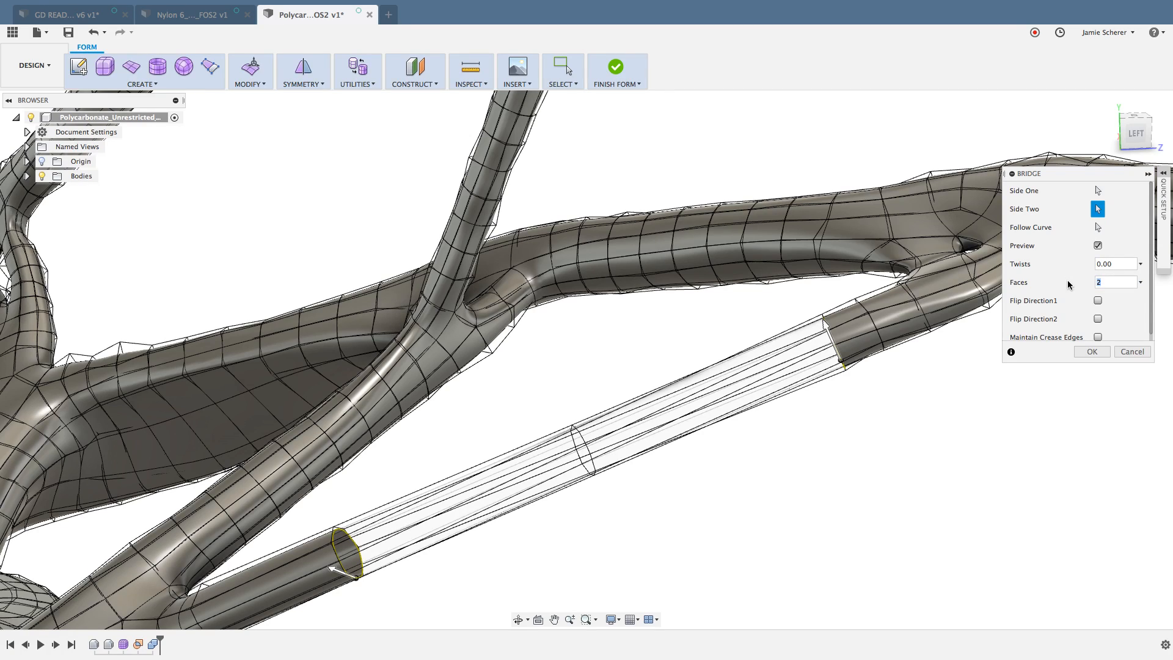
text(1)
key(Return)
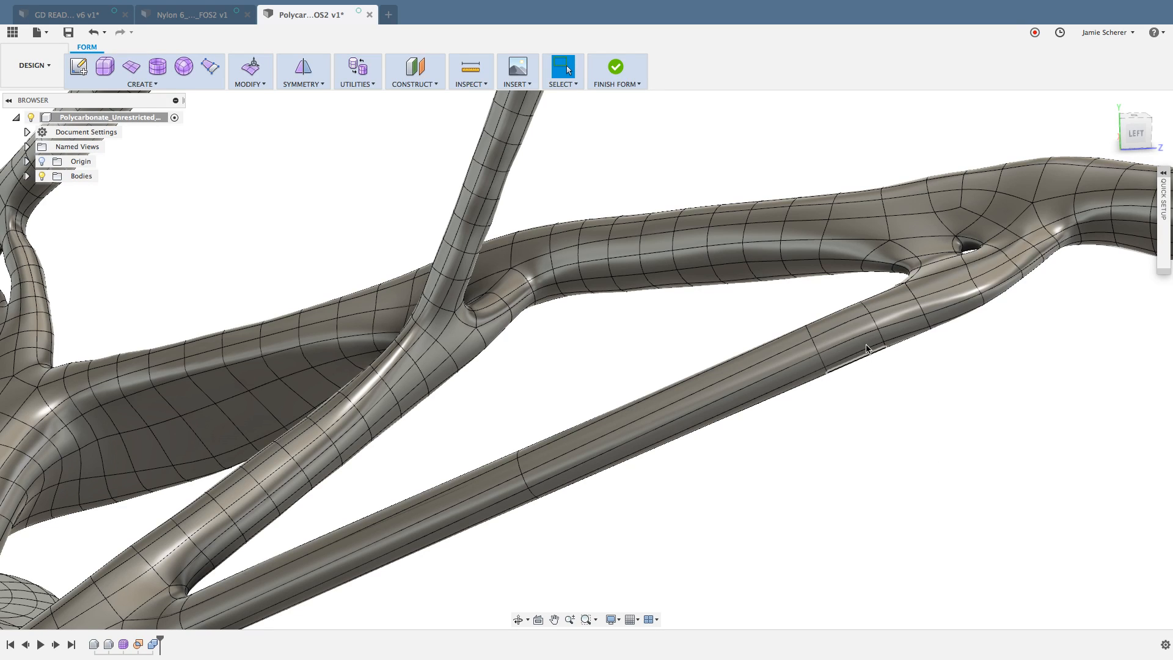
Step: Try to delete the blue-outlined ring of faces where the thick upper strut meets the rectangular block
scroll(814, 458, down, 2)
shift+middle_drag(775, 496, 690, 471)
scroll(767, 425, up, 3)
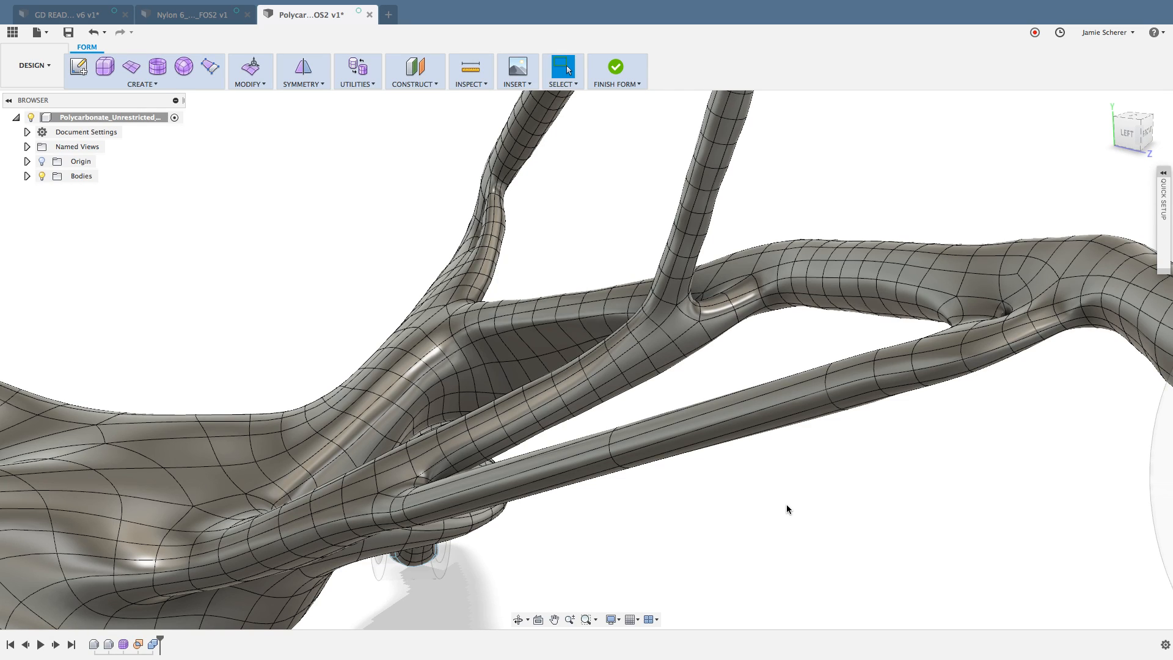
scroll(800, 497, down, 3)
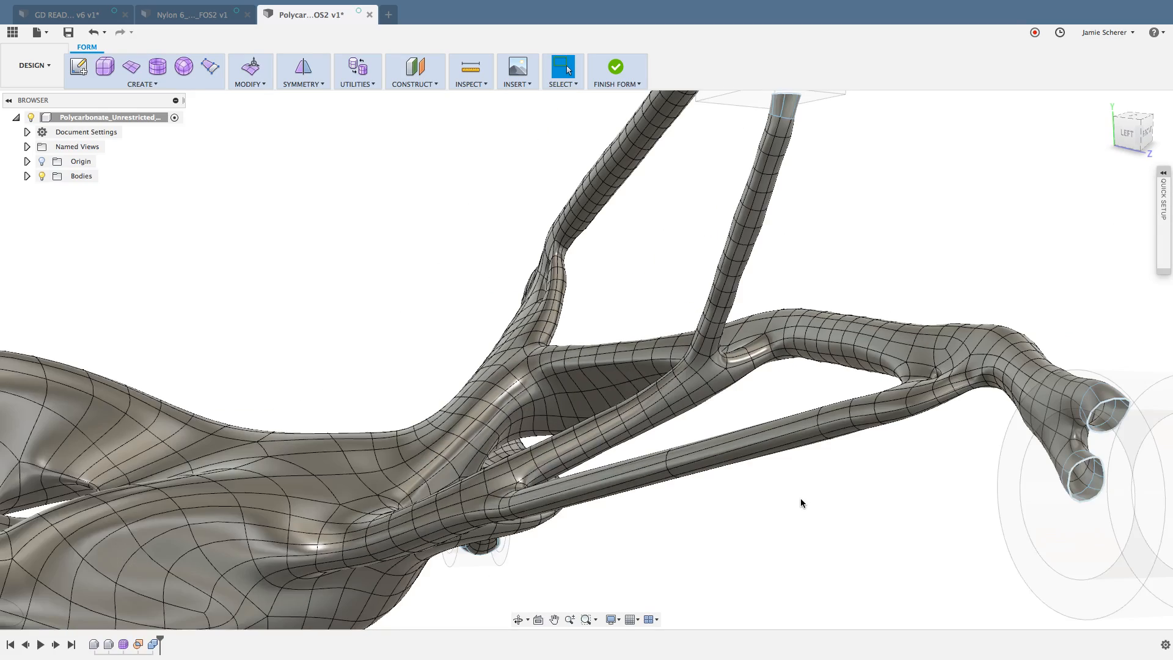
shift+middle_drag(404, 264, 569, 462)
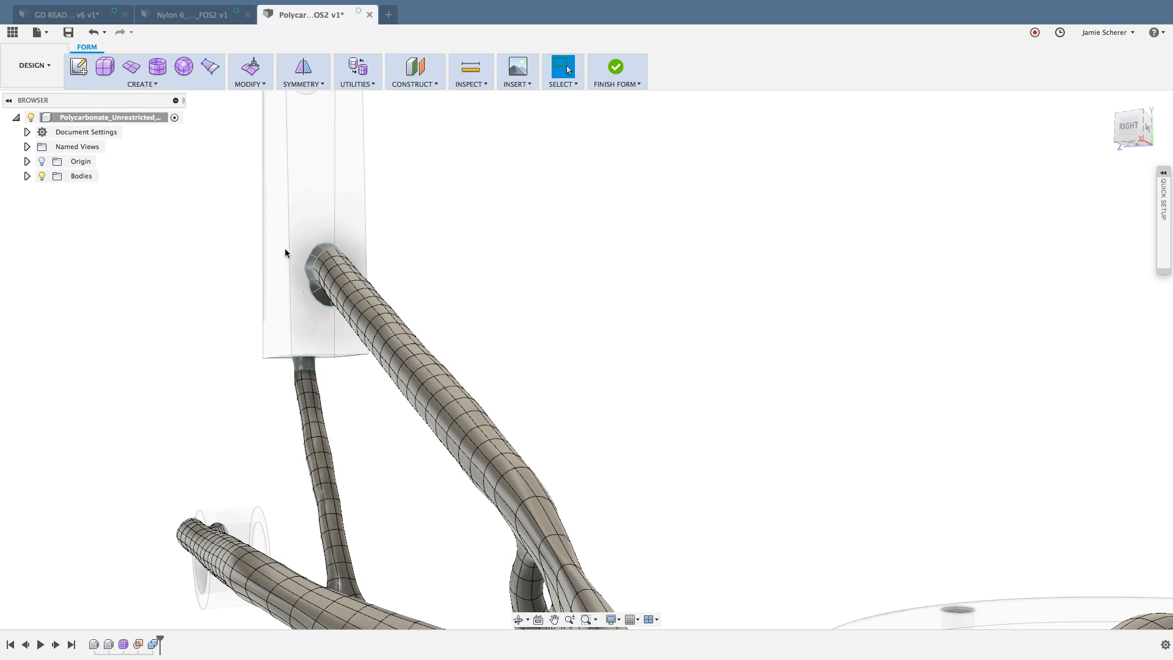
scroll(284, 248, up, 5)
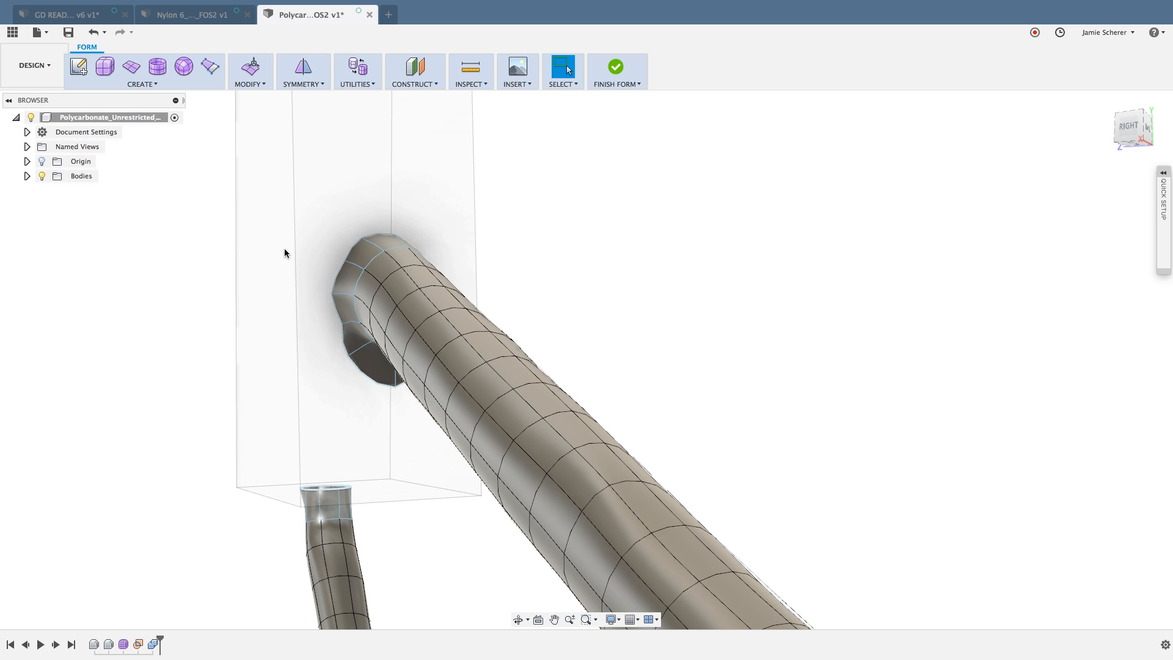
click(347, 280)
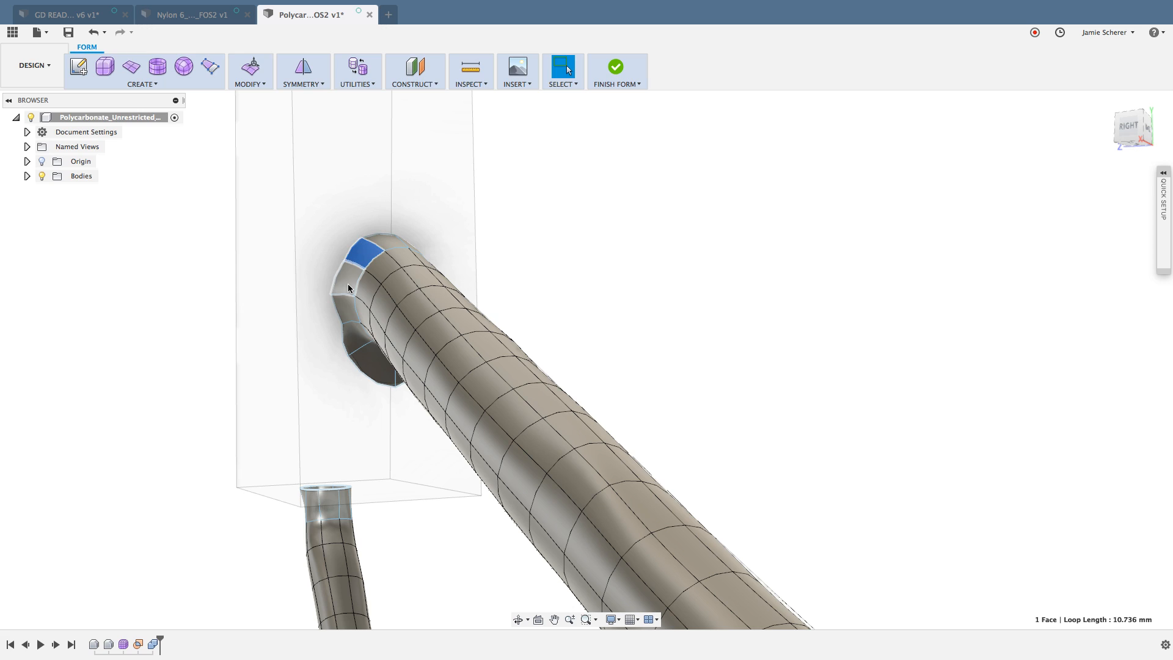
double_click(347, 284)
key(Delete)
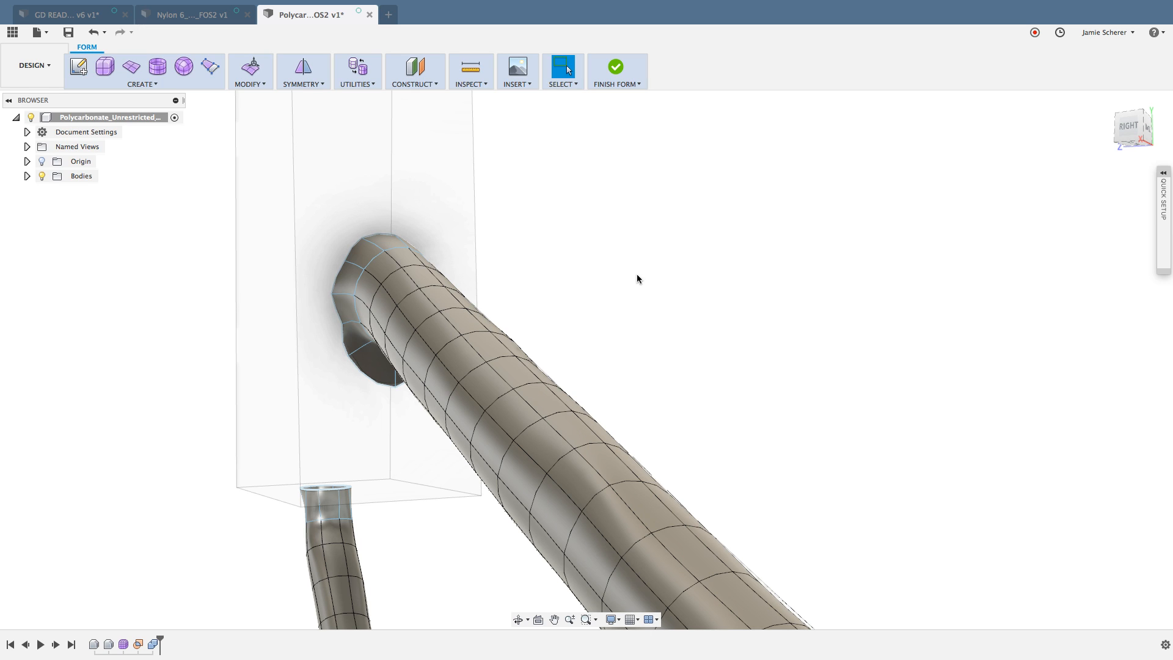
click(331, 295)
Step: Try to delete the blue-outlined faces at the thin strut's upper end, beneath the rectangular block
scroll(645, 325, down, 2)
middle_drag(642, 324, 592, 299)
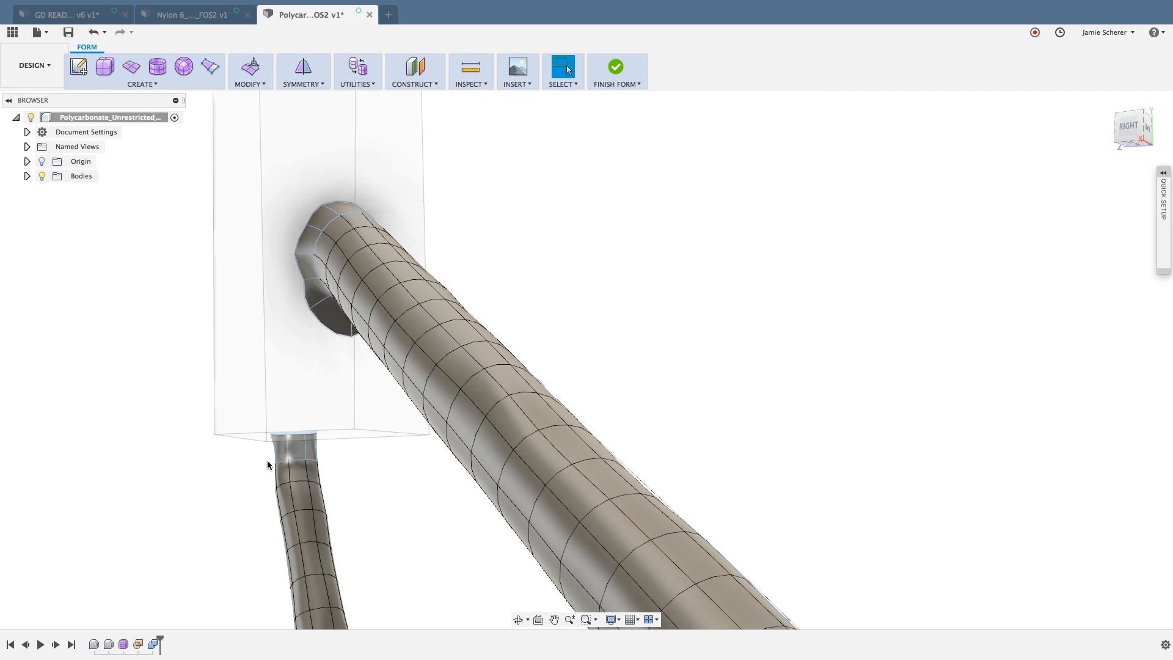
drag(329, 446, 246, 421)
key(Delete)
Step: Switch the organic body containing the thick upper strut to Box Display
scroll(382, 484, down, 3)
middle_drag(383, 500, 331, 427)
scroll(331, 427, down, 3)
scroll(547, 428, down, 3)
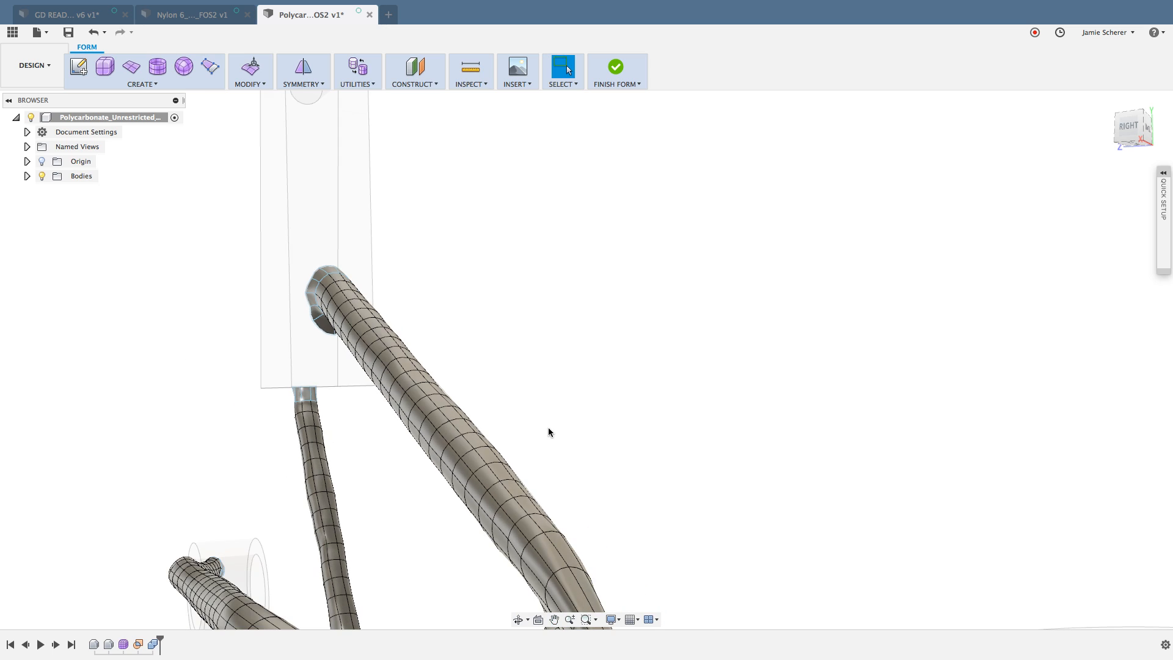
shift+middle_drag(548, 431, 524, 465)
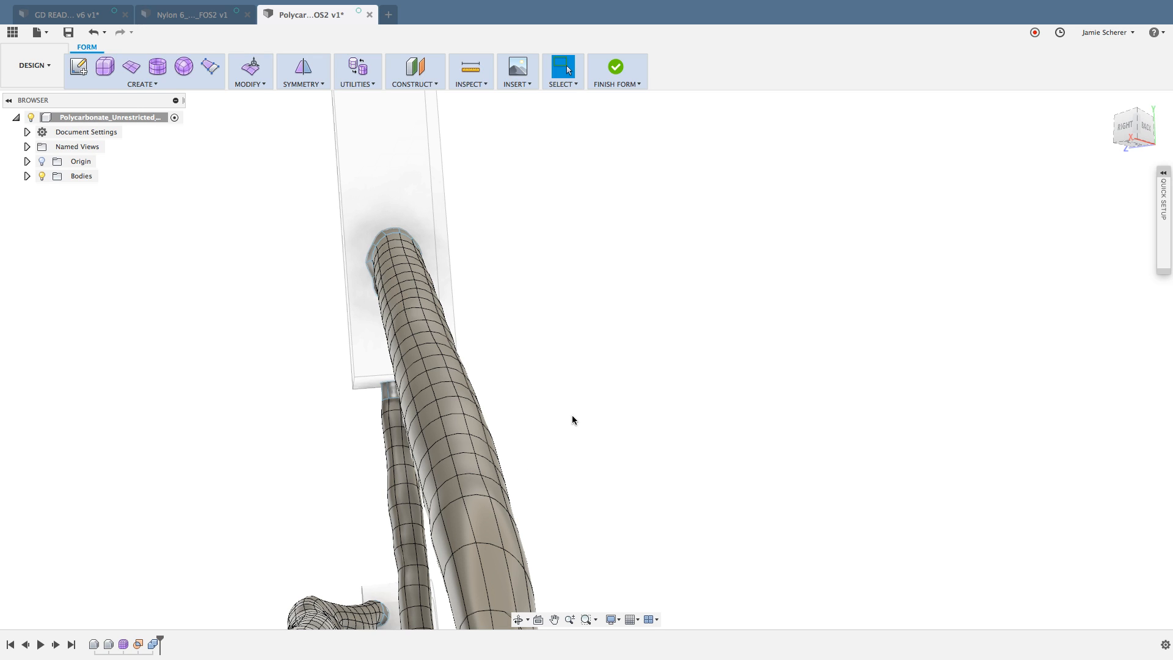
scroll(572, 416, up, 1)
middle_drag(569, 413, 560, 392)
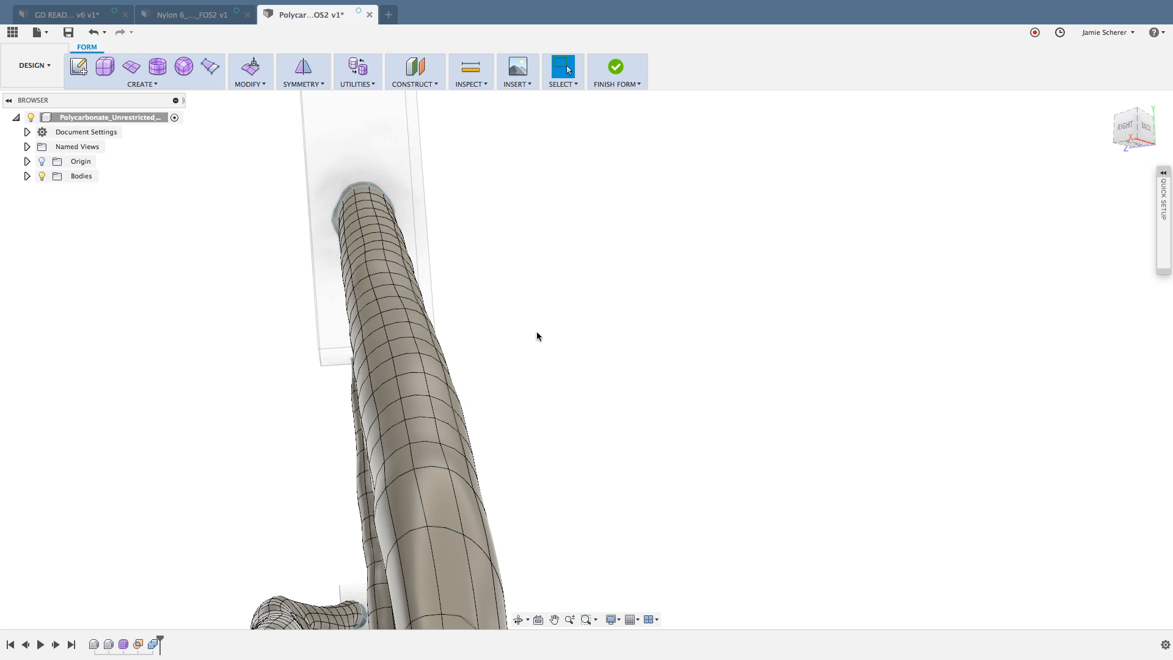
click(368, 82)
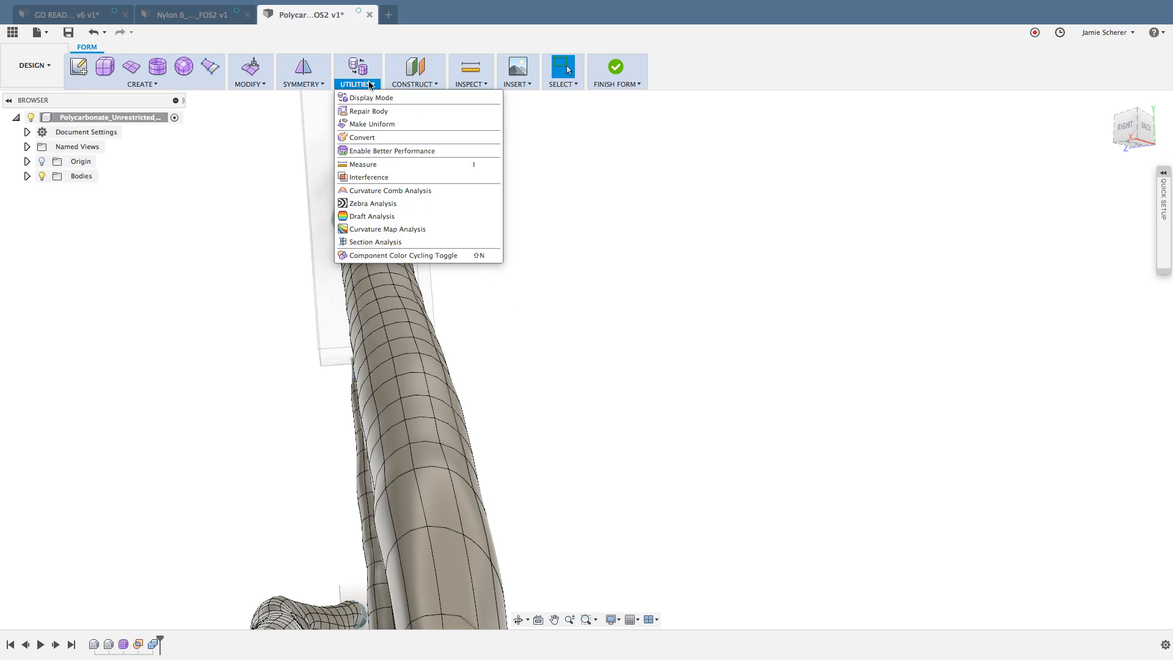
click(385, 98)
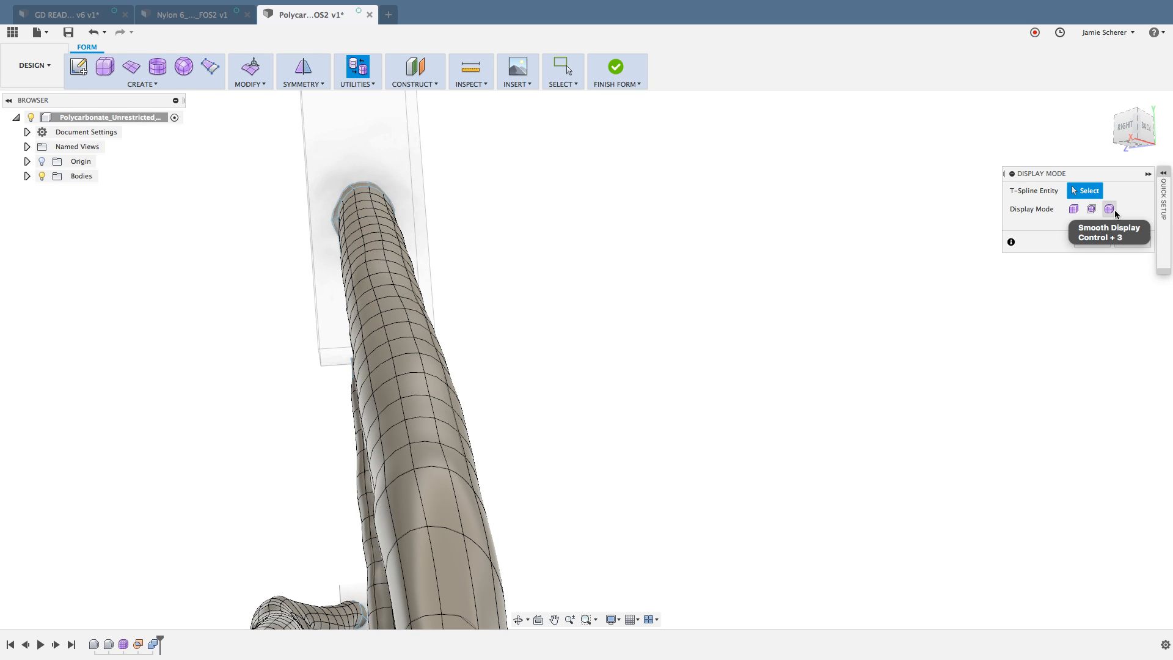
click(414, 389)
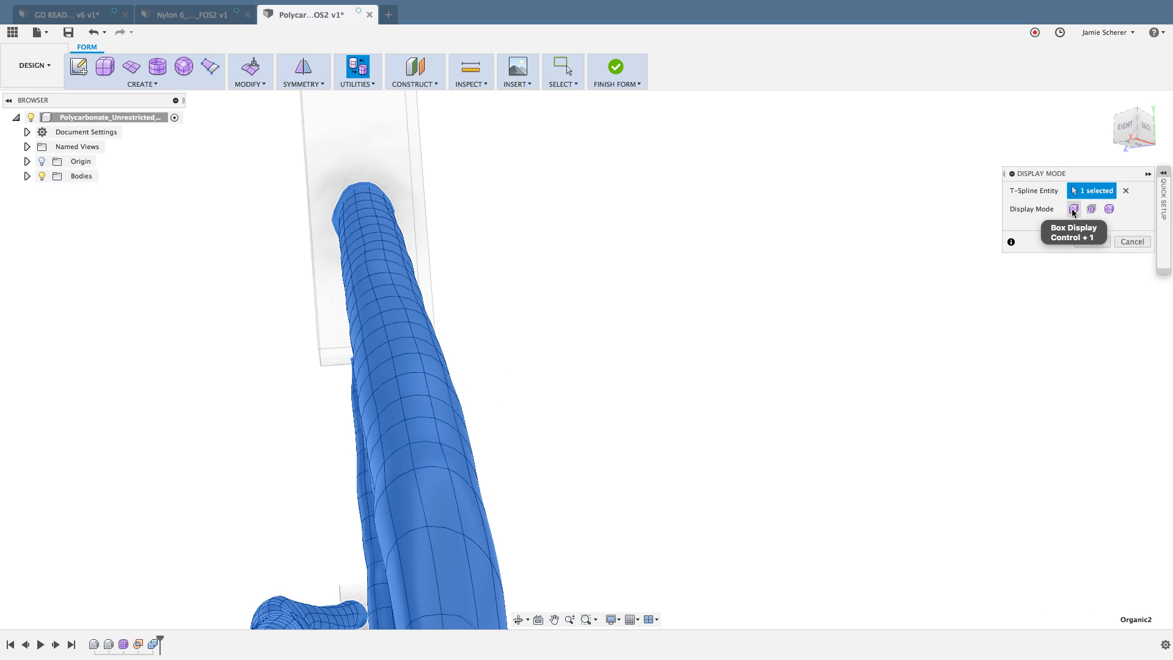
click(1073, 209)
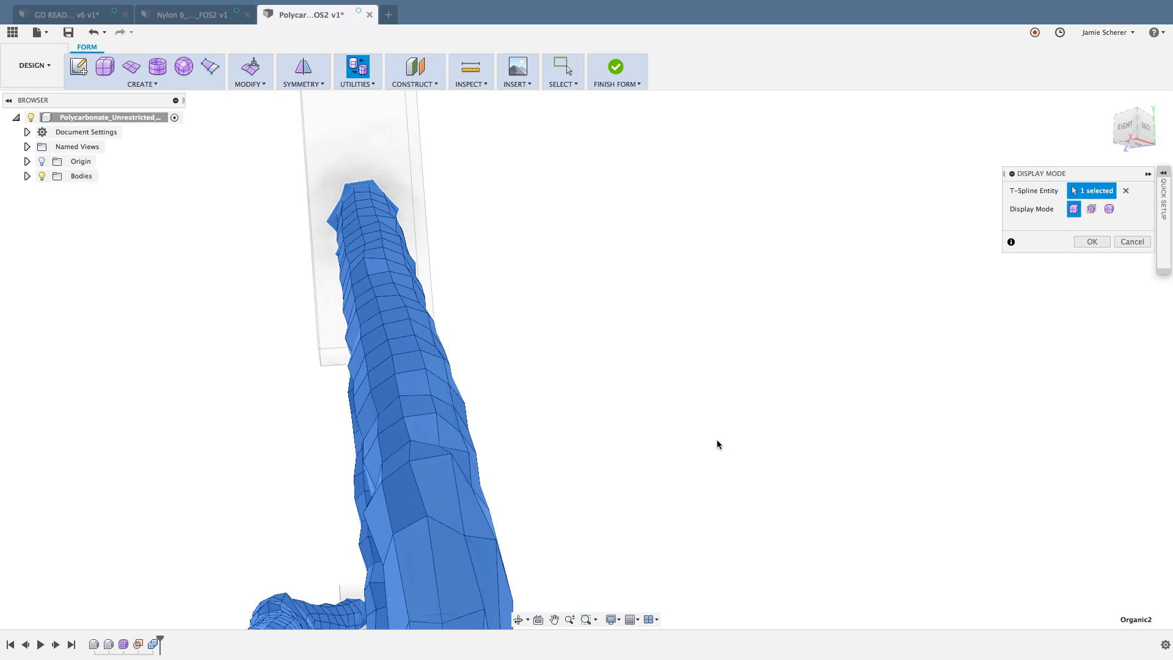
click(1091, 242)
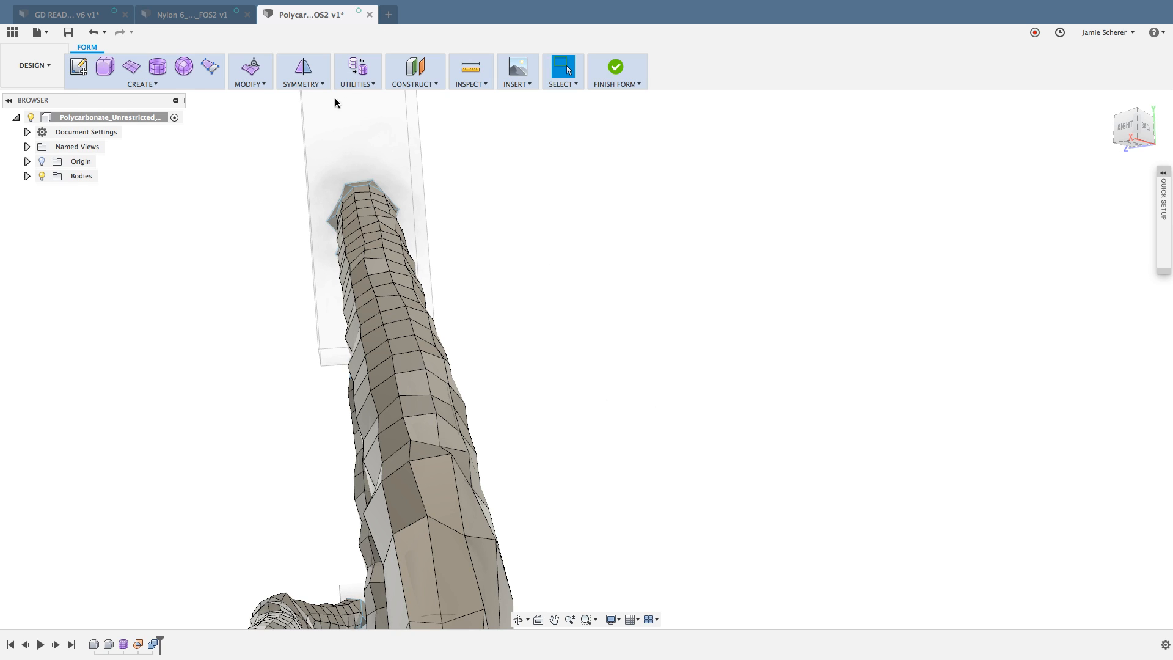
Step: Construct a plane through three vertices around the upper part of the thick strut
click(416, 84)
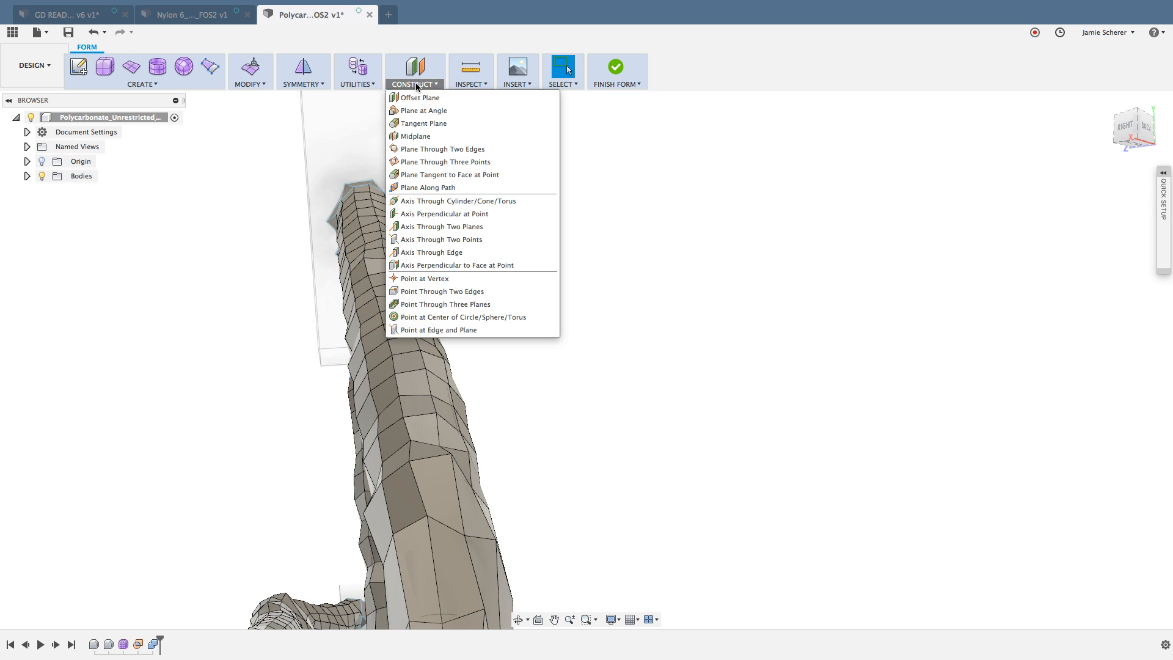
click(496, 160)
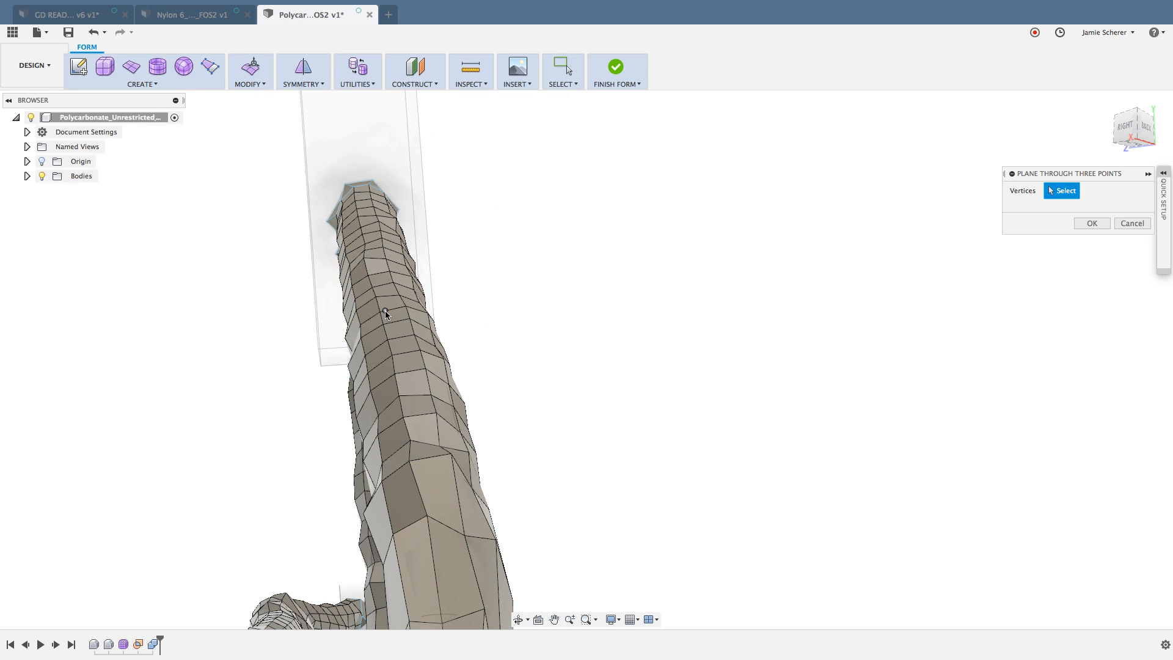
scroll(385, 311, up, 3)
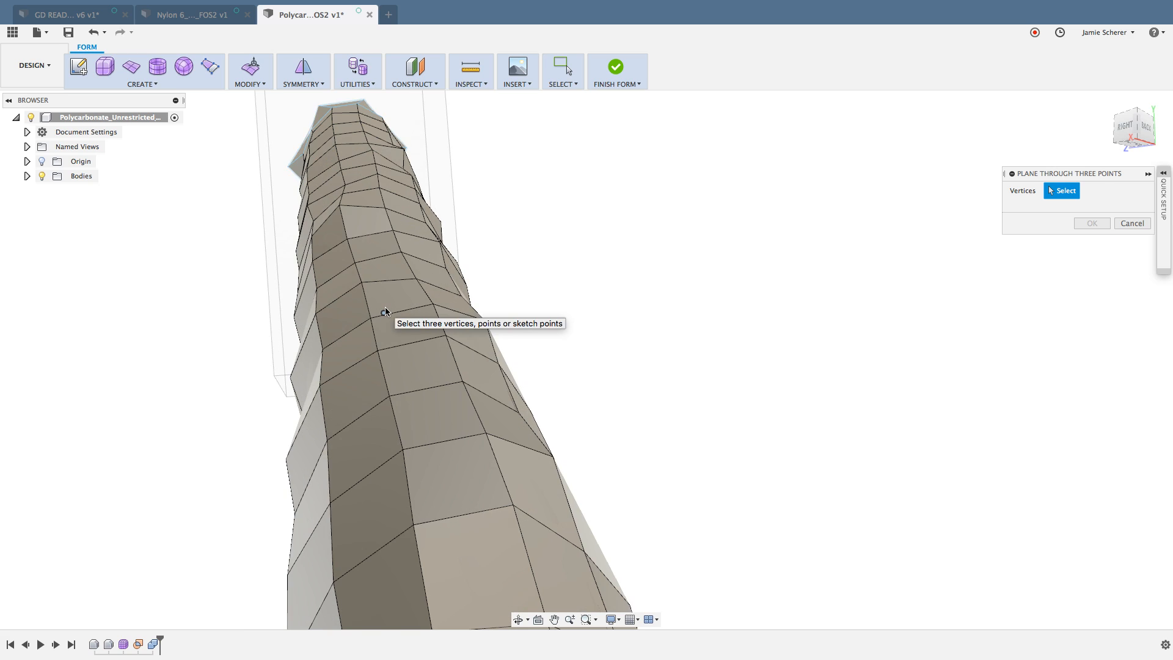
click(315, 314)
click(419, 280)
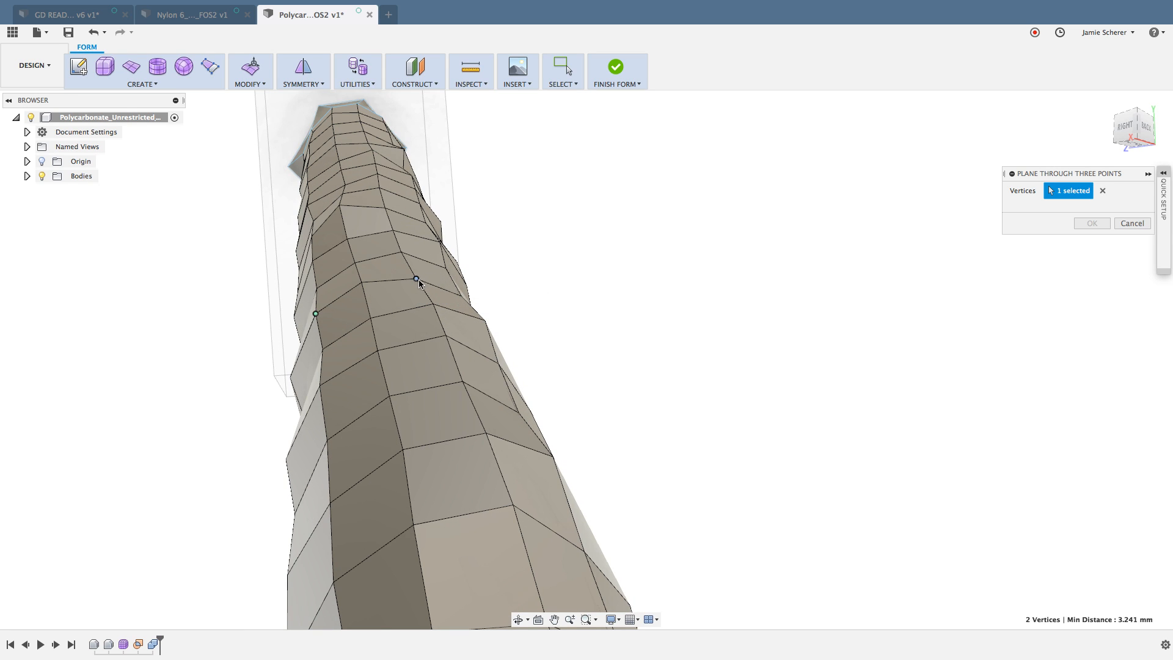
shift+middle_drag(414, 370, 226, 549)
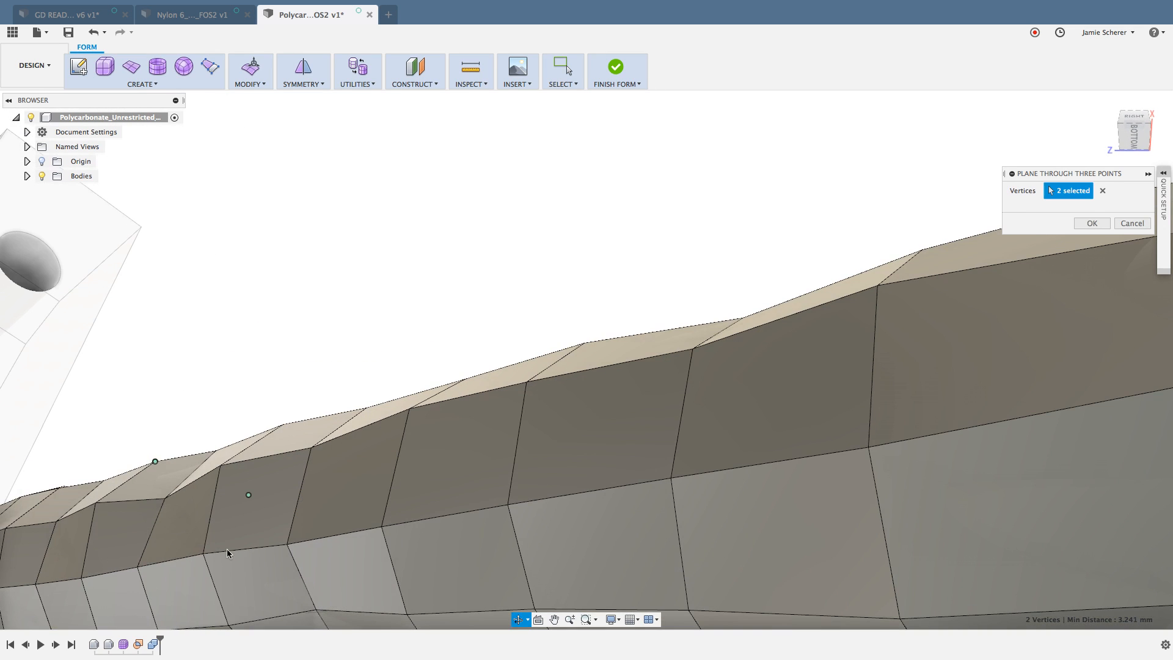
click(82, 578)
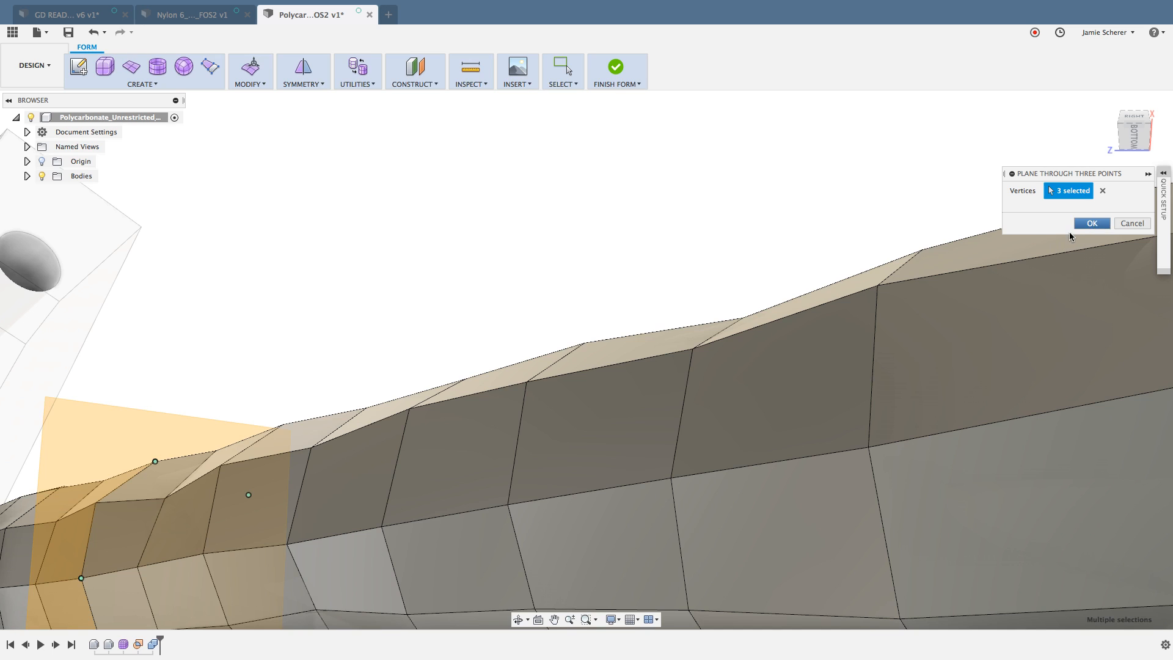
click(1091, 223)
Step: Create a form cylinder beside the thick strut on the new plane, about 8.6 mm in diameter and 70 mm high
shift+middle_drag(843, 283, 525, 189)
click(157, 66)
click(561, 237)
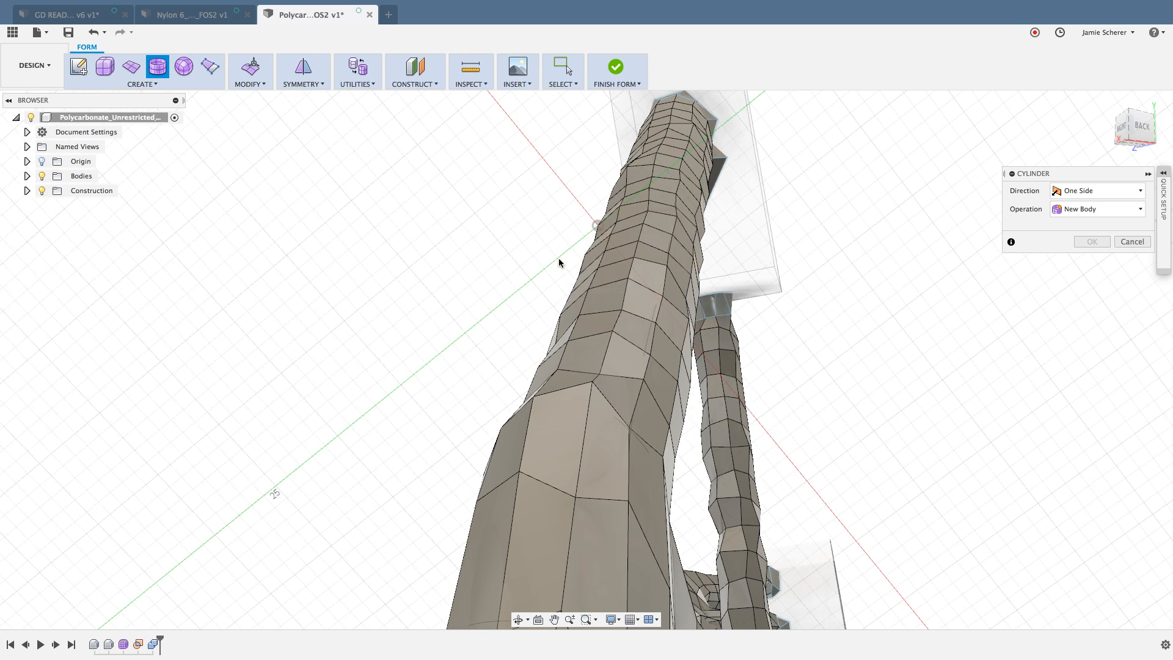
click(371, 301)
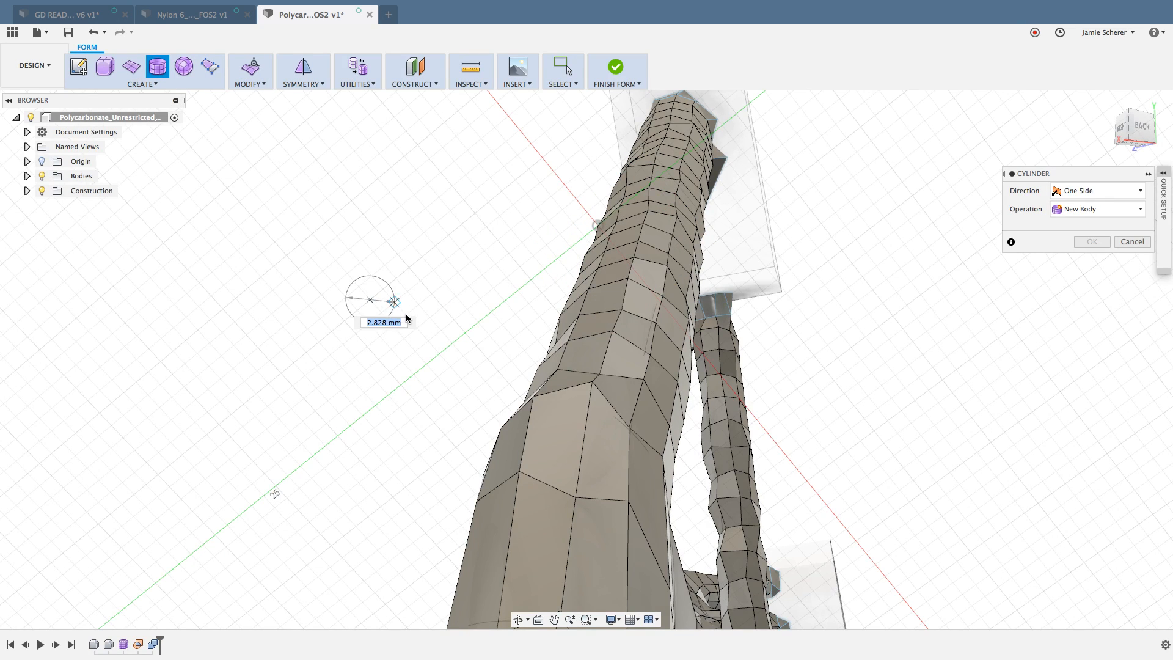
click(433, 336)
scroll(434, 344, down, 3)
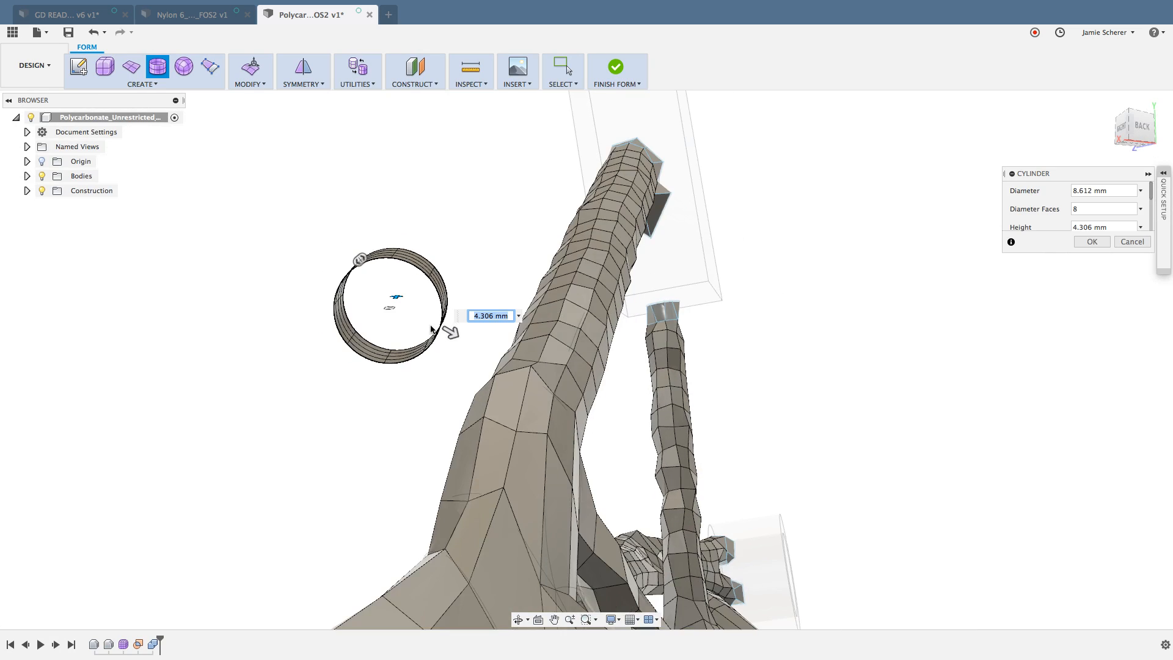
shift+middle_drag(435, 333, 413, 329)
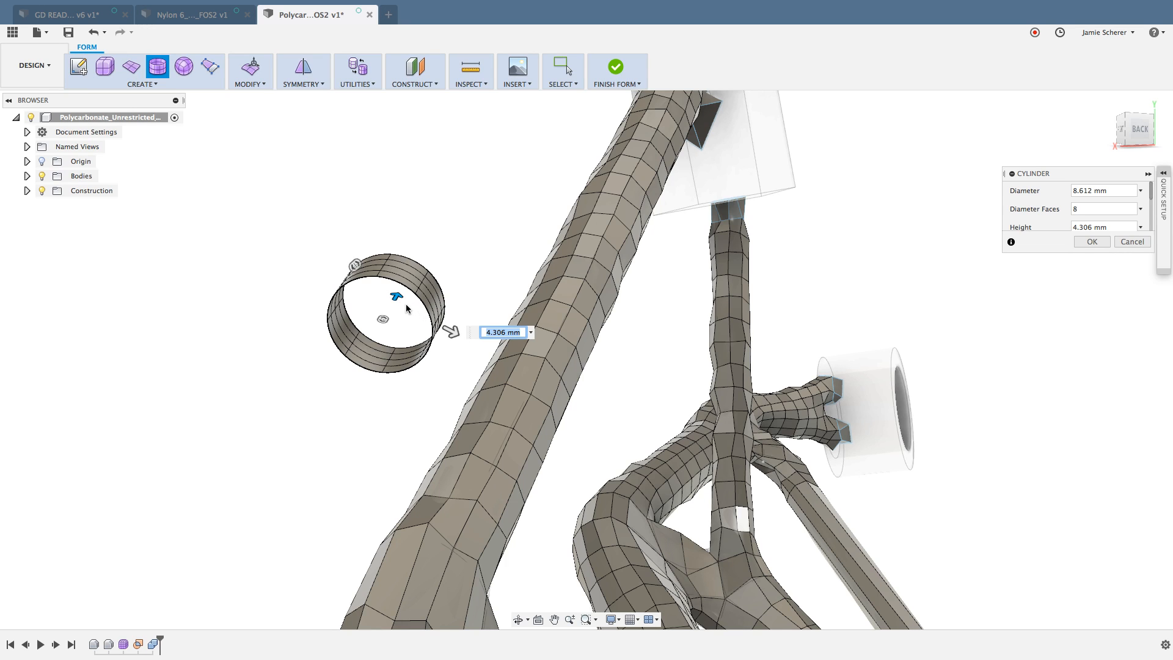
drag(398, 297, 556, 104)
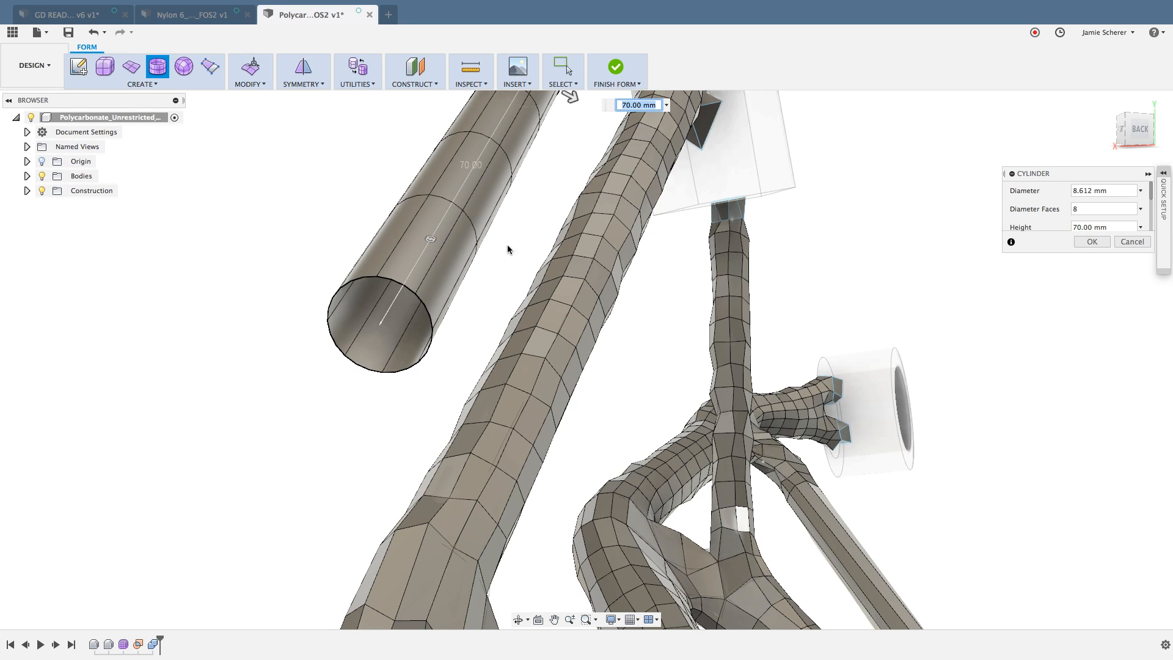
Step: Set the cylinder's number of faces along its height to 16 and finish it as a new body
scroll(471, 267, down, 2)
middle_drag(496, 296, 492, 353)
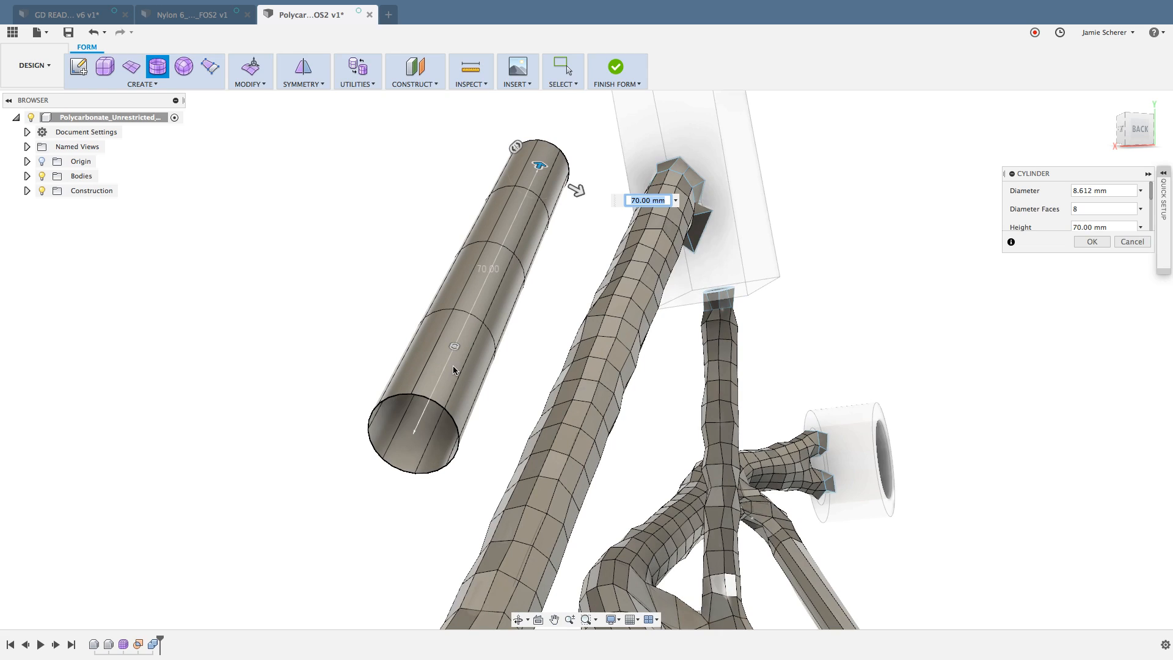
text(4)
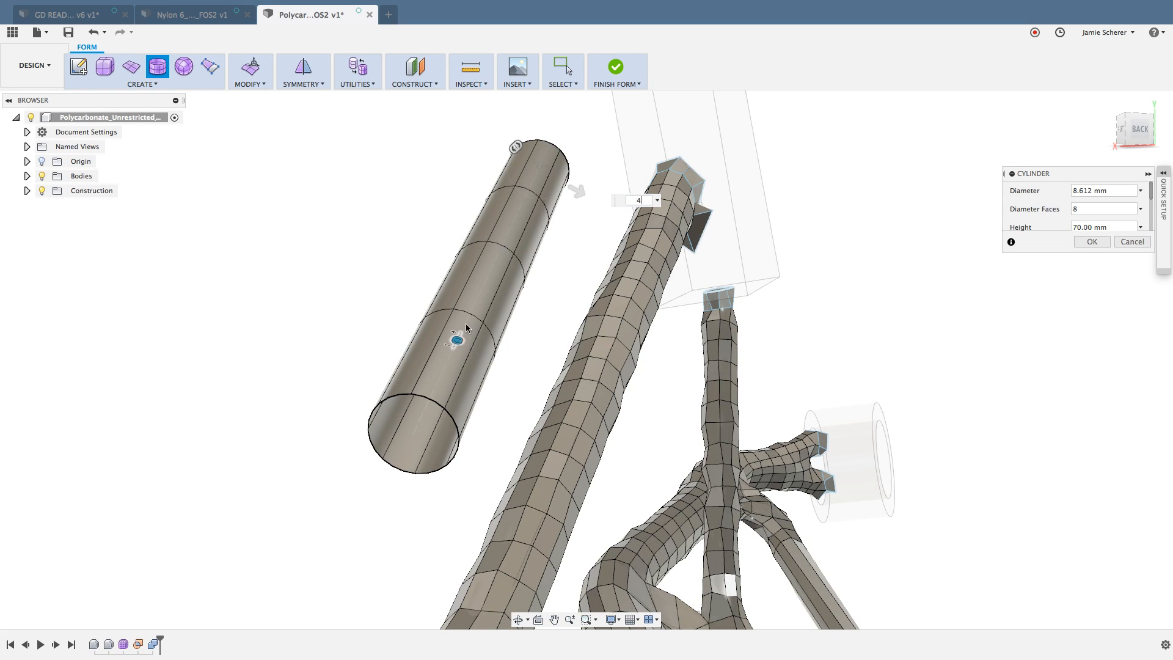
key(BackSpace)
text(16)
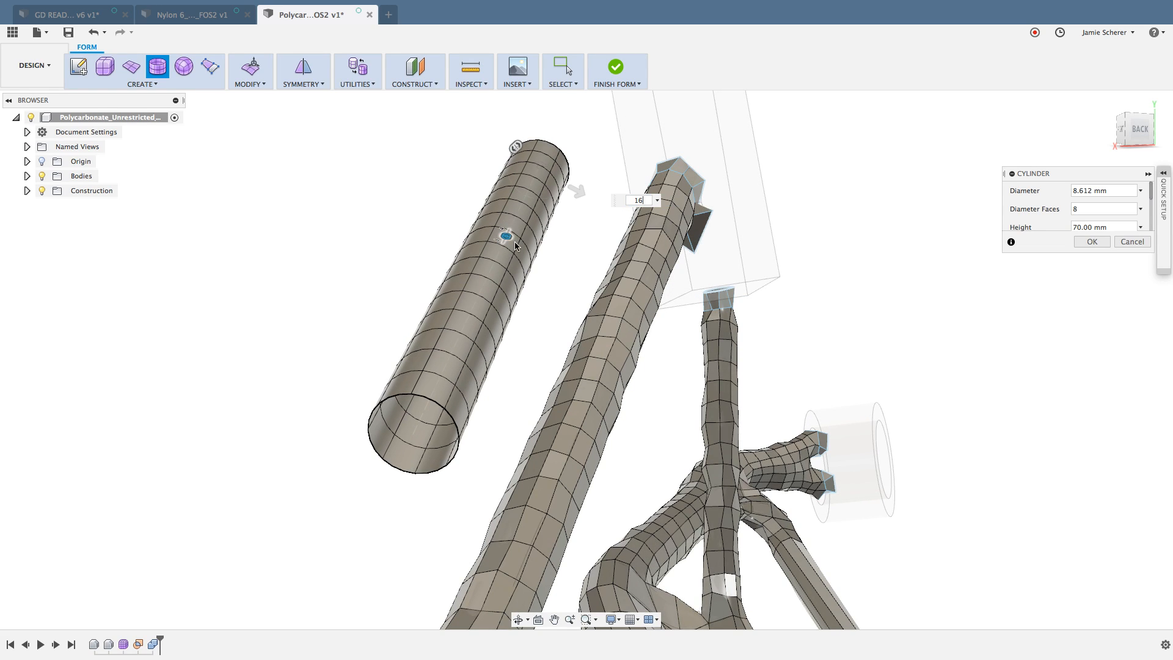
key(Tab)
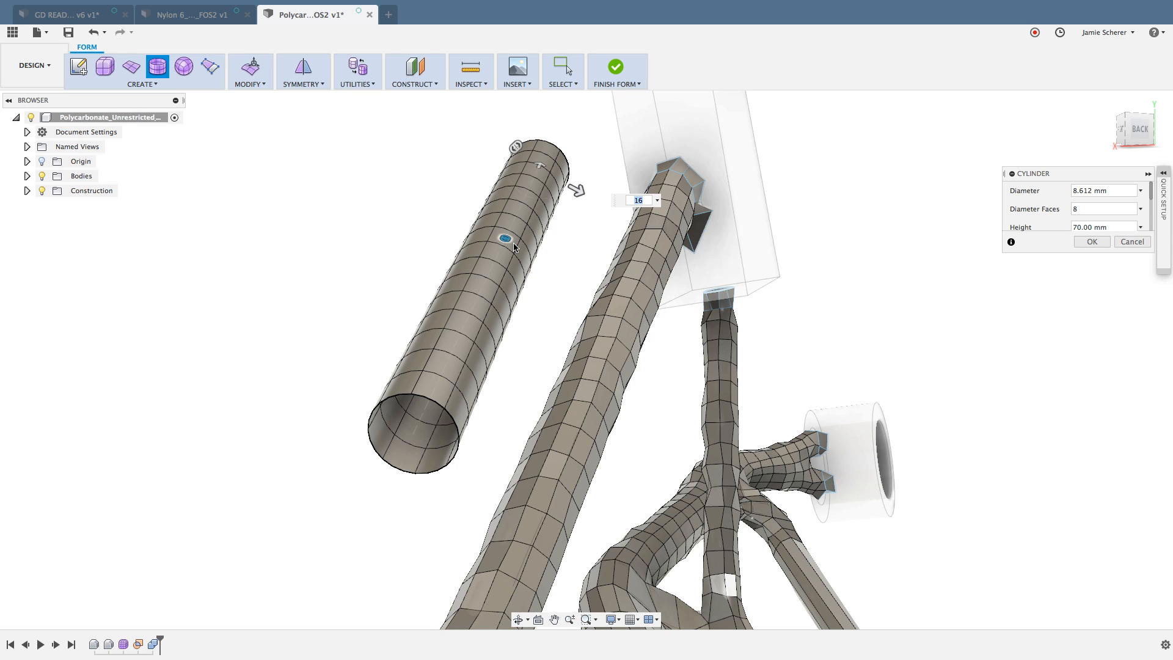
key(Return)
Step: Switch the new cylinder body to Box Display, then clear the selection
middle_drag(569, 320, 562, 320)
scroll(573, 318, down, 2)
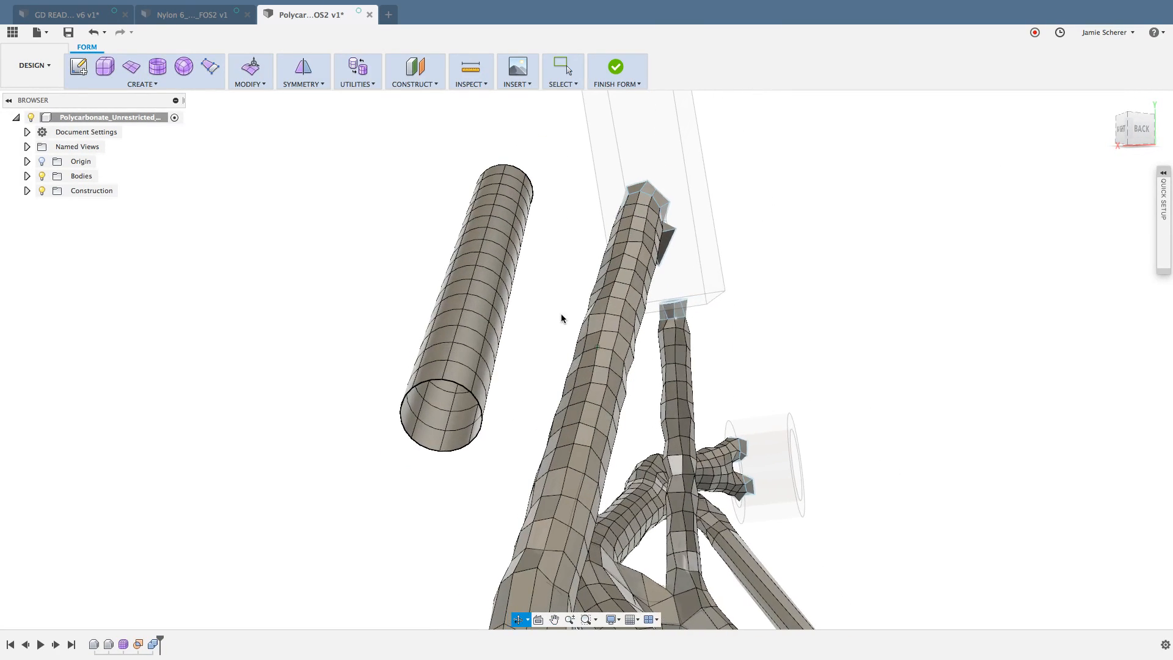
click(481, 290)
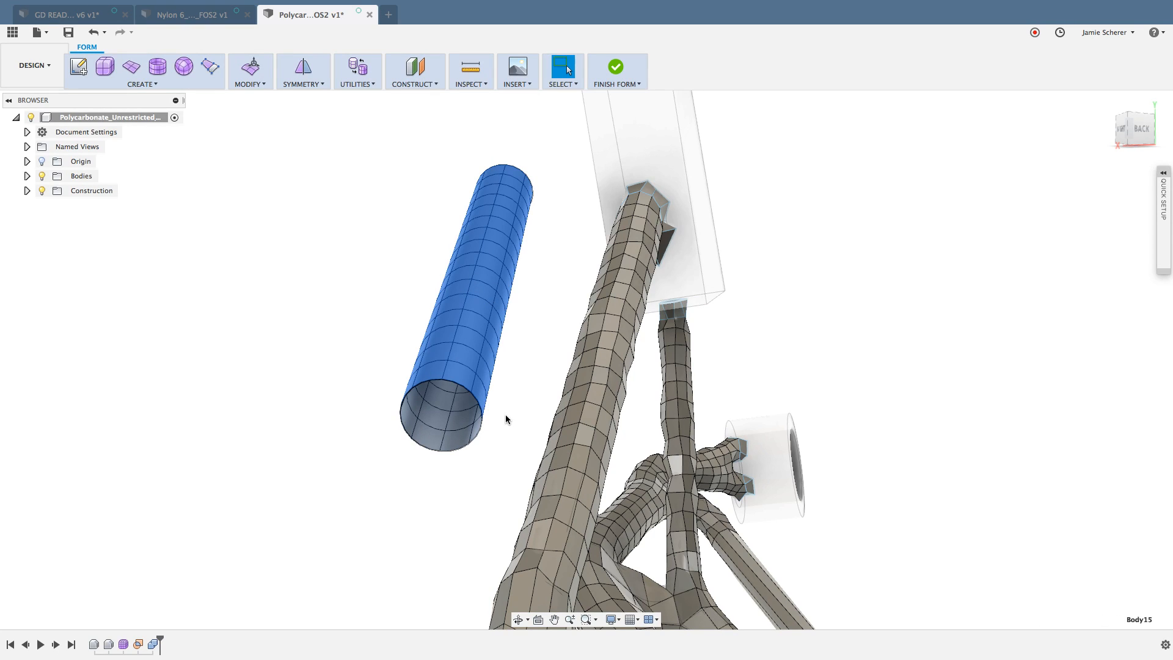
key(ctrl+1)
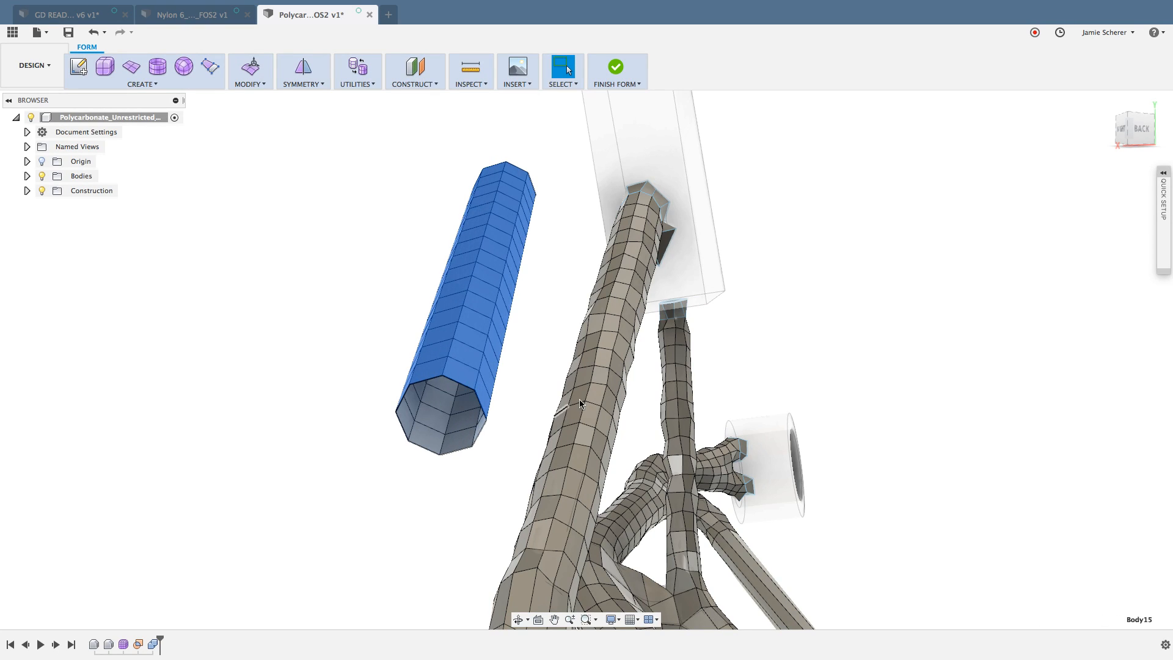
shift+middle_drag(667, 318, 691, 313)
scroll(618, 284, up, 3)
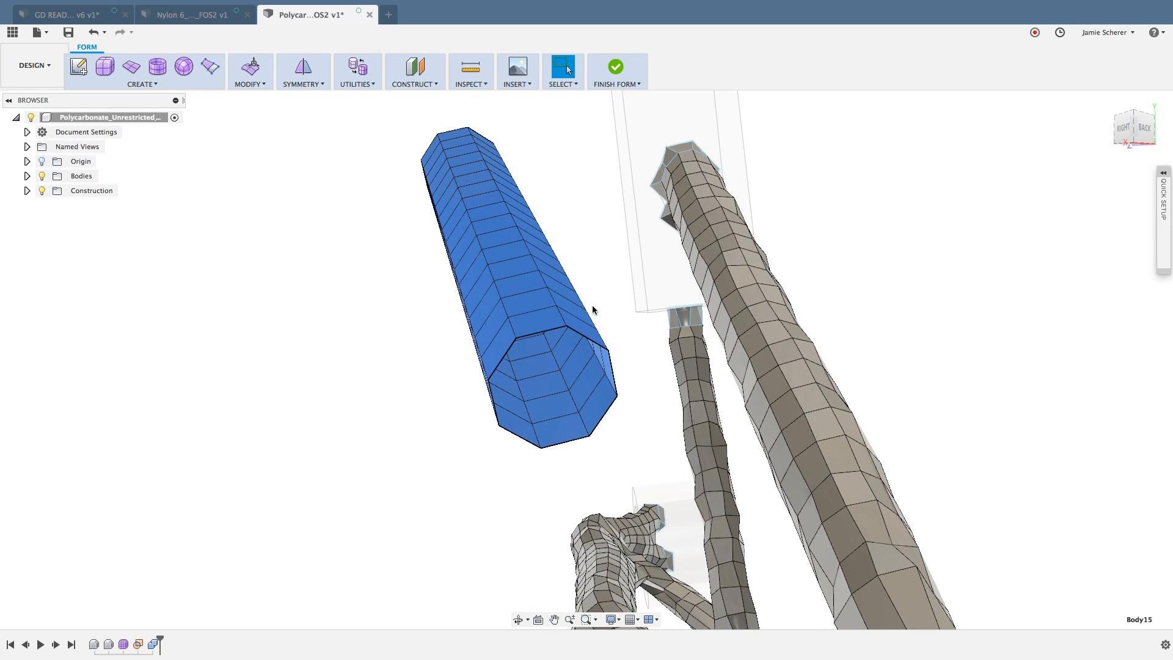
click(604, 309)
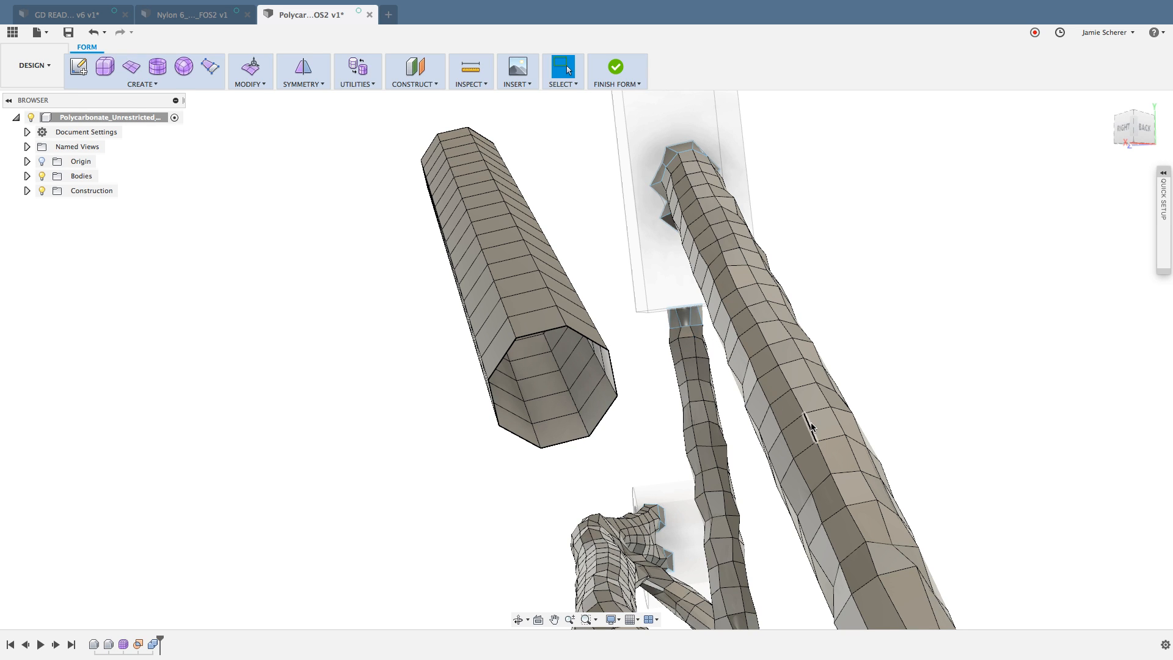
Step: Hide the cylinder body, Body15, beside the thick strut
shift+middle_drag(814, 419, 808, 414)
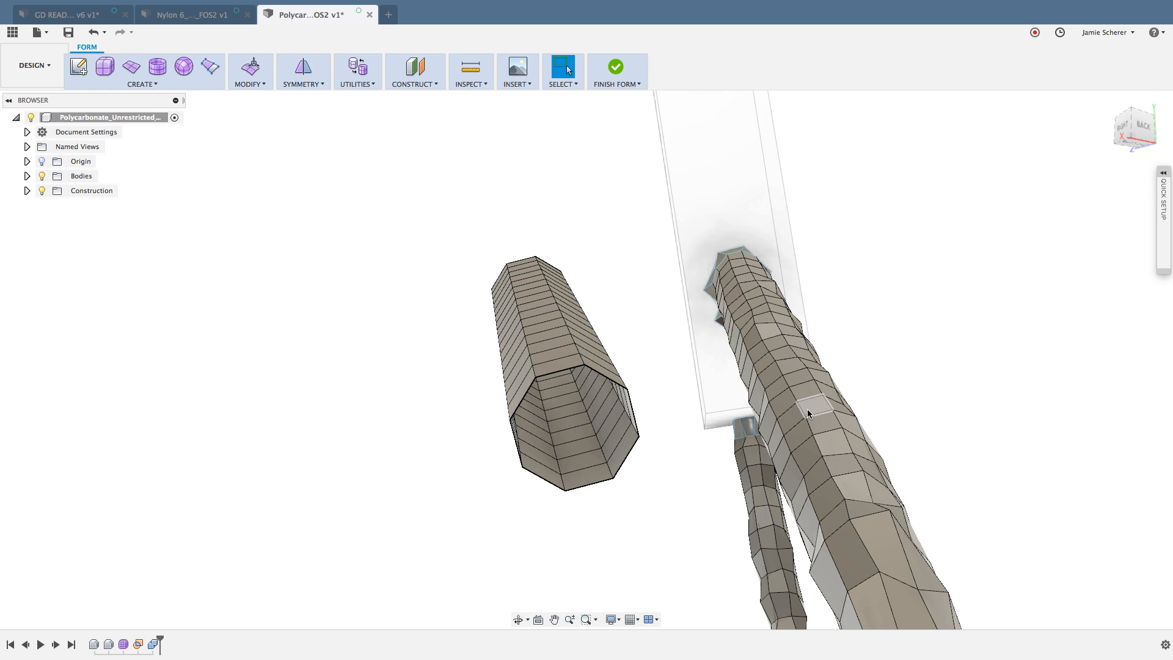
scroll(551, 348, up, 1)
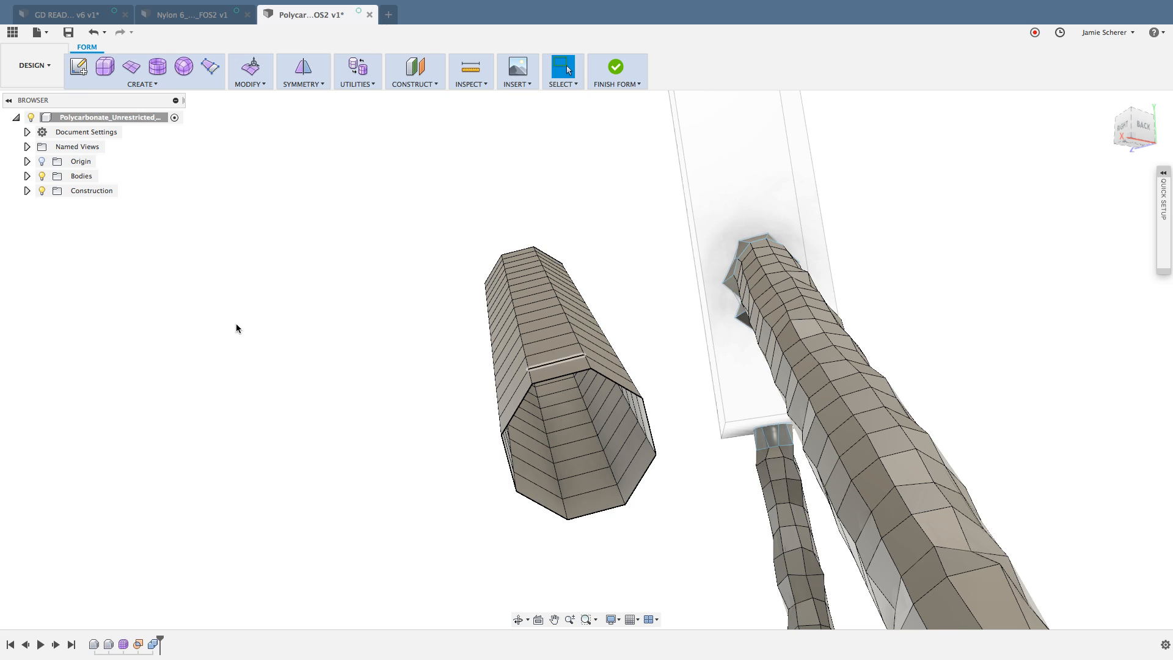
click(26, 176)
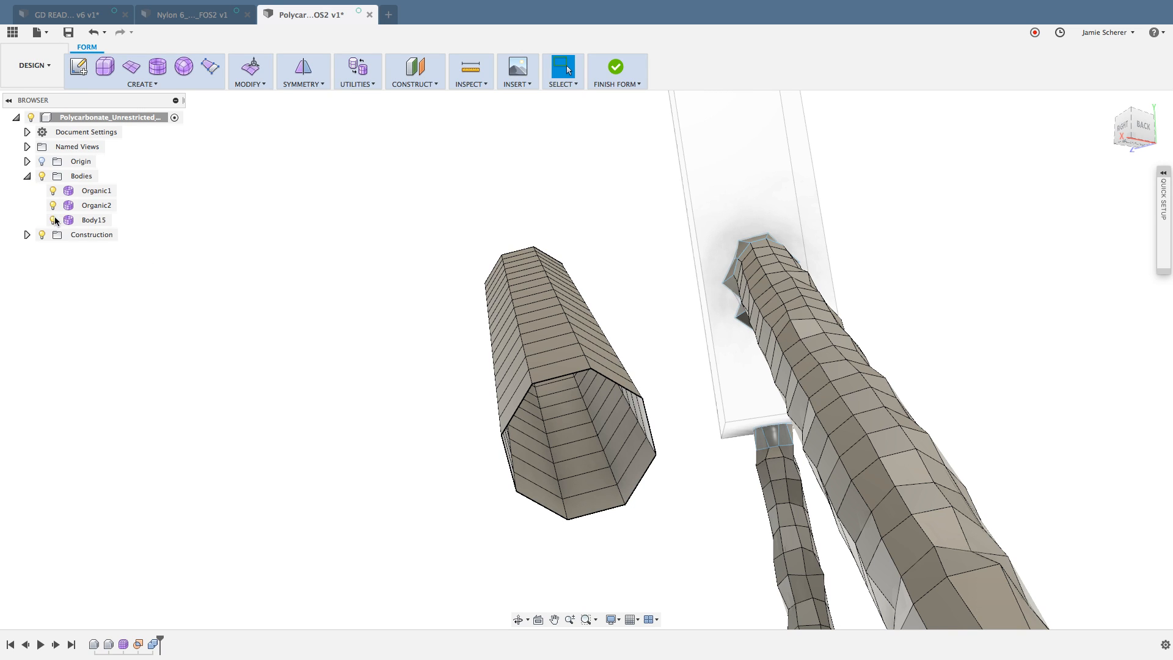
click(53, 220)
middle_drag(369, 378, 482, 360)
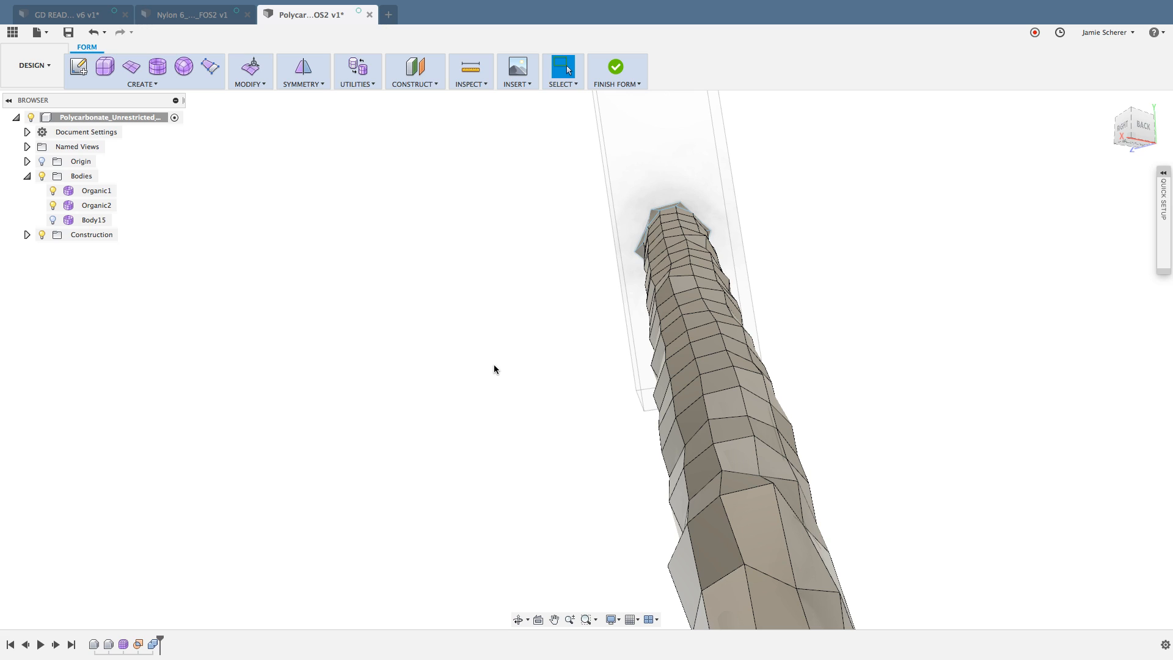
mouse_move(868, 324)
middle_down()
mouse_move(882, 322)
mouse_move(860, 302)
middle_up()
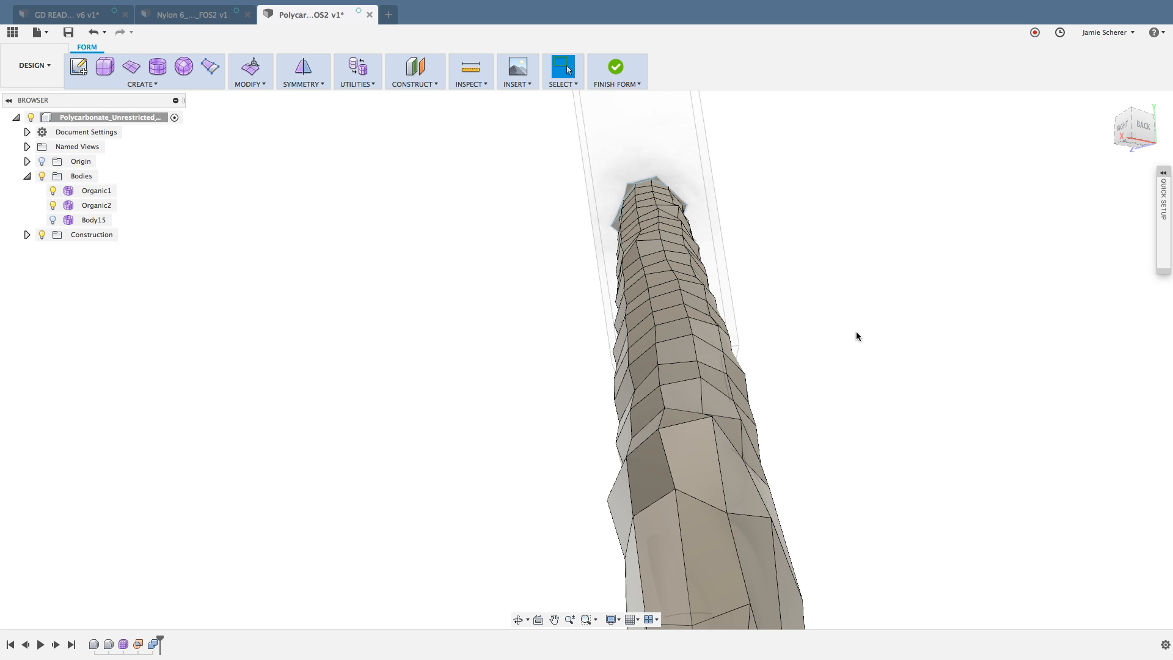
scroll(760, 449, down, 5)
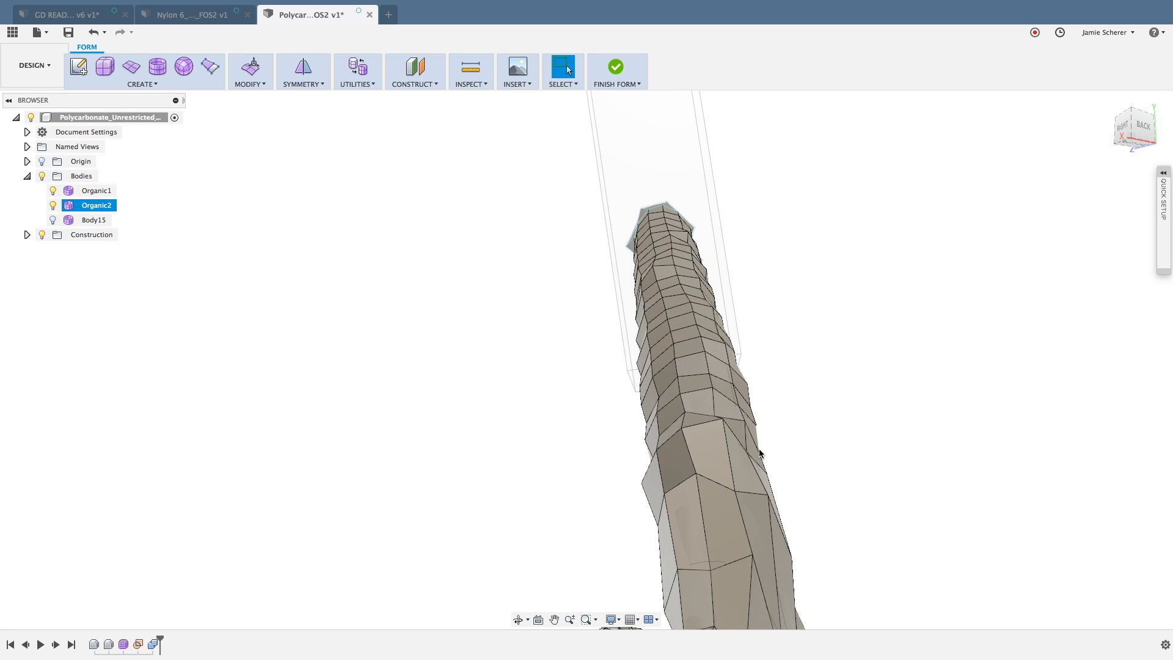
shift+middle_drag(767, 447, 794, 437)
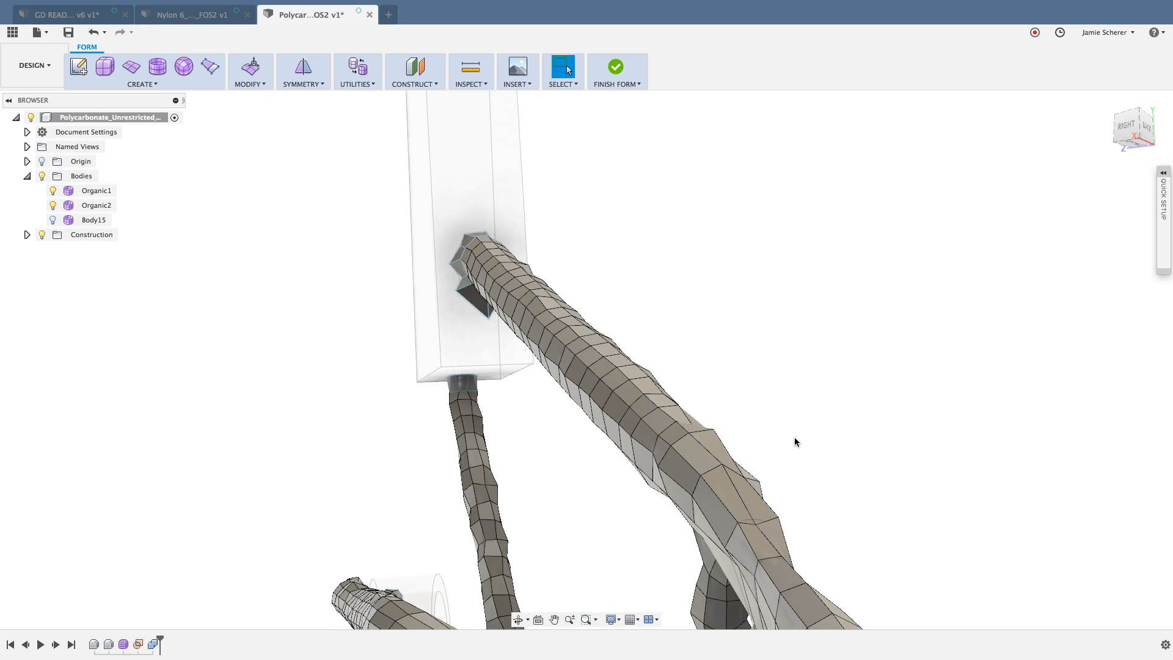
double_click(710, 453)
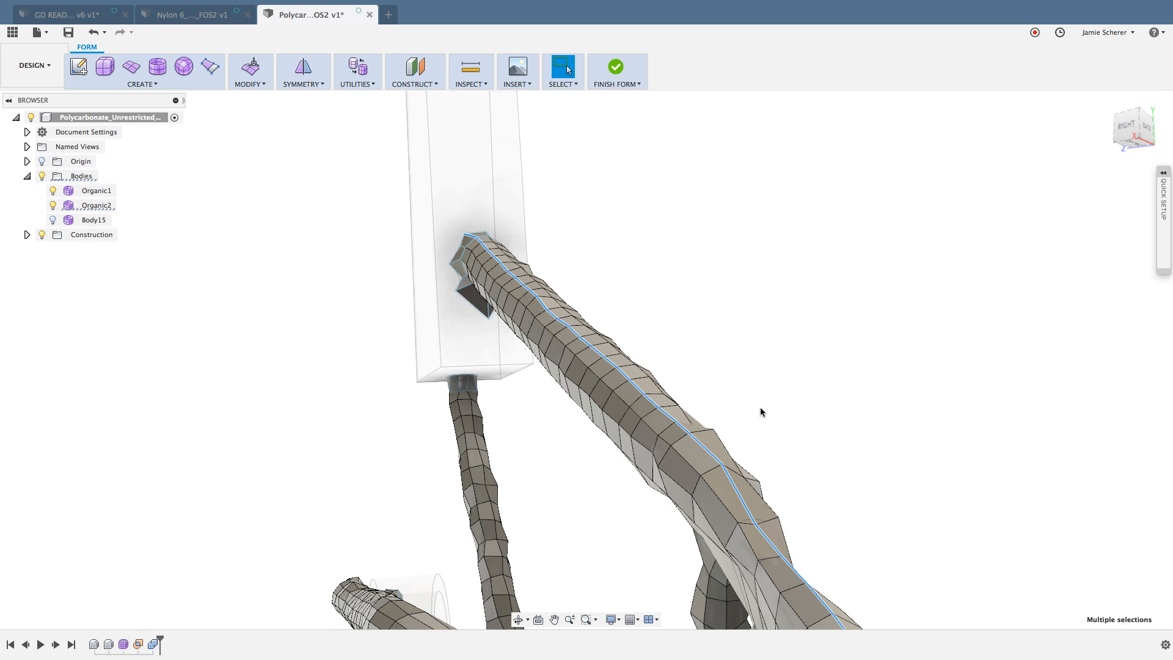
shift+middle_drag(759, 413, 710, 320)
scroll(711, 317, down, 3)
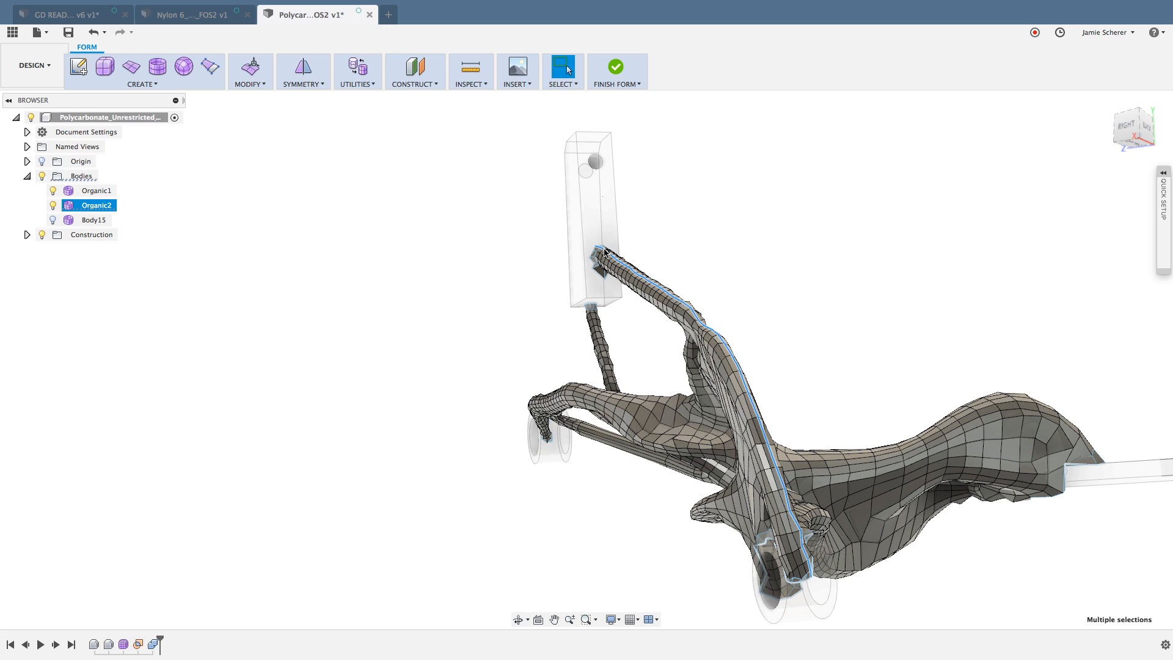
click(731, 284)
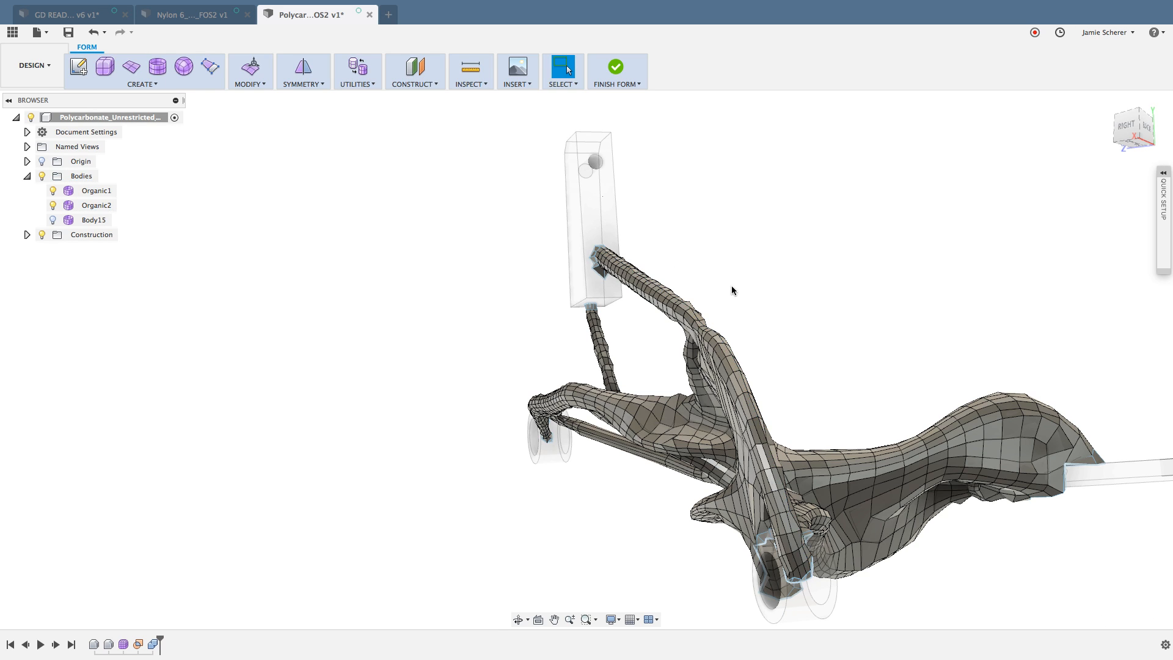
Step: Flatten the 18-edge run along the thick strut's upper side with Edit Form, scaling it by a factor of 0 in one direction
scroll(689, 305, up, 5)
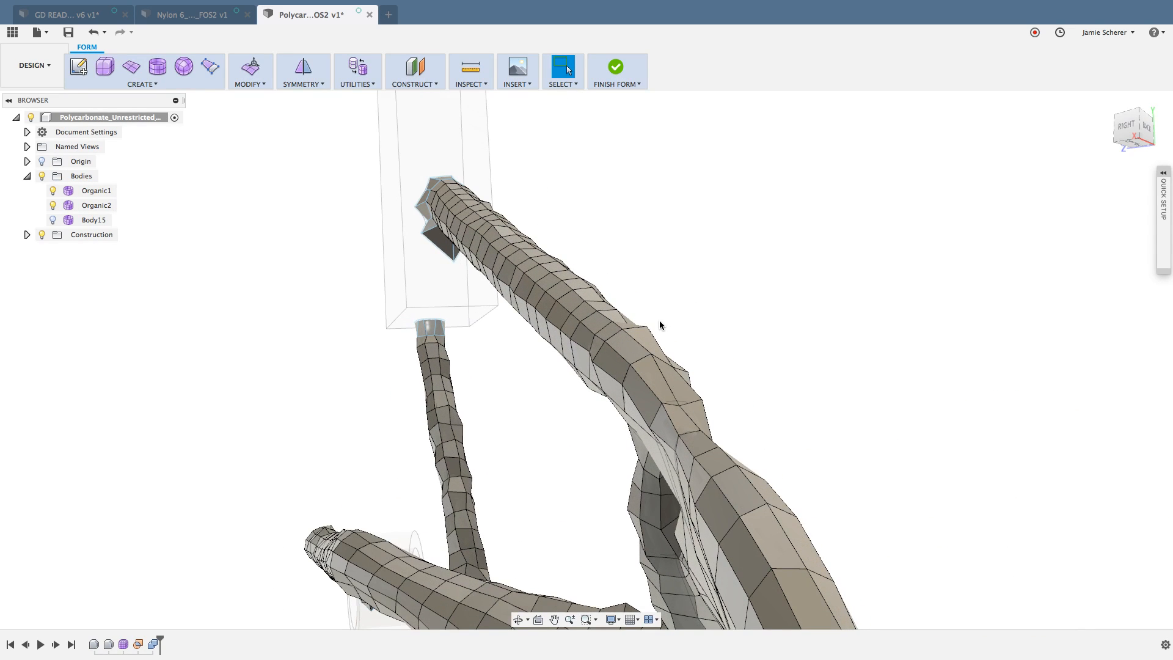
scroll(658, 320, up, 2)
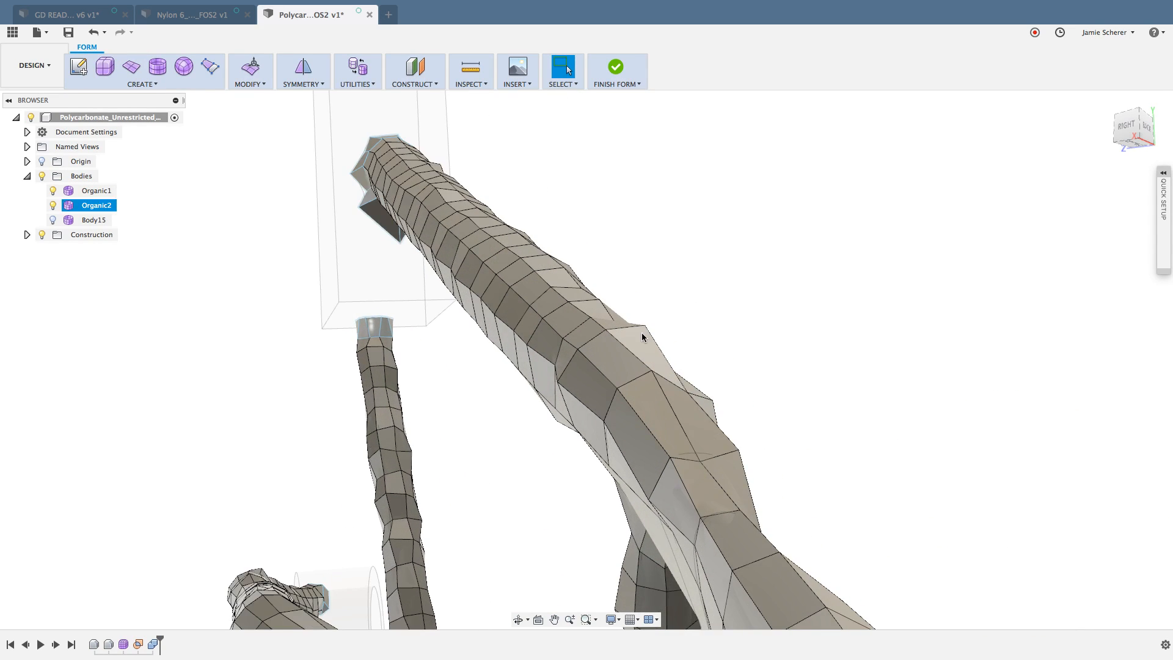
click(598, 323)
middle_drag(606, 244, 628, 269)
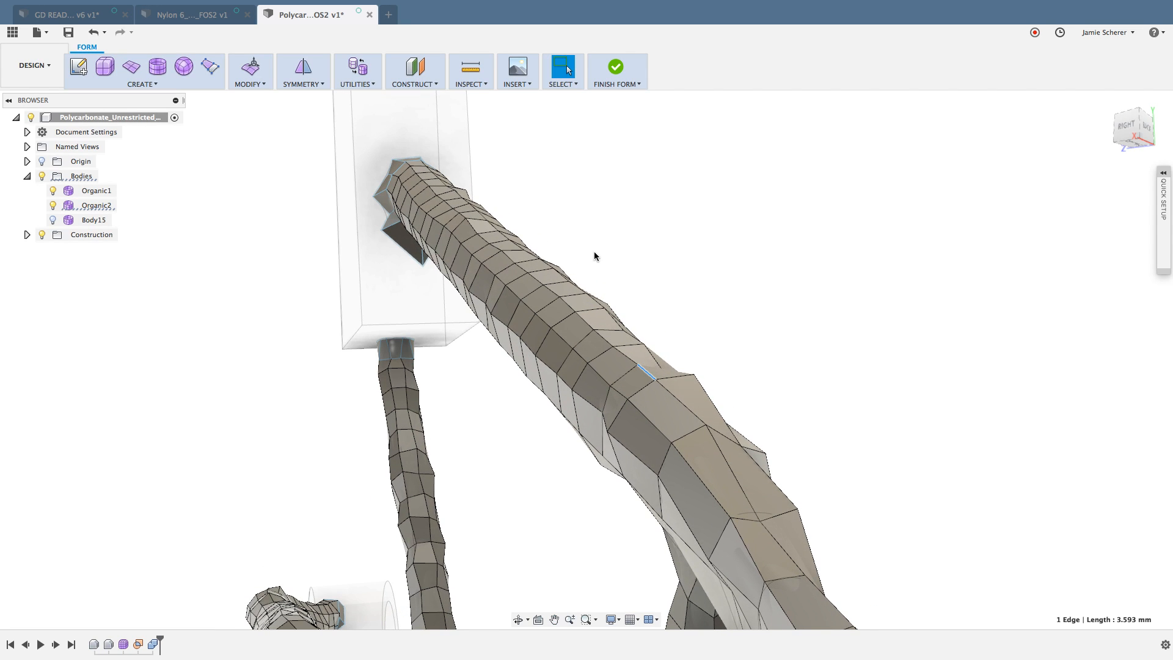
scroll(421, 177, up, 3)
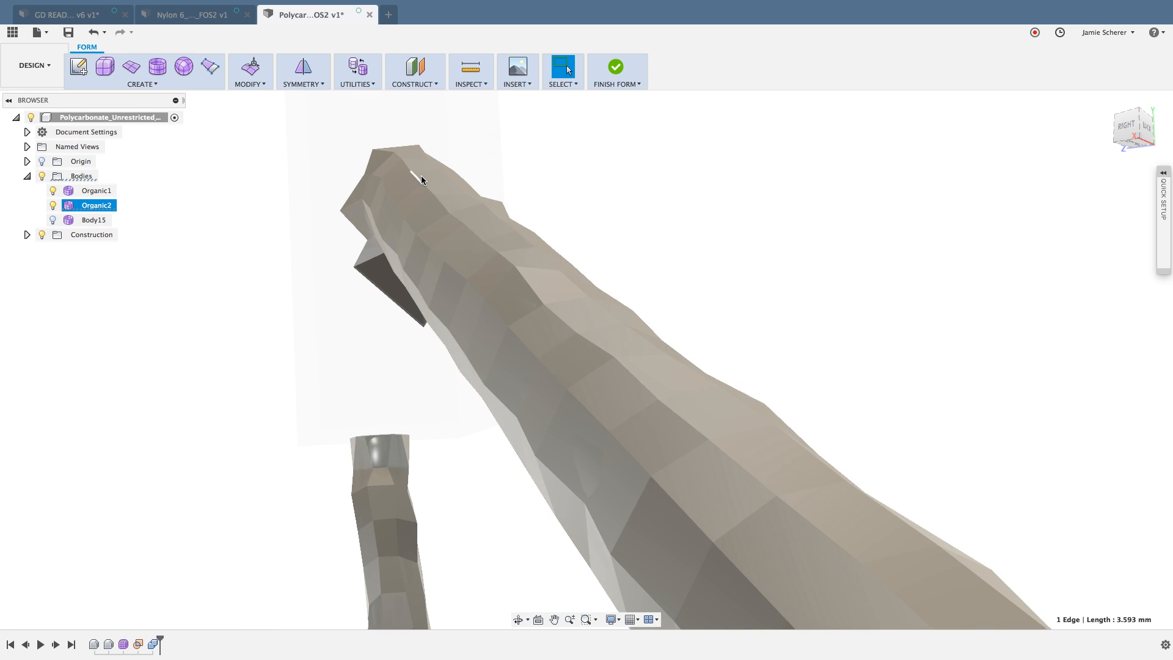
scroll(424, 179, up, 2)
shift+double_click(431, 190)
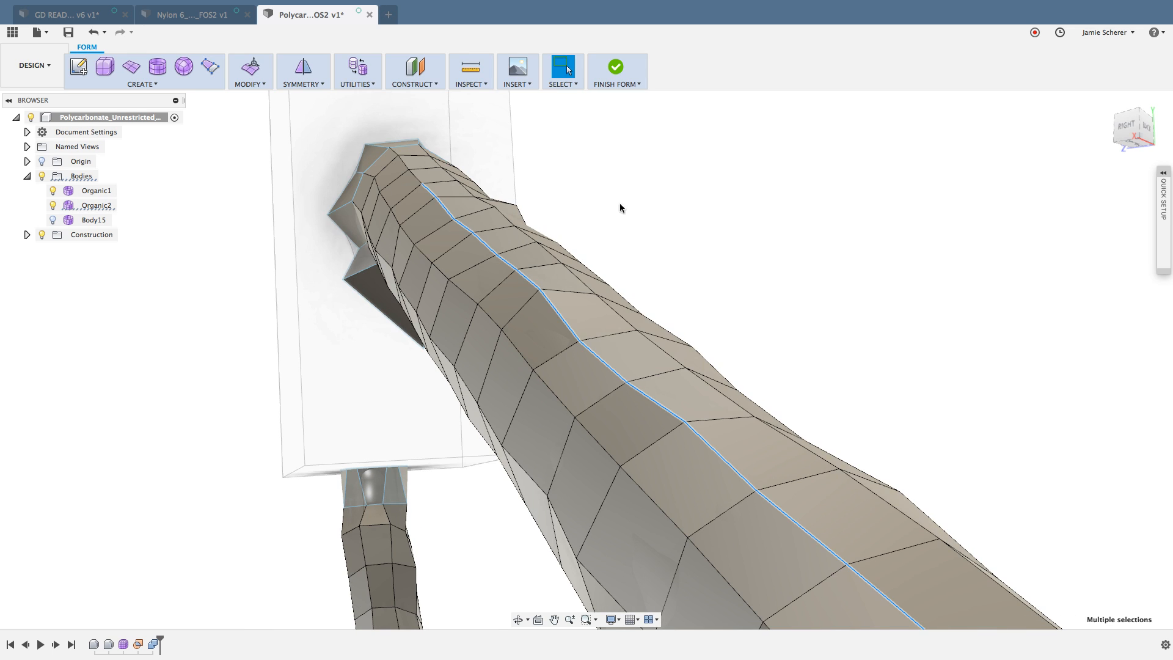
scroll(661, 225, down, 5)
scroll(760, 270, down, 4)
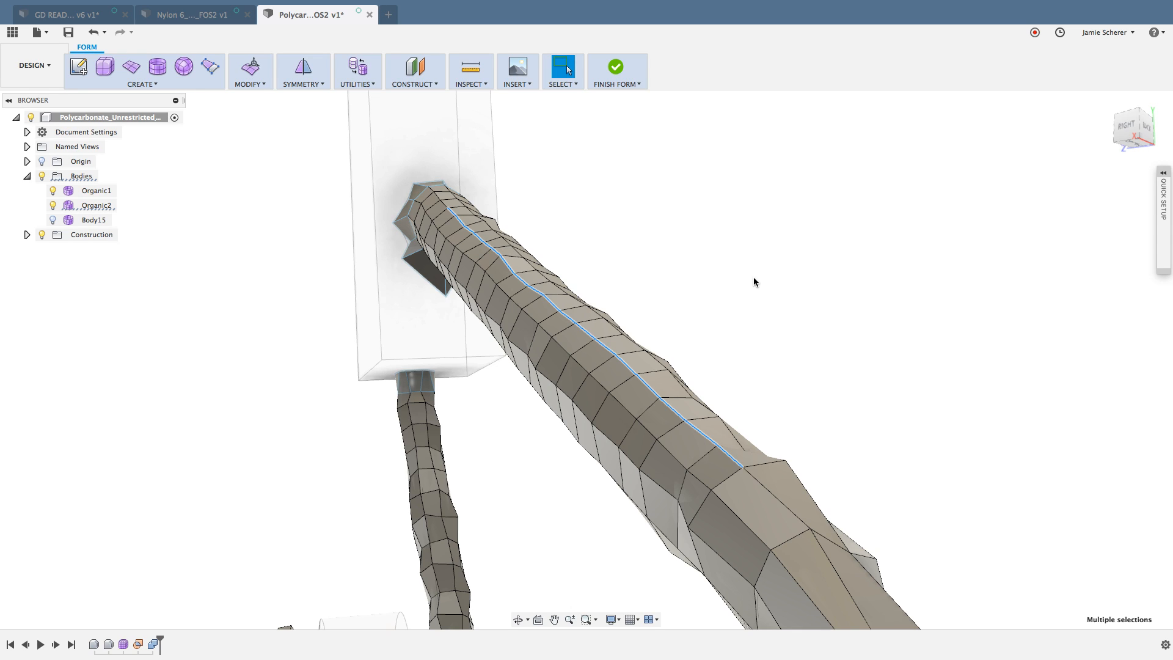
mouse_move(710, 317)
shift+middle_down()
mouse_move(720, 314)
mouse_move(710, 314)
shift+middle_up()
right_click(706, 308)
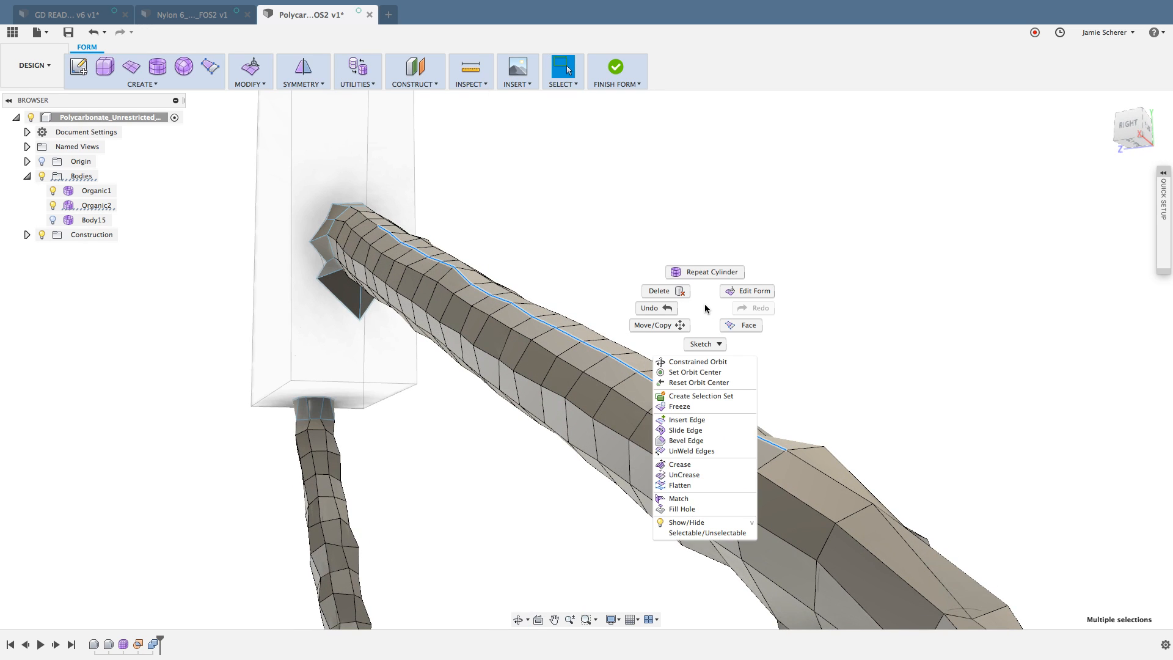
click(736, 292)
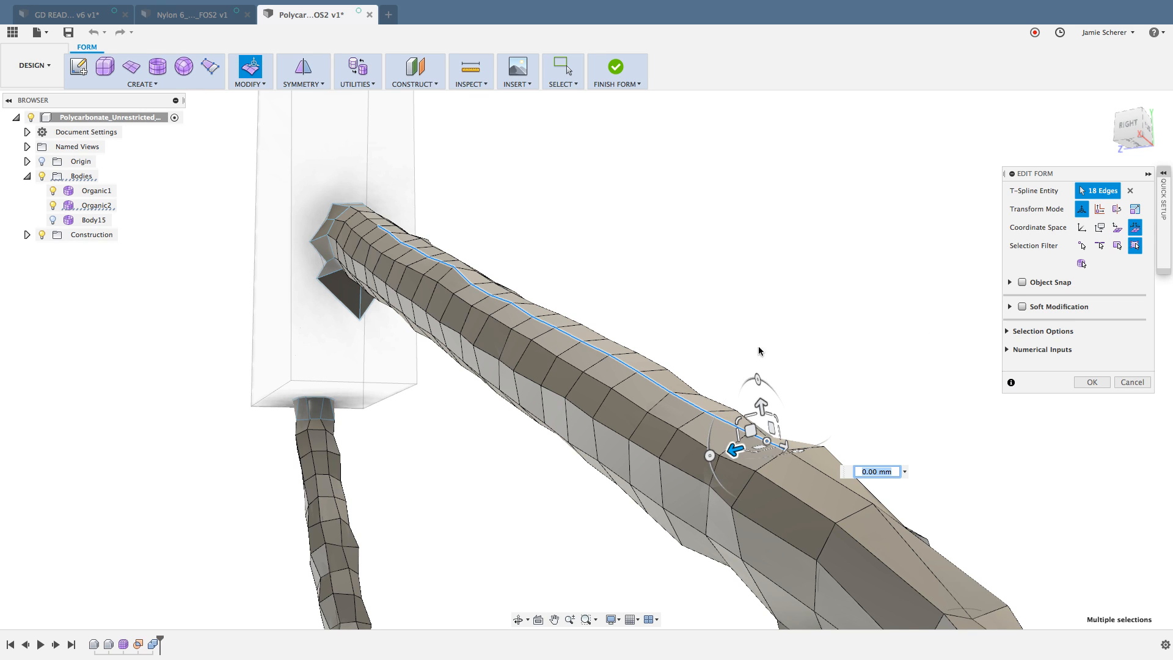
text(1.724)
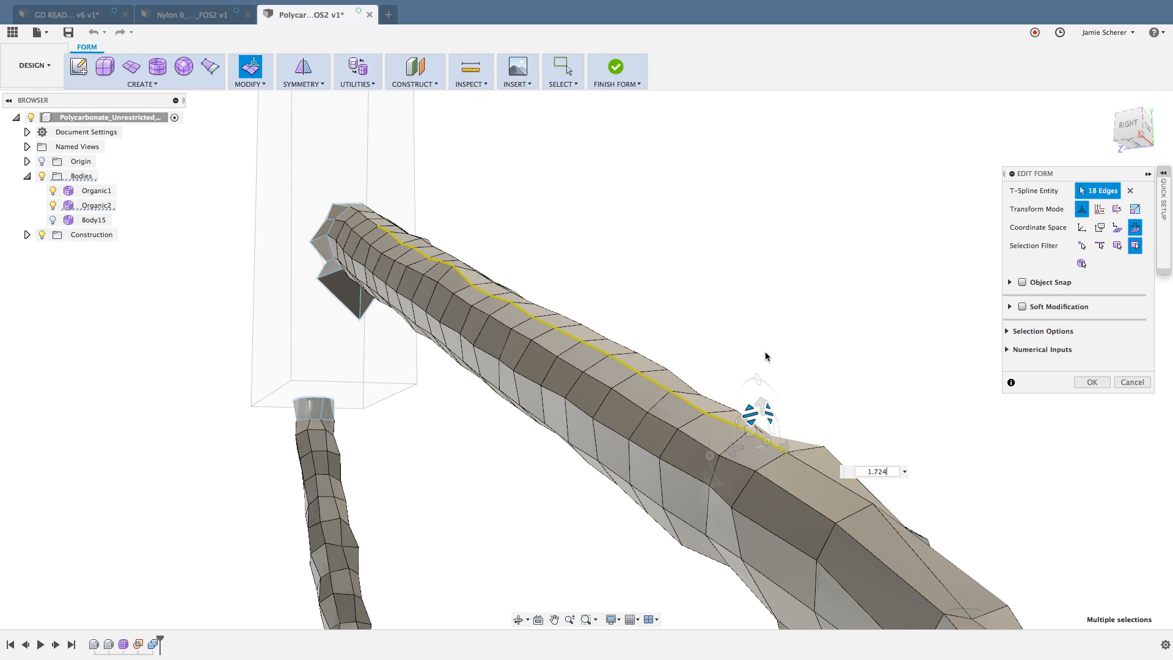
drag(765, 353, 728, 124)
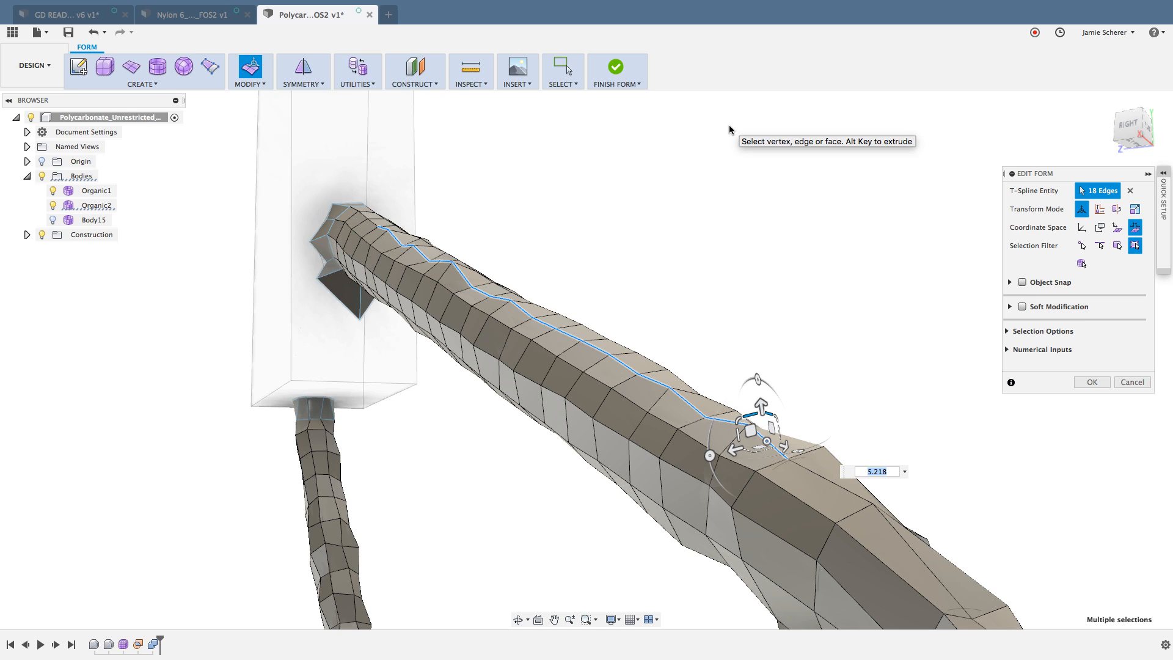
text(0)
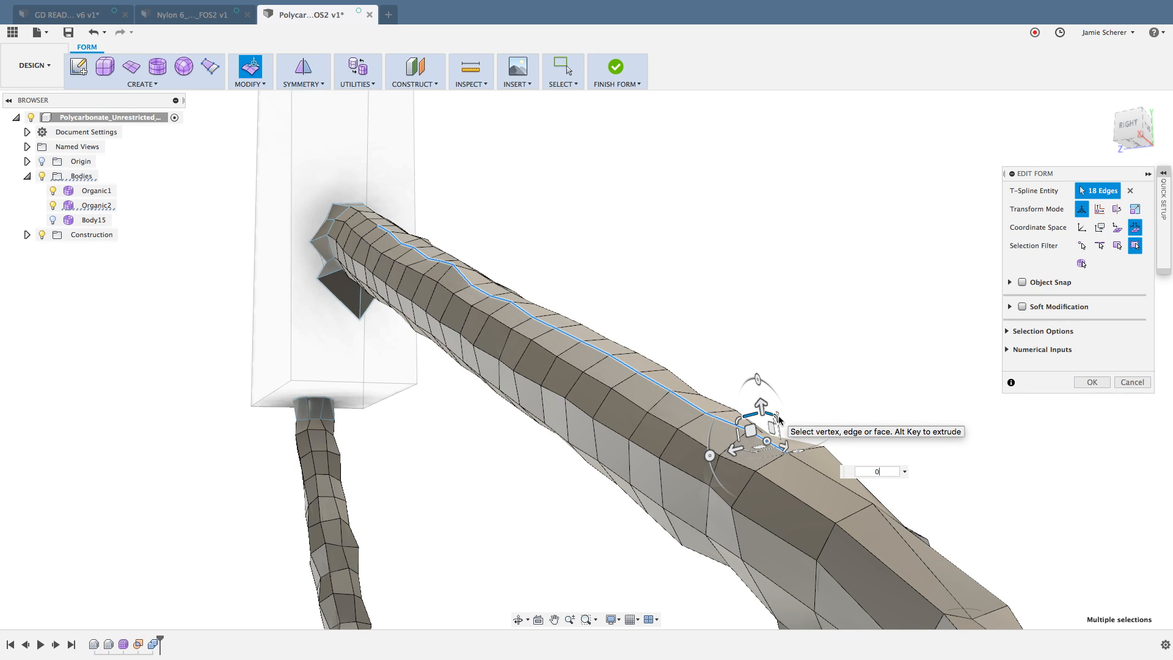
key(Return)
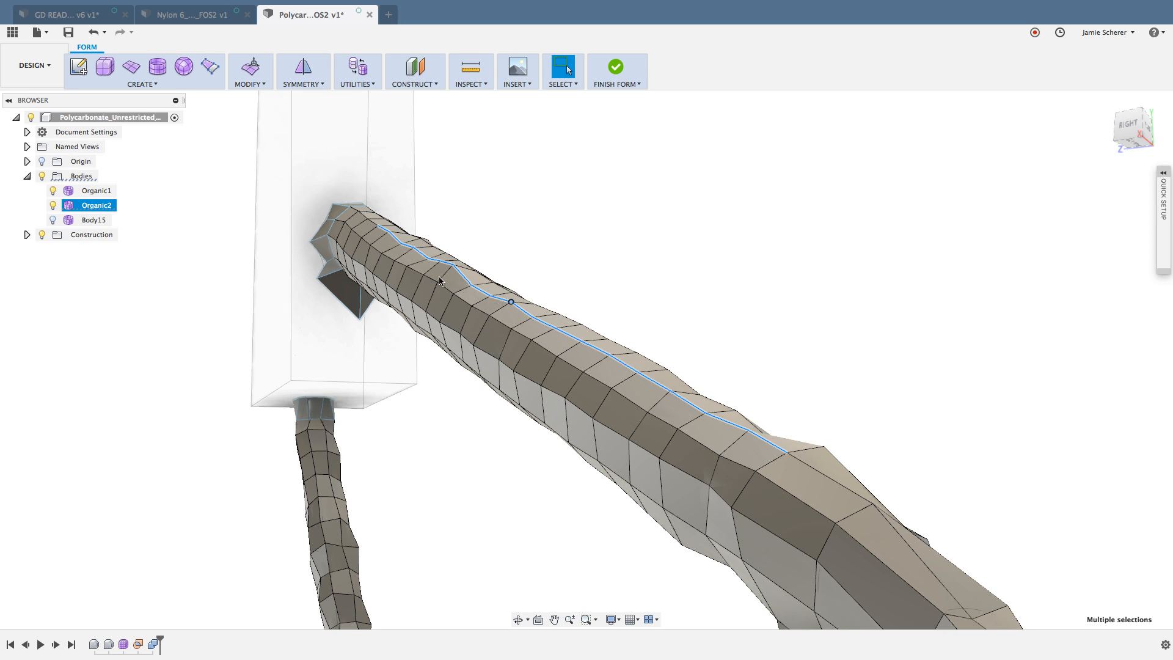
click(598, 218)
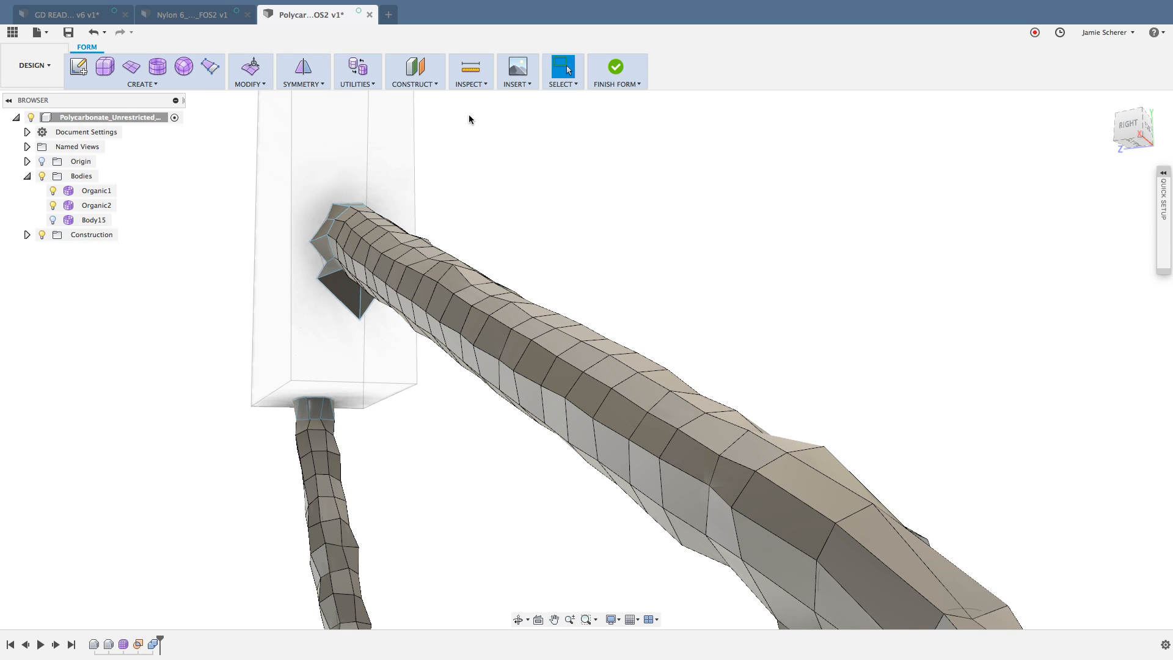
Step: Create a lengthwise construction plane through three thick-strut vertices: two spaced along its upper ridge and one on its lower side
click(435, 85)
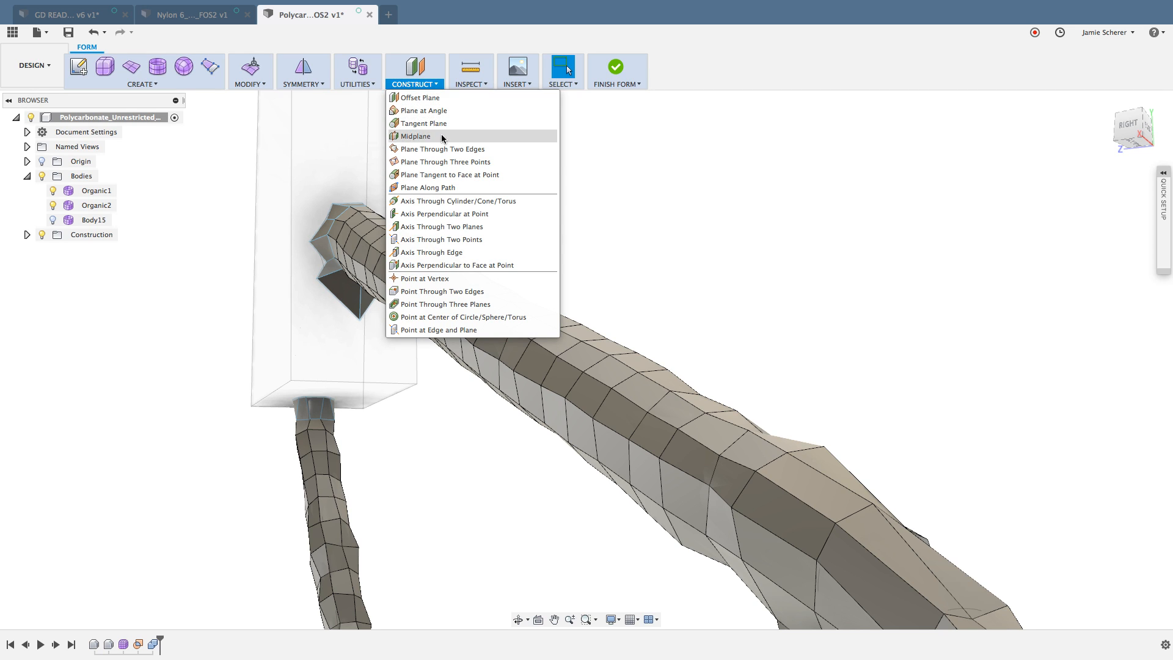
click(494, 162)
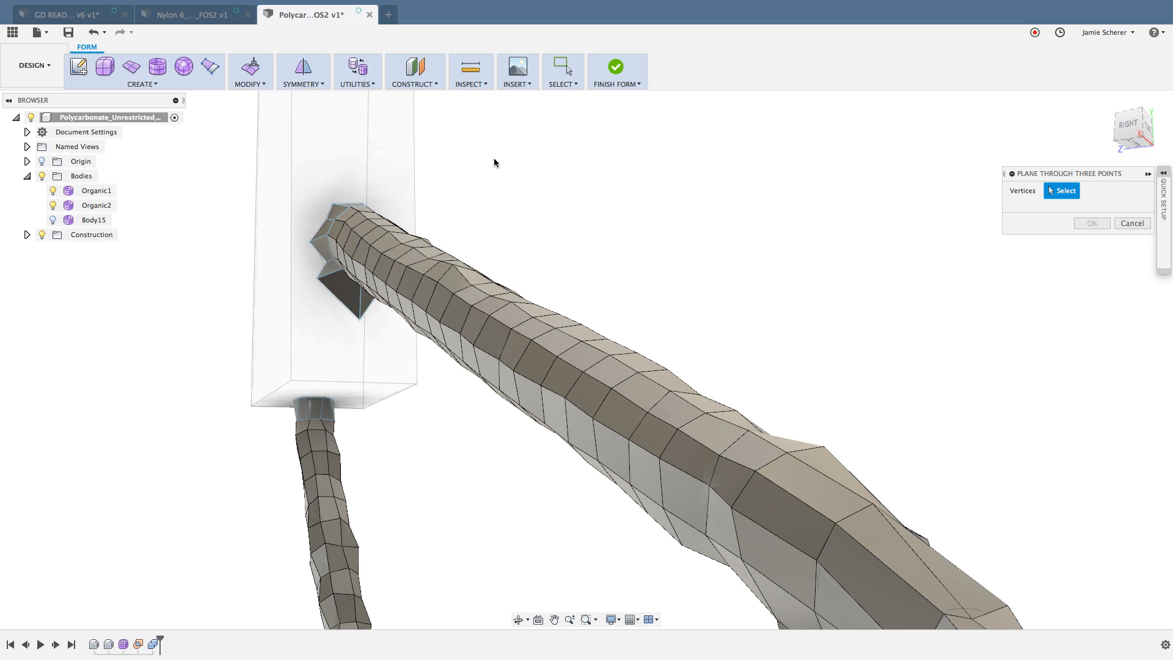
click(400, 244)
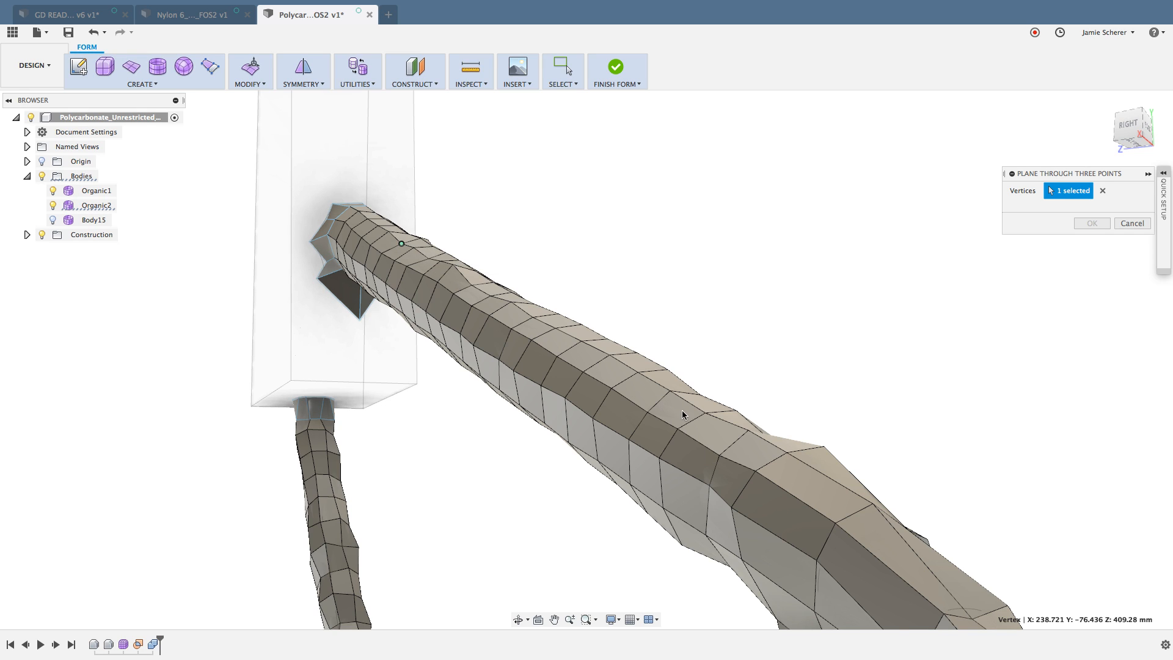
click(706, 415)
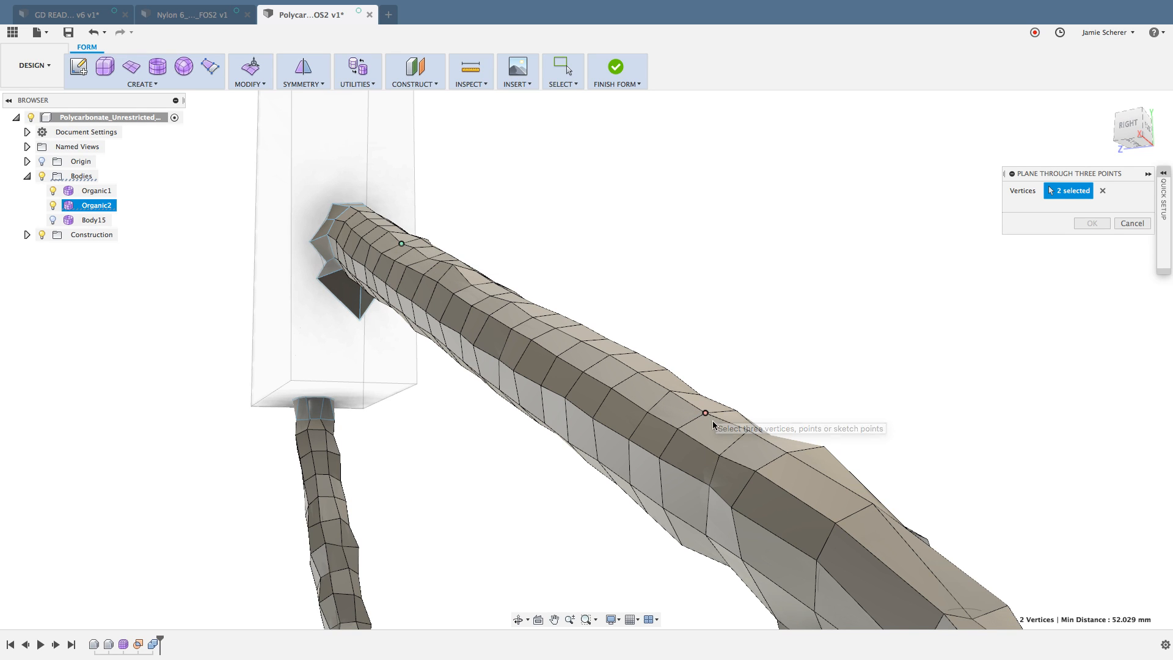
shift+middle_drag(570, 498, 606, 455)
click(637, 512)
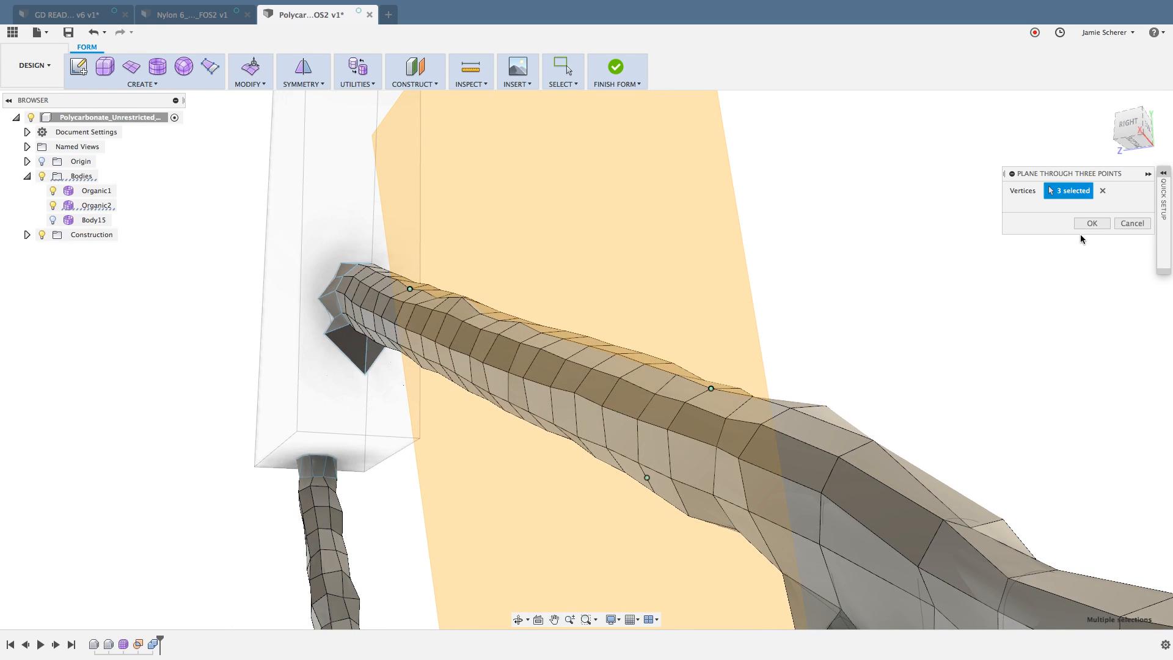
click(1091, 223)
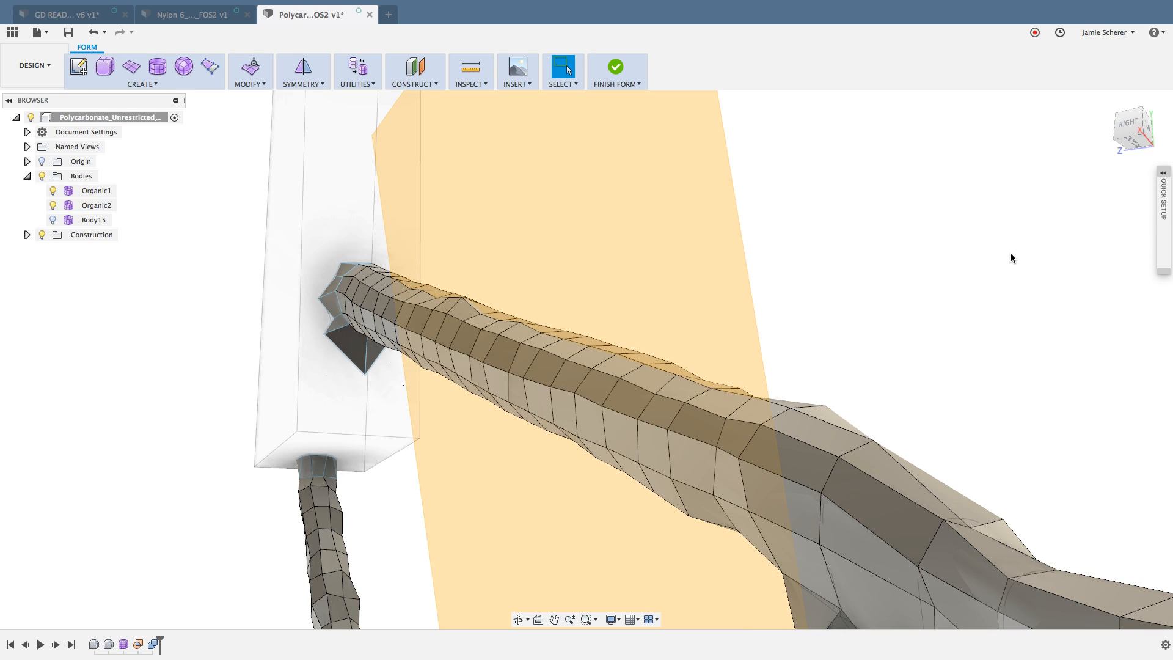
Step: Create a second lengthwise plane crossing the first, through two vertices along one side of the thick strut and one on its opposite side
scroll(946, 275, down, 1)
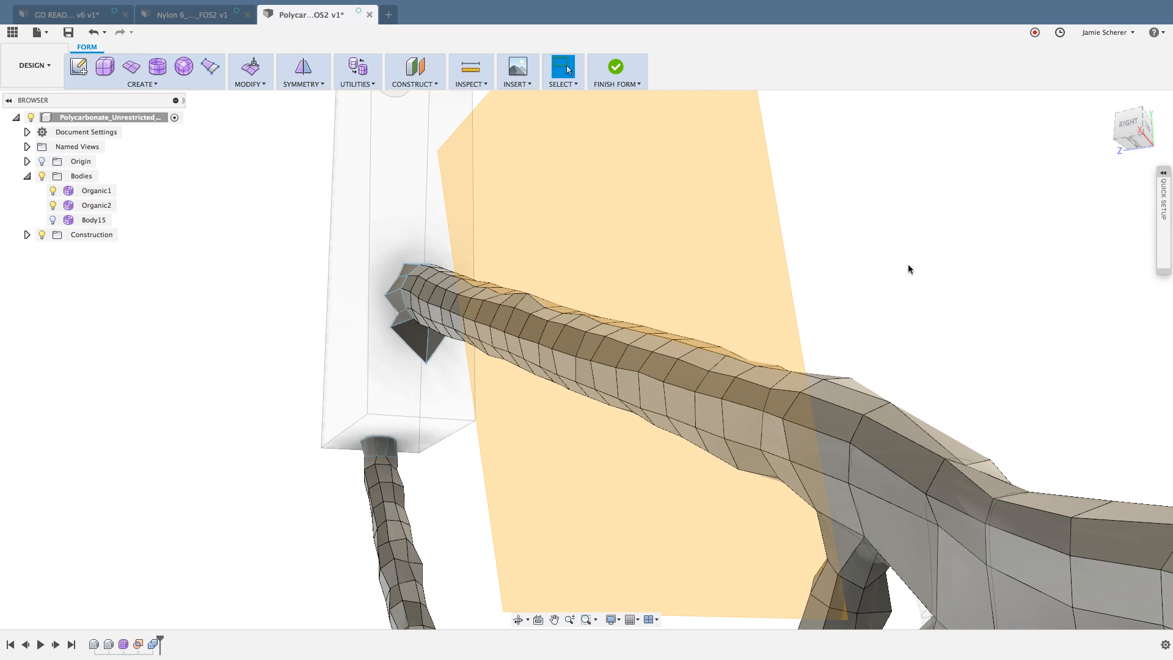
click(438, 85)
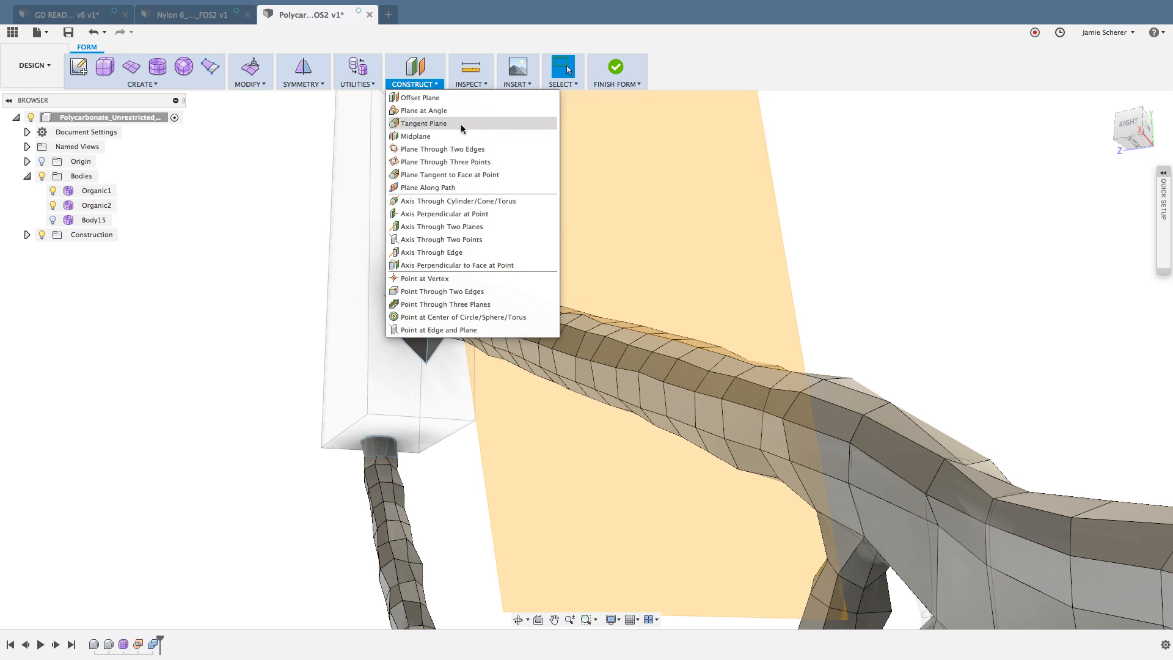
click(481, 163)
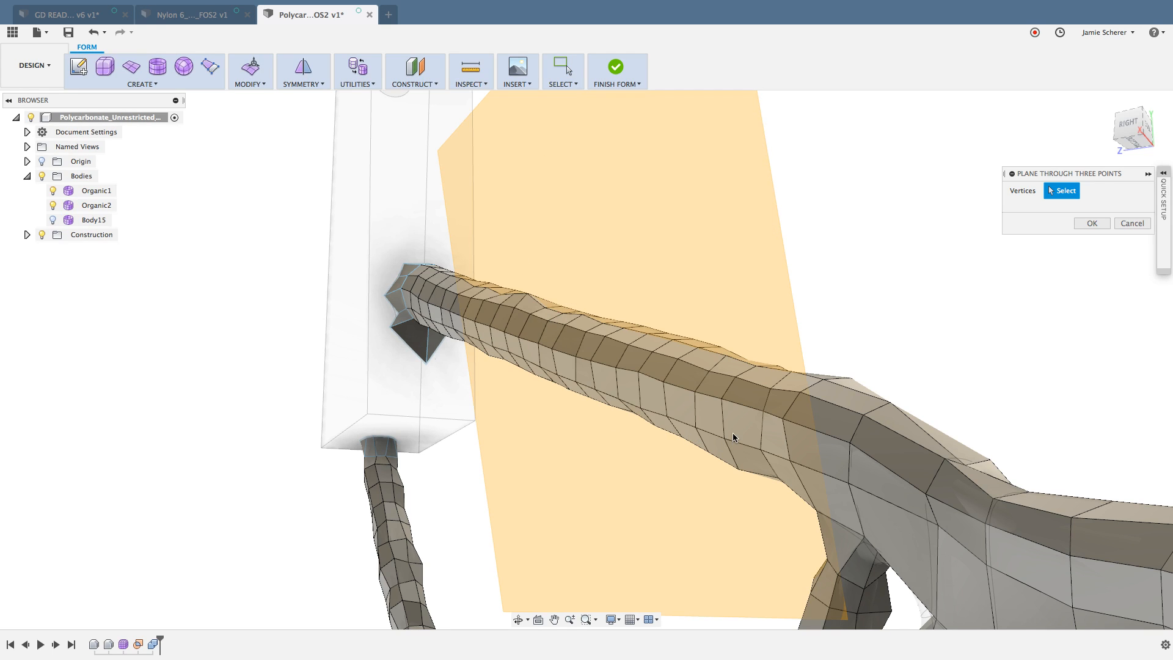
shift+middle_drag(675, 414, 683, 416)
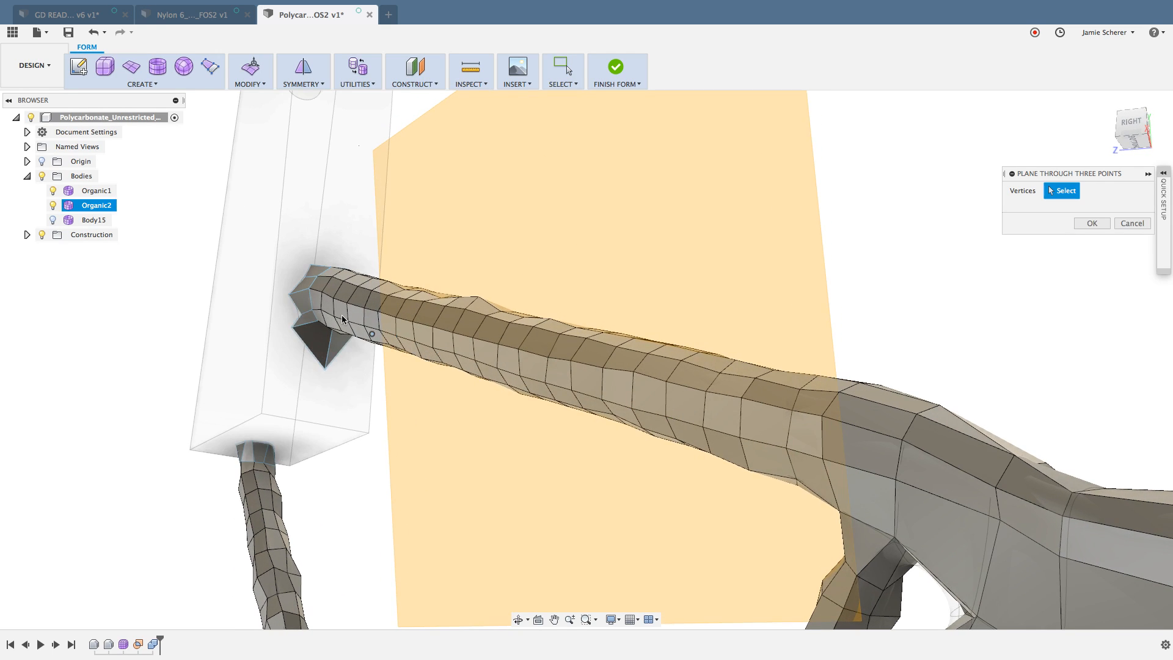
click(333, 298)
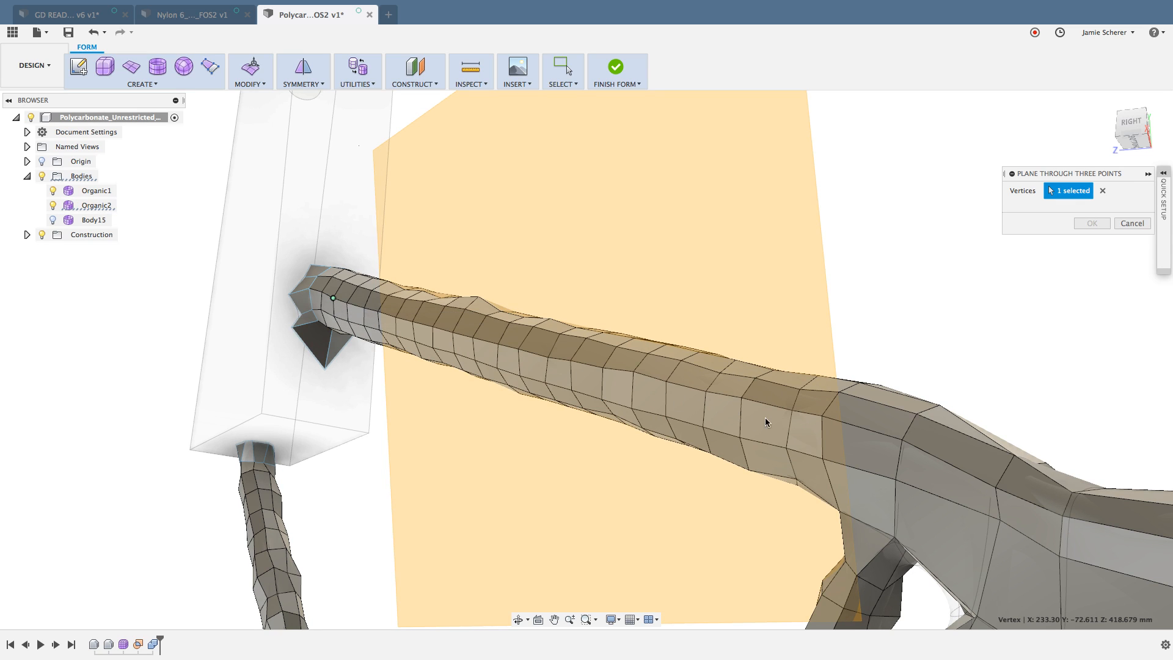
click(793, 411)
shift+middle_drag(793, 412, 828, 348)
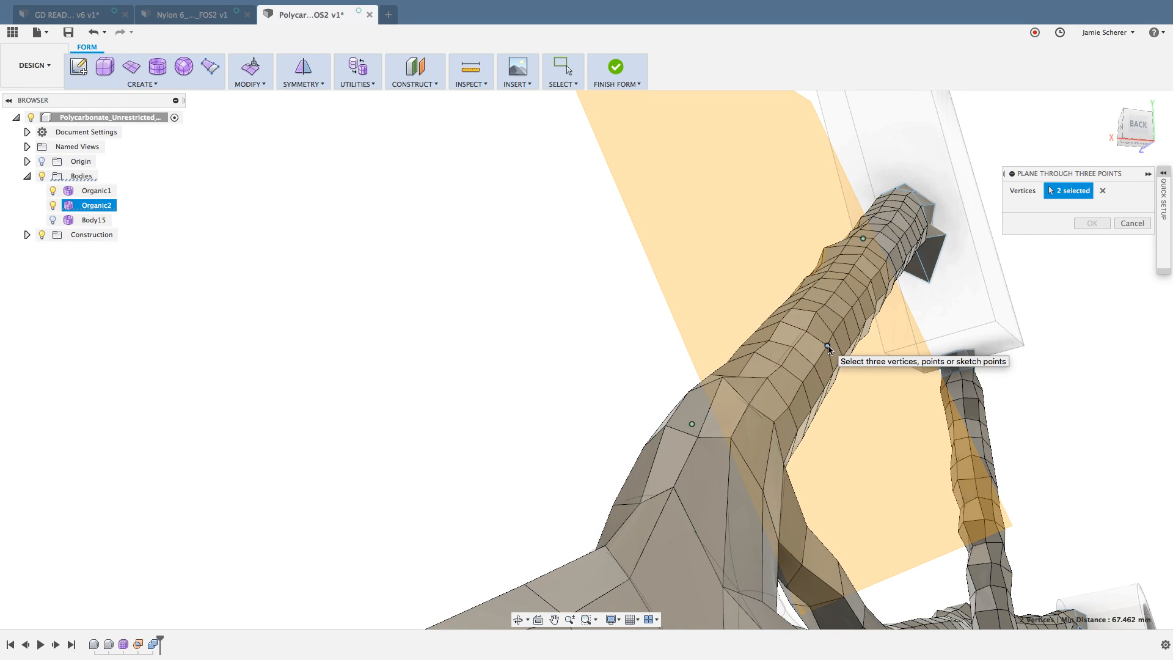
click(827, 347)
shift+middle_drag(828, 347, 844, 339)
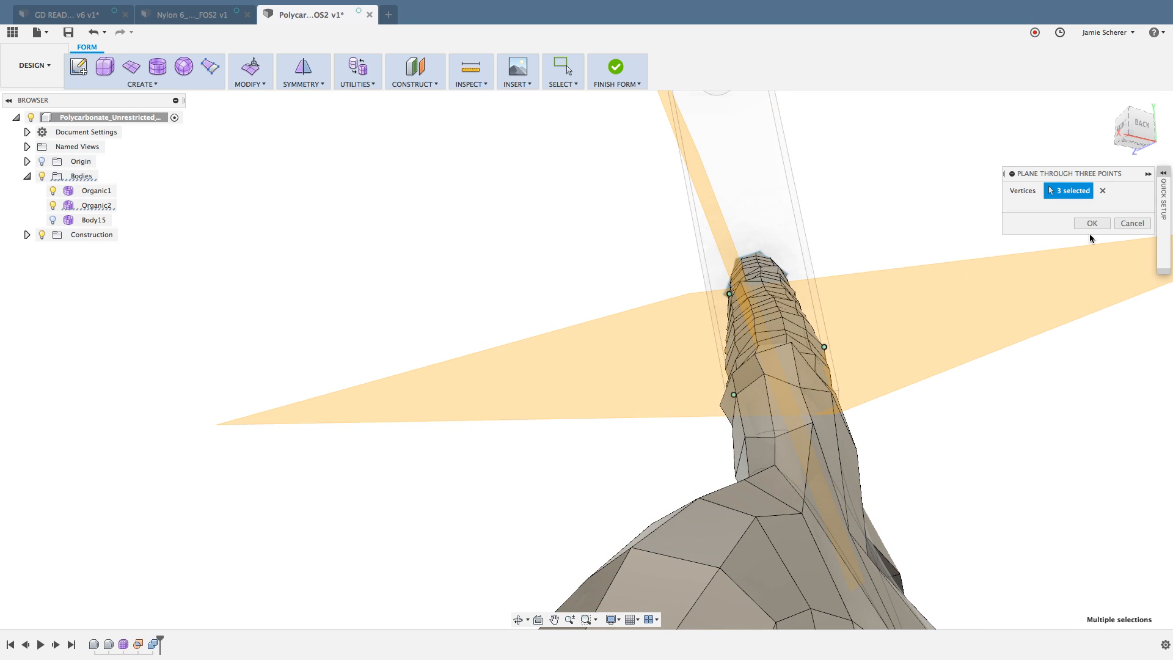
click(1093, 223)
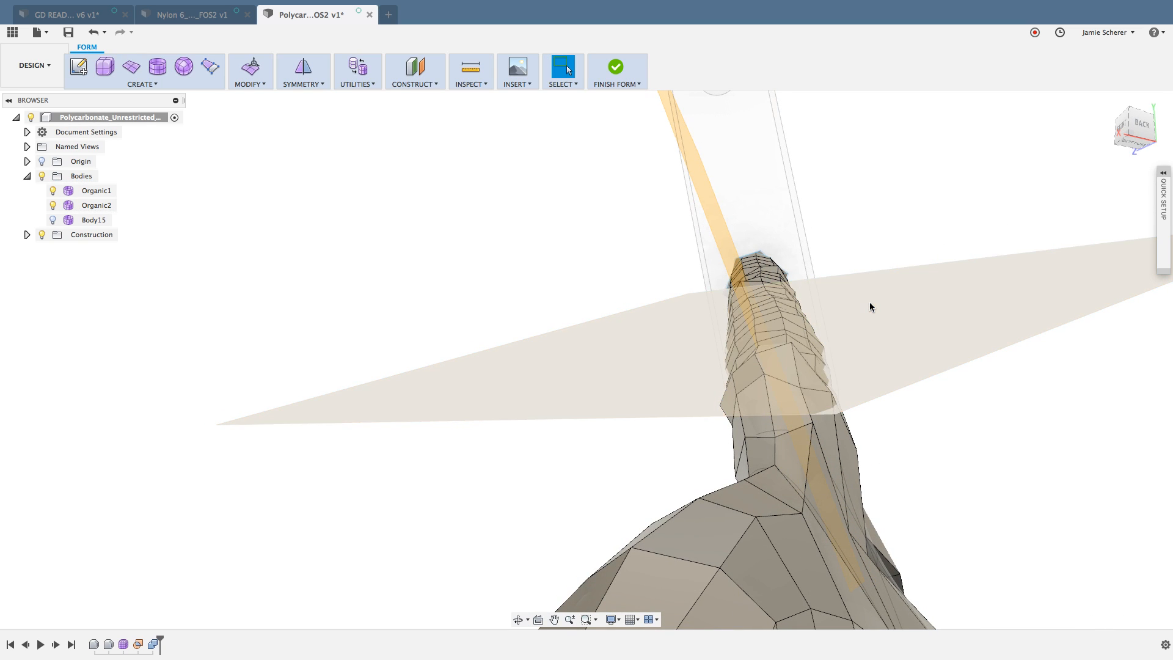
Step: Flatten the 20-vertex lengthwise edge run along the thick strut to the upright construction plane, using the Select Plane direction
shift+middle_drag(870, 301, 890, 309)
middle_drag(1000, 197, 993, 220)
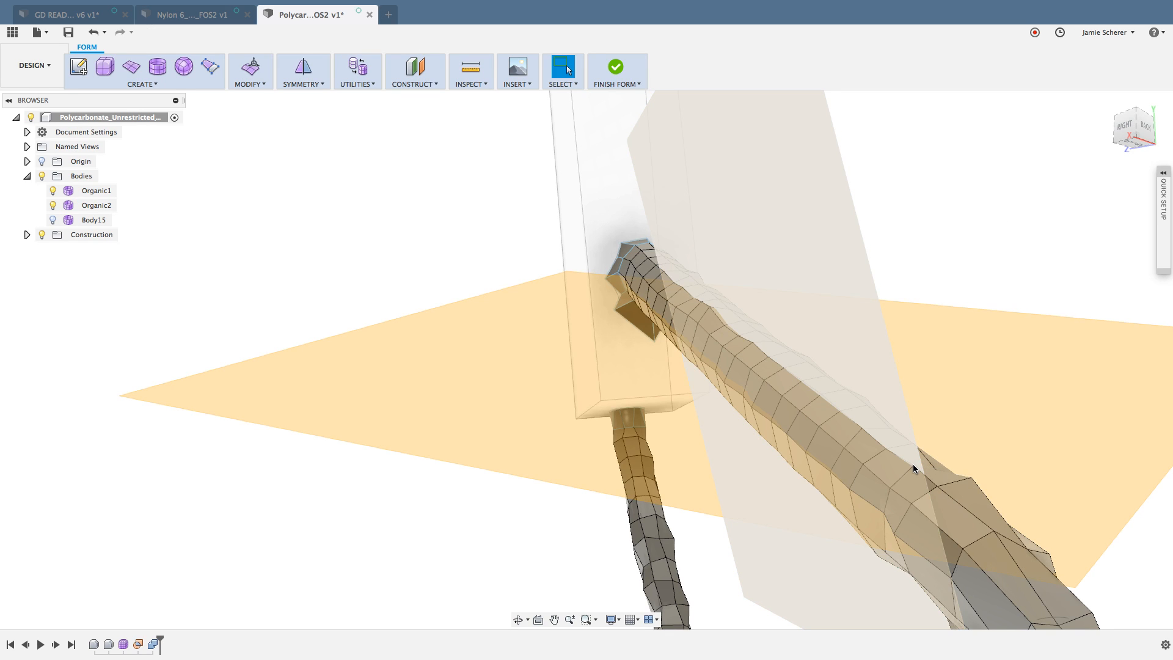
click(924, 475)
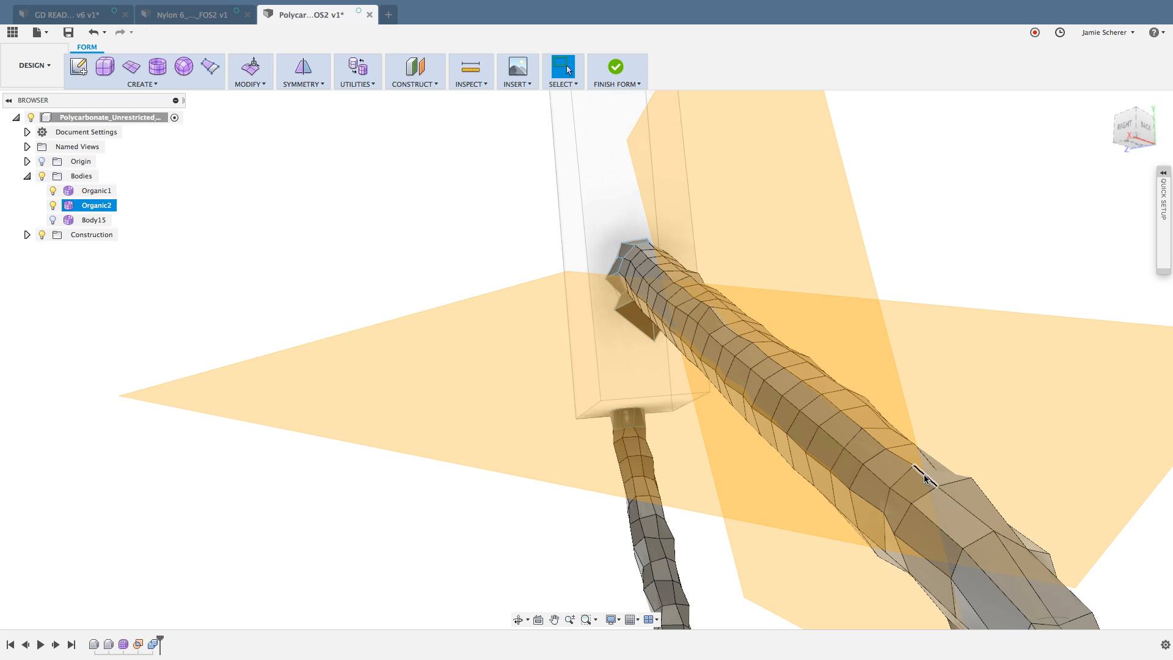
click(924, 478)
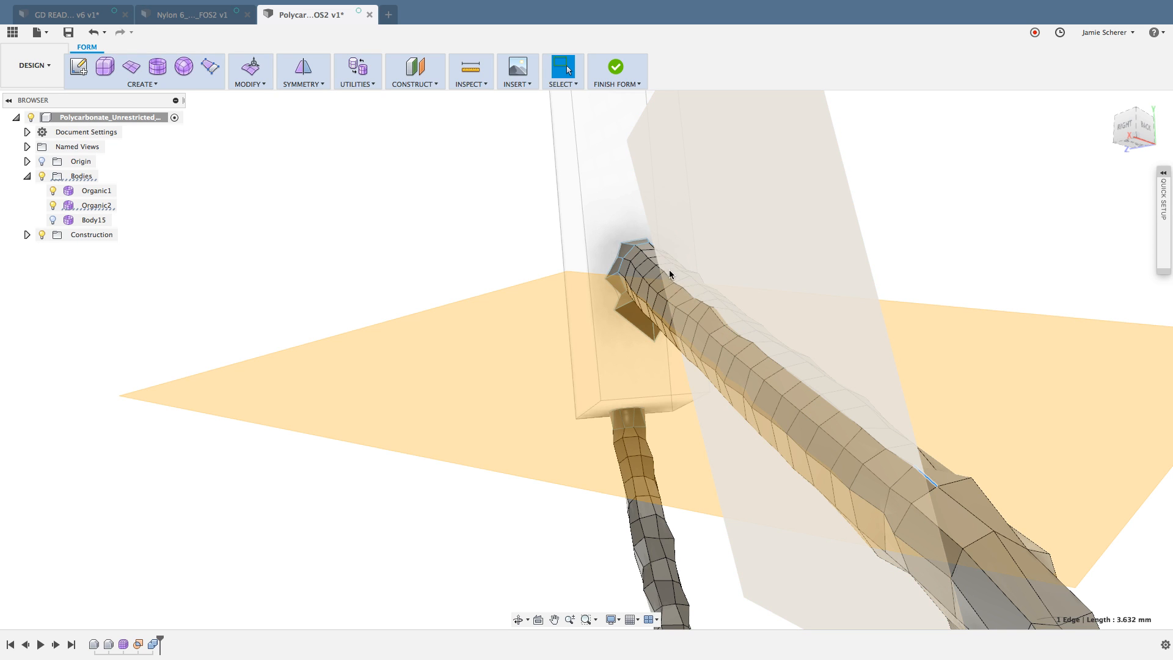
scroll(666, 266, up, 2)
scroll(648, 260, up, 1)
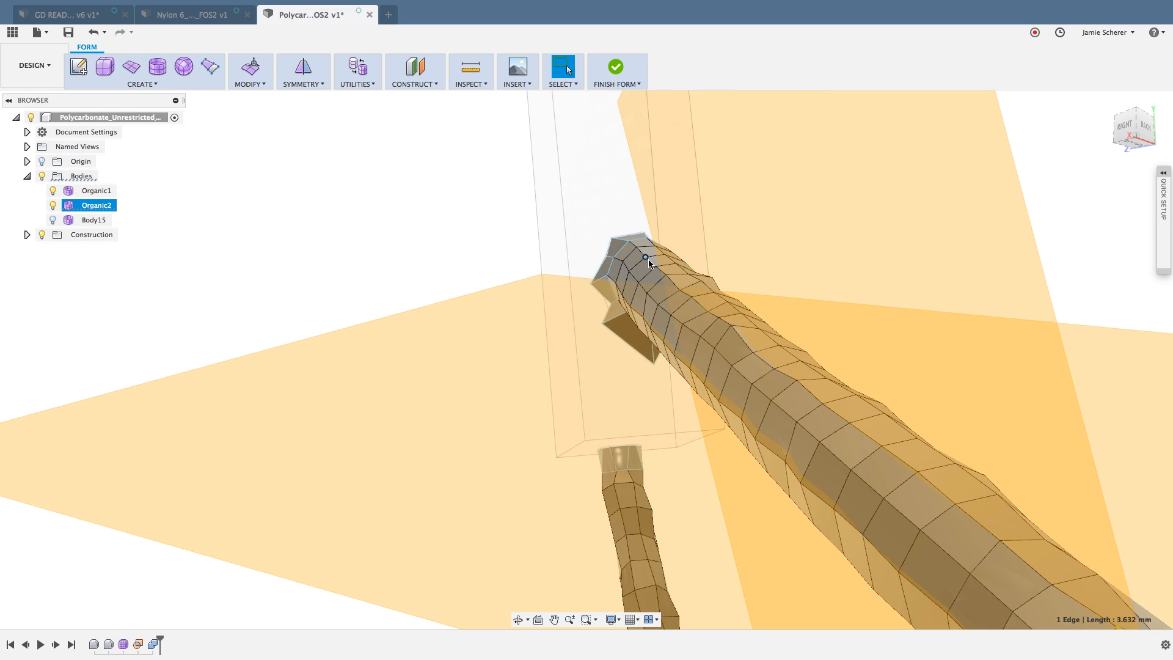
scroll(650, 261, up, 1)
scroll(652, 261, up, 1)
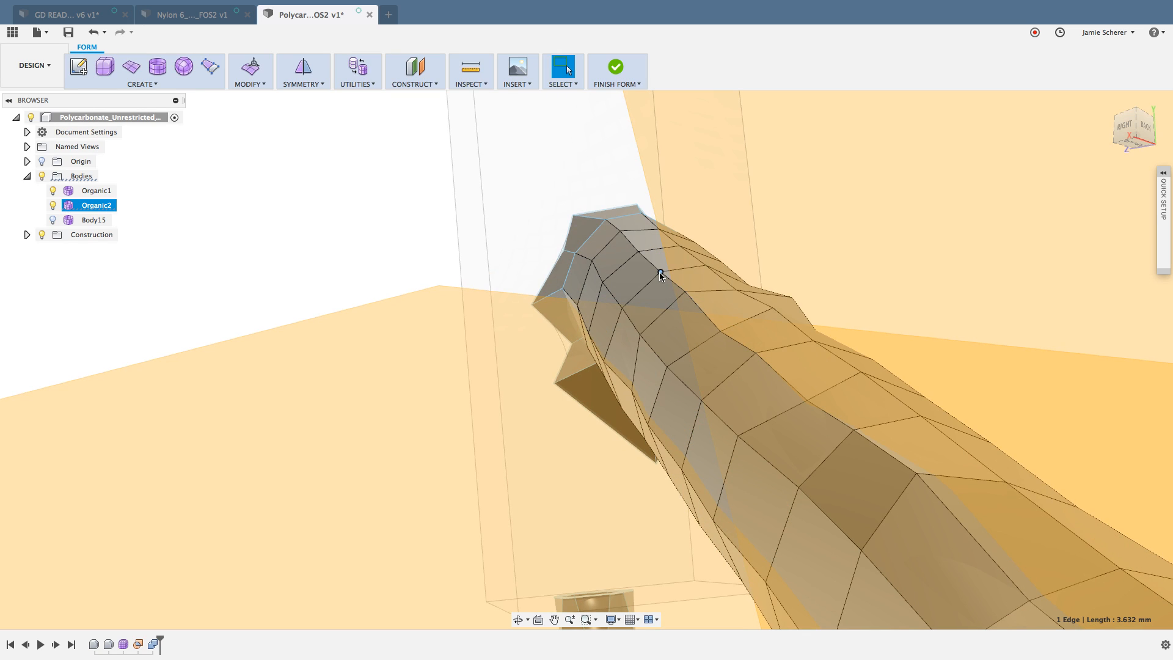
shift+click(654, 269)
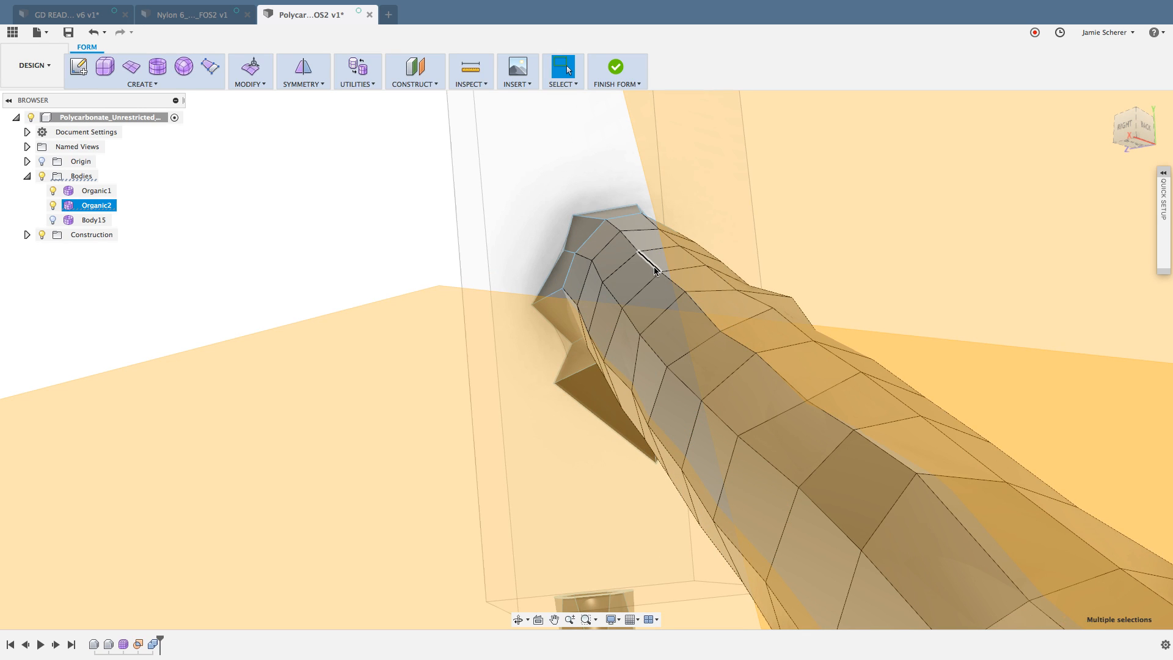
scroll(654, 270, down, 5)
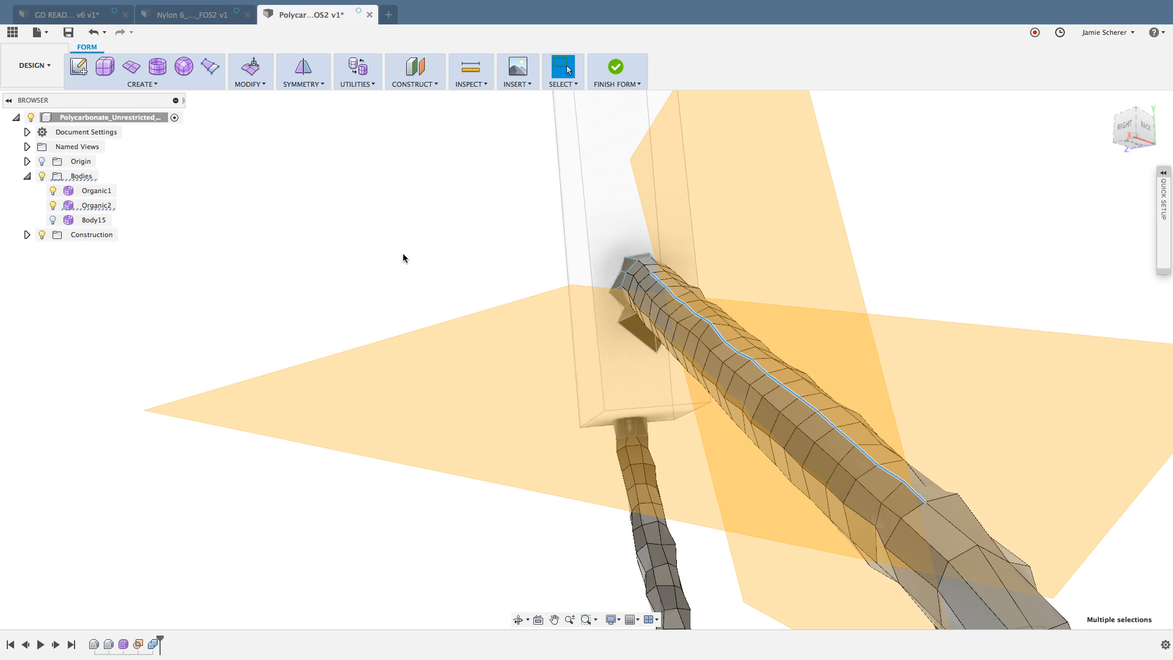
click(259, 84)
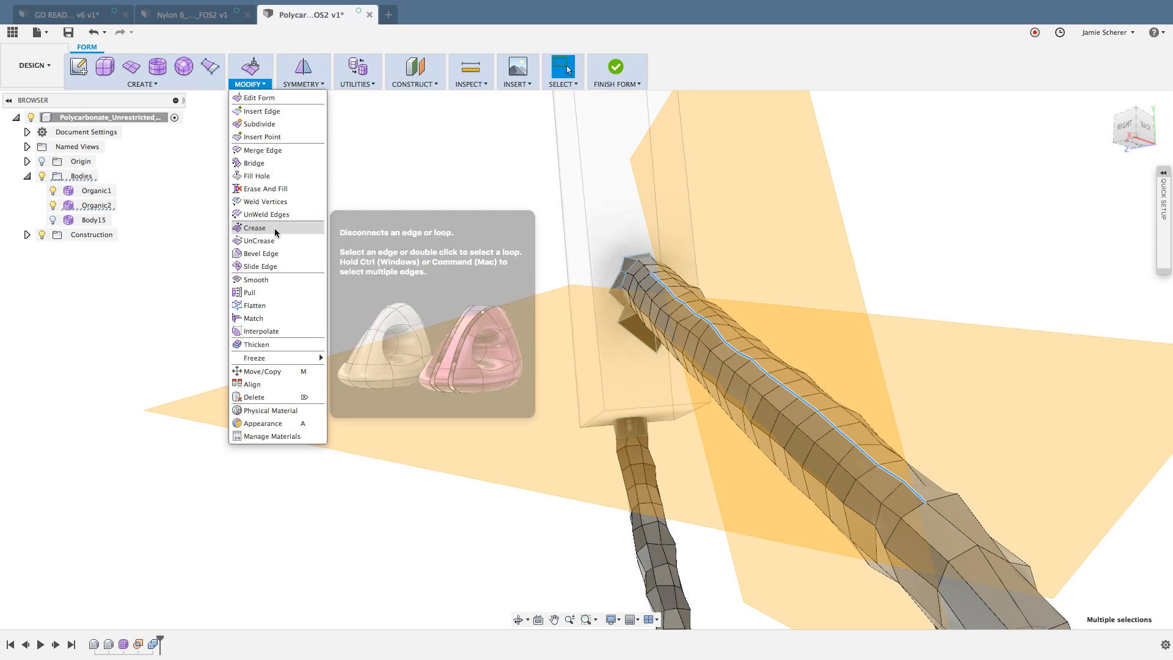
click(273, 304)
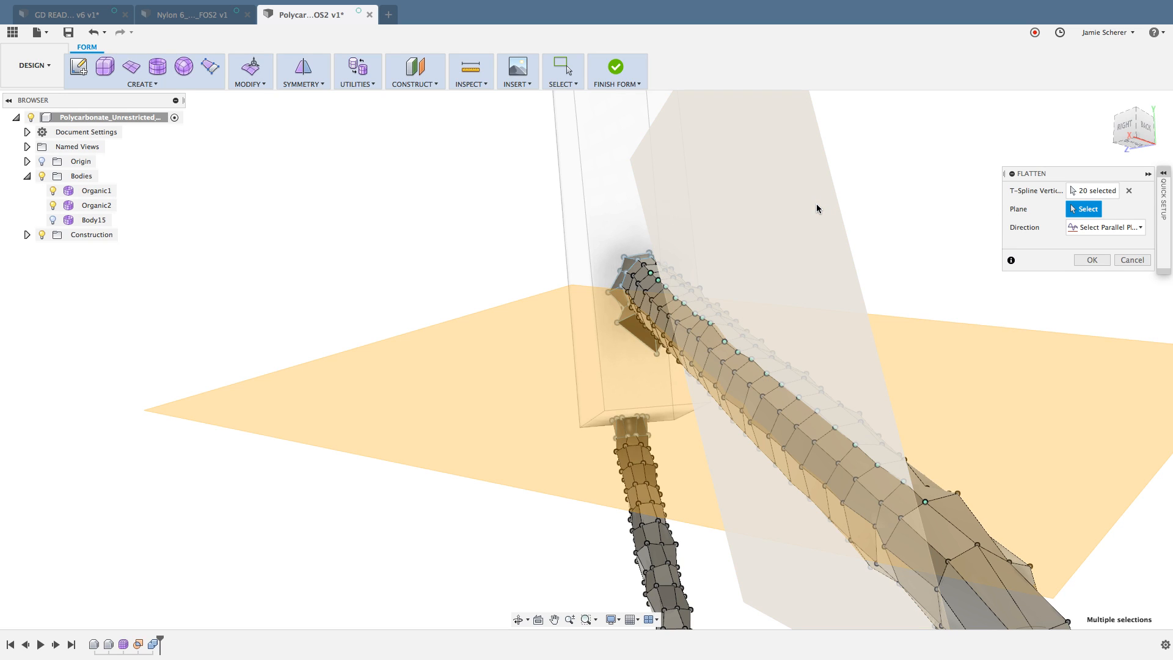
click(1114, 230)
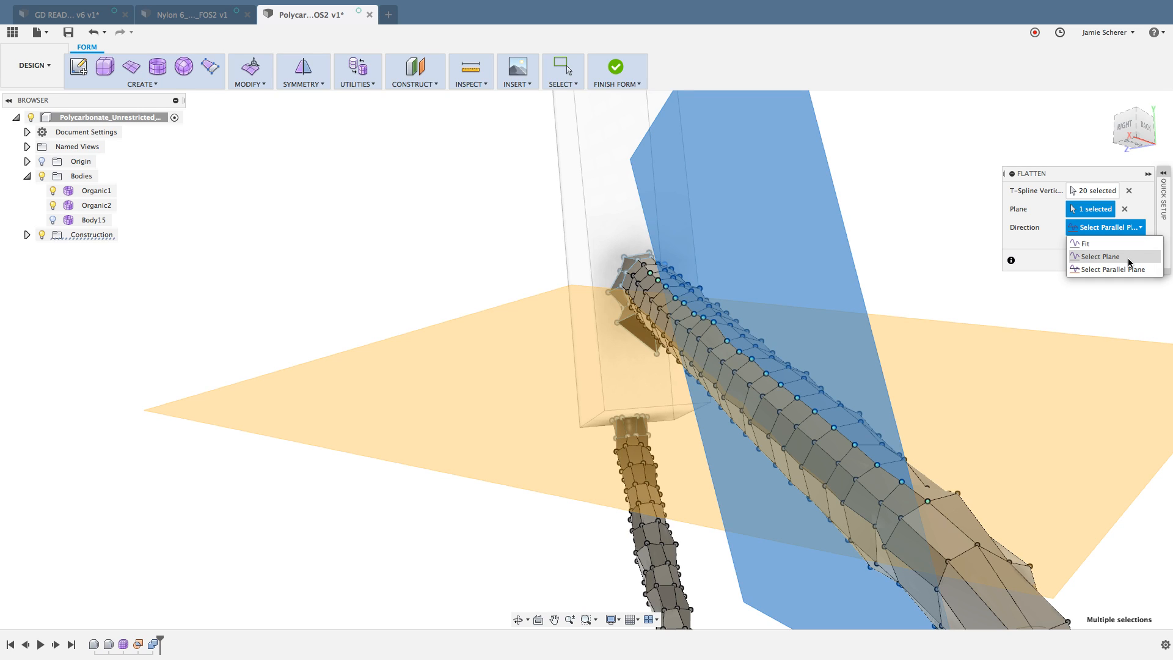
click(1128, 259)
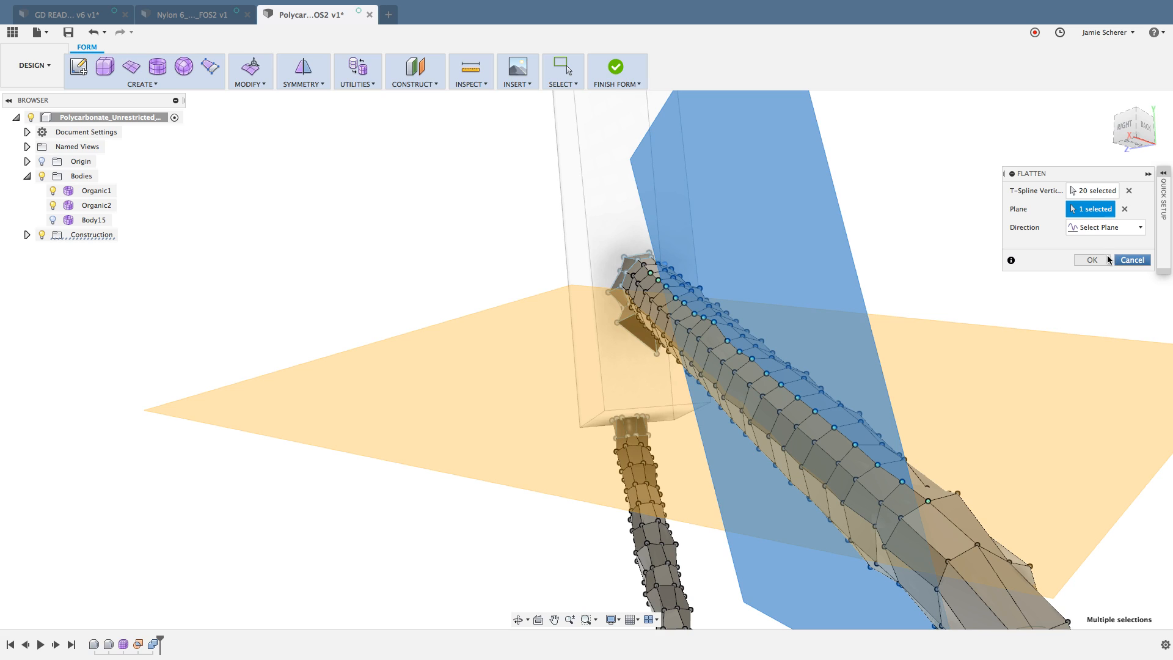
click(1091, 260)
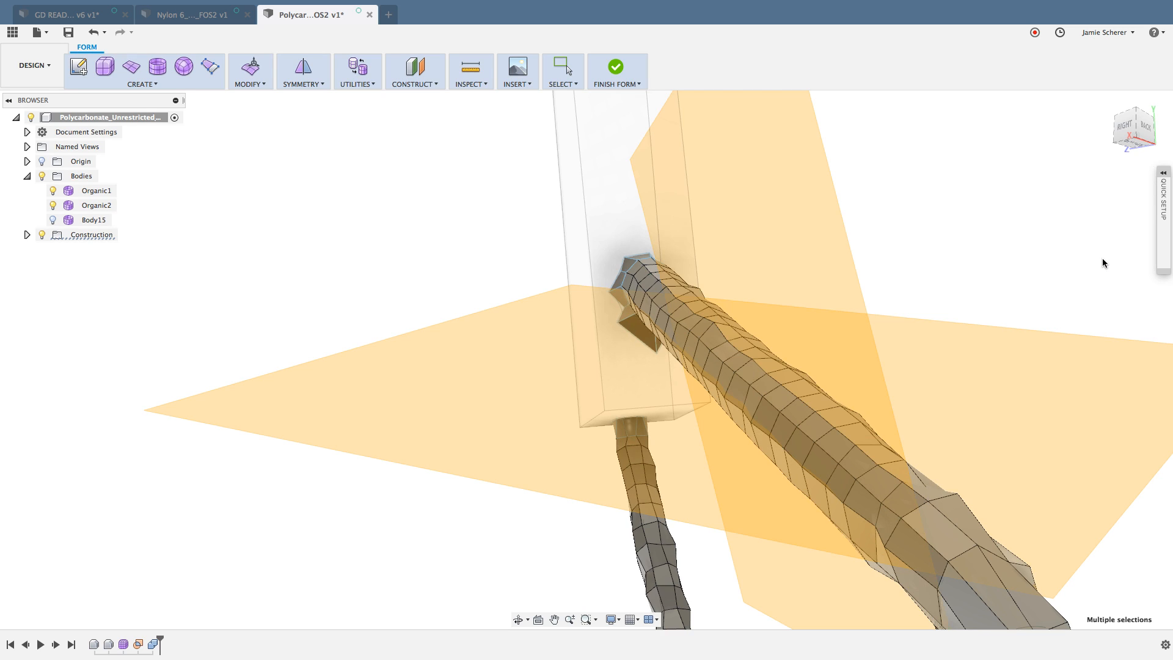
Step: Flatten the same 20-vertex edge run on the thick strut against the roughly horizontal construction plane, using the Select Parallel Plane direction
right_click(1023, 231)
click(1023, 198)
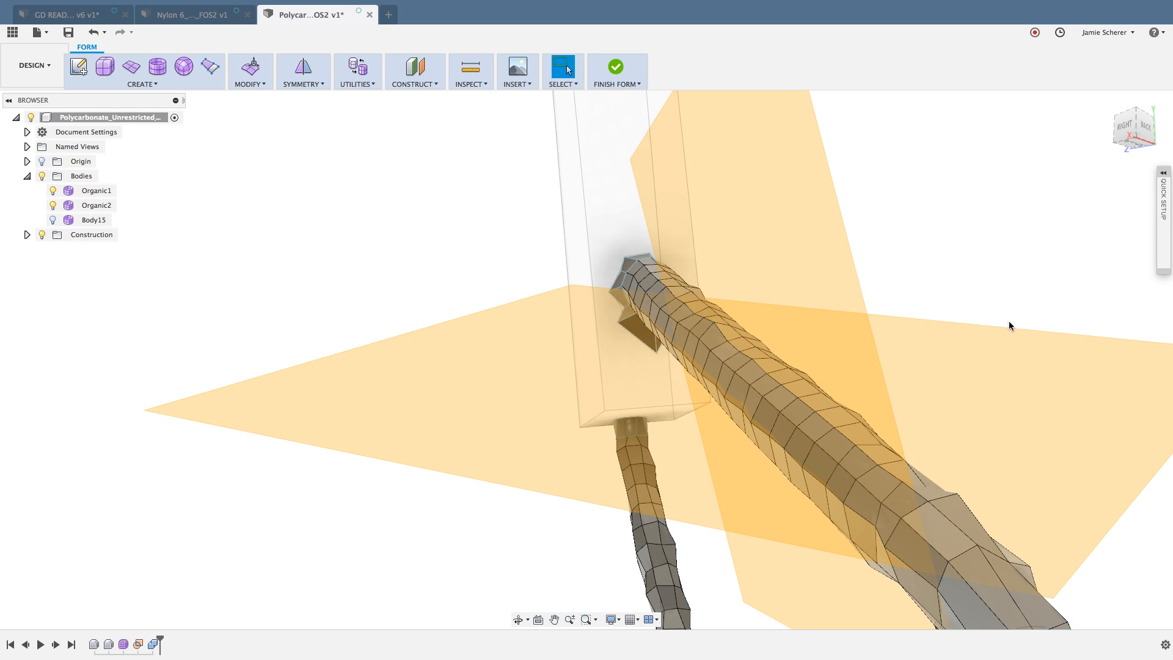
click(911, 490)
scroll(672, 280, up, 5)
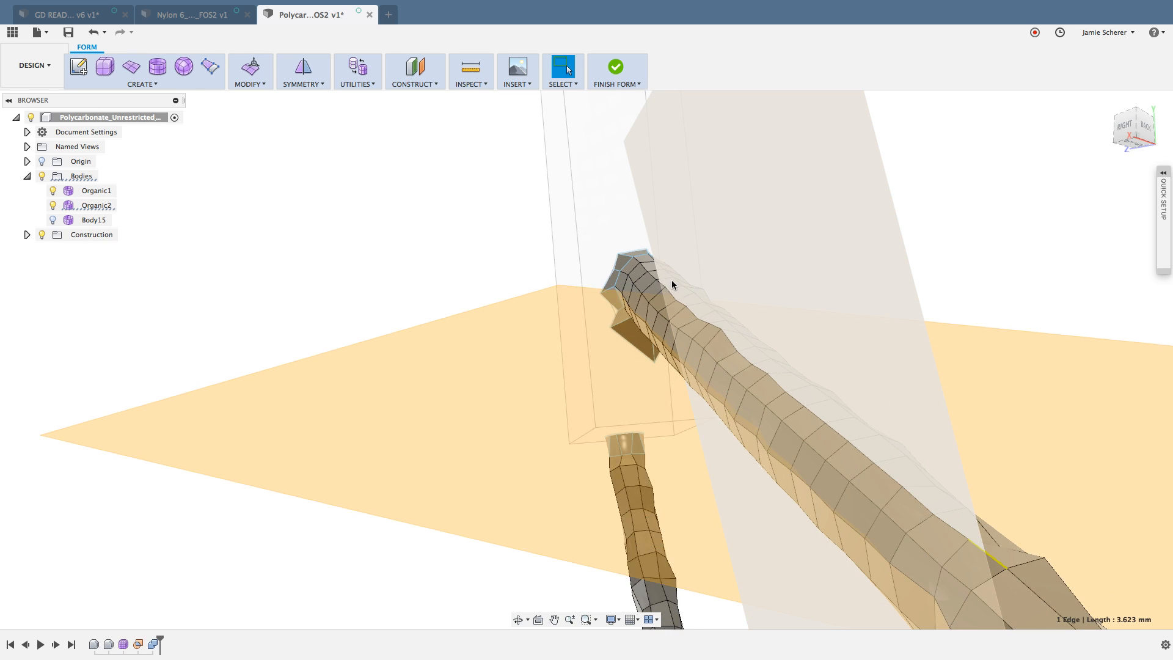
shift+middle_drag(653, 268, 652, 294)
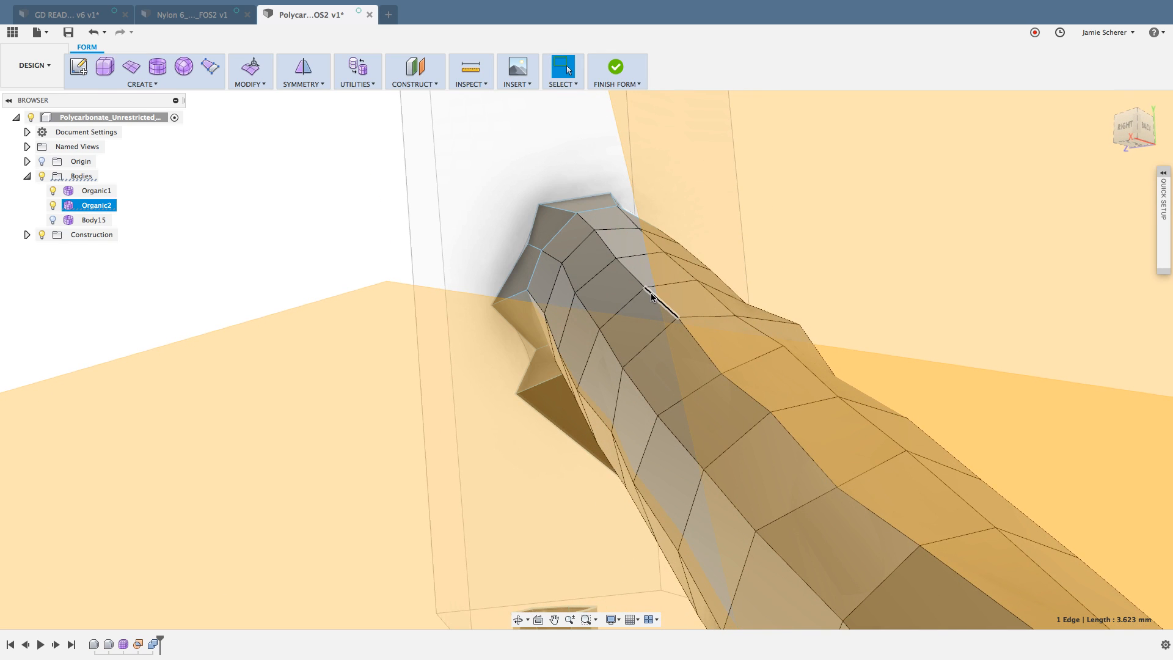
double_click(636, 281)
scroll(635, 282, down, 3)
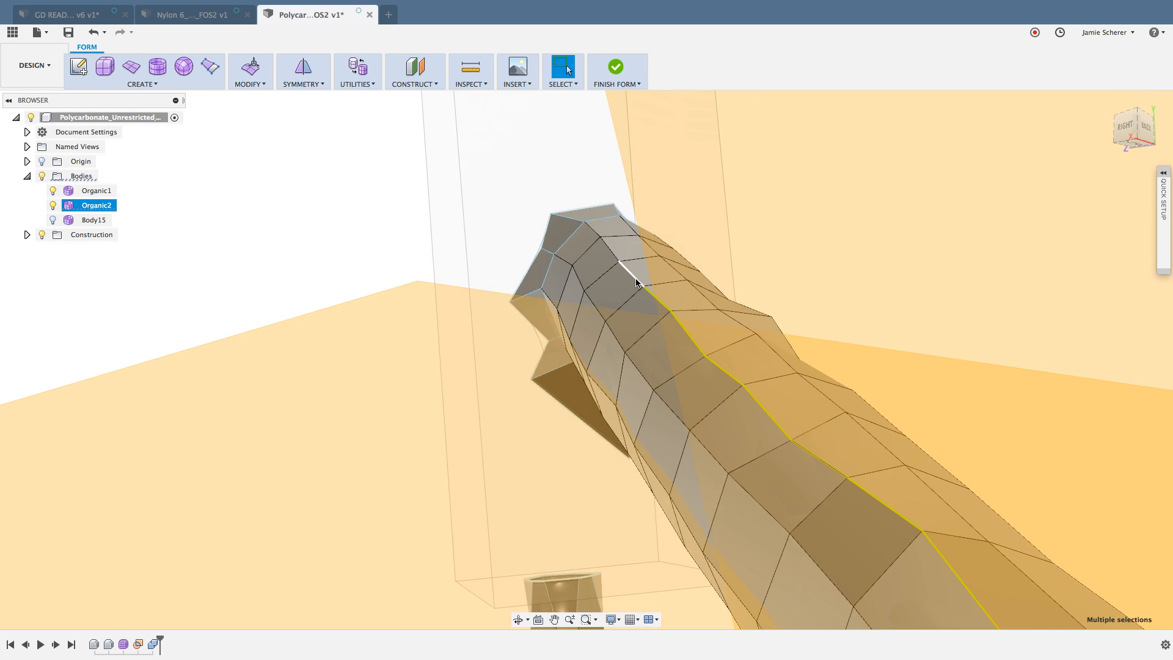
scroll(635, 282, down, 5)
right_click(764, 243)
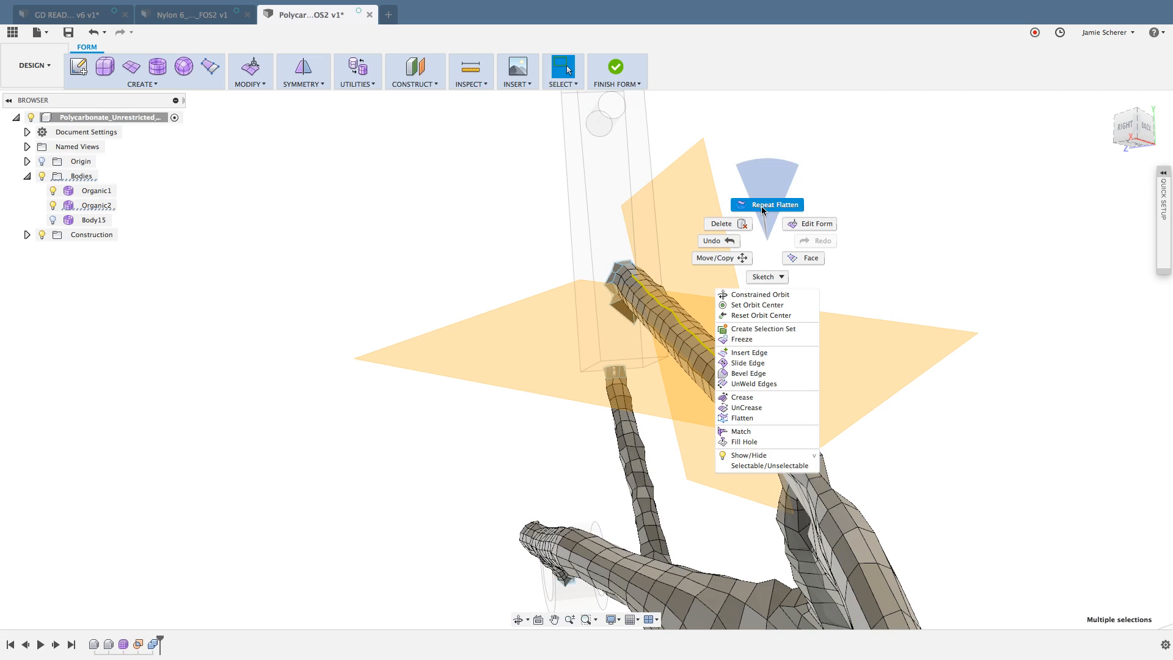
click(760, 210)
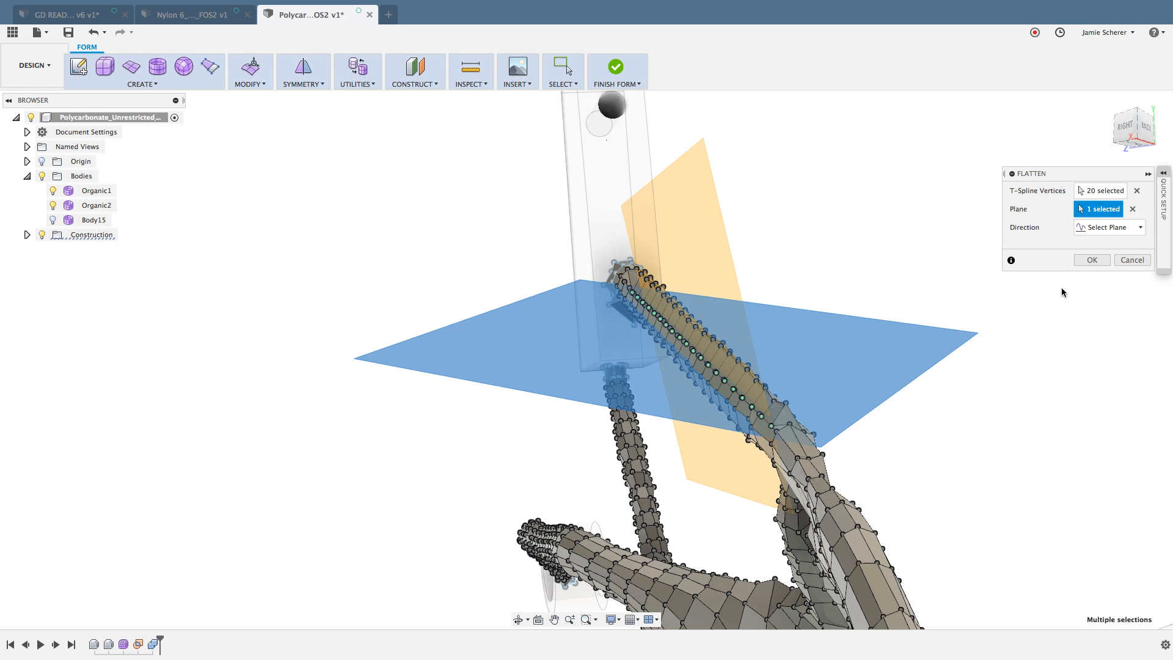
click(1102, 228)
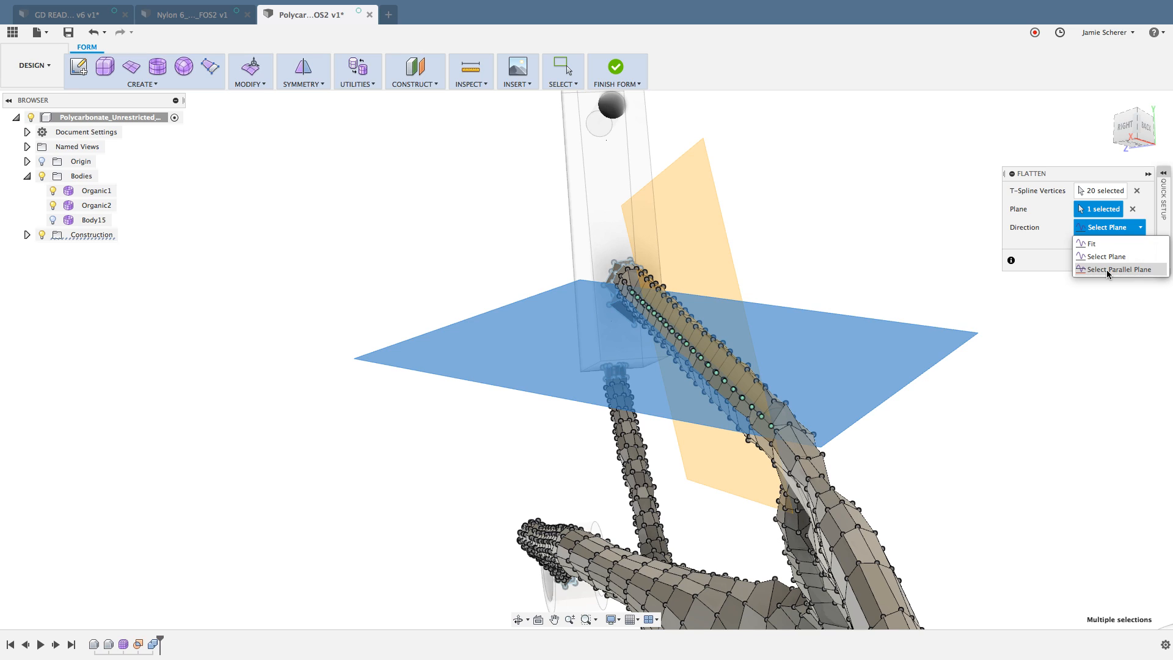
click(1107, 270)
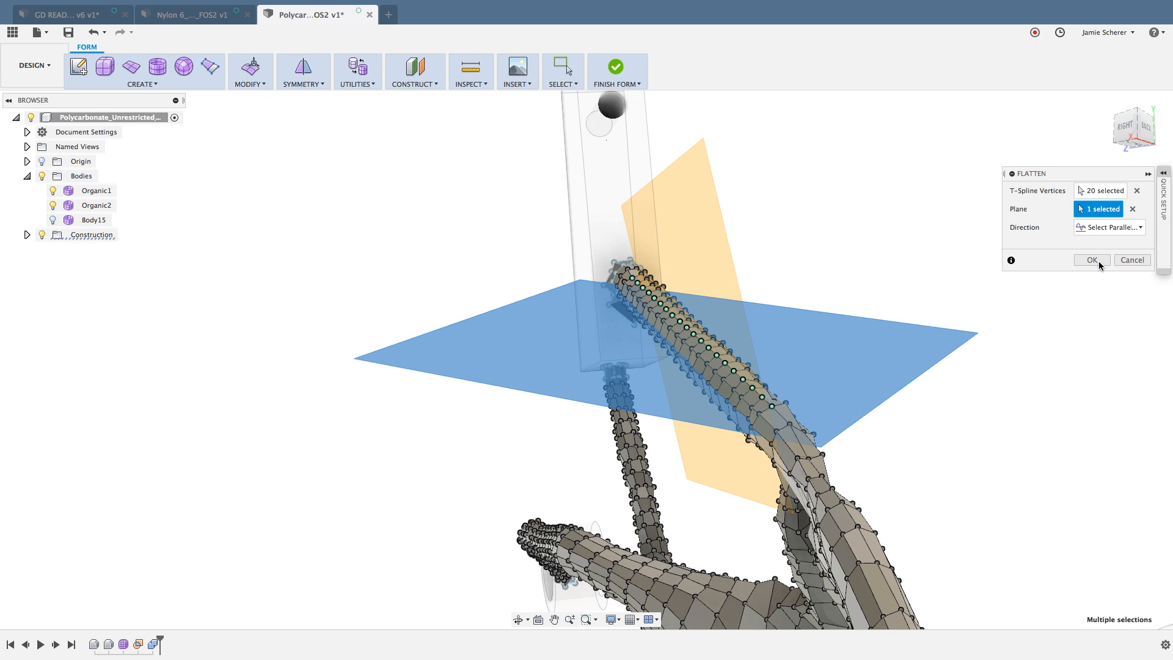
key(Return)
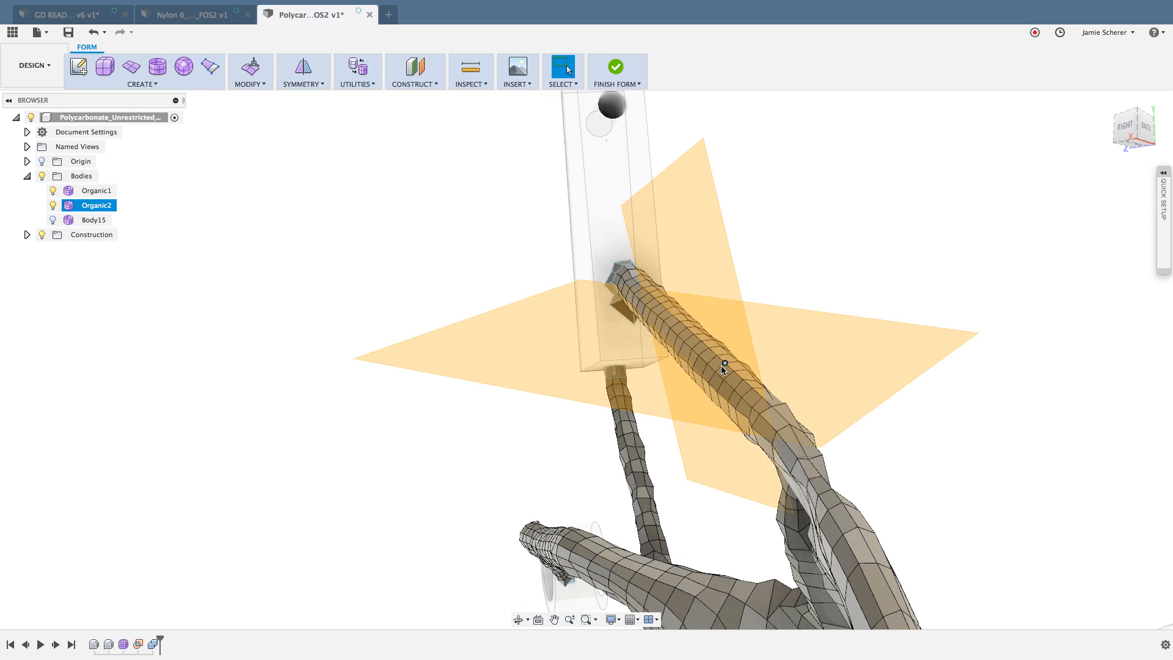
Step: Flatten the neighbouring 18-vertex edge run, one row below on the thick strut, parallel to the roughly horizontal construction plane
scroll(720, 365, up, 5)
shift+middle_drag(715, 387, 807, 460)
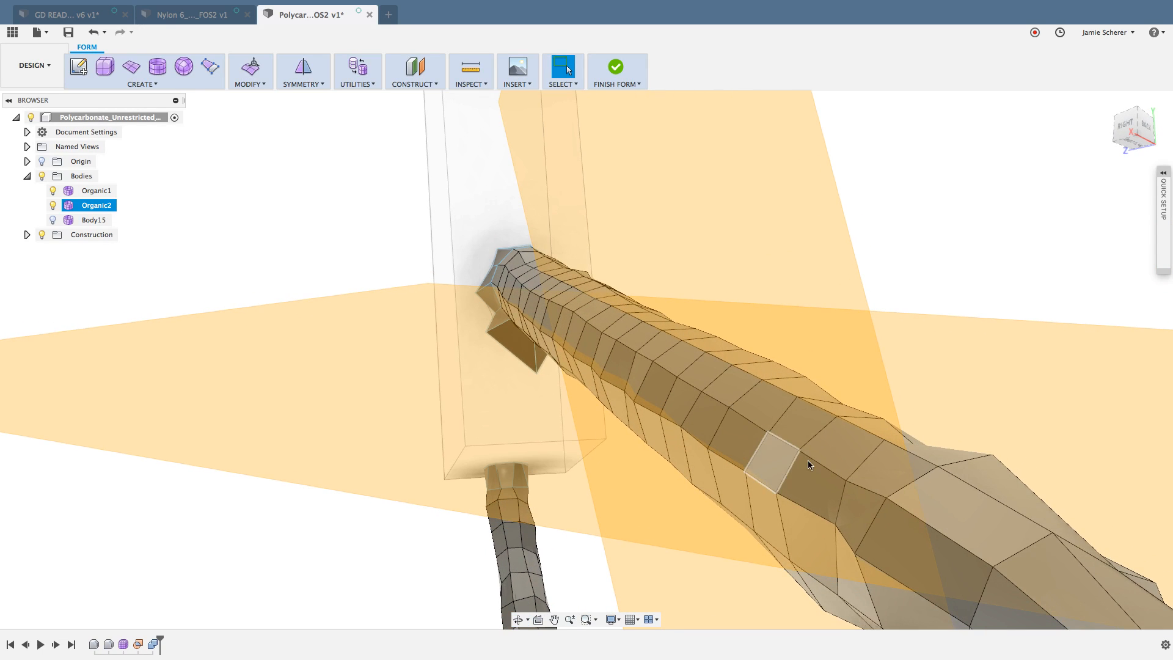
click(838, 475)
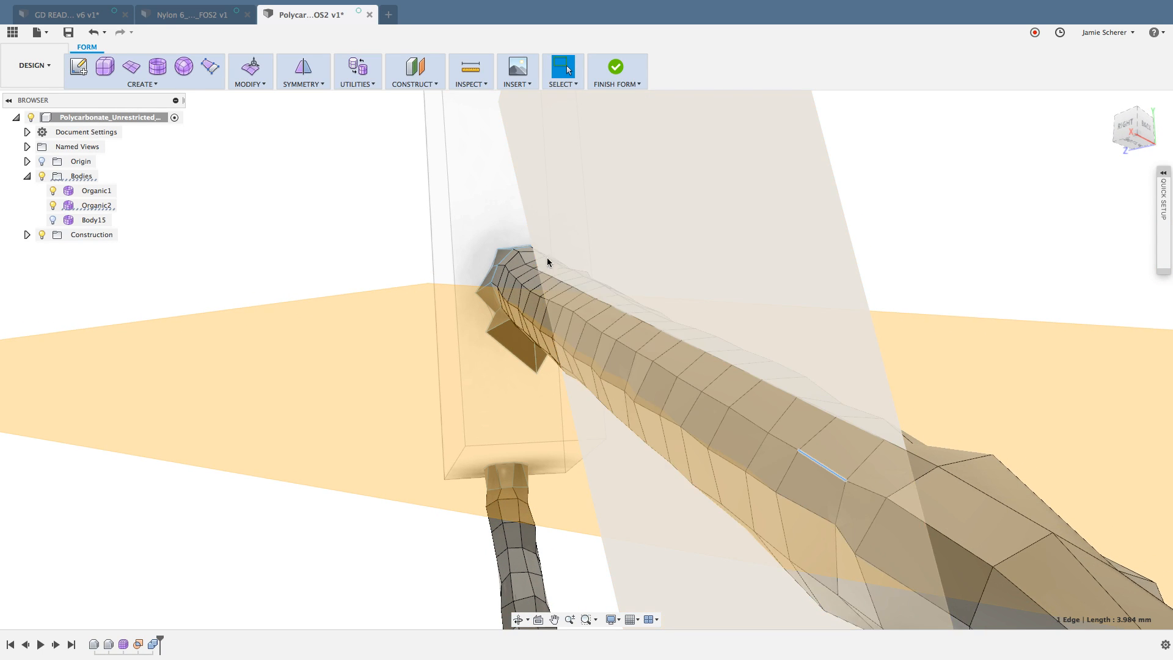
shift+middle_drag(534, 281, 518, 283)
scroll(515, 279, up, 3)
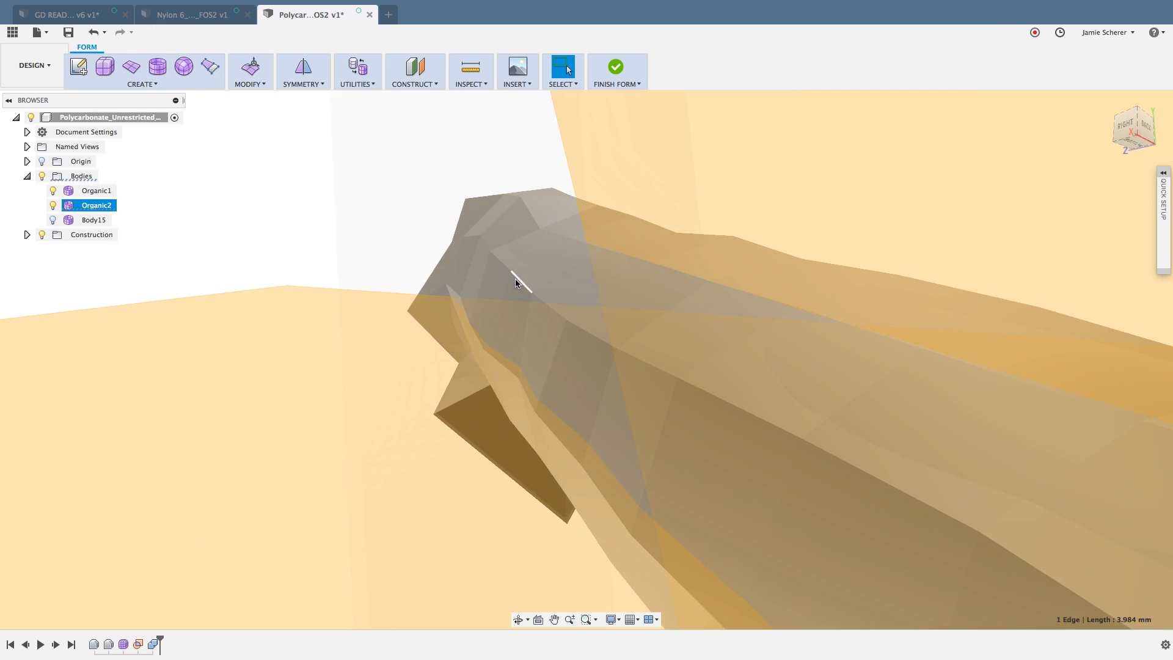
double_click(516, 280)
scroll(516, 281, down, 10)
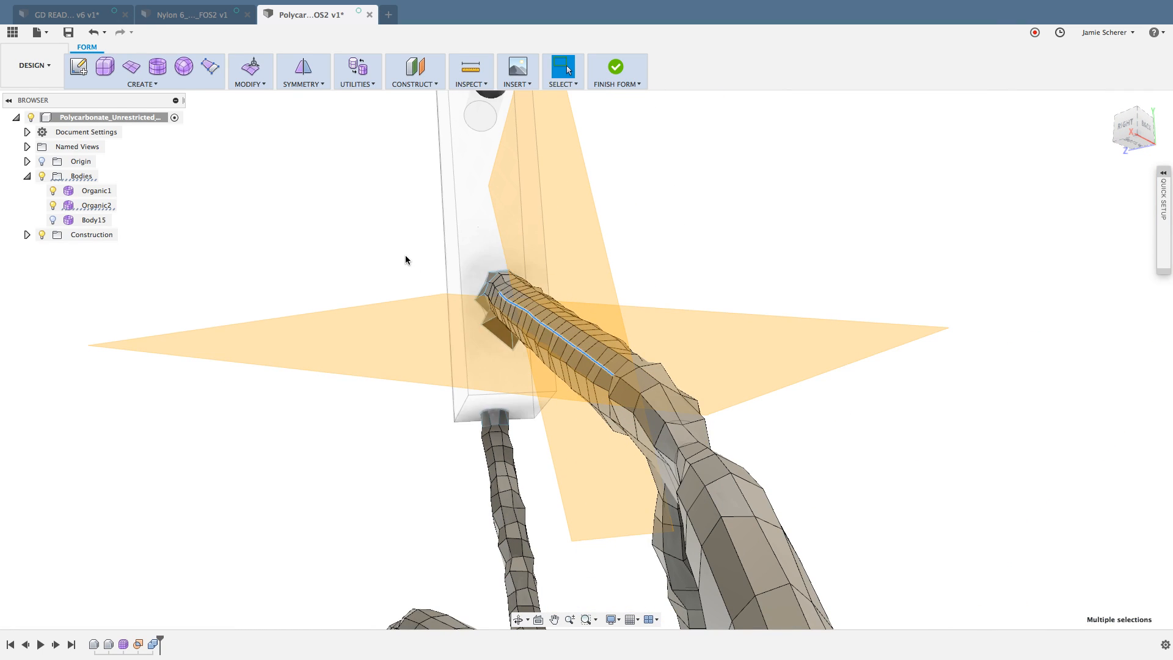
right_click(405, 255)
click(410, 225)
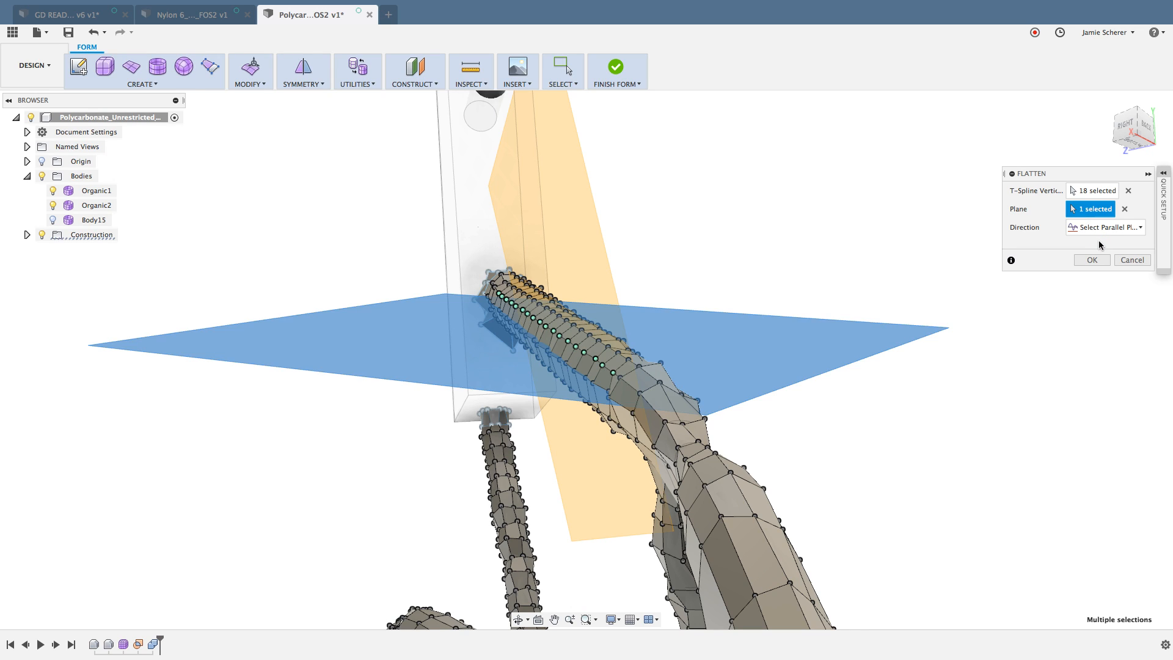
key(Return)
right_click(1021, 315)
click(666, 353)
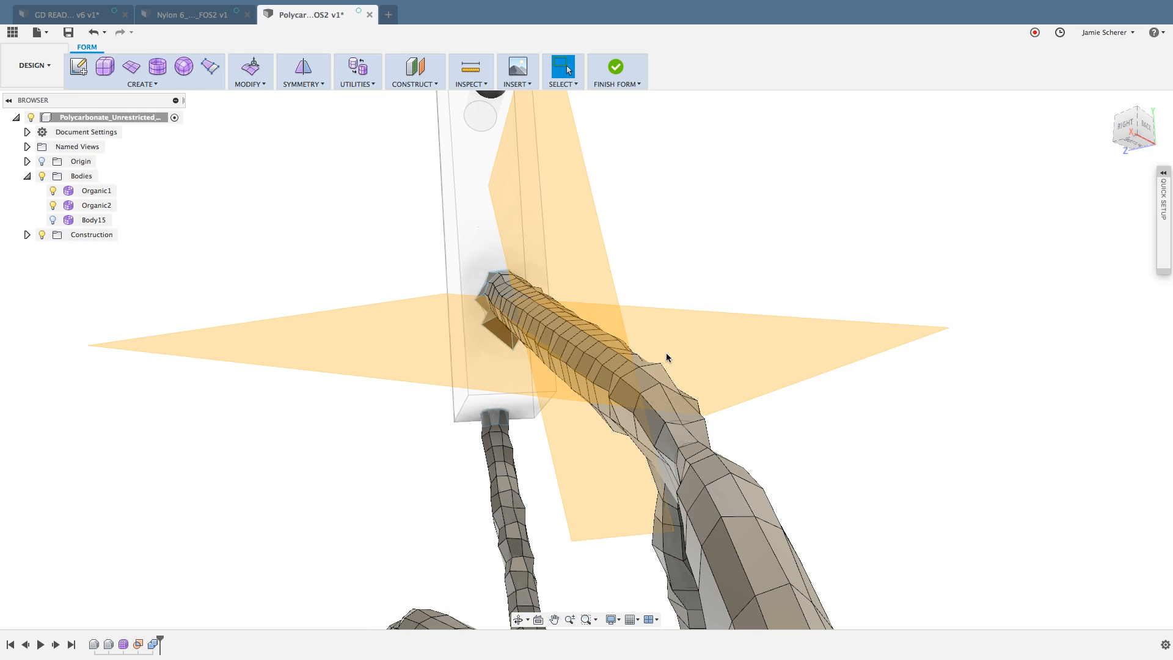
Step: Flatten the same 18-vertex edge run parallel to the upright construction plane, and hide all construction planes
click(607, 369)
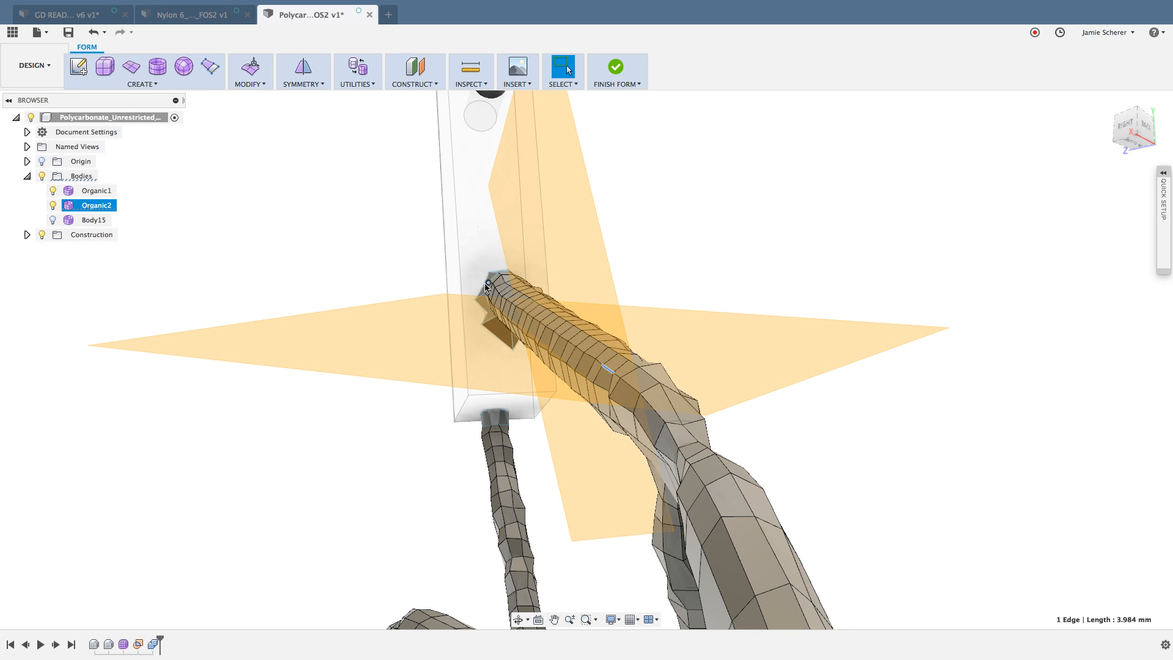
scroll(486, 286, up, 10)
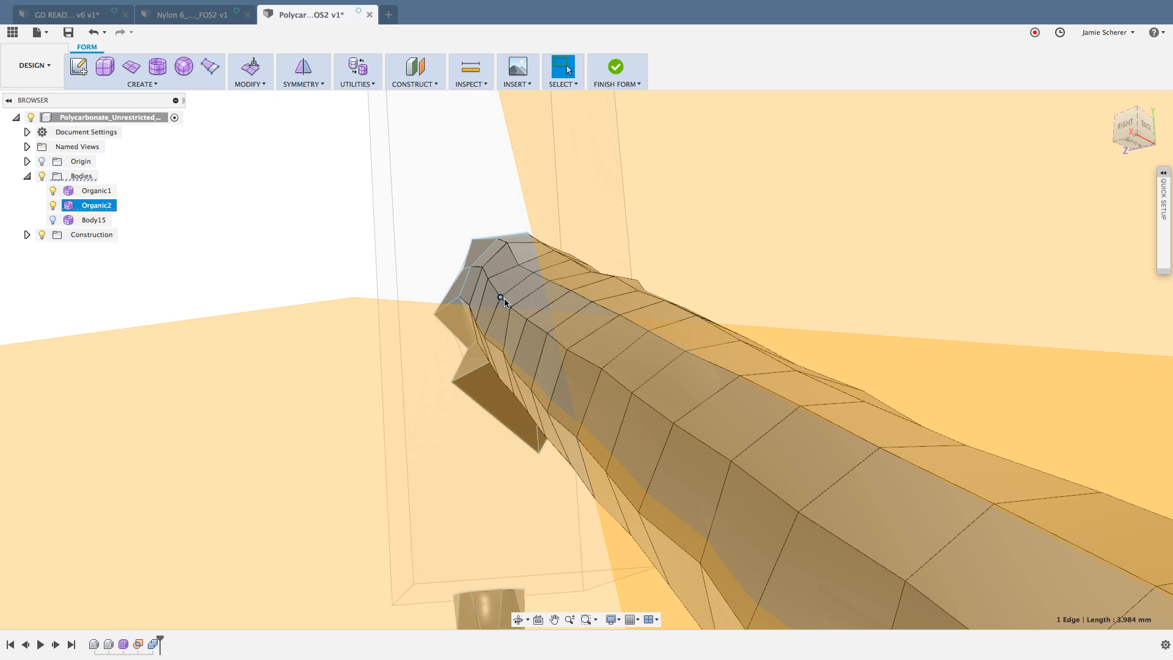
double_click(504, 299)
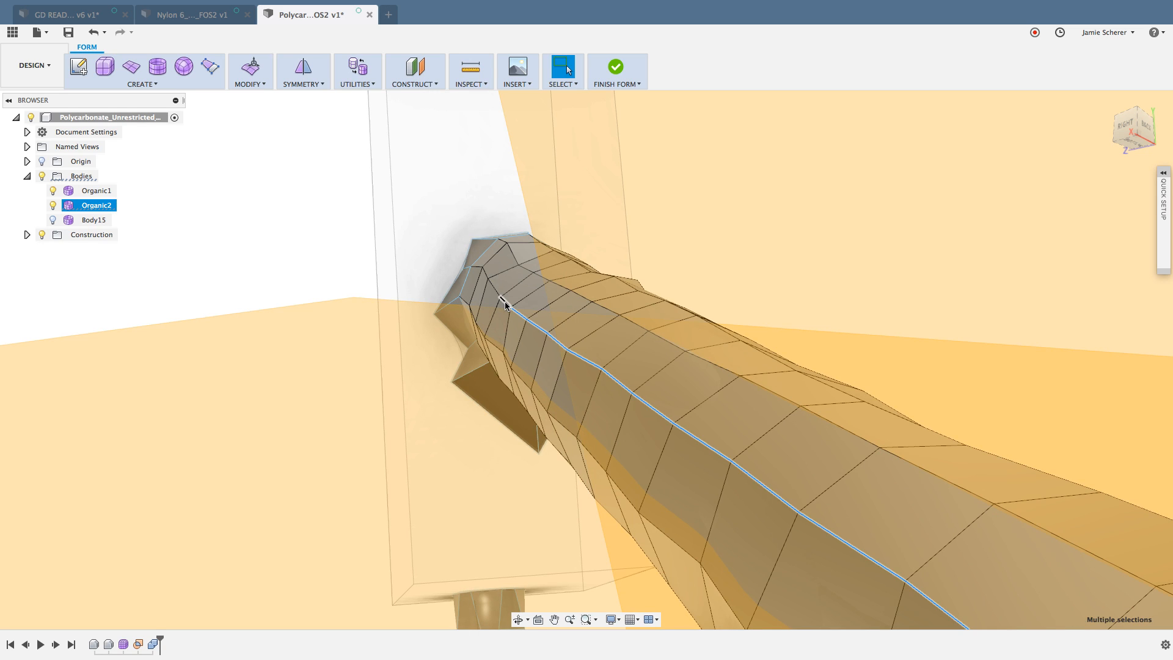
scroll(504, 304, down, 10)
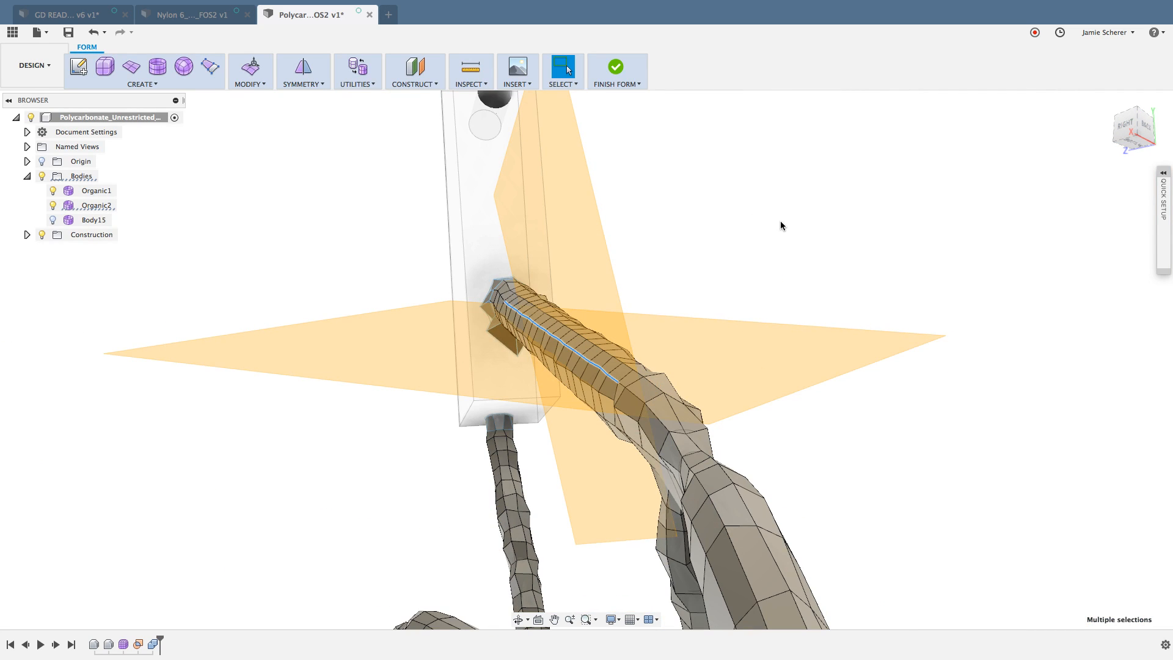
right_click(785, 221)
click(783, 188)
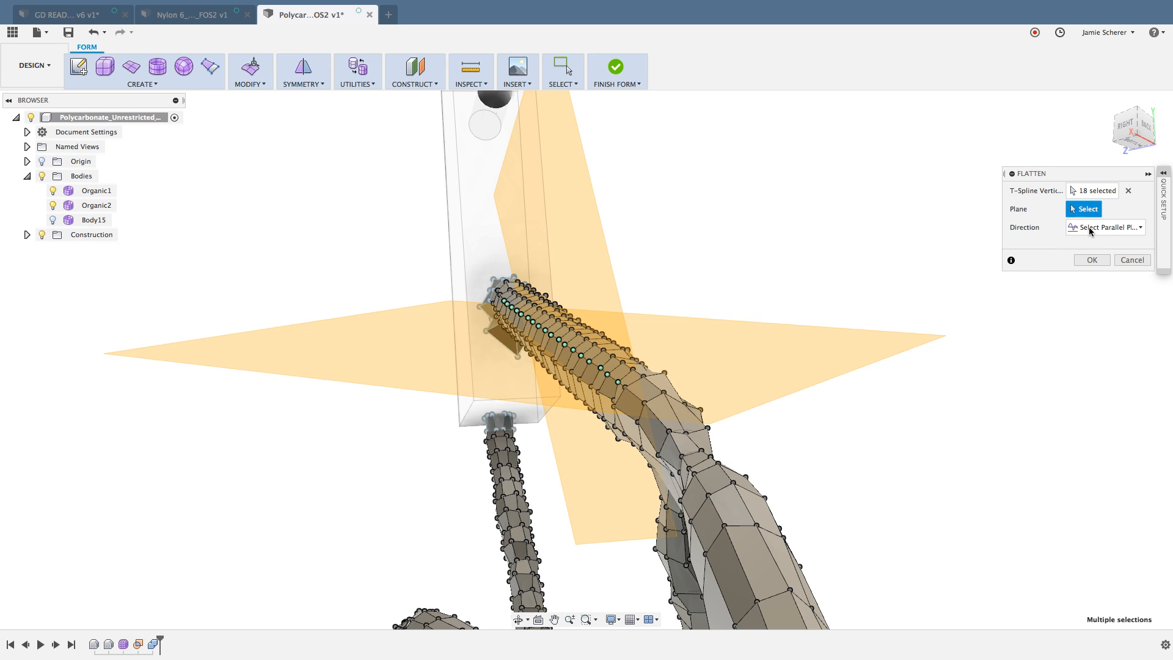
click(598, 243)
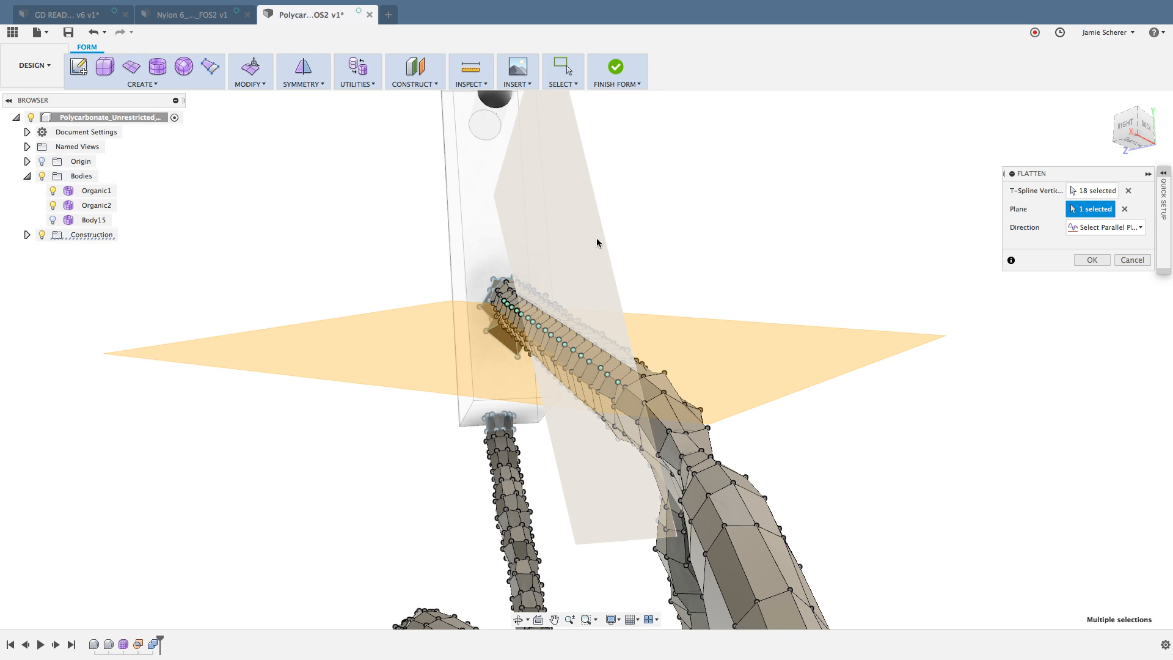
click(1097, 263)
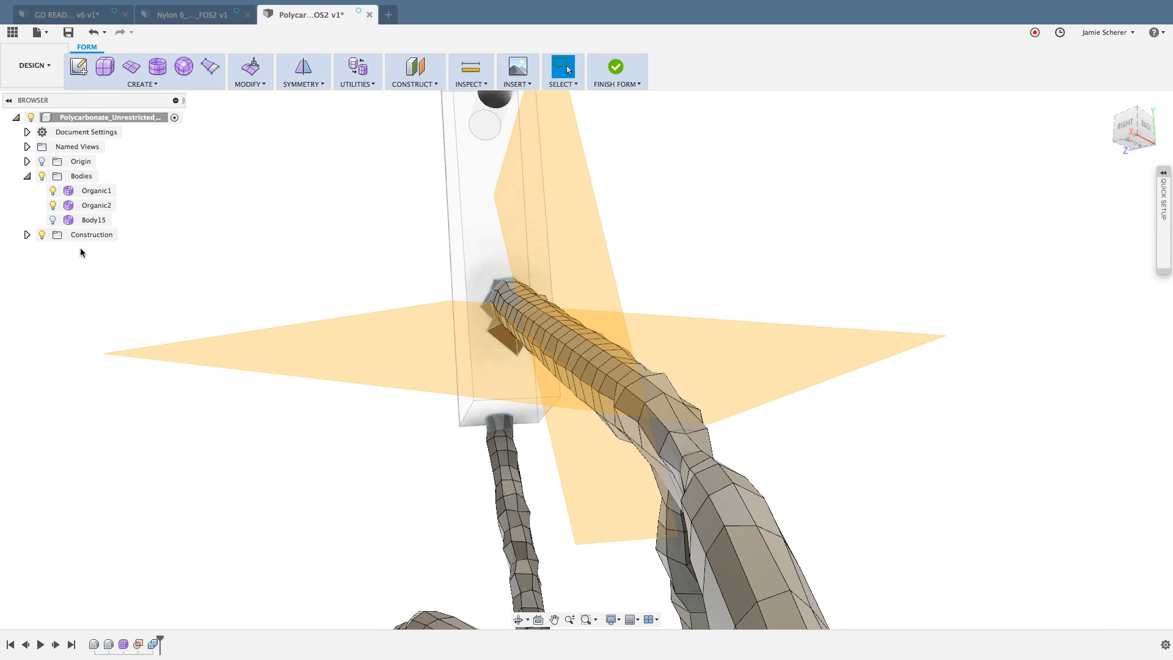
click(42, 236)
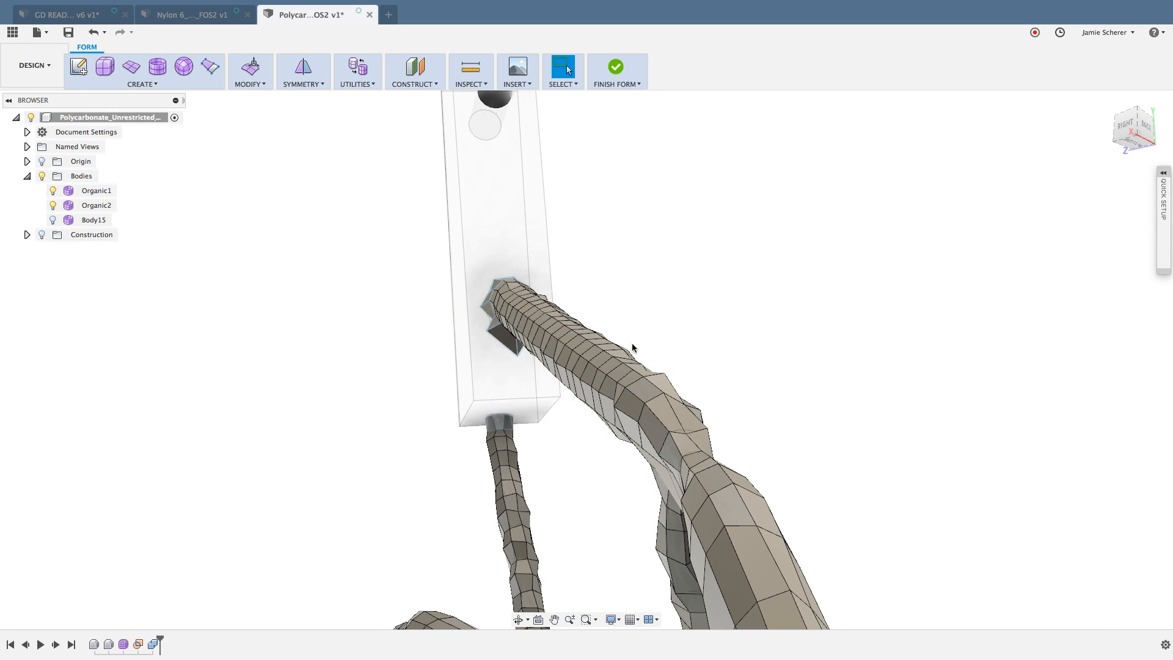
Step: Examine the thick strut's flattened edge runs and its blend into the organic body from several angles
scroll(632, 347, up, 5)
mouse_move(630, 351)
shift+middle_down()
mouse_move(659, 346)
mouse_move(636, 353)
shift+middle_up()
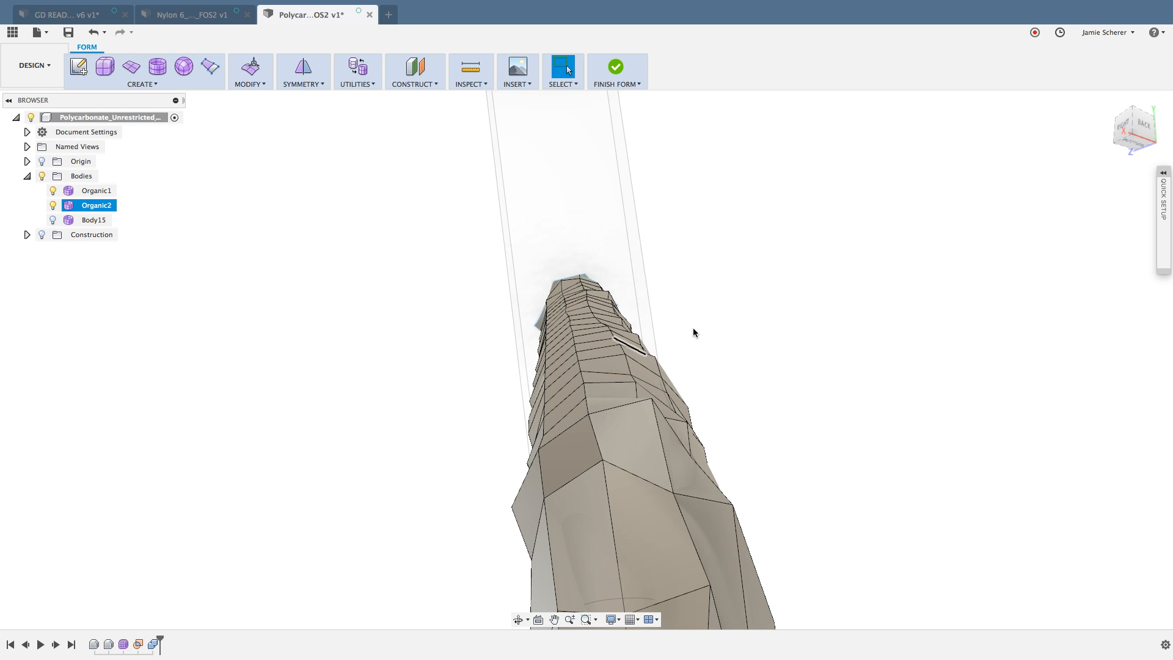
shift+middle_drag(702, 326, 716, 339)
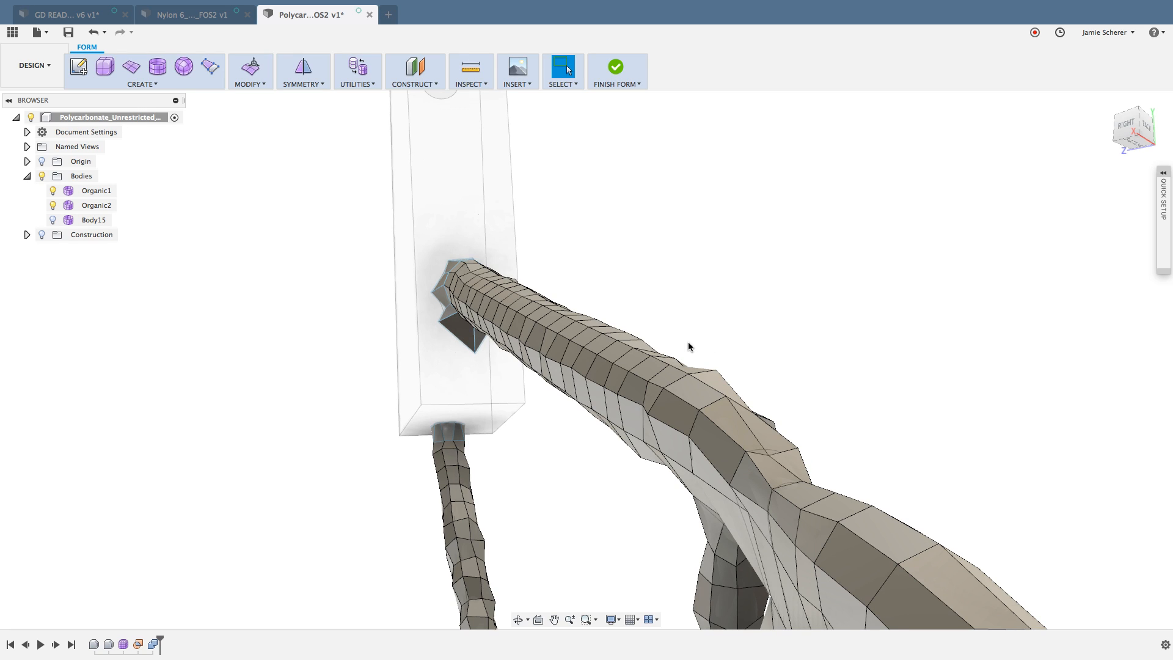
shift+middle_drag(685, 378, 699, 380)
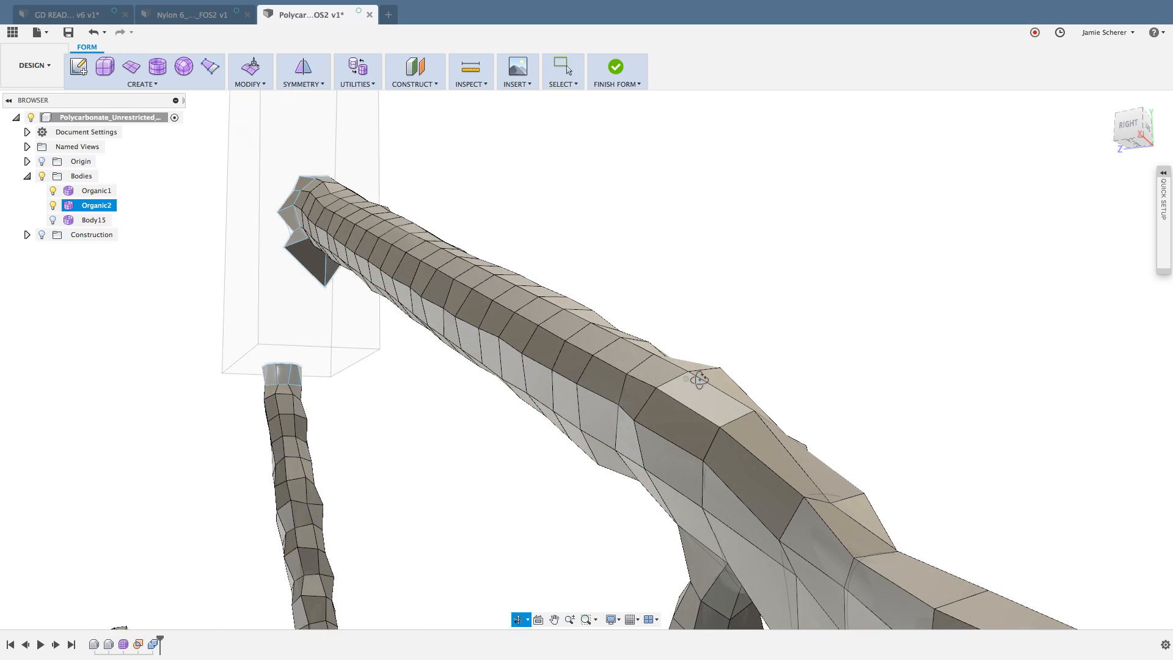
click(317, 86)
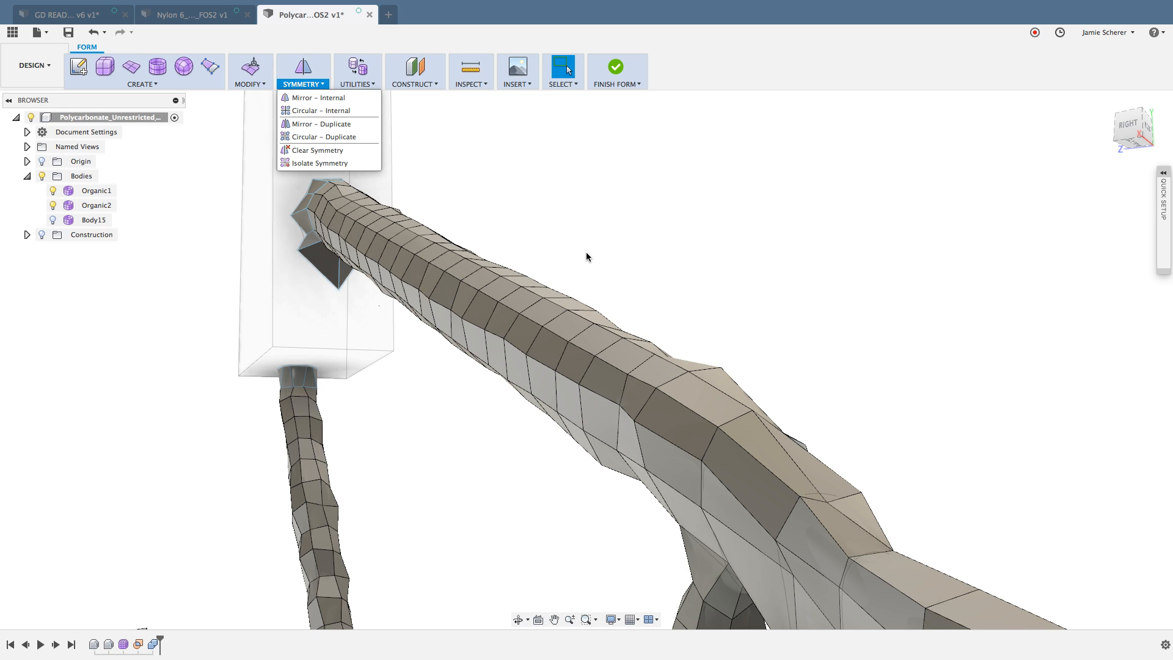
shift+middle_drag(587, 255, 685, 299)
click(685, 300)
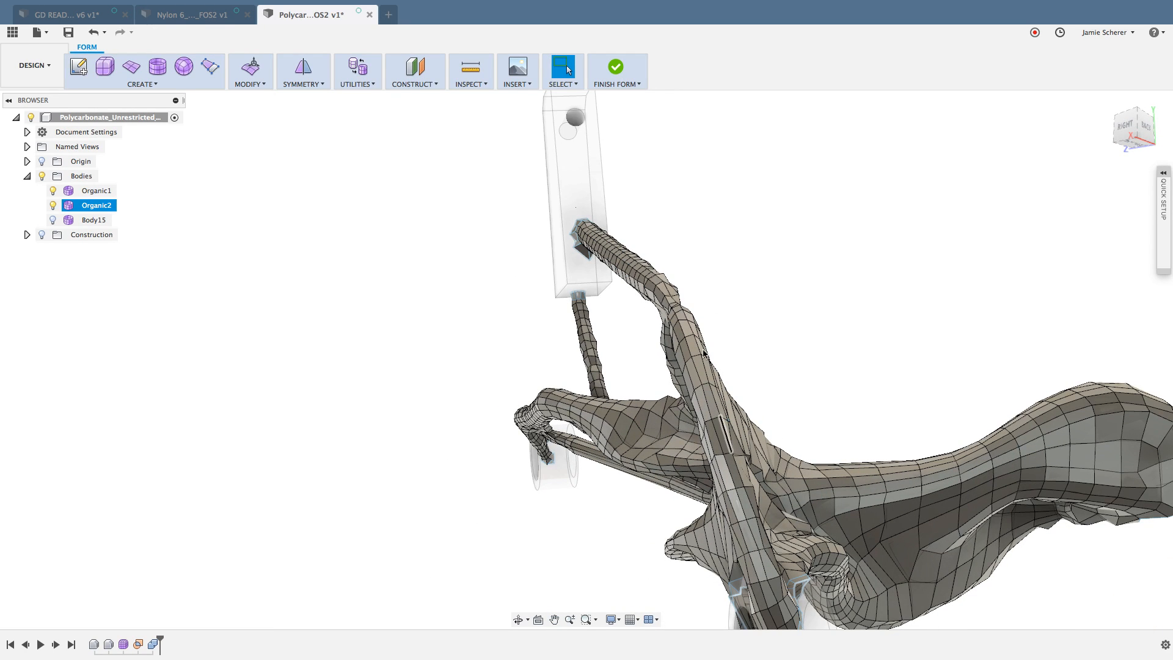
scroll(642, 272, up, 5)
scroll(641, 278, up, 1)
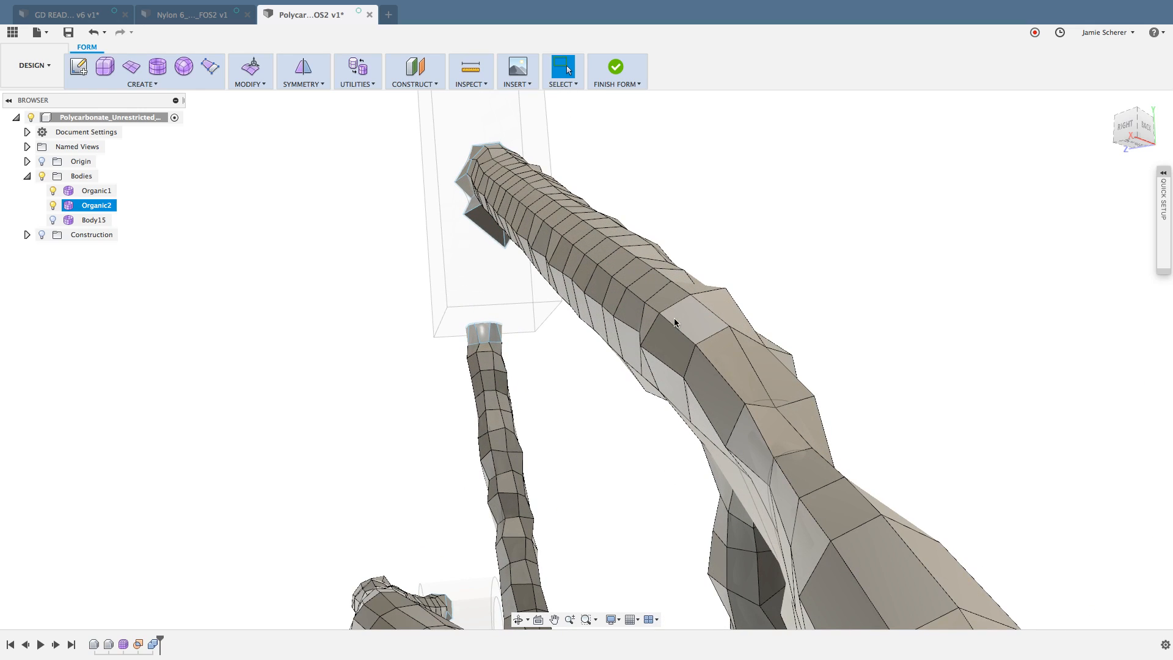
shift+middle_drag(675, 319, 692, 317)
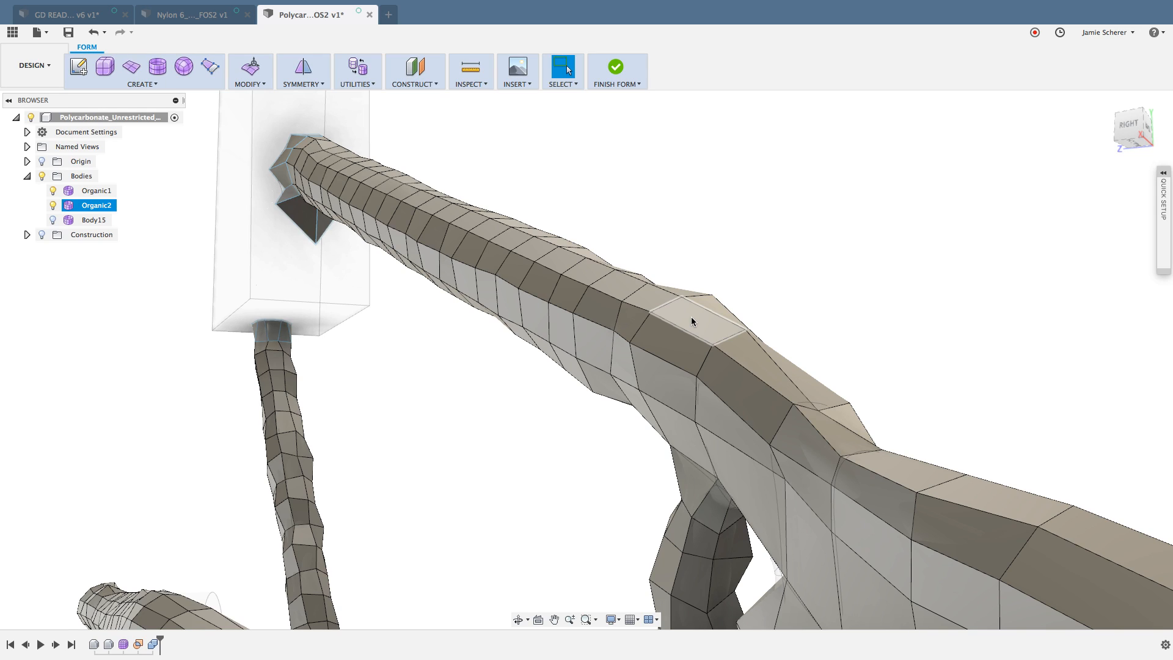
Step: Delete the full ring of faces around the thick strut just before it widens into the main organic body
scroll(664, 273, up, 2)
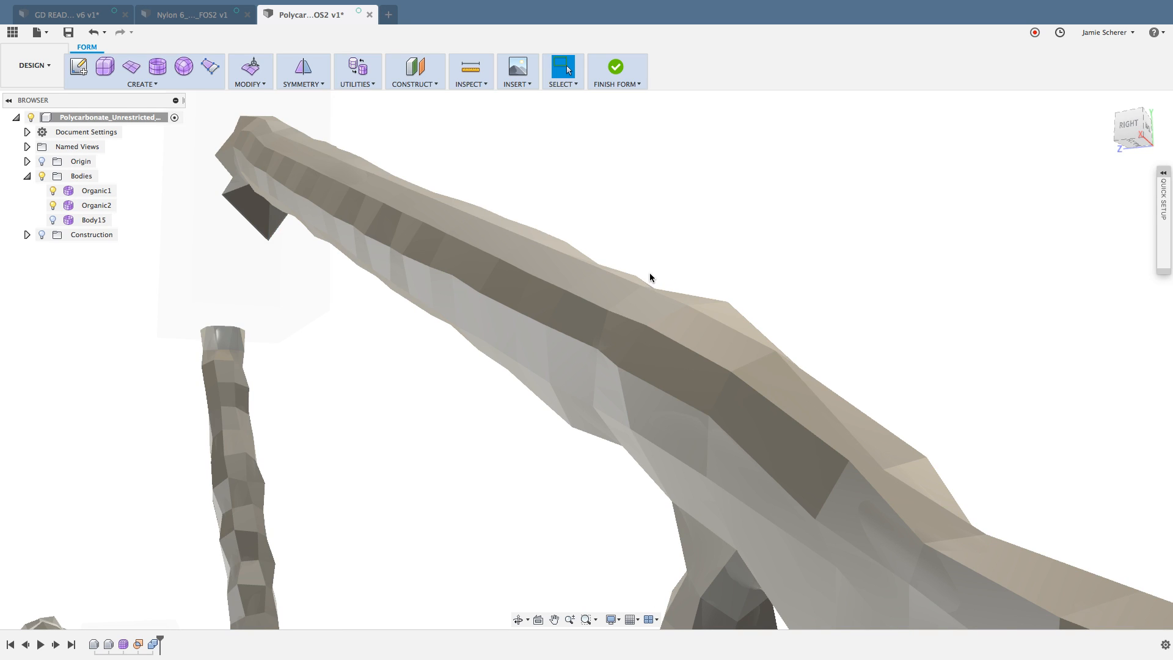
shift+middle_drag(650, 273, 662, 272)
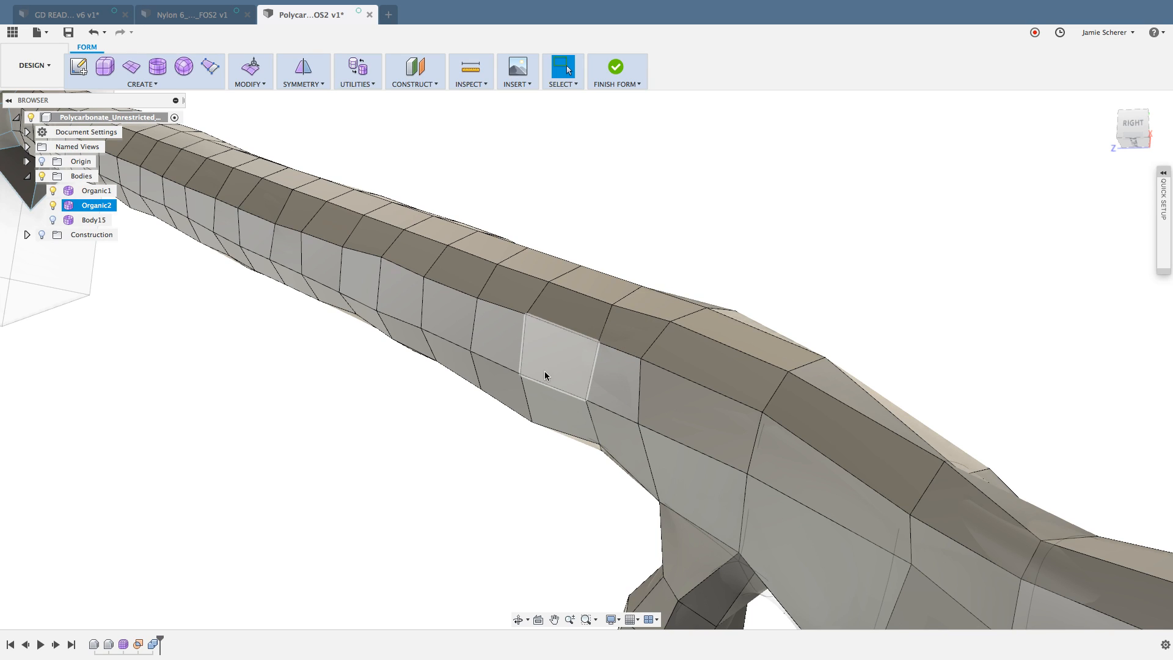
click(555, 360)
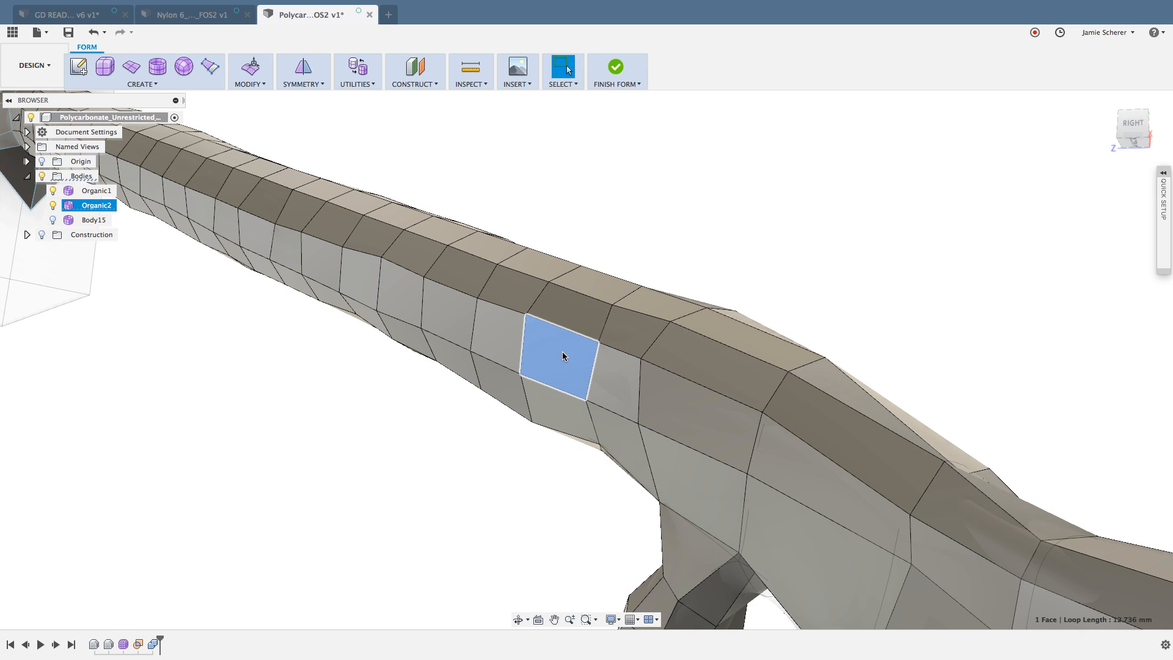
double_click(578, 318)
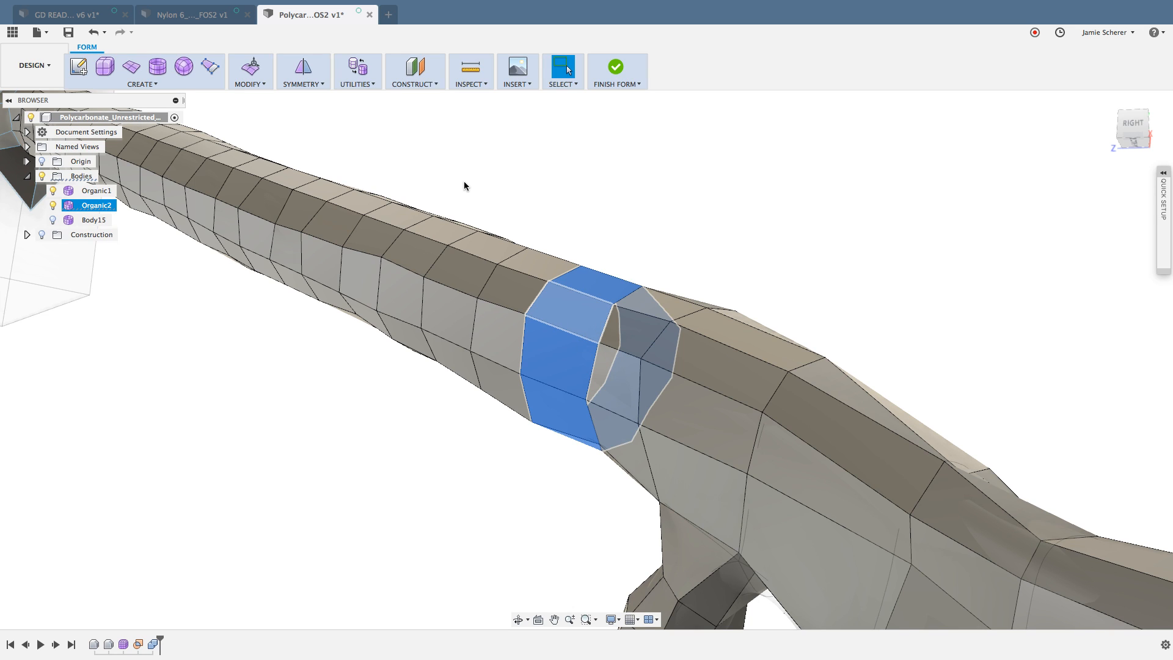
key(Delete)
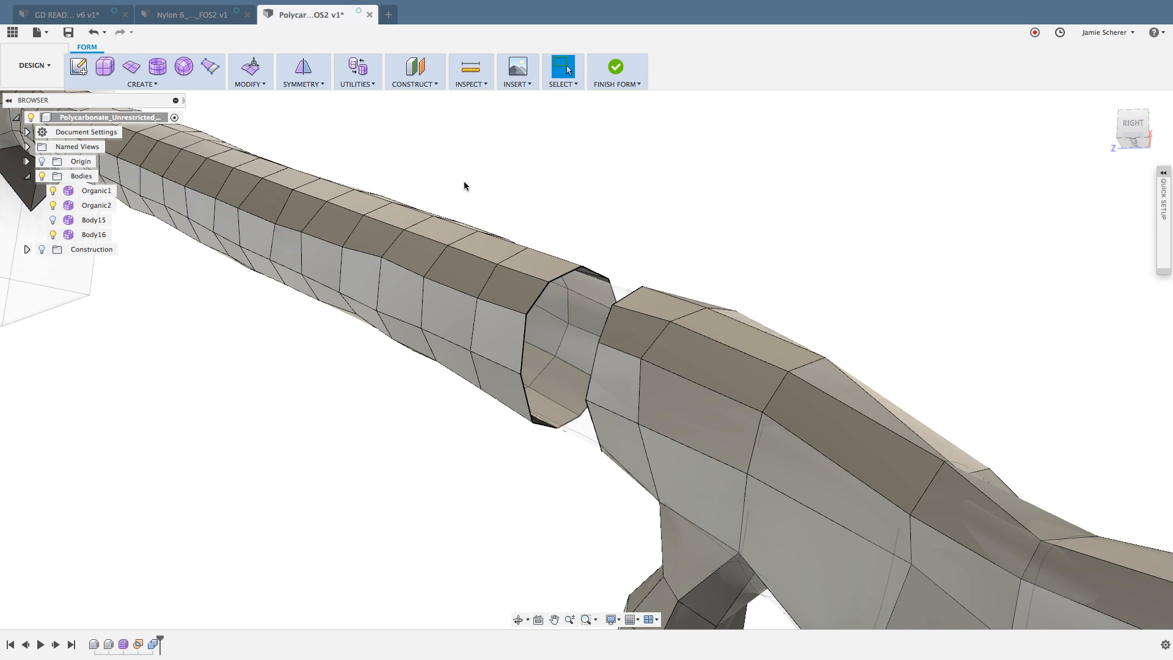
Step: Delete the ring of faces around the strut near the mounting block, separating the strut section from its end
middle_drag(464, 182, 555, 238)
scroll(555, 238, down, 2)
scroll(331, 248, up, 5)
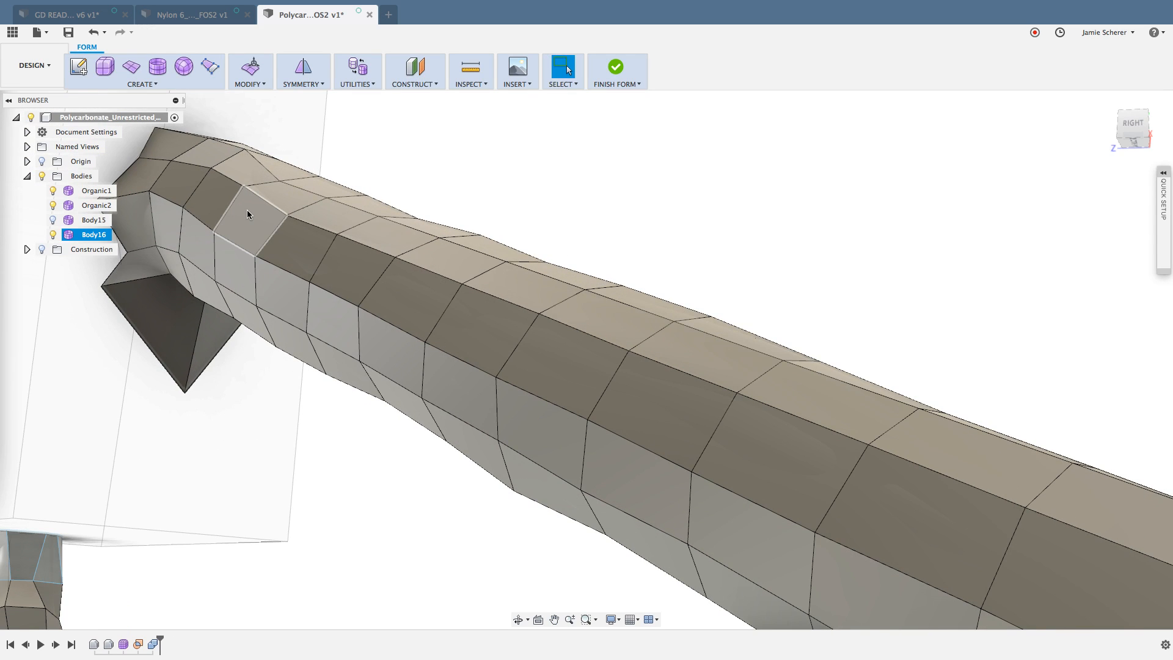
click(223, 197)
double_click(222, 197)
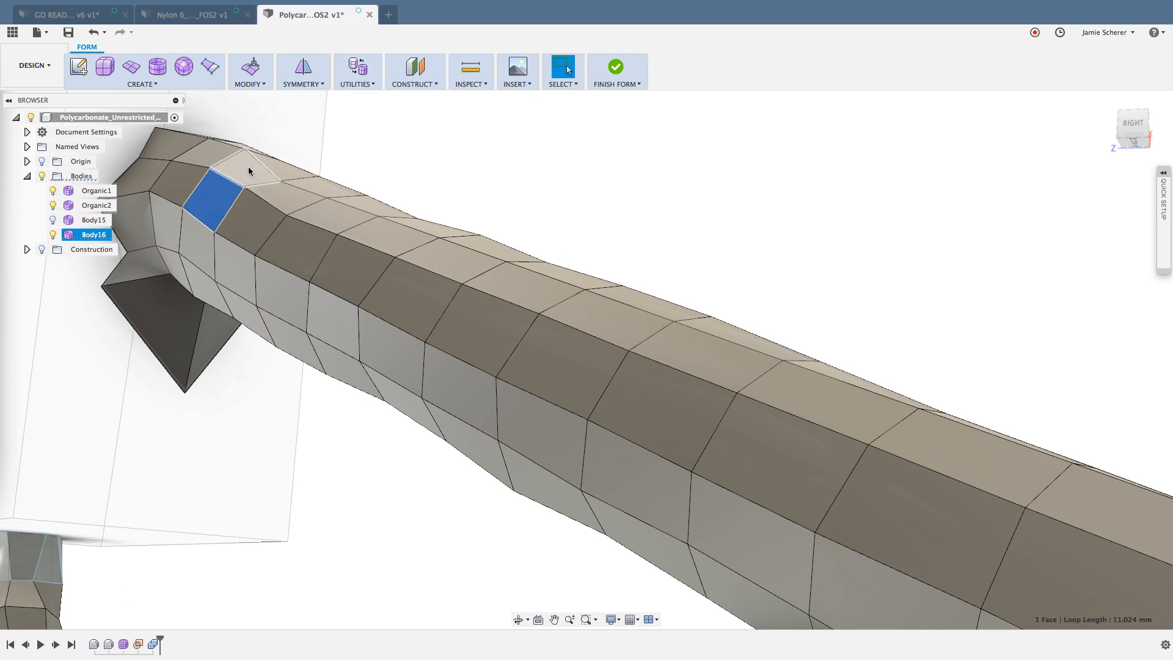
key(Delete)
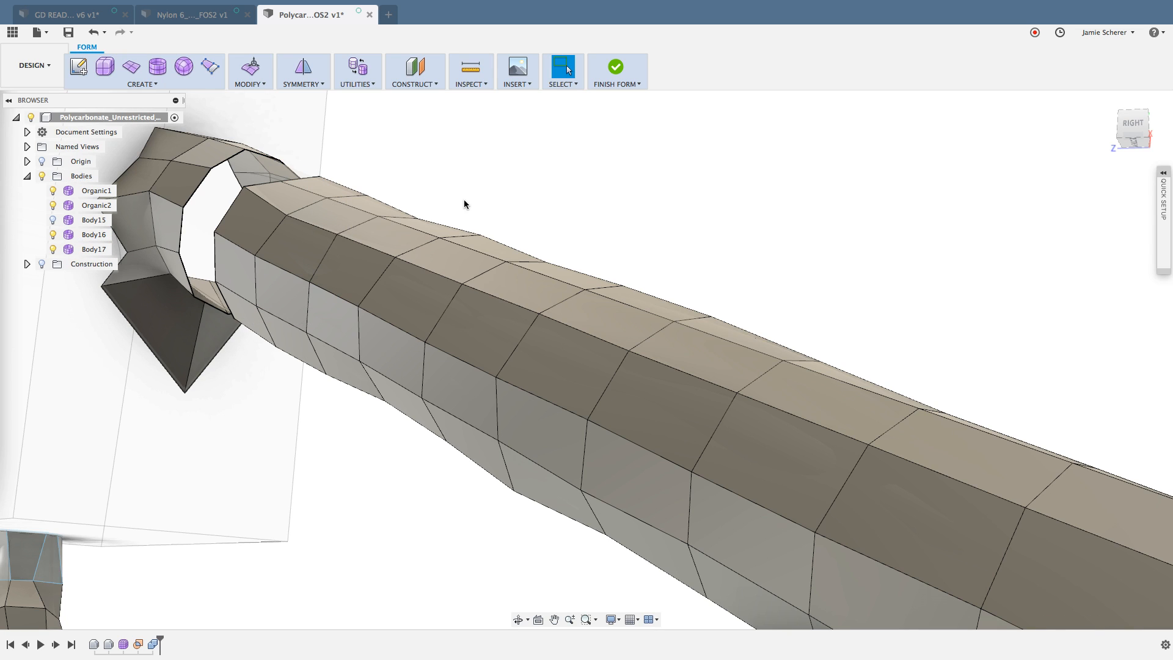
scroll(486, 210, down, 5)
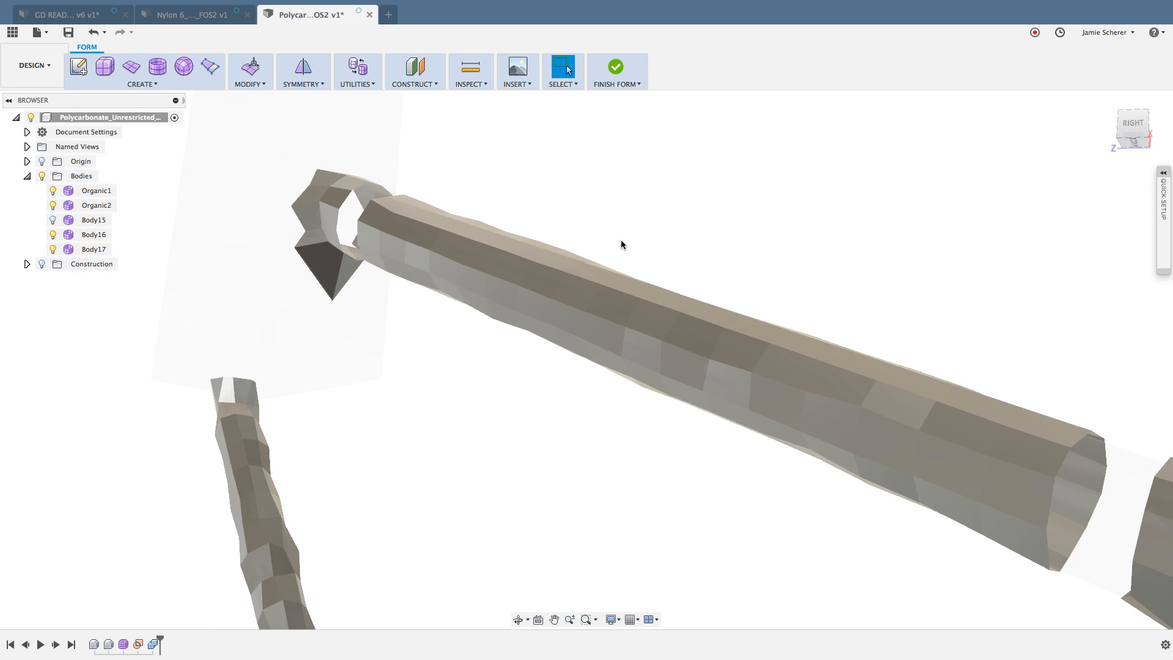
click(645, 314)
shift+middle_drag(720, 242, 728, 218)
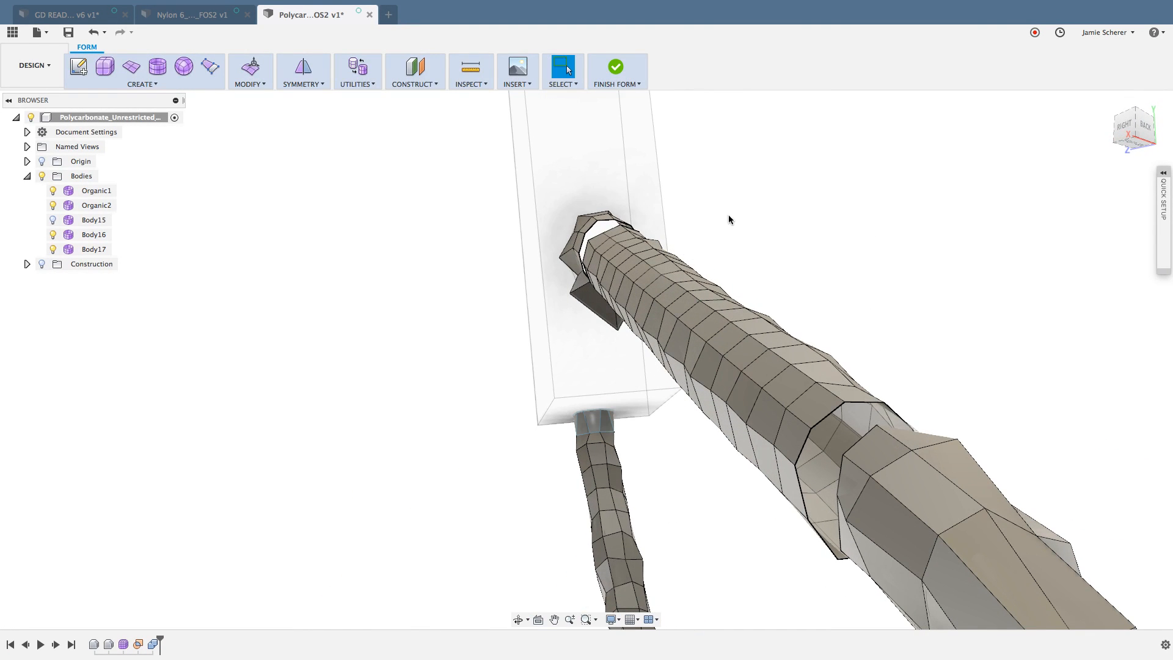
click(319, 85)
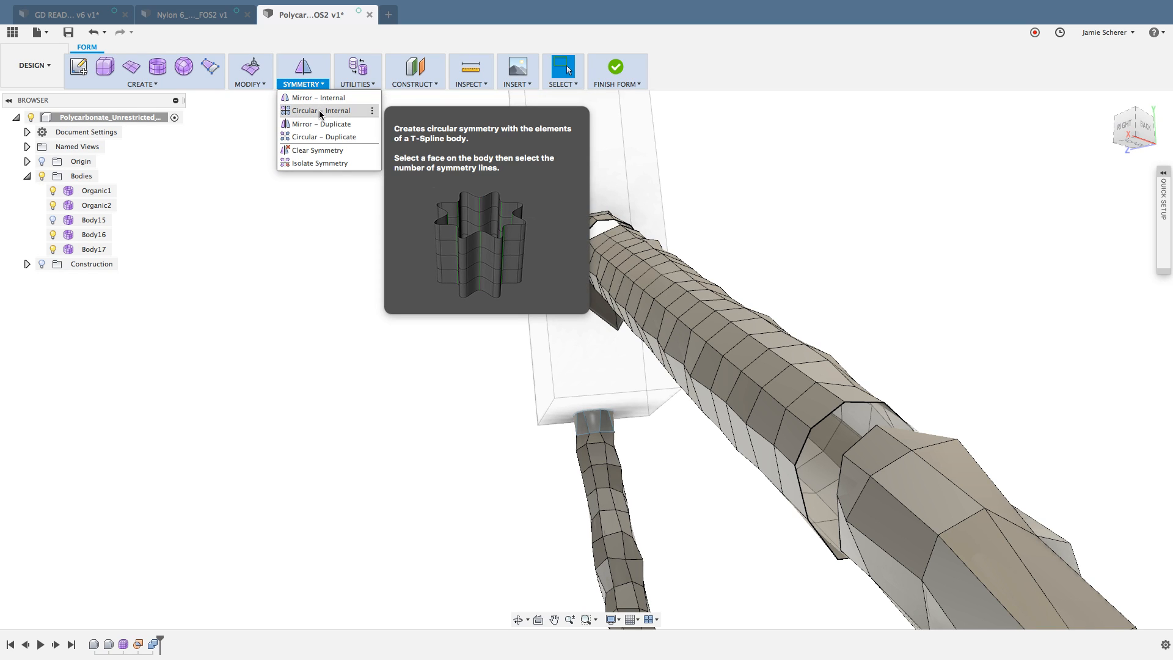
click(320, 111)
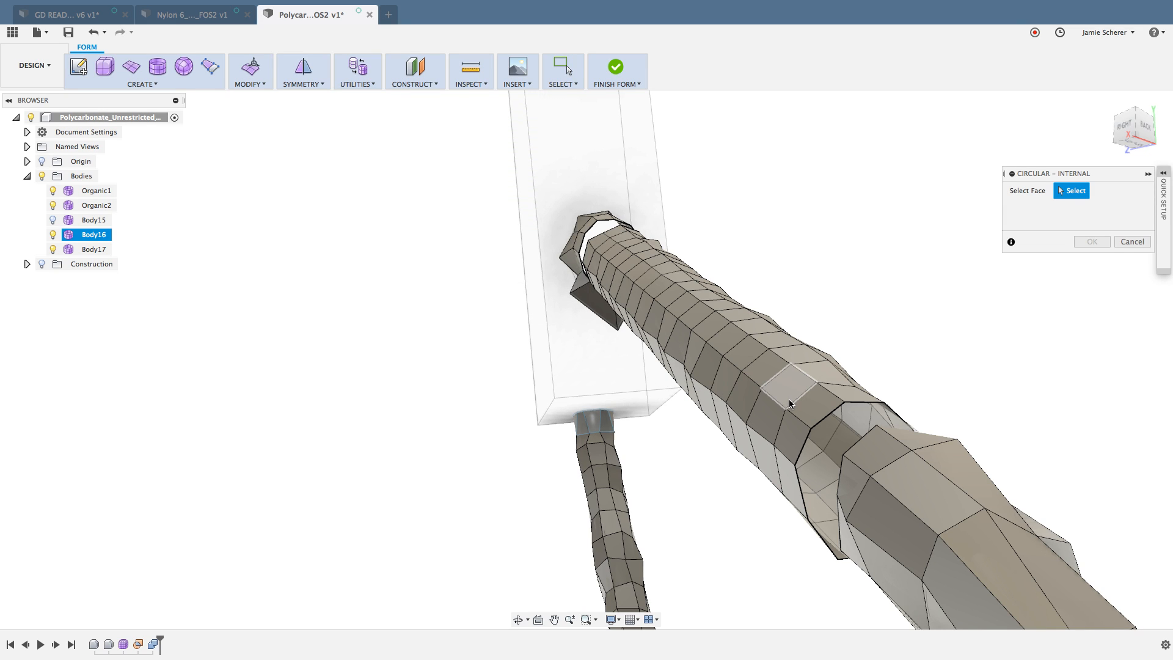
mouse_move(787, 400)
shift+middle_down()
mouse_move(777, 403)
mouse_move(786, 386)
shift+middle_up()
click(772, 413)
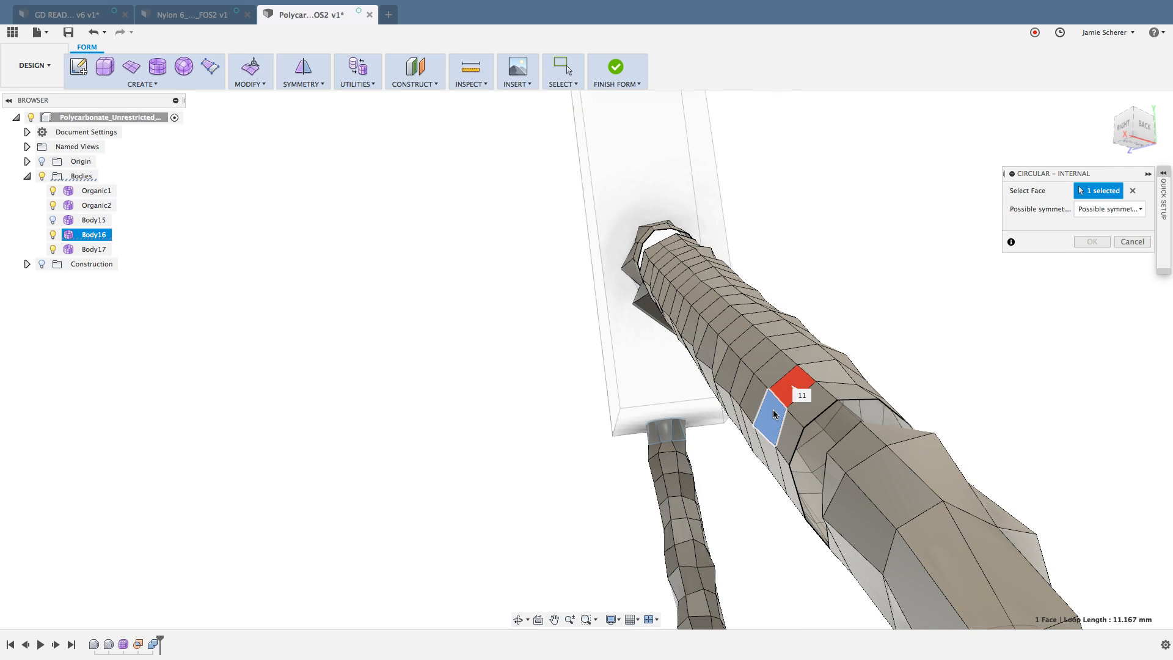
key(Escape)
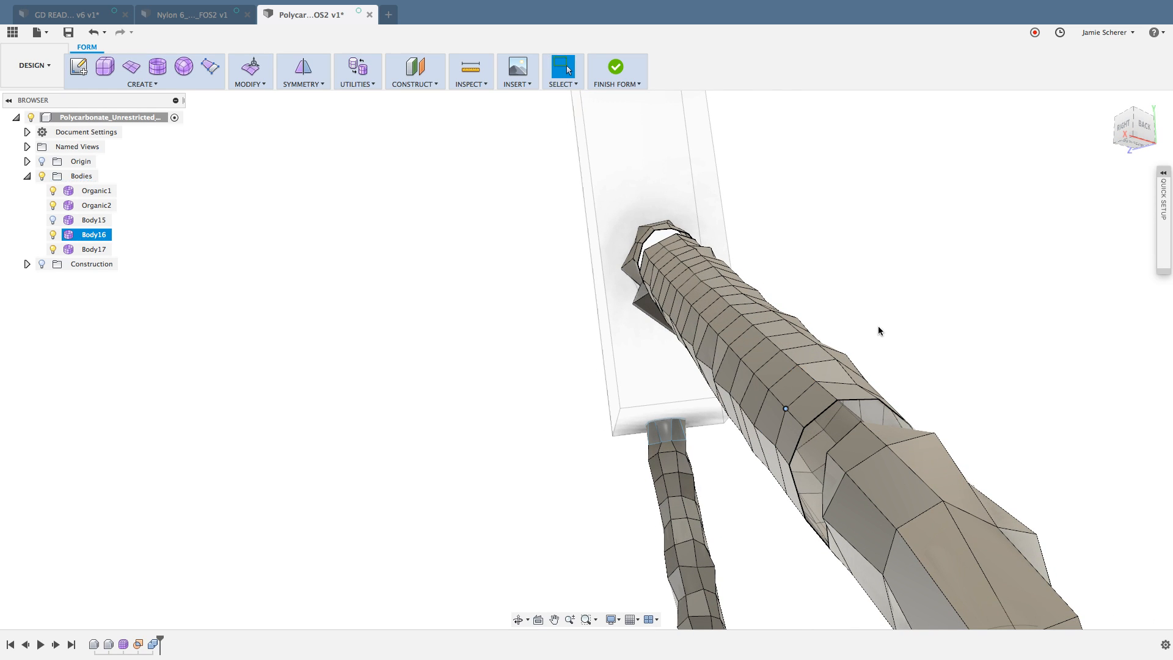
Step: Try a Circular - Internal symmetry on the separated strut section using two neighbouring faces around its circumference
right_drag(881, 275, 880, 274)
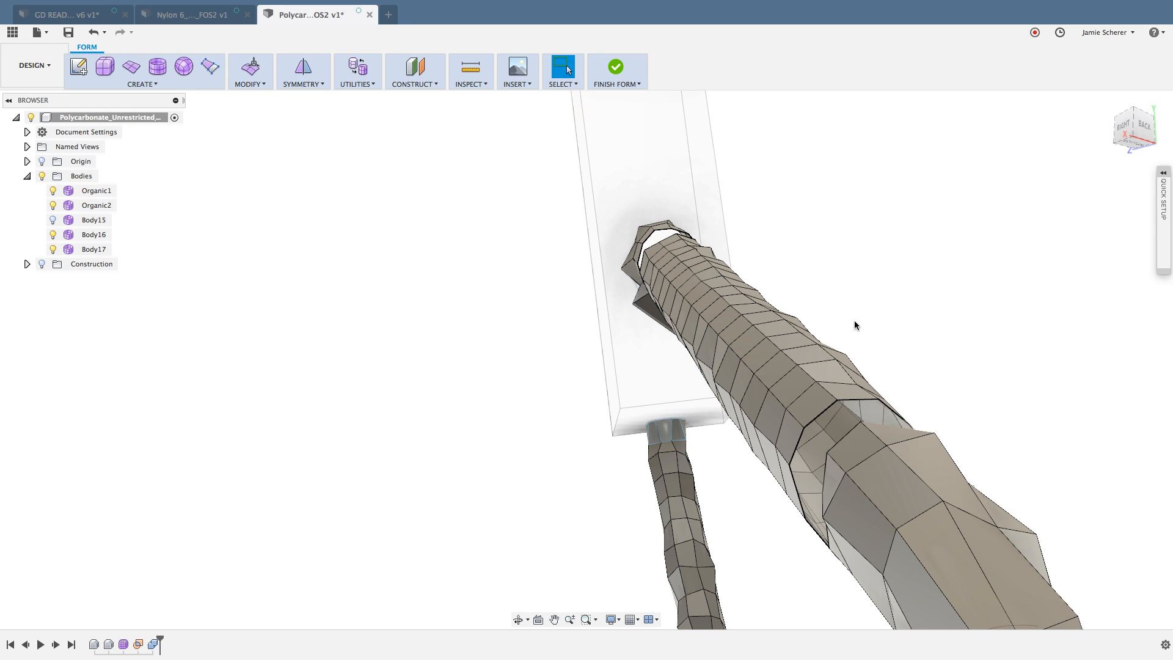
click(779, 368)
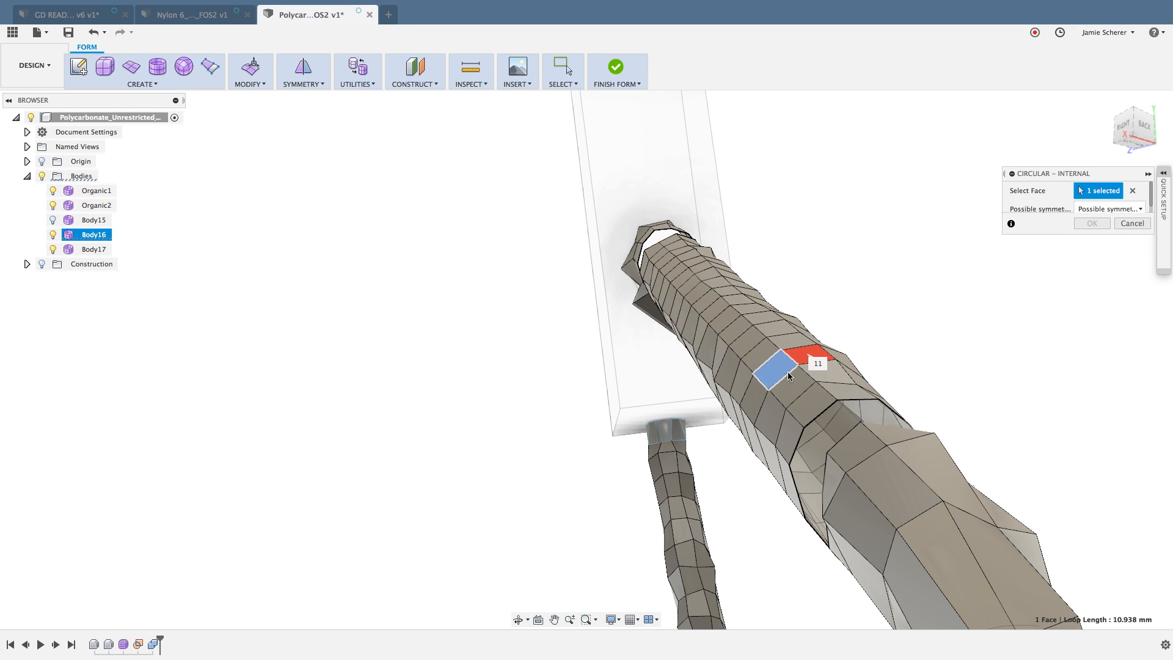
scroll(792, 366, up, 5)
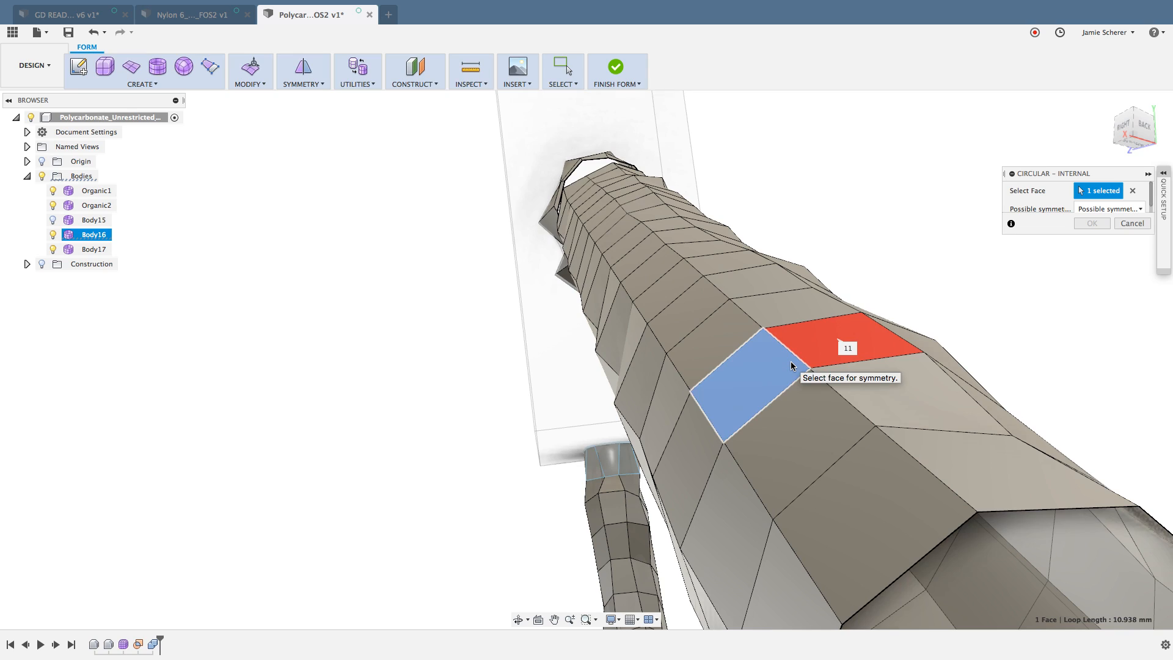
click(845, 342)
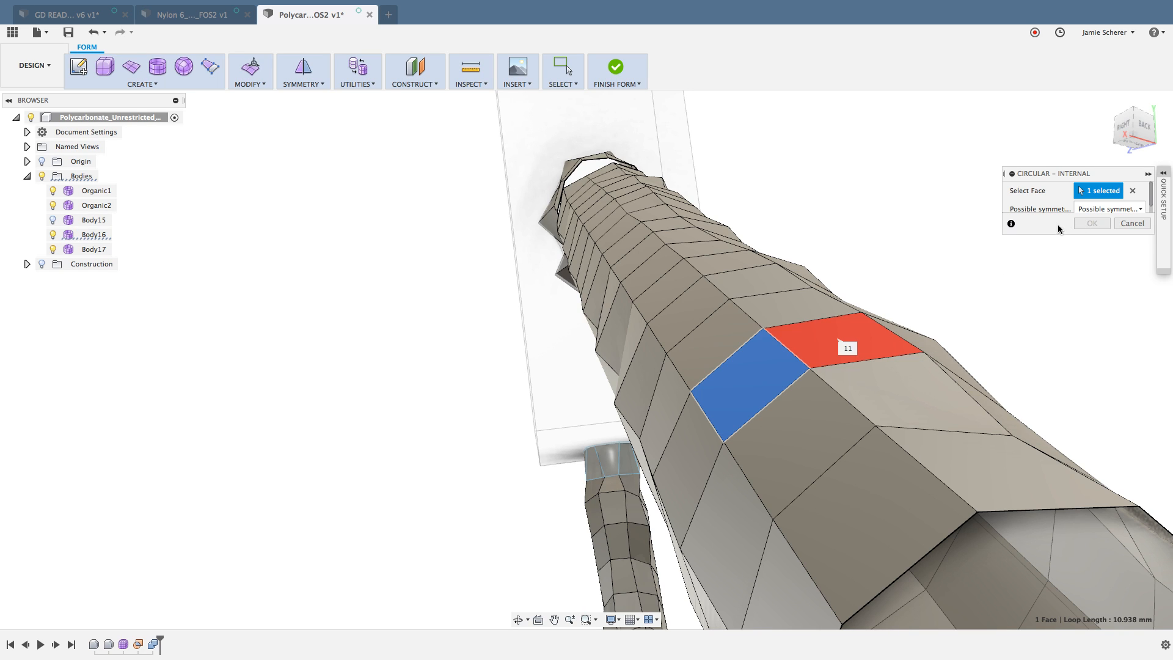
scroll(1116, 210, down, 1)
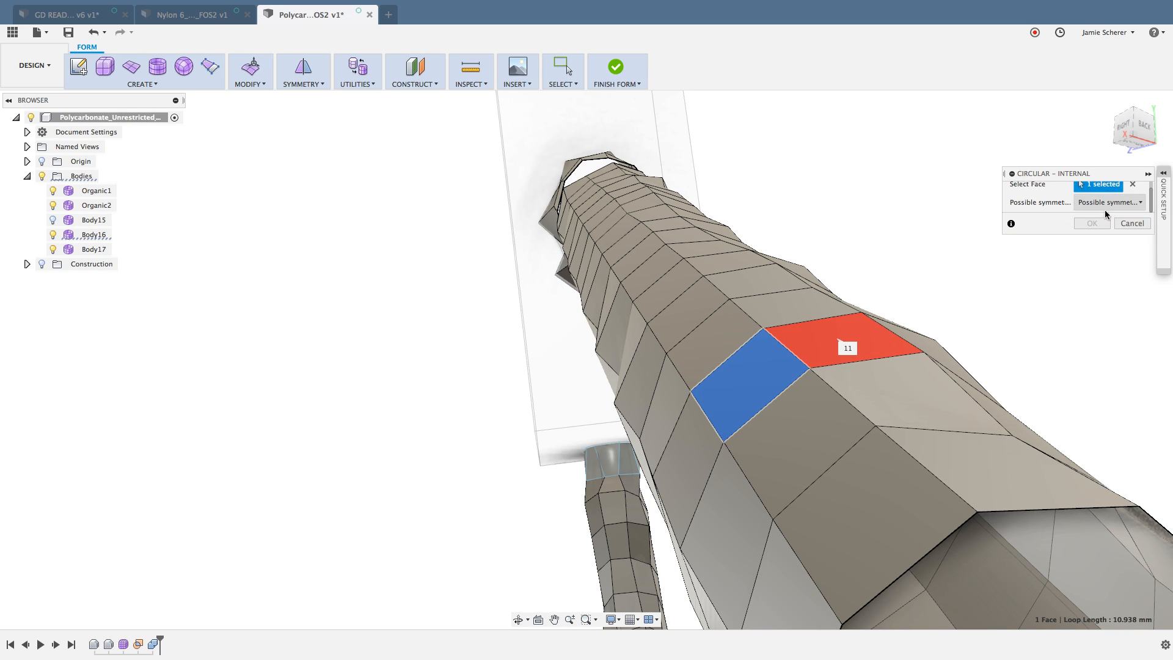
click(848, 330)
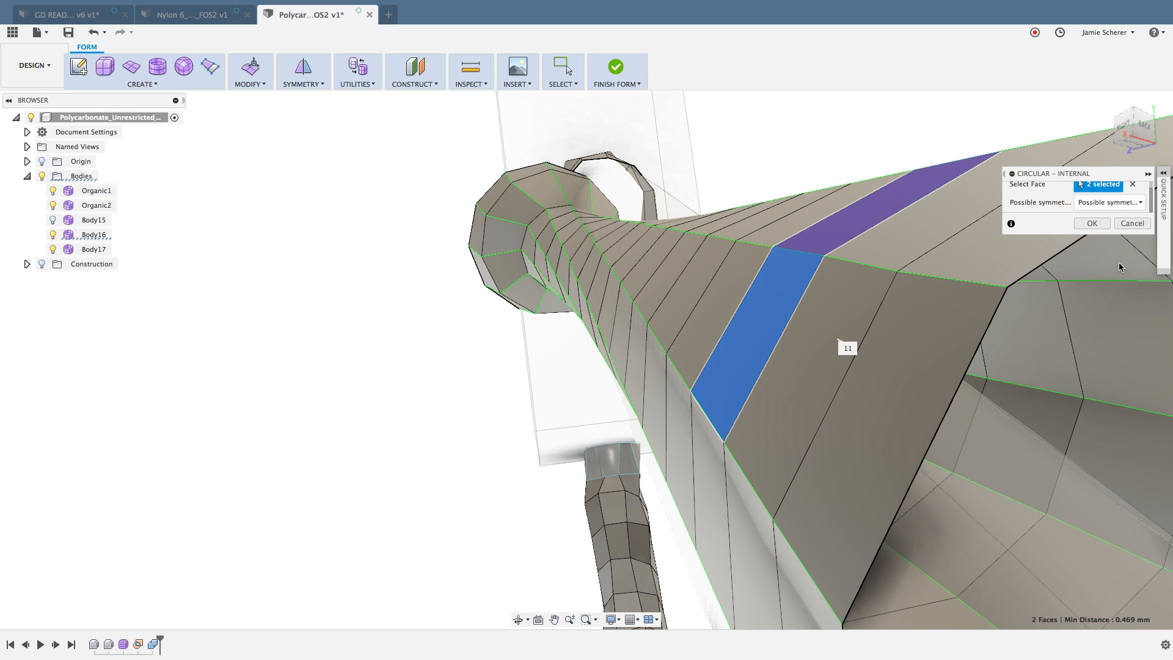
shift+middle_drag(985, 353, 915, 325)
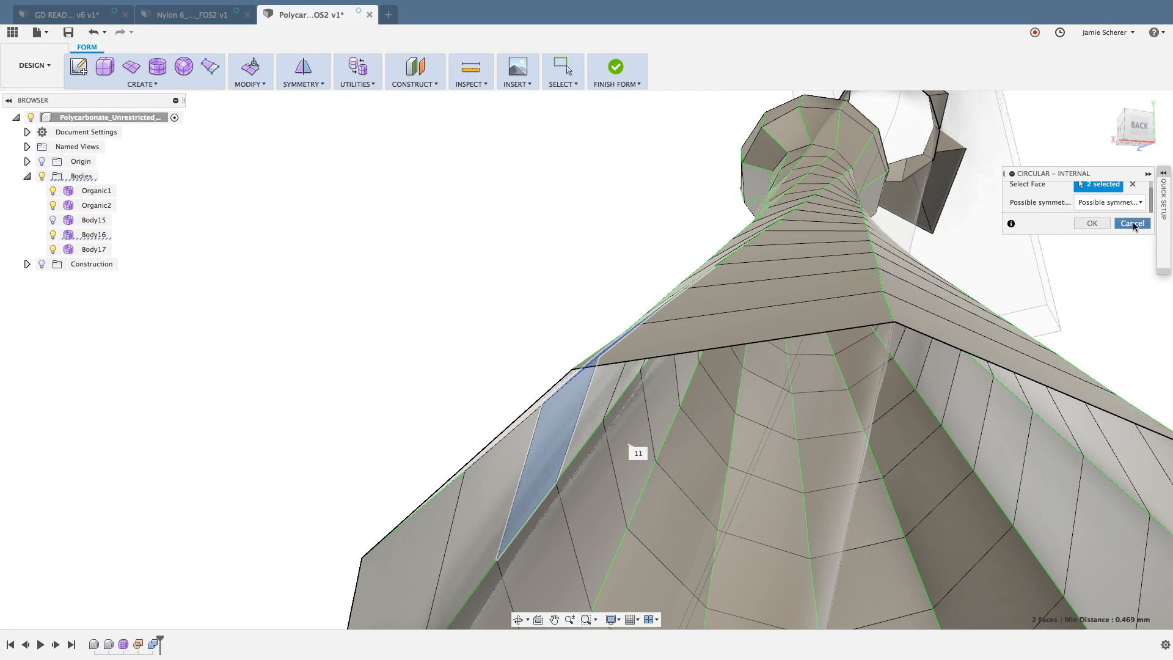
click(1132, 224)
Step: Try to apply Circular - Internal with 11 sided symmetry from a face inside the strut section's open end
click(778, 331)
shift+middle_drag(778, 332, 830, 328)
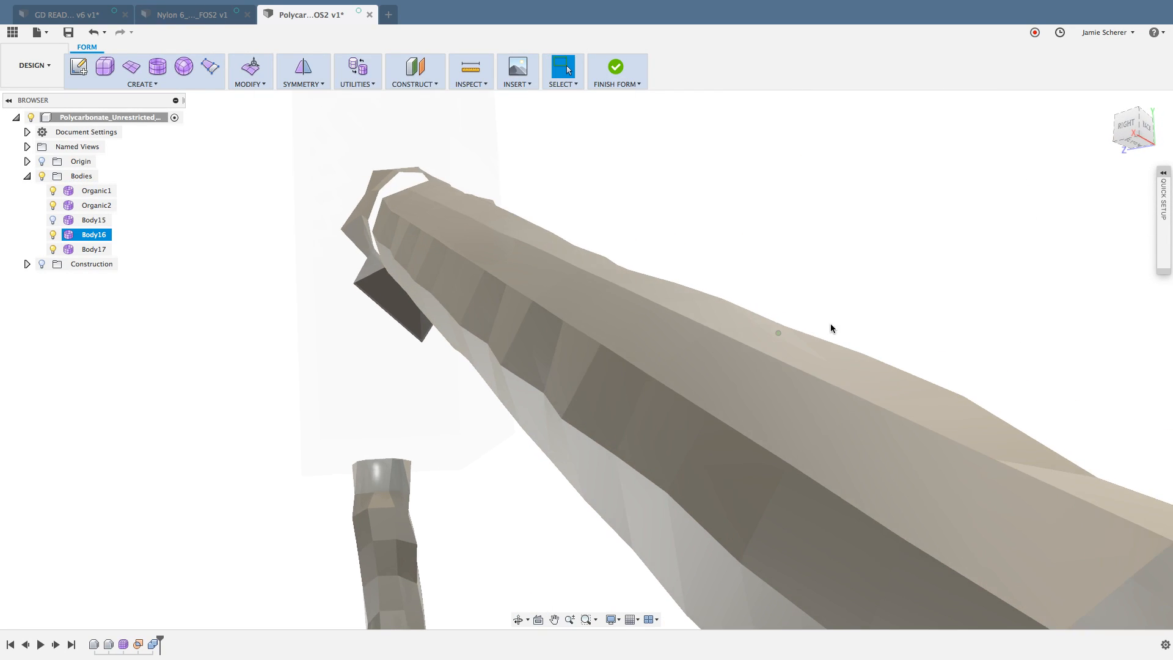
right_click(940, 302)
click(938, 269)
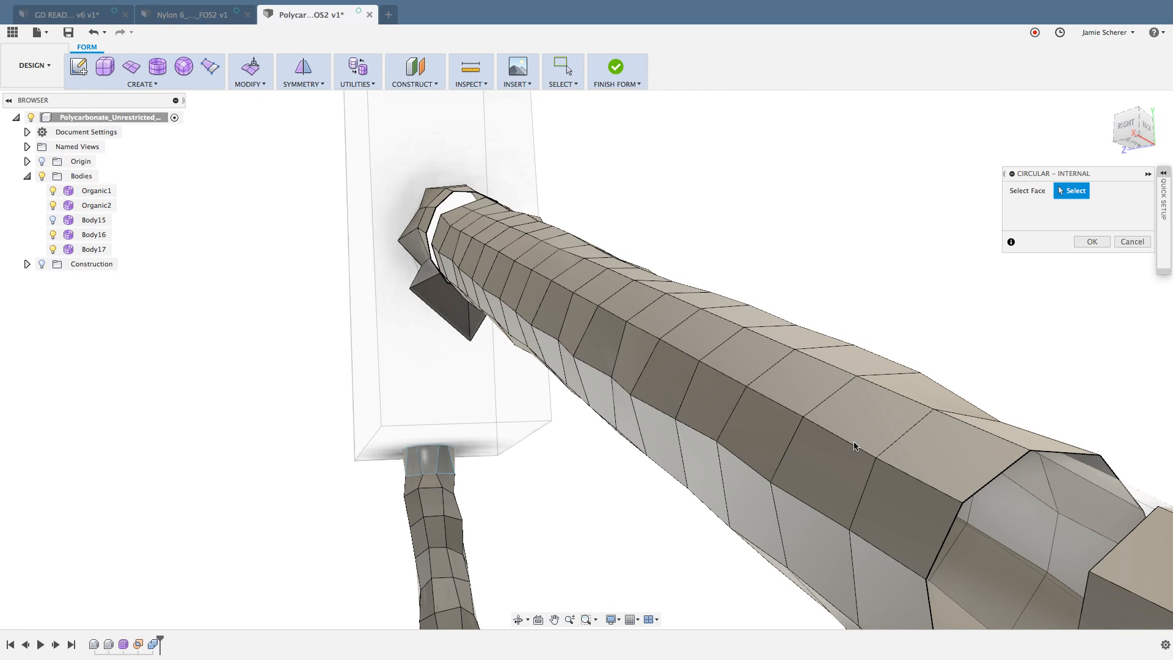
click(812, 549)
shift+middle_drag(900, 483, 921, 453)
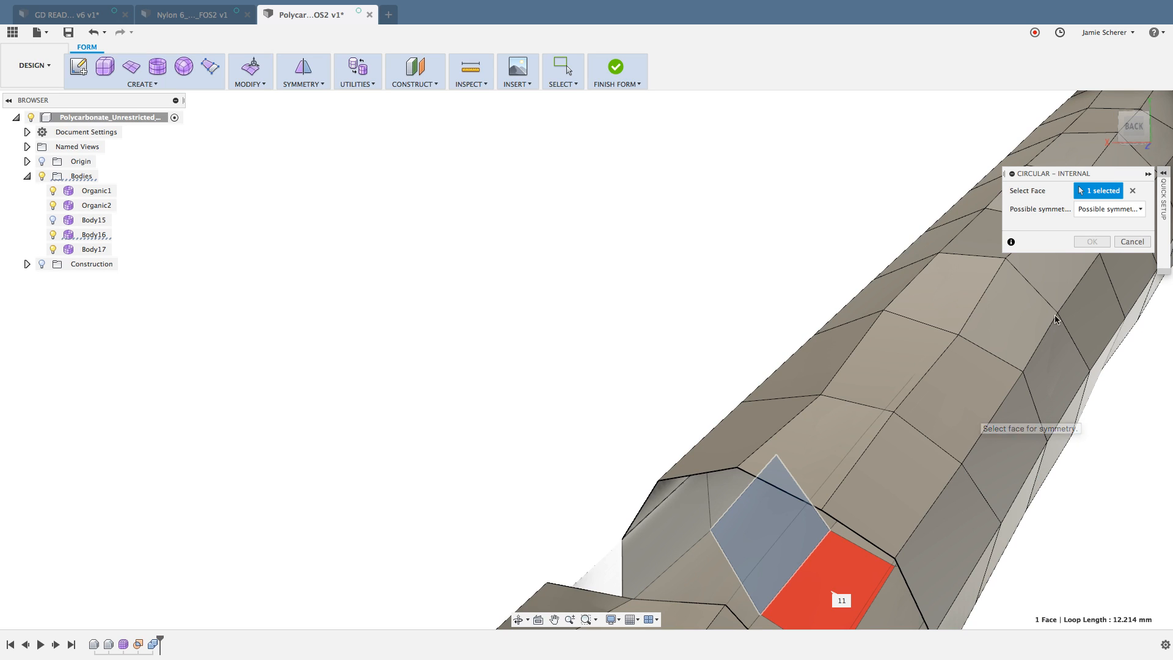
click(1139, 209)
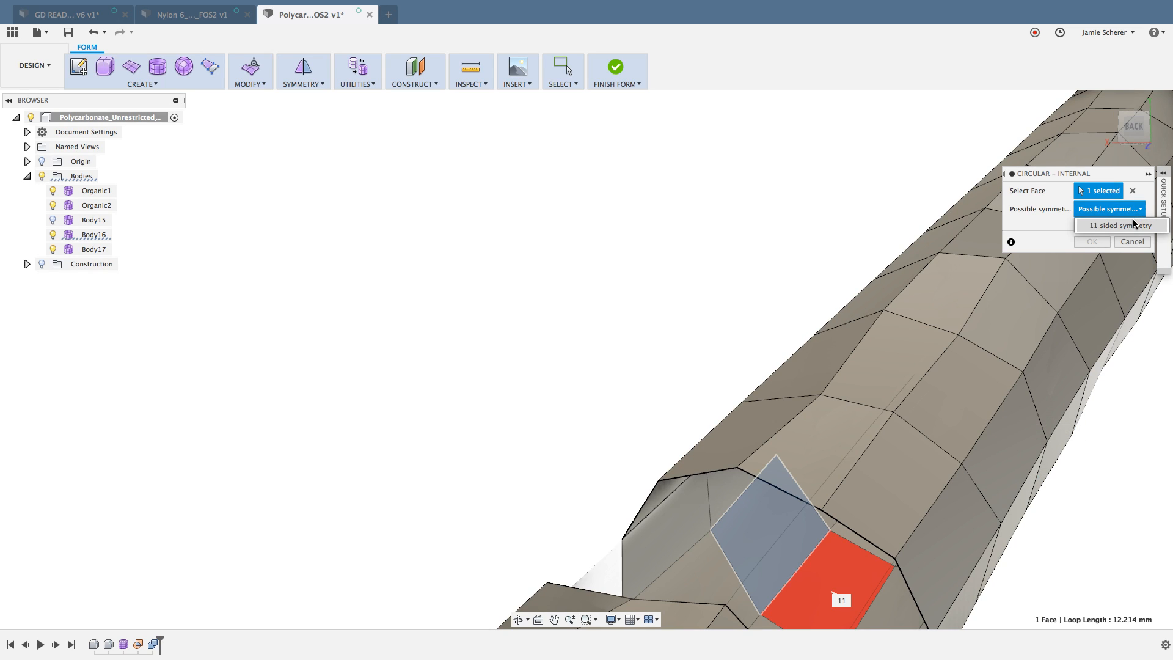
click(1124, 225)
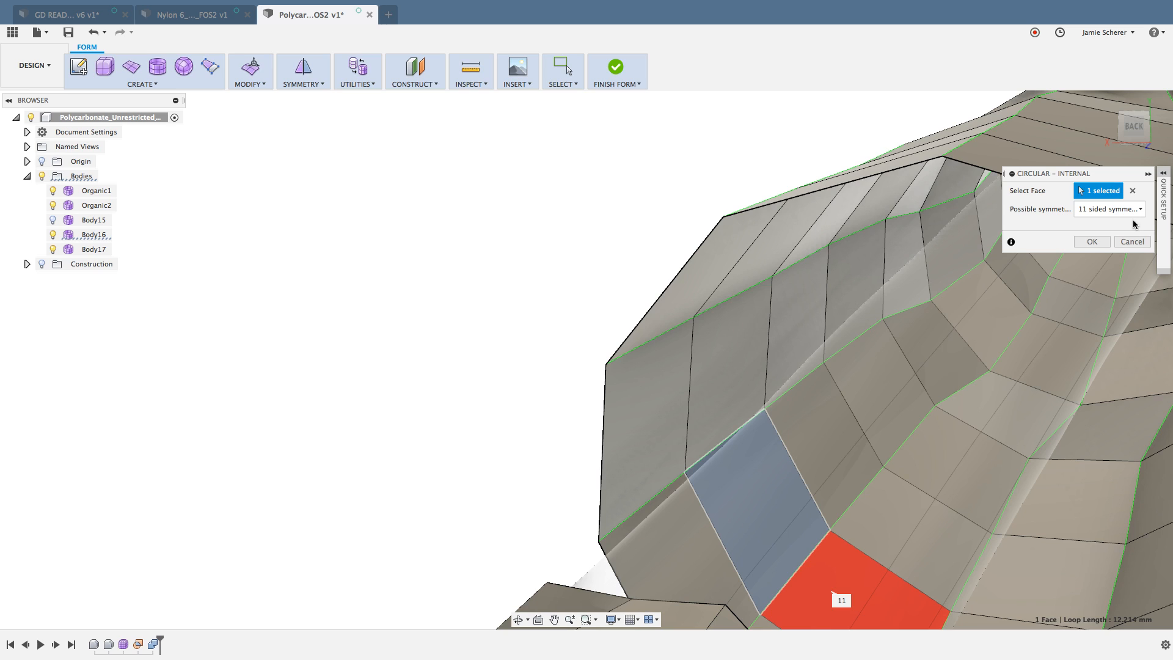
click(1091, 241)
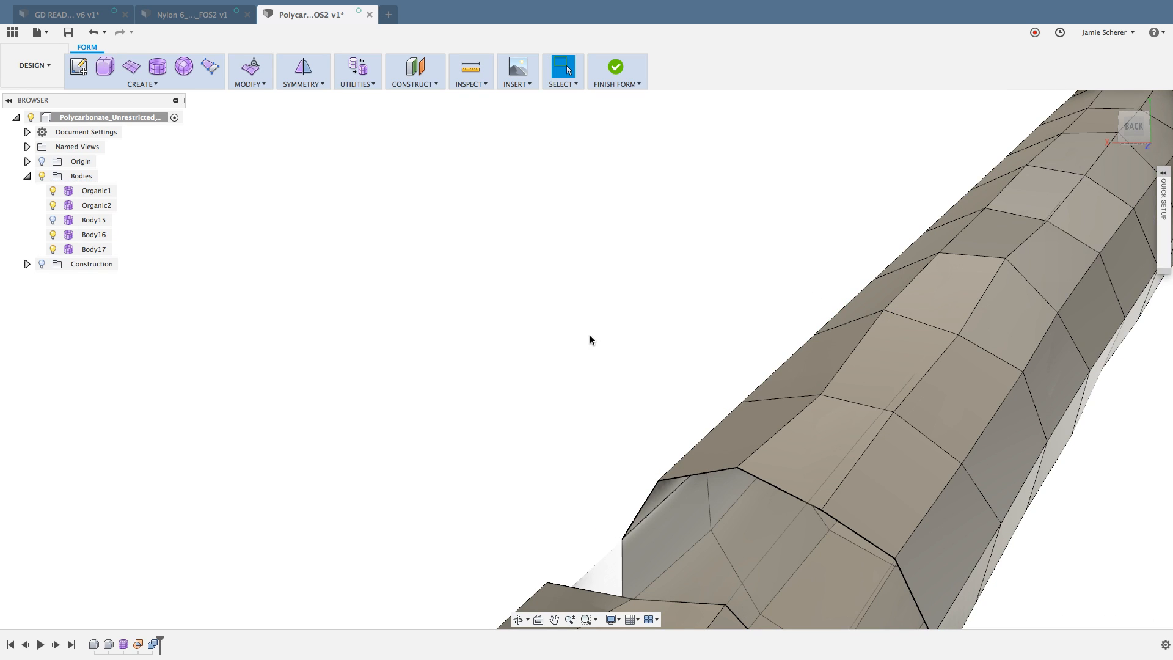
shift+middle_drag(589, 334, 683, 339)
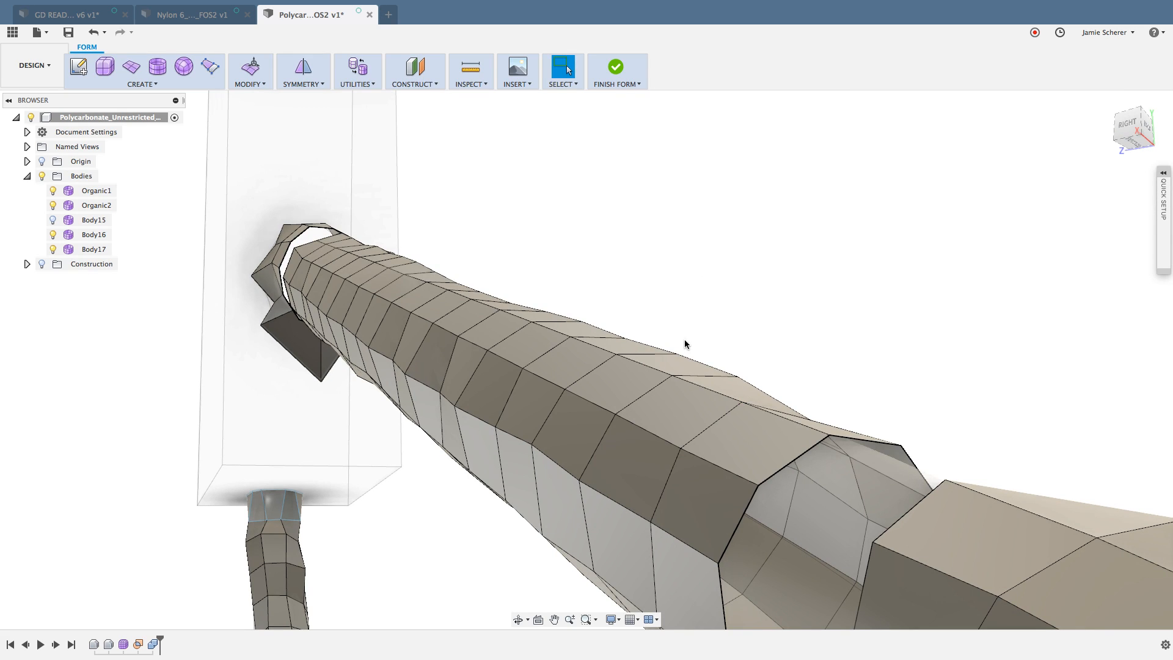
Step: Try deleting the separated strut section as a whole body and undo the deletion
shift+middle_drag(691, 320, 764, 364)
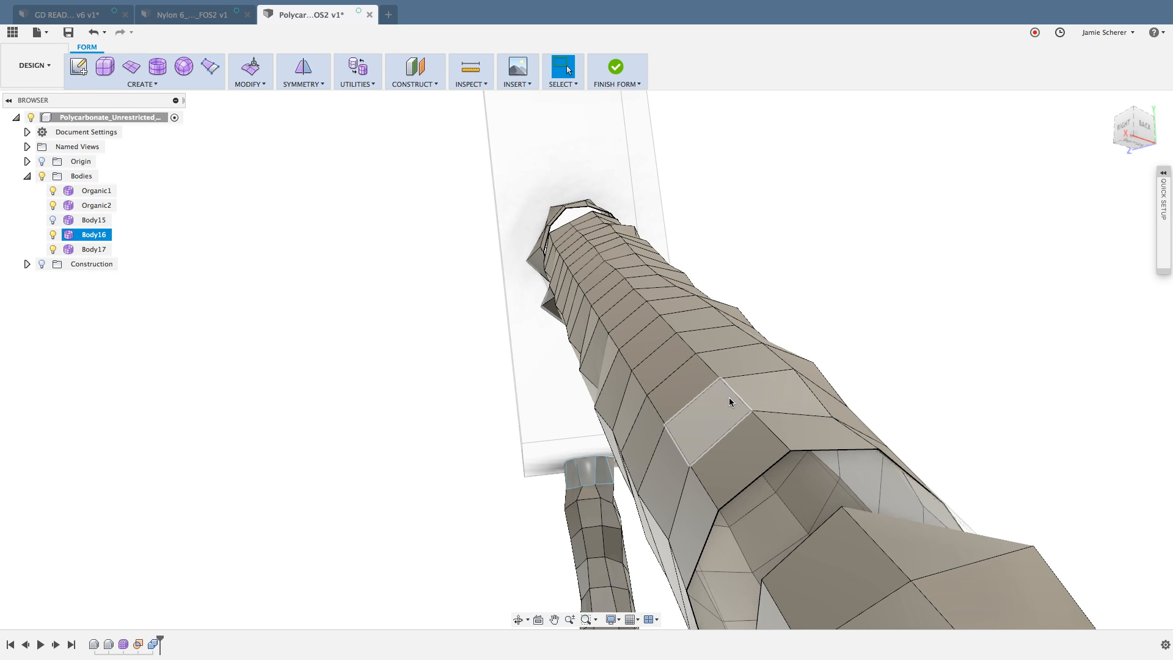
click(741, 457)
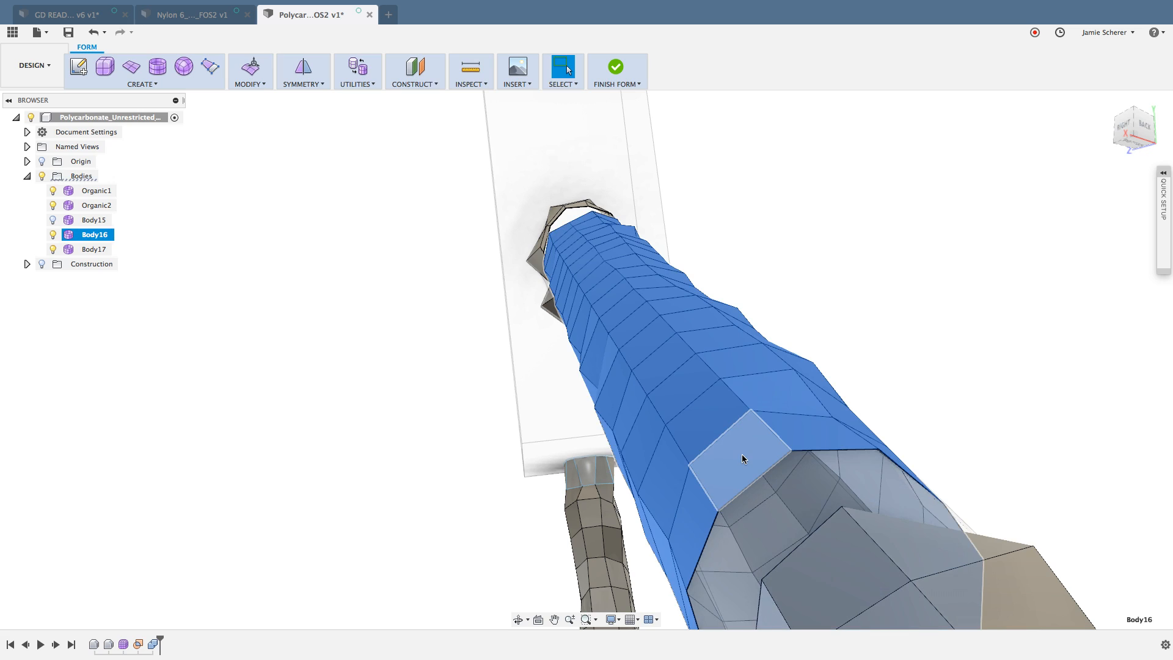
key(Delete)
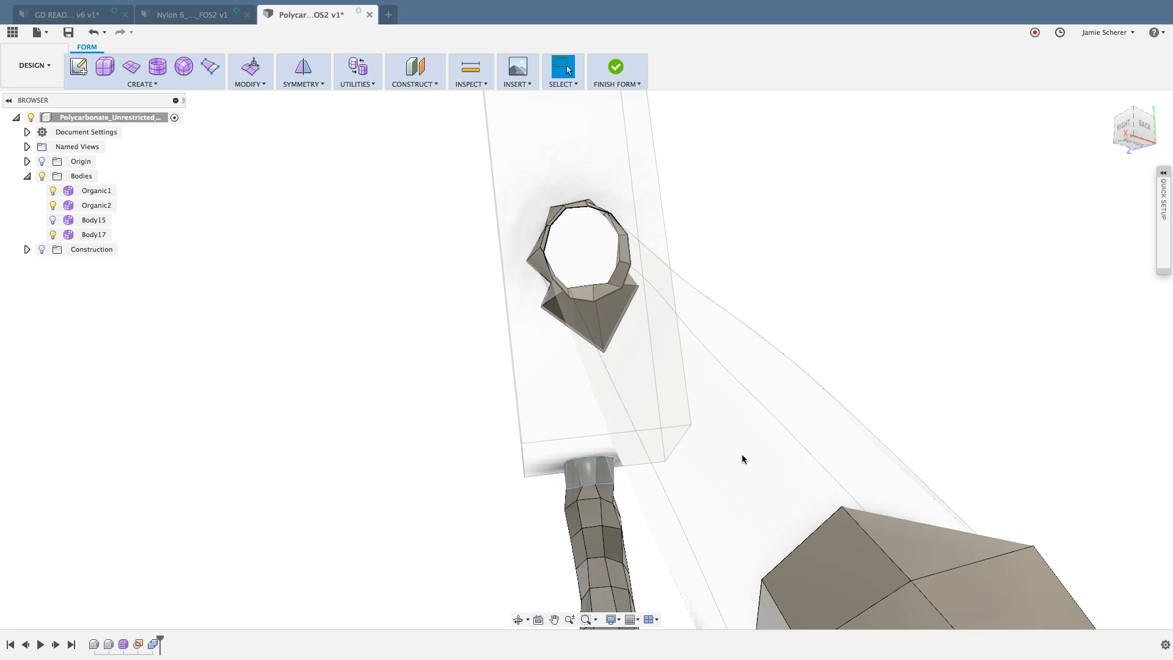
key(super+z)
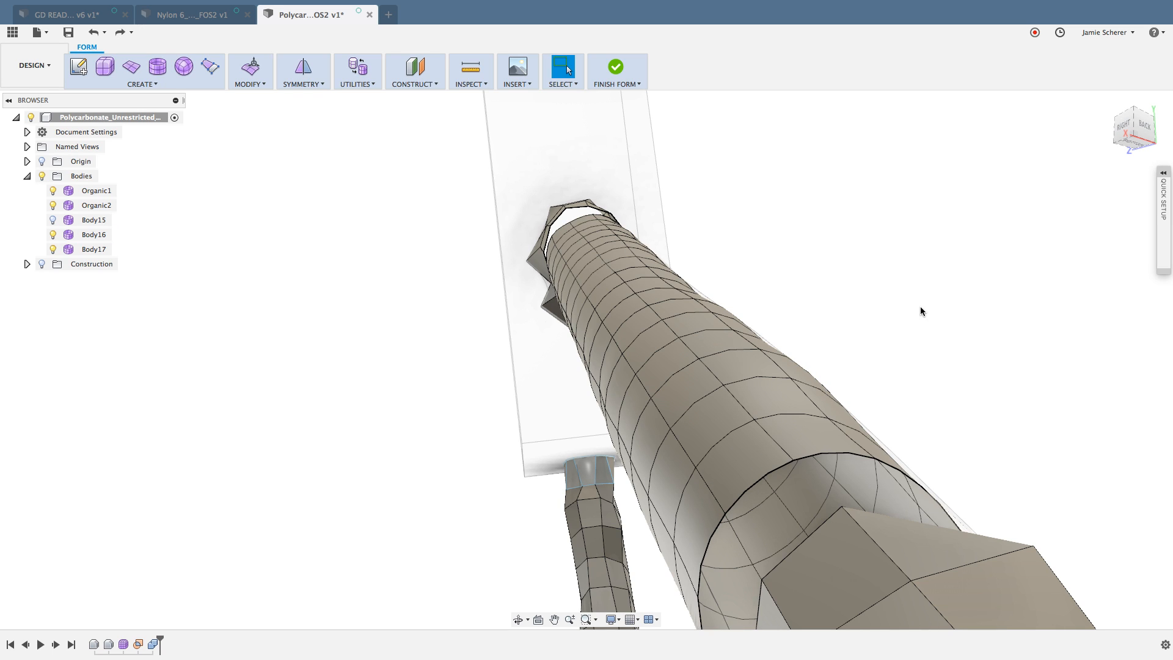
Step: Try to bridge the smooth strut section's open end to the facing open edge of the main organic body
mouse_move(914, 313)
shift+middle_down()
mouse_move(893, 328)
mouse_move(914, 331)
shift+middle_up()
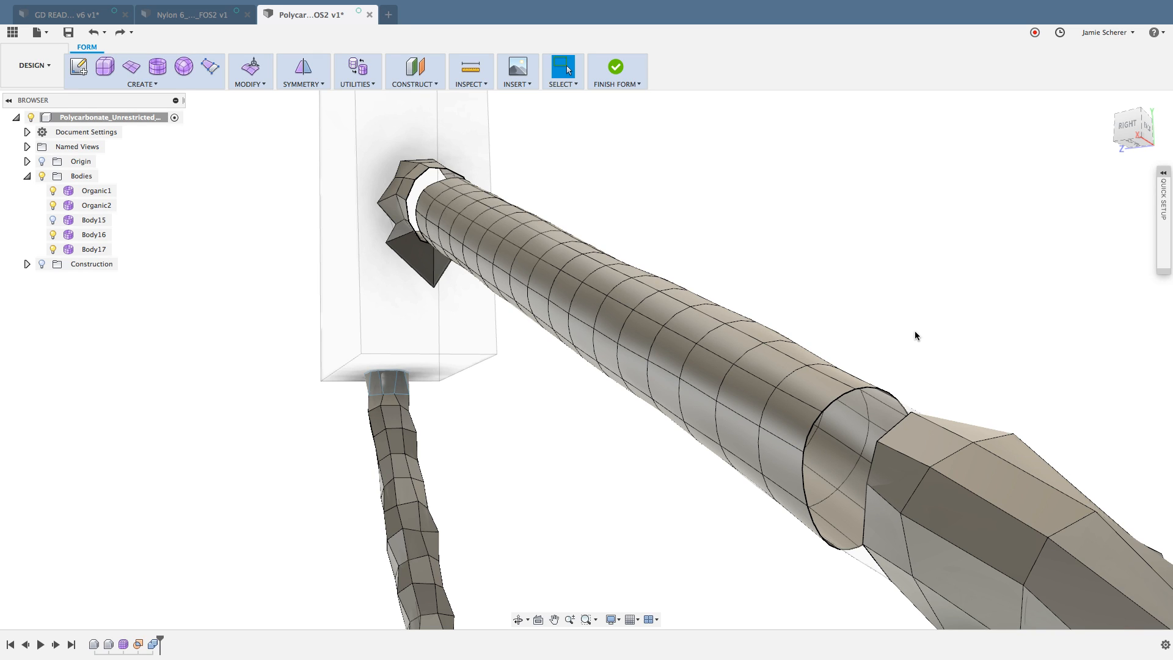
click(255, 85)
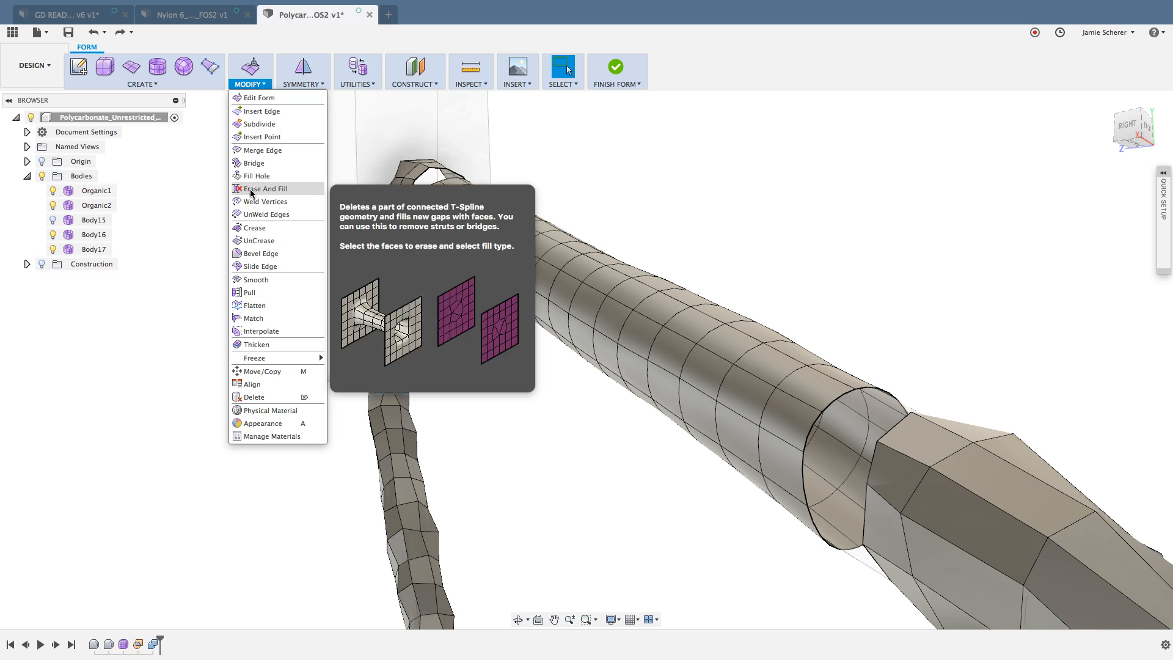
click(264, 165)
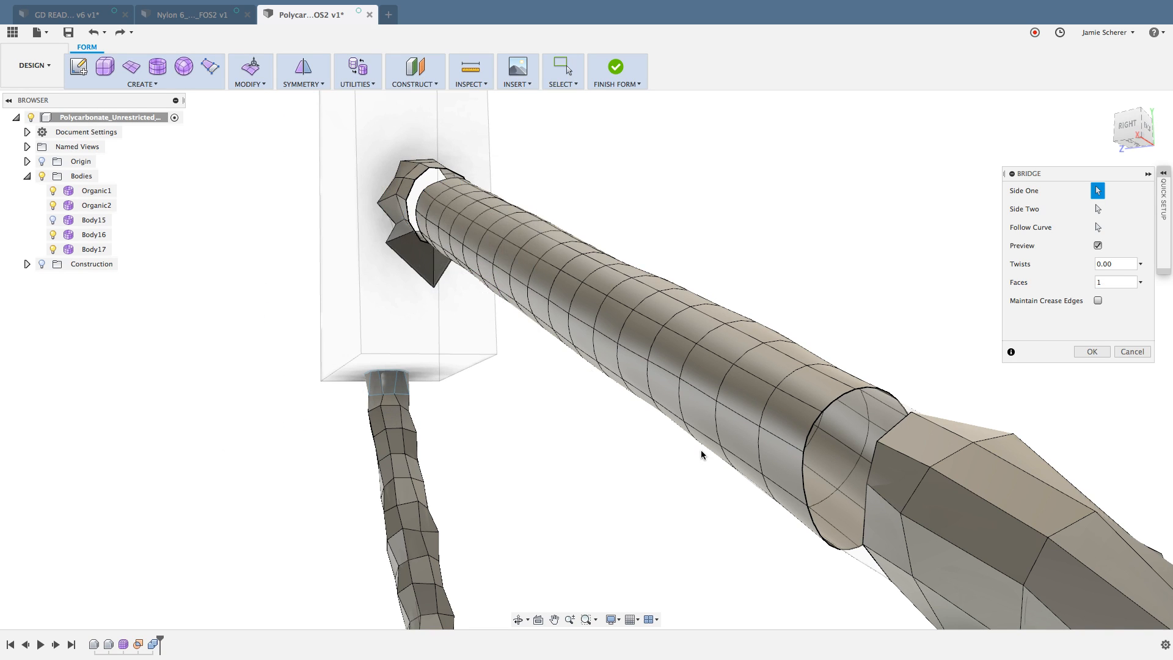
click(881, 445)
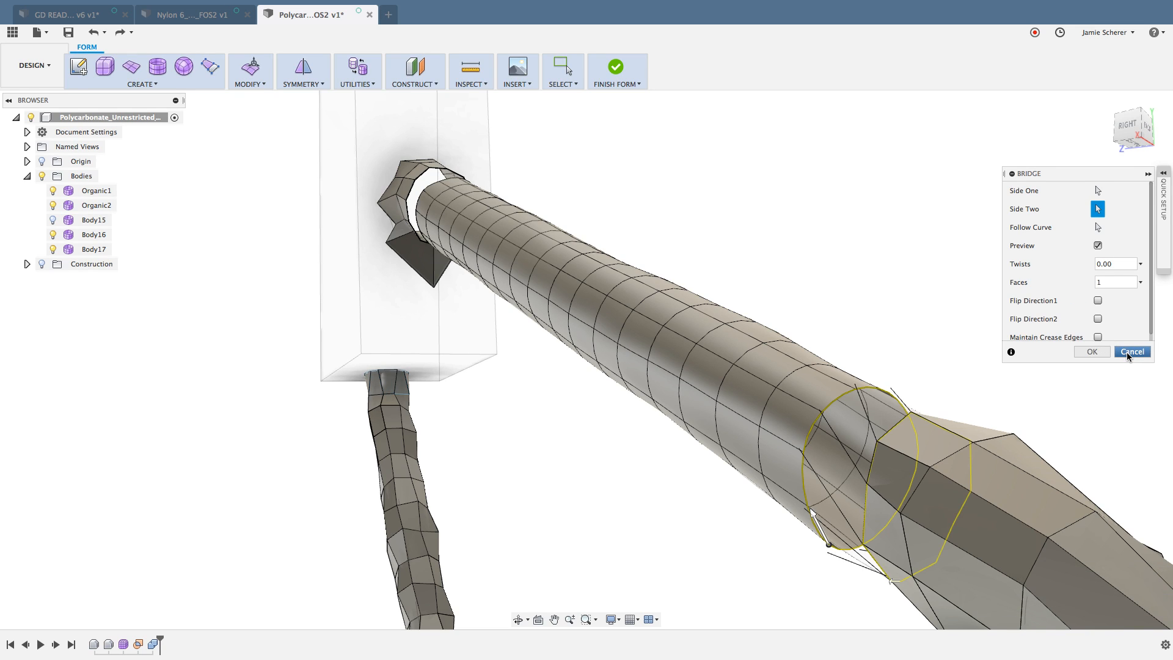
click(1127, 353)
Step: Switch the separated strut section from smooth to box display and clear the selection
scroll(470, 186, up, 1)
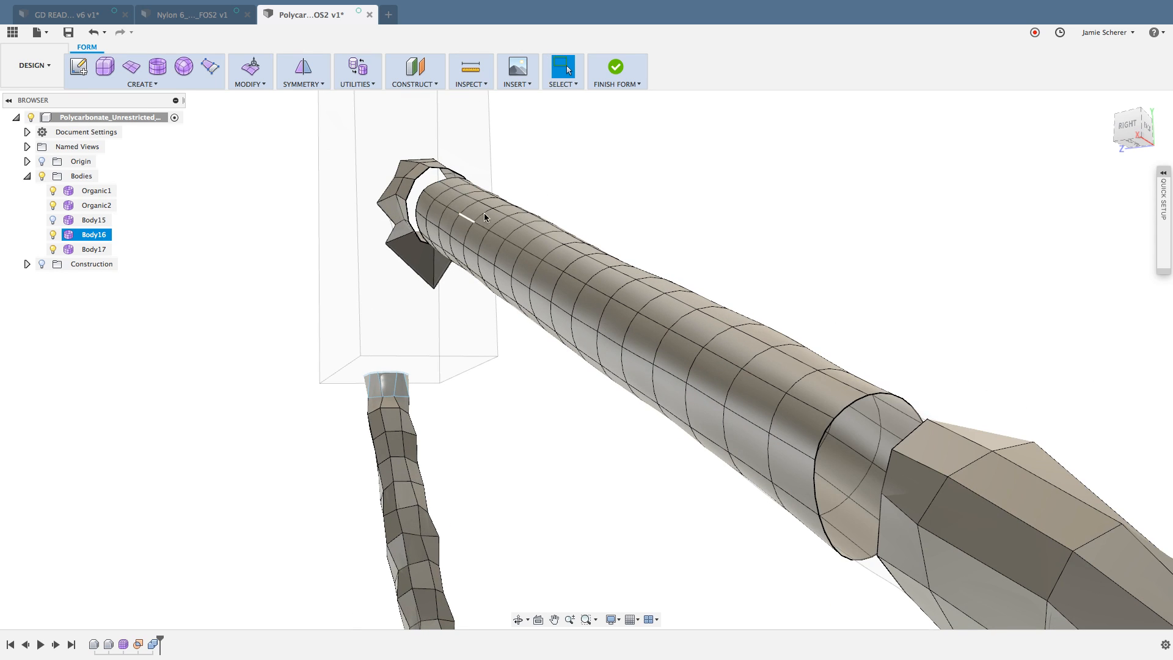
click(475, 209)
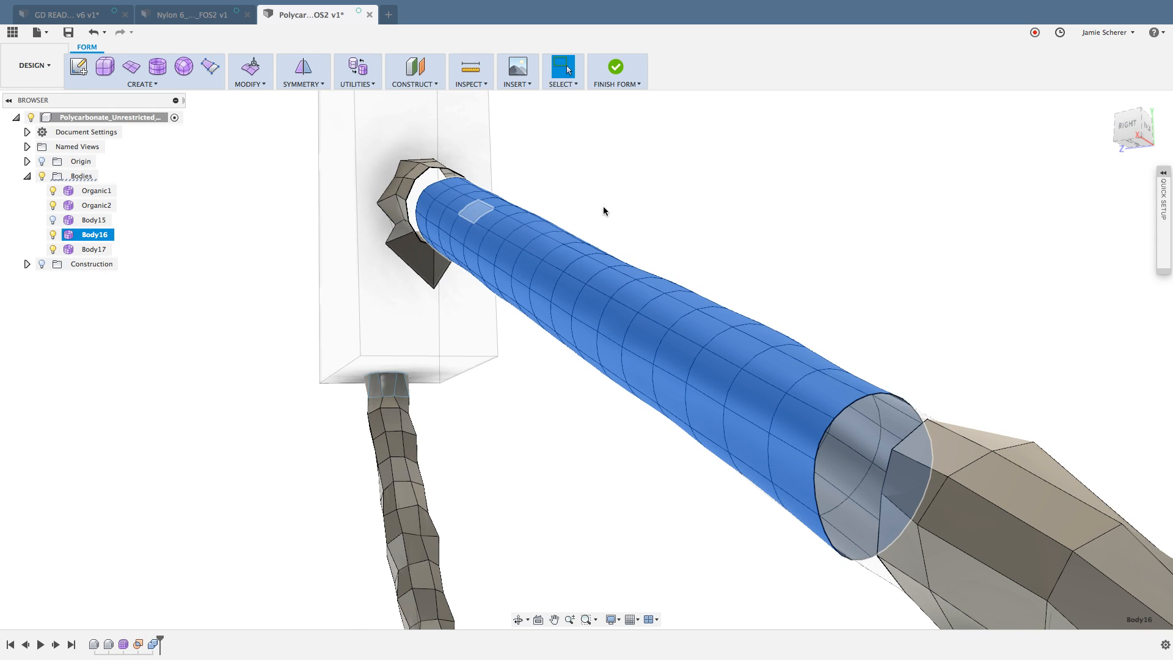
key(ctrl+1)
click(652, 196)
scroll(489, 222, up, 5)
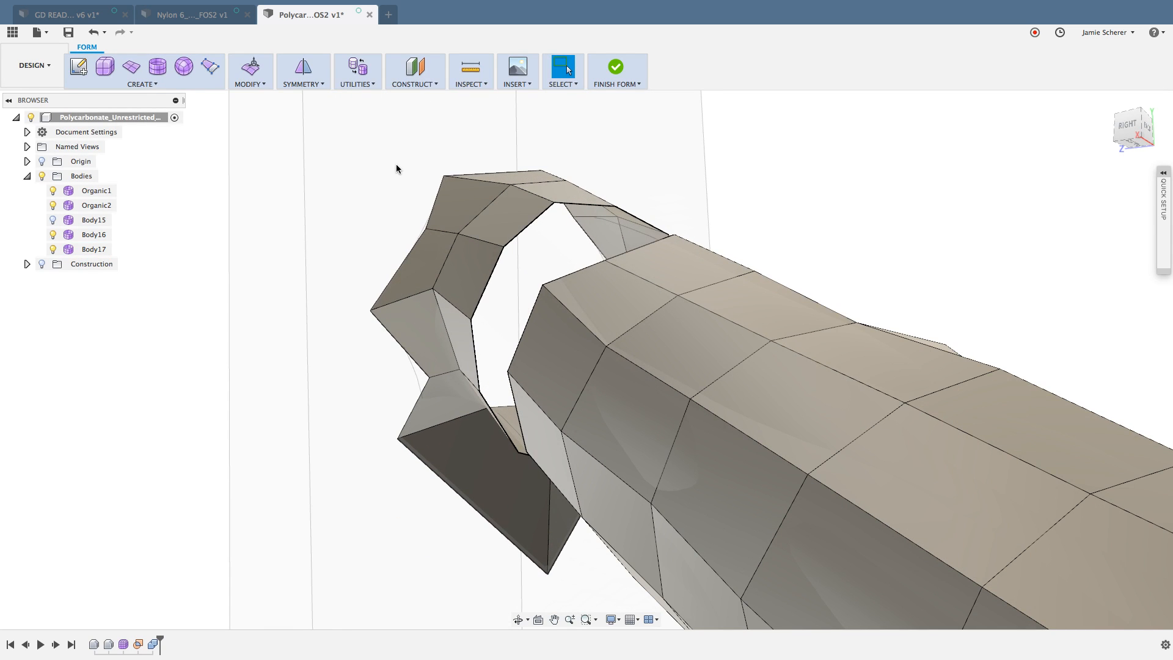
Step: Try to bridge one pair of facing edges across the gap between the mounting-block stub and the strut section
key(s)
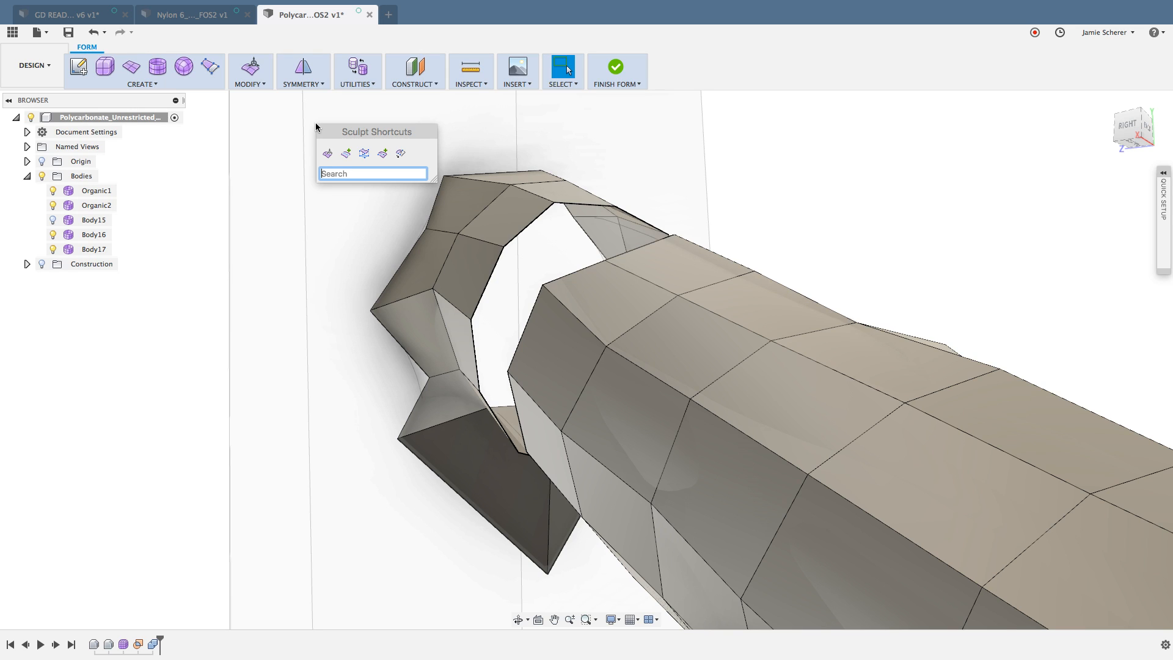
text(brid)
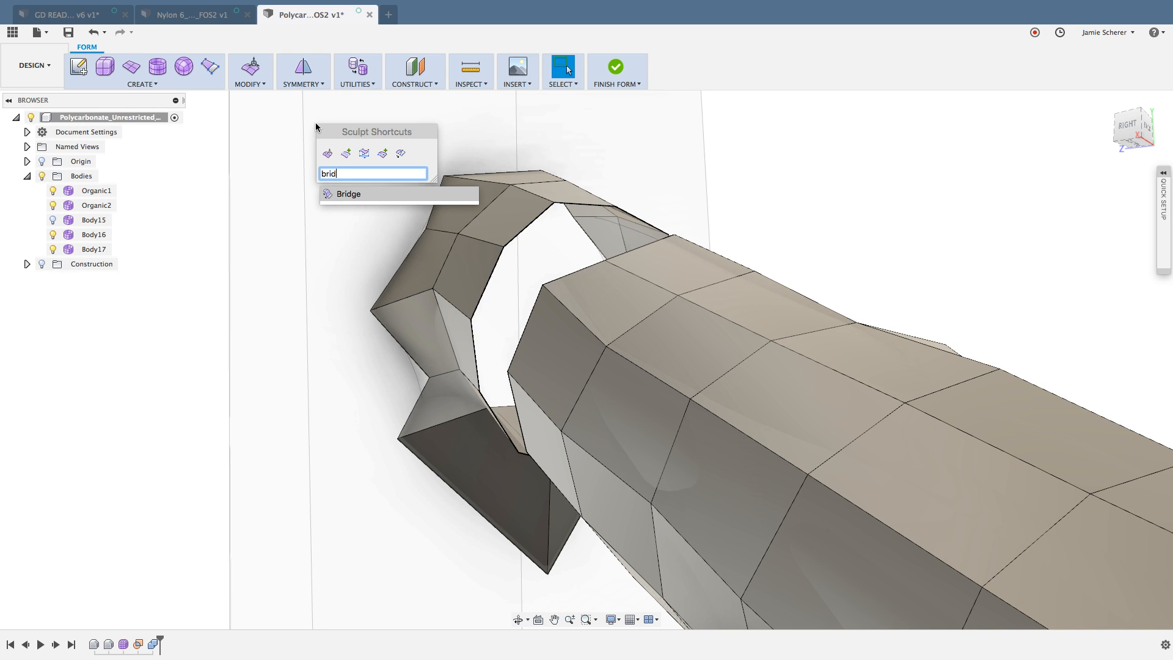
click(349, 193)
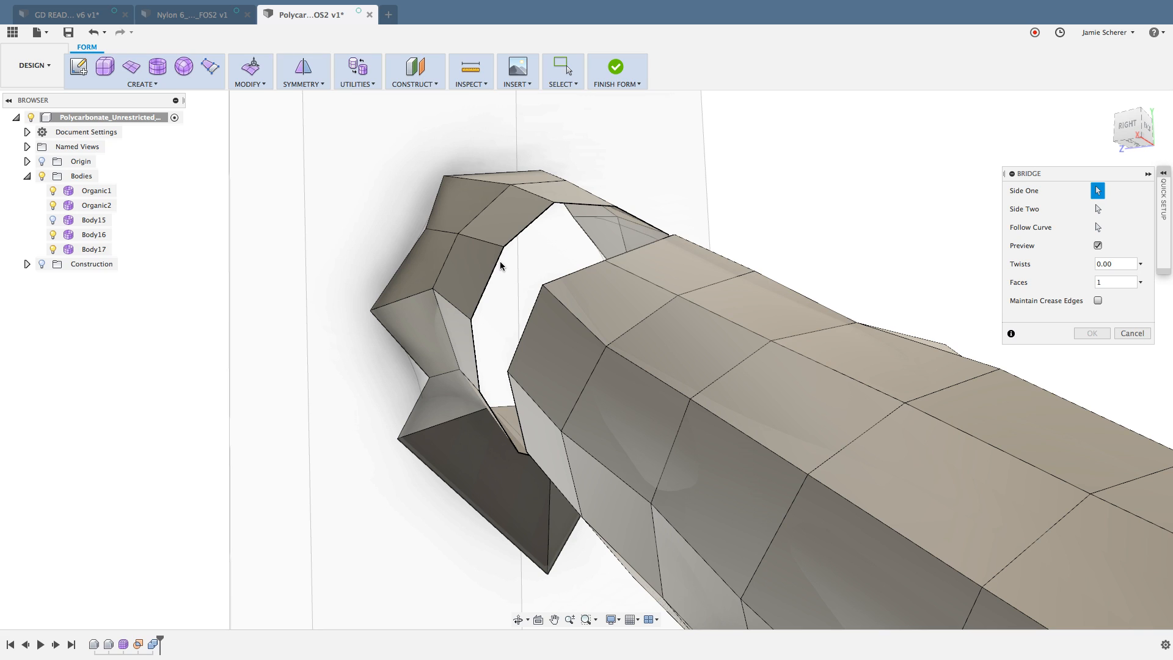
click(497, 263)
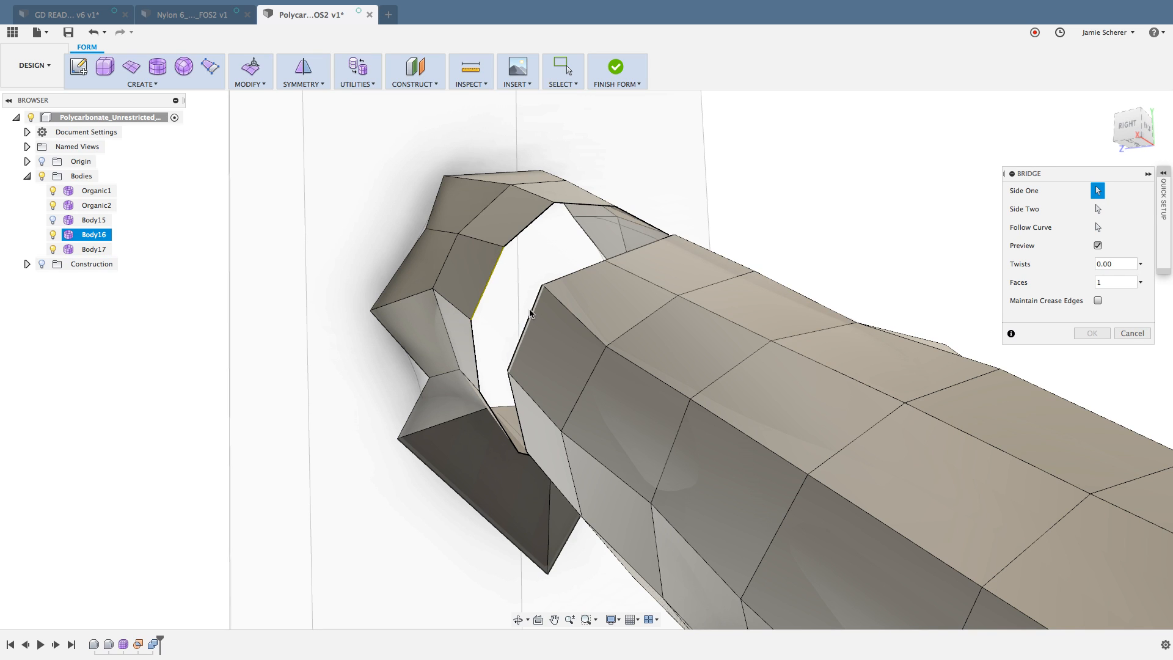
click(530, 314)
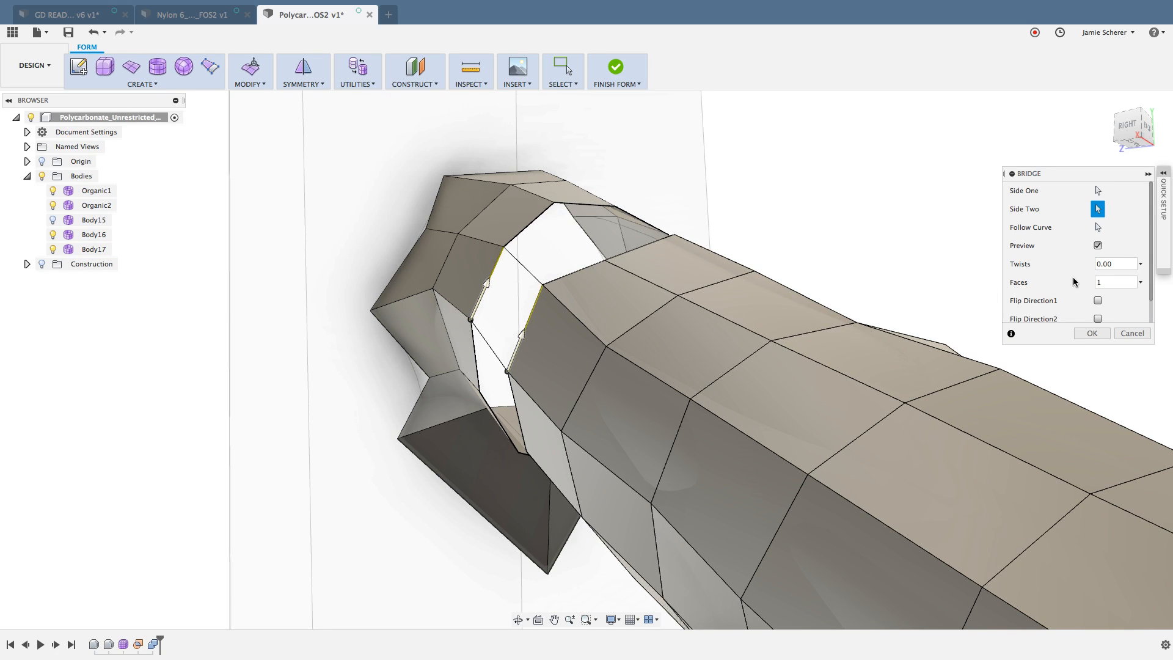
click(1097, 191)
key(Escape)
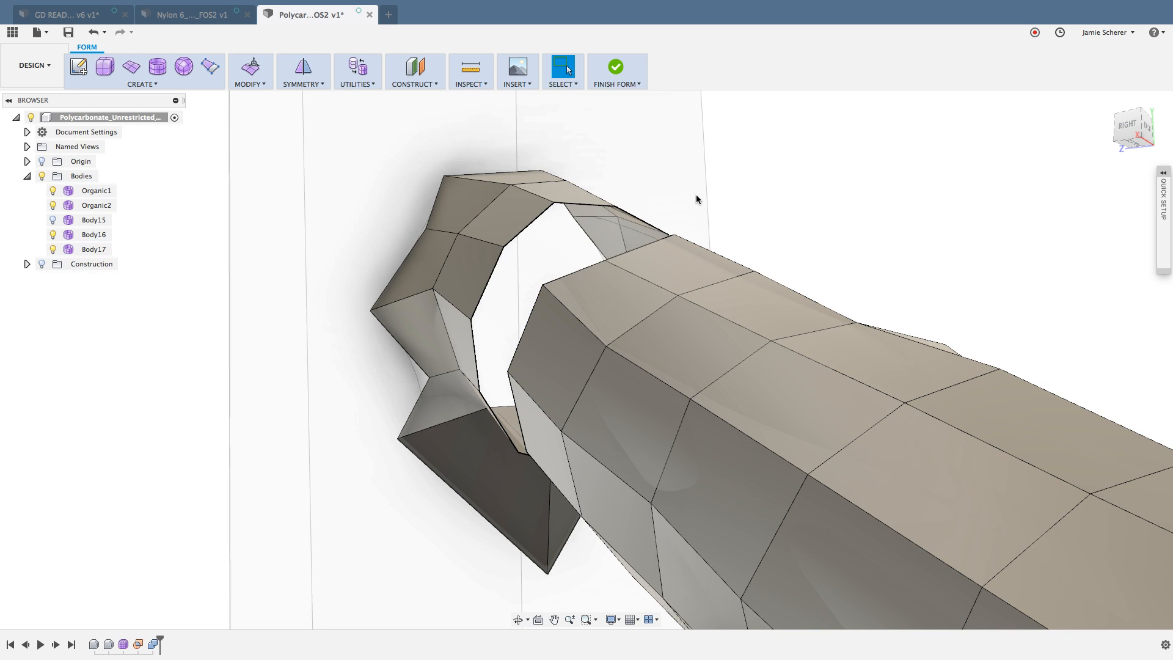
Step: Bridge the full open edge loop of the mounting-block stub to the strut section's facing loop with 0 twists and 1 face
drag(696, 205, 691, 166)
right_drag(691, 166, 673, 171)
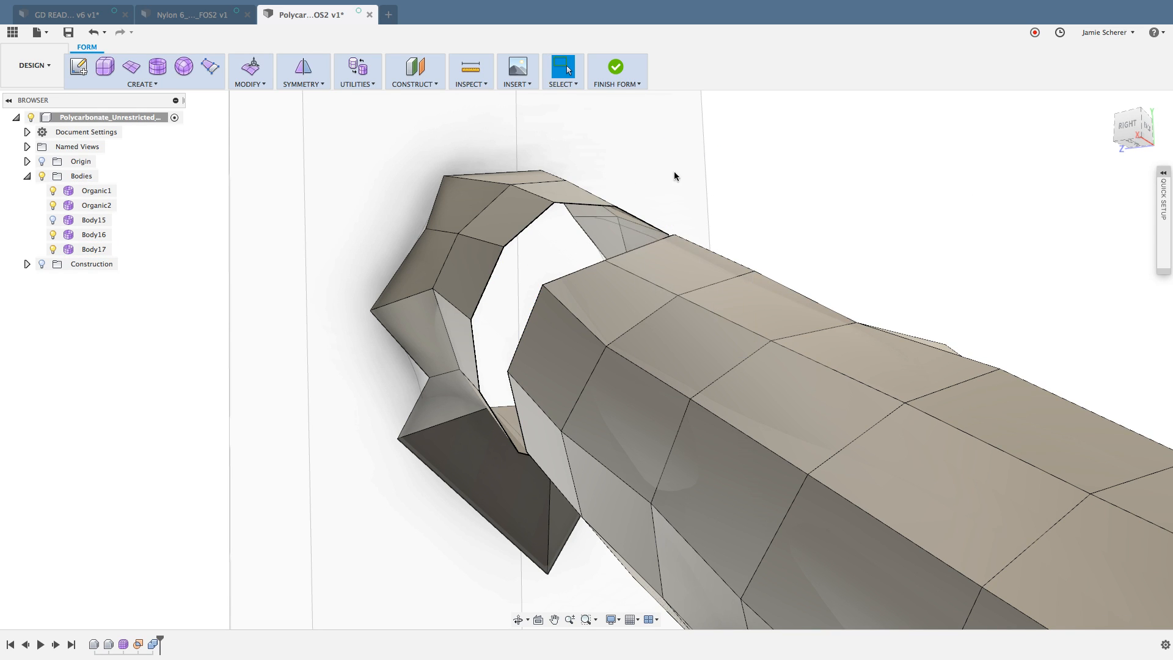
click(498, 264)
double_click(497, 265)
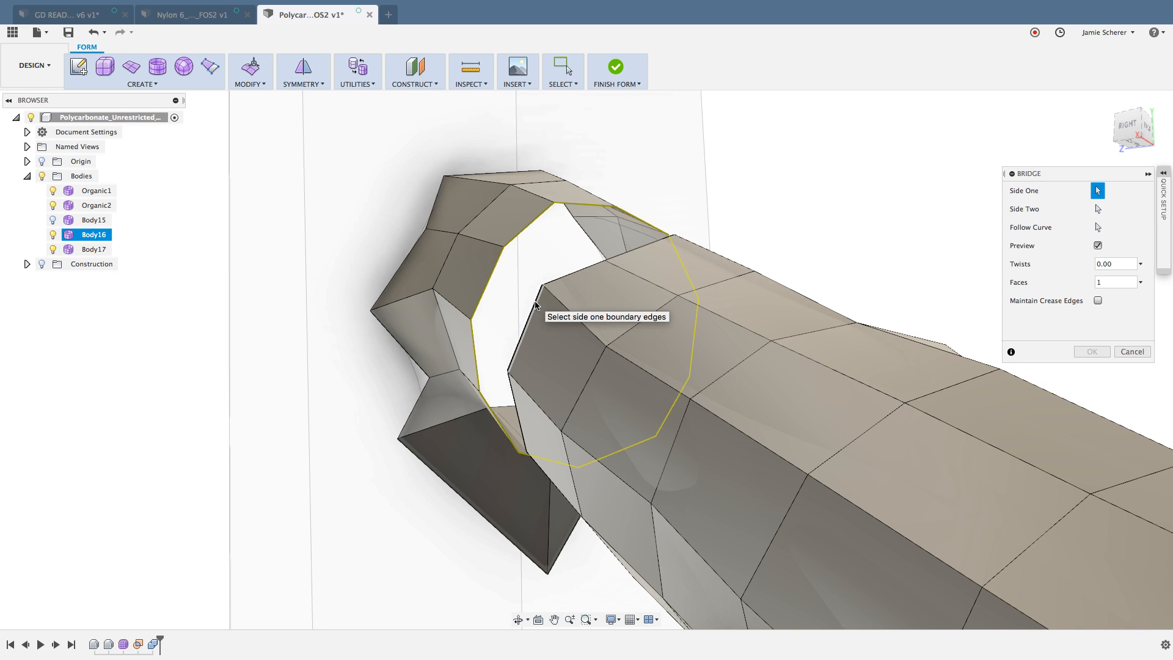
double_click(536, 301)
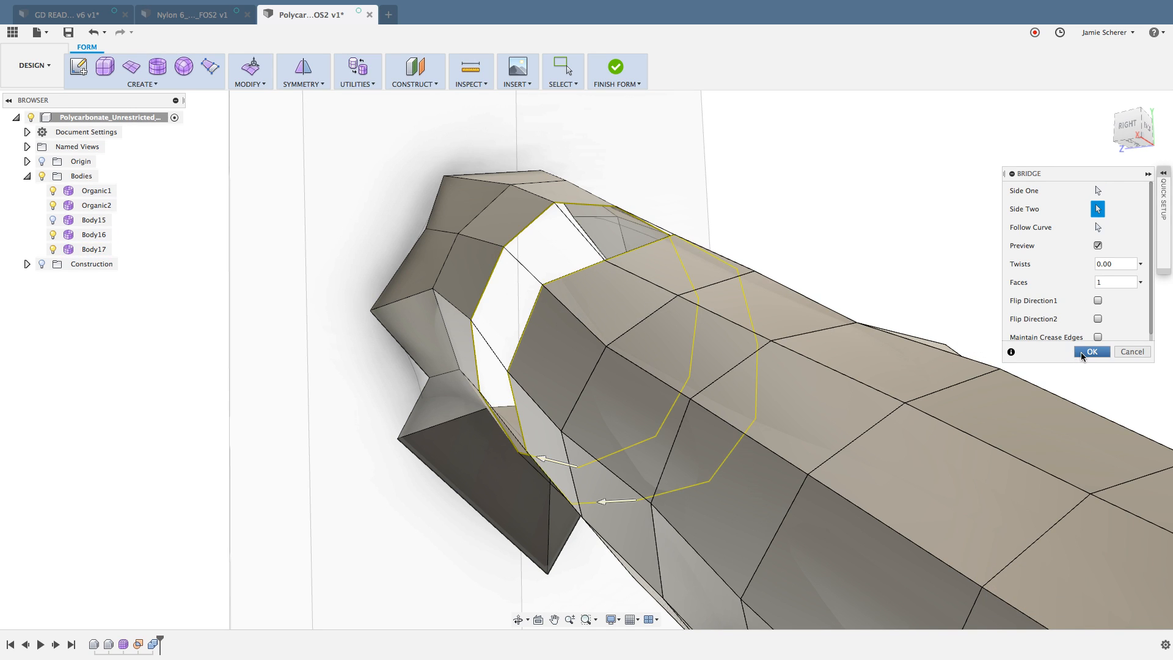
click(1080, 352)
Step: Set up a Bridge between the strut's remaining open edge loop and the main organic body's facing loop, with 0 twists and 1 face
shift+middle_drag(964, 314, 860, 395)
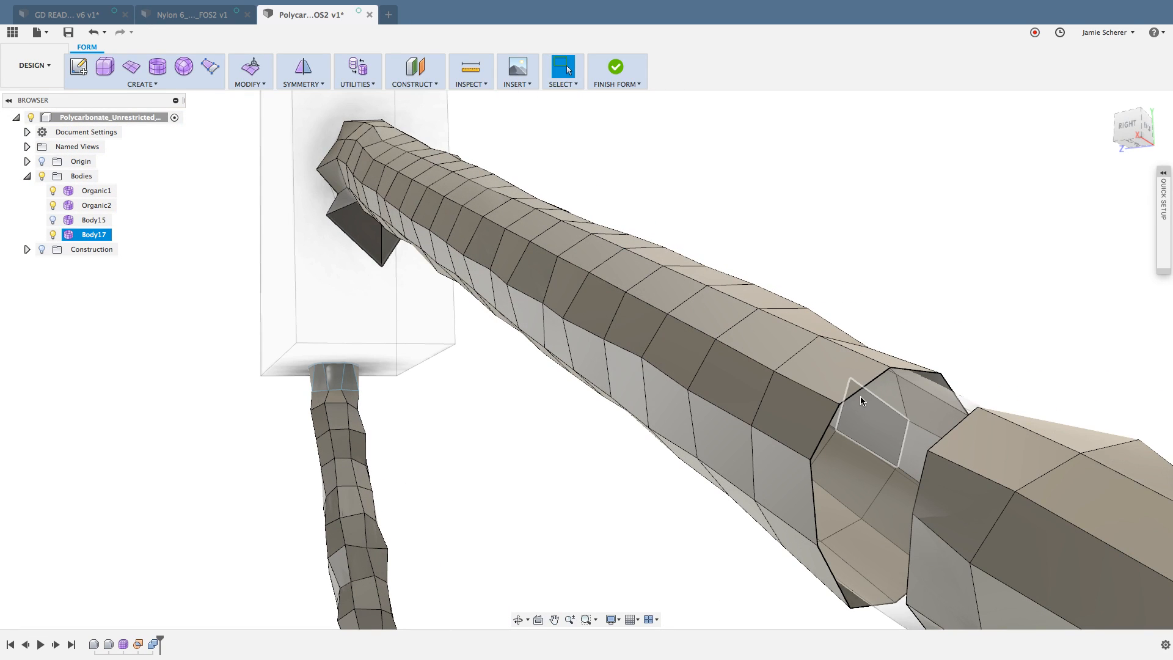
double_click(855, 393)
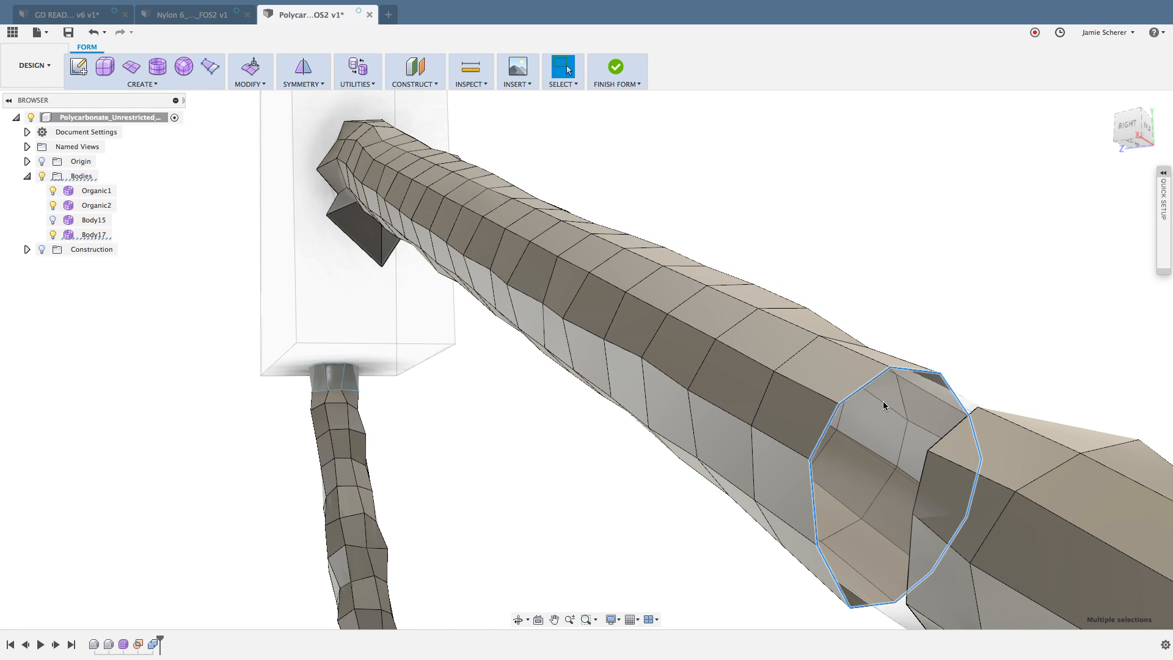
click(955, 425)
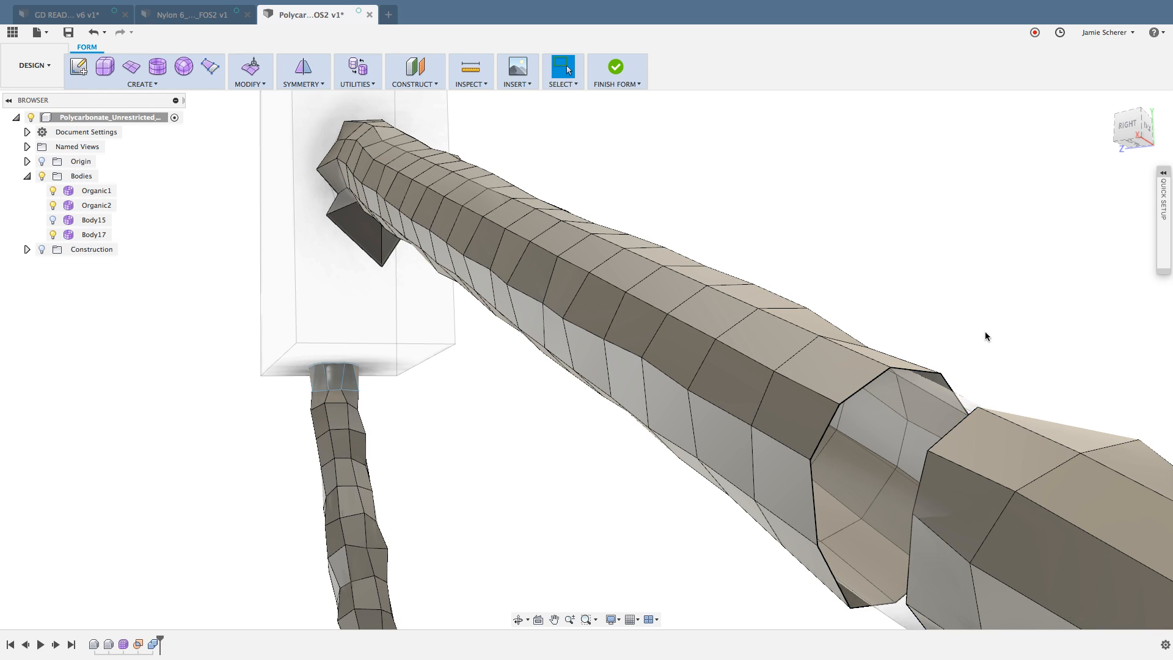
right_click(979, 308)
click(977, 290)
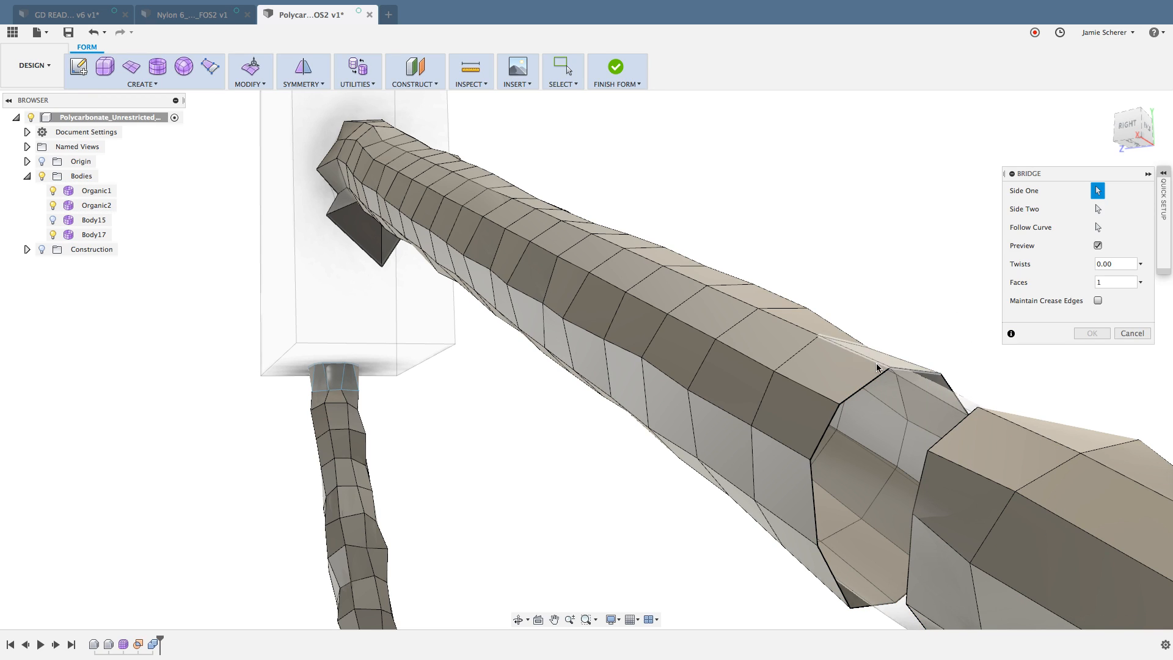
click(950, 434)
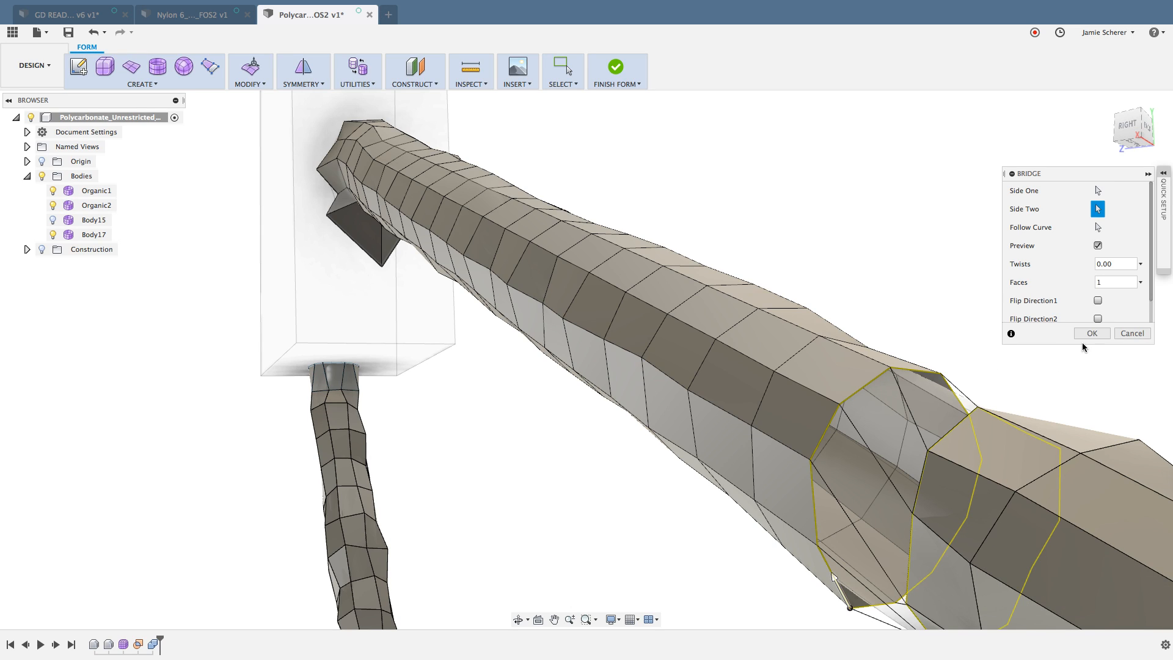
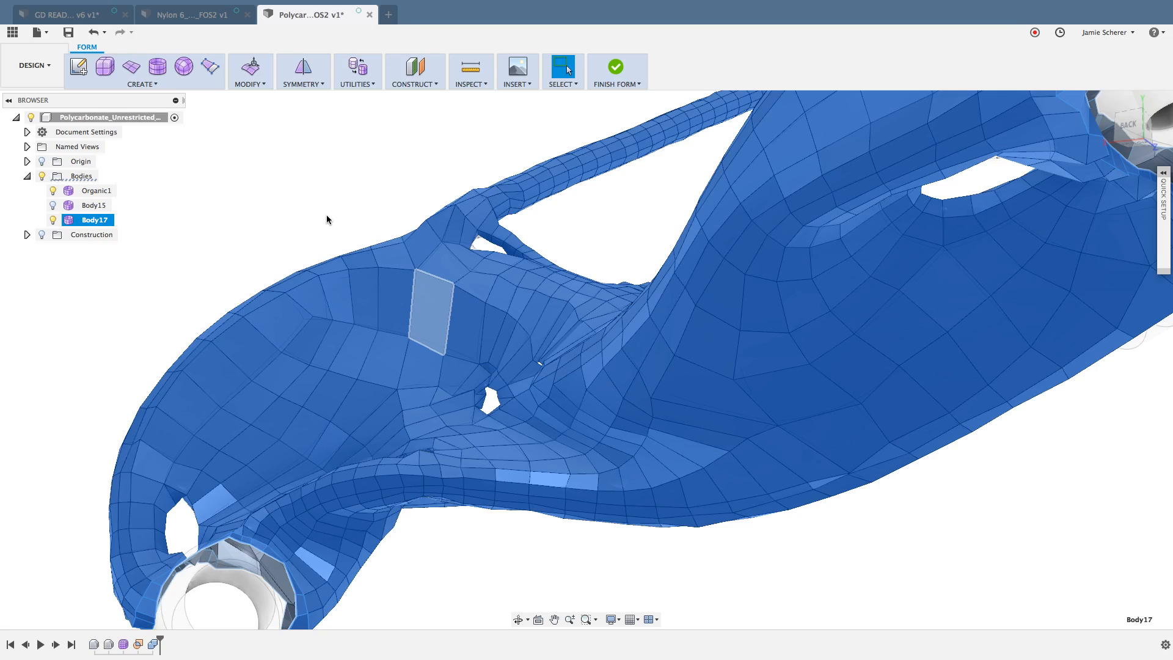
Step: Switch the organic body from box back to smooth display and clear the selection
key(alt+3)
click(333, 207)
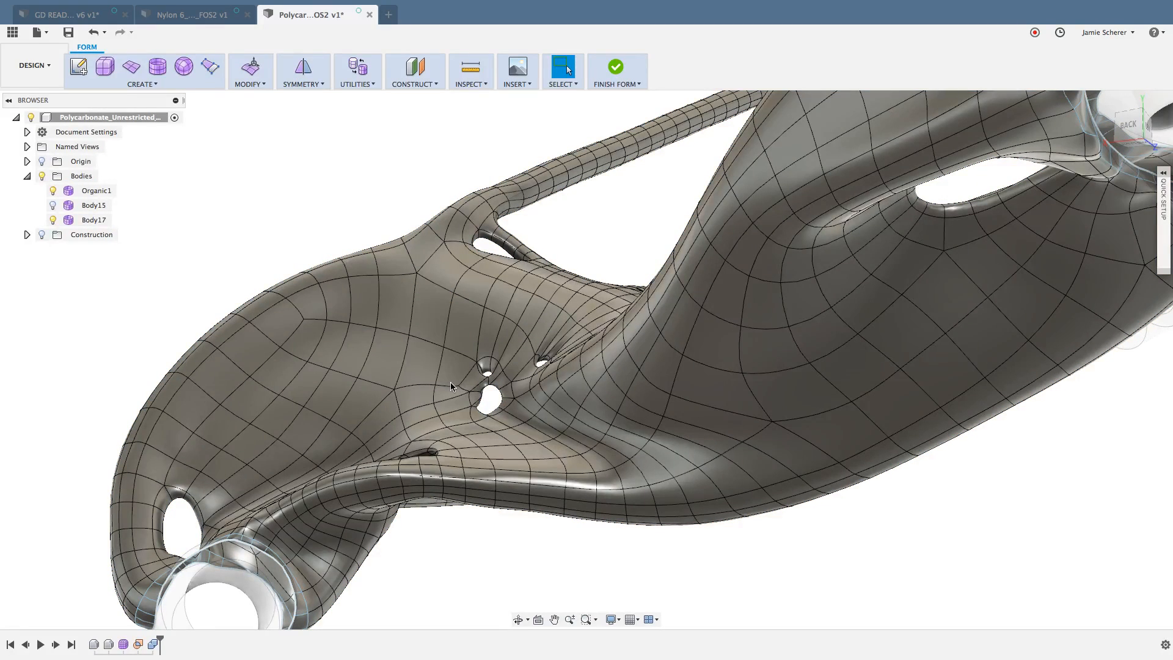
shift+middle_drag(484, 369, 493, 400)
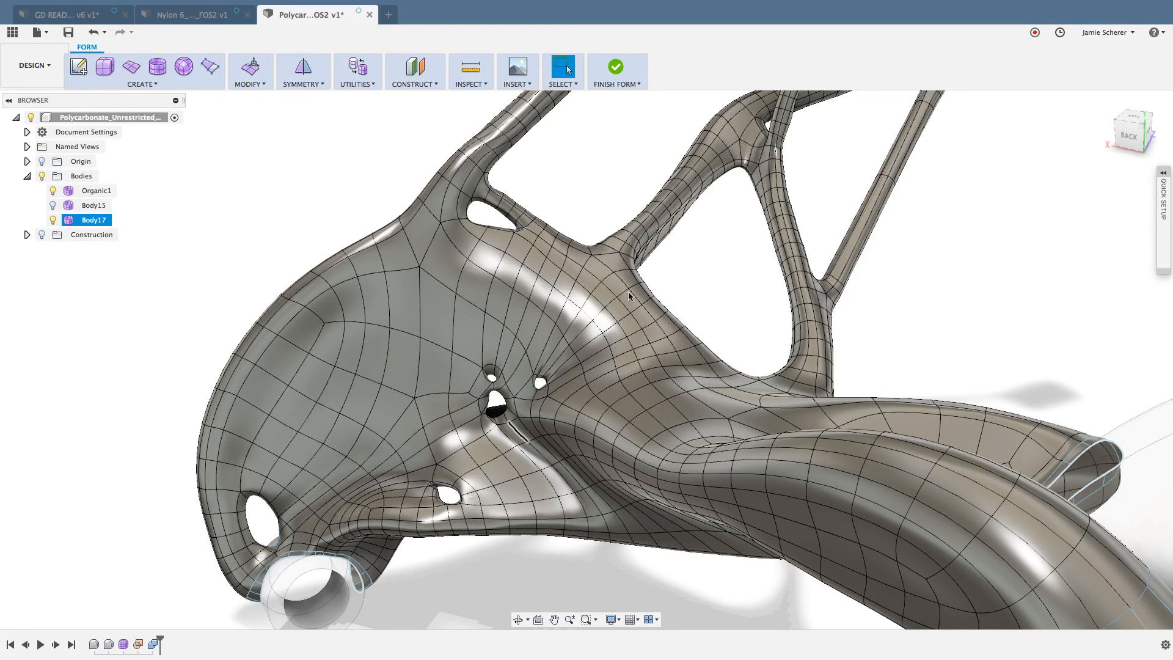
Step: Select all the faces lining the small hole where the diagonal strut meets the upper arm
scroll(678, 263, down, 3)
middle_drag(676, 276, 614, 366)
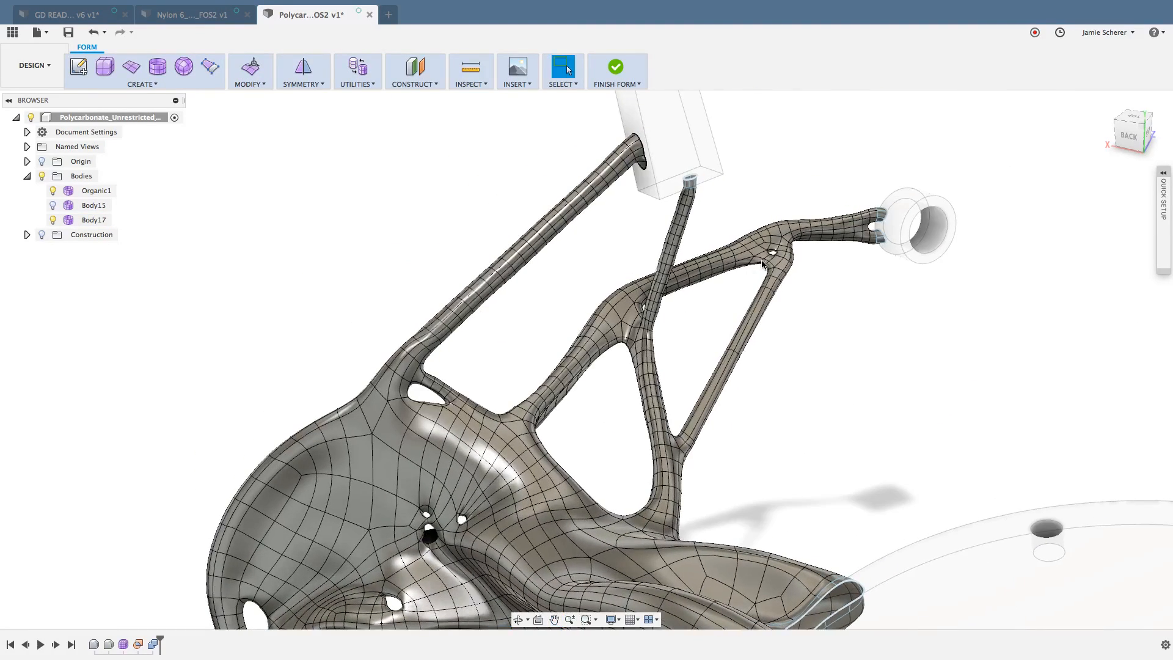
scroll(784, 248, up, 8)
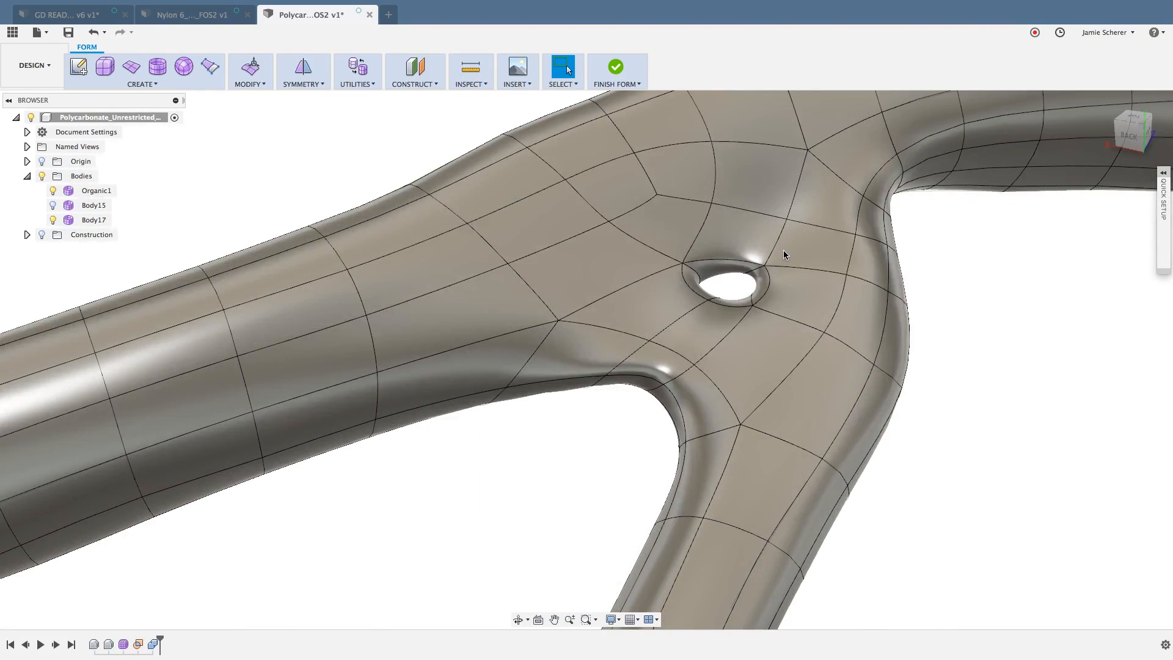
mouse_move(773, 261)
shift+middle_down()
mouse_move(727, 257)
mouse_move(753, 261)
shift+middle_up()
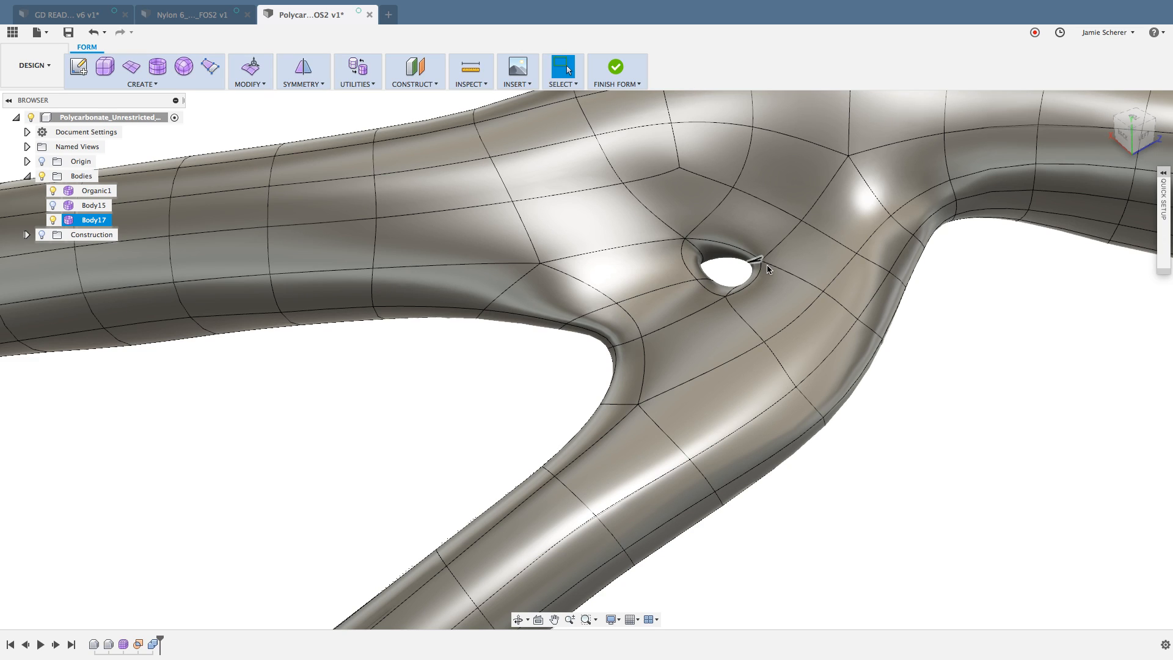
scroll(730, 265, up, 5)
scroll(729, 265, down, 2)
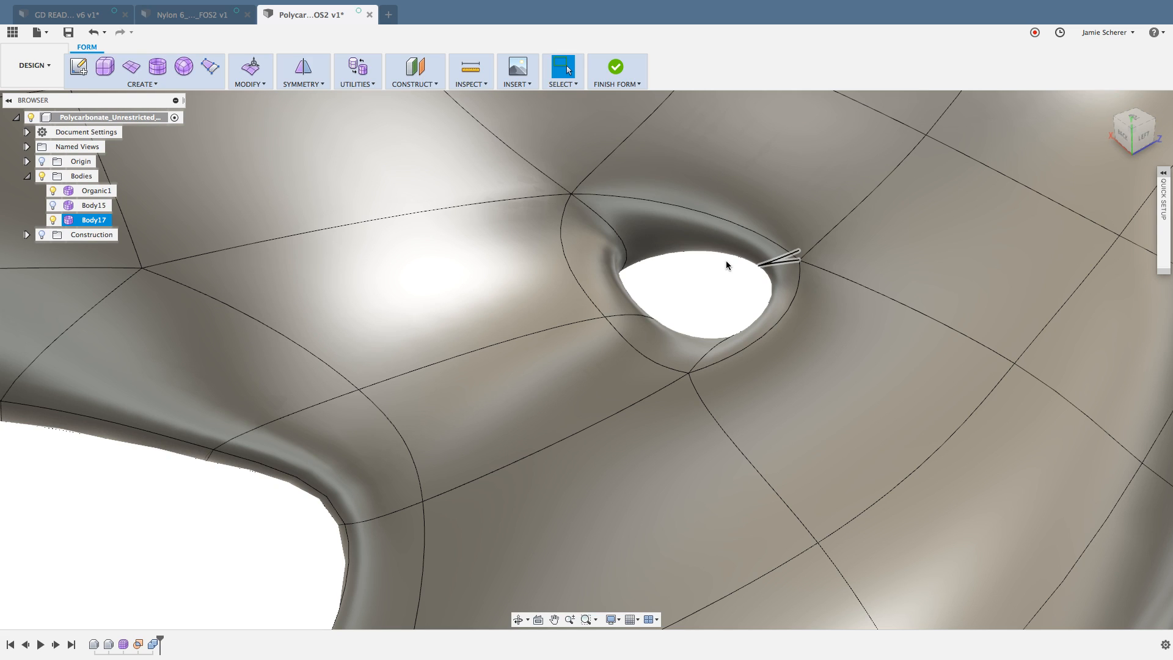
click(725, 264)
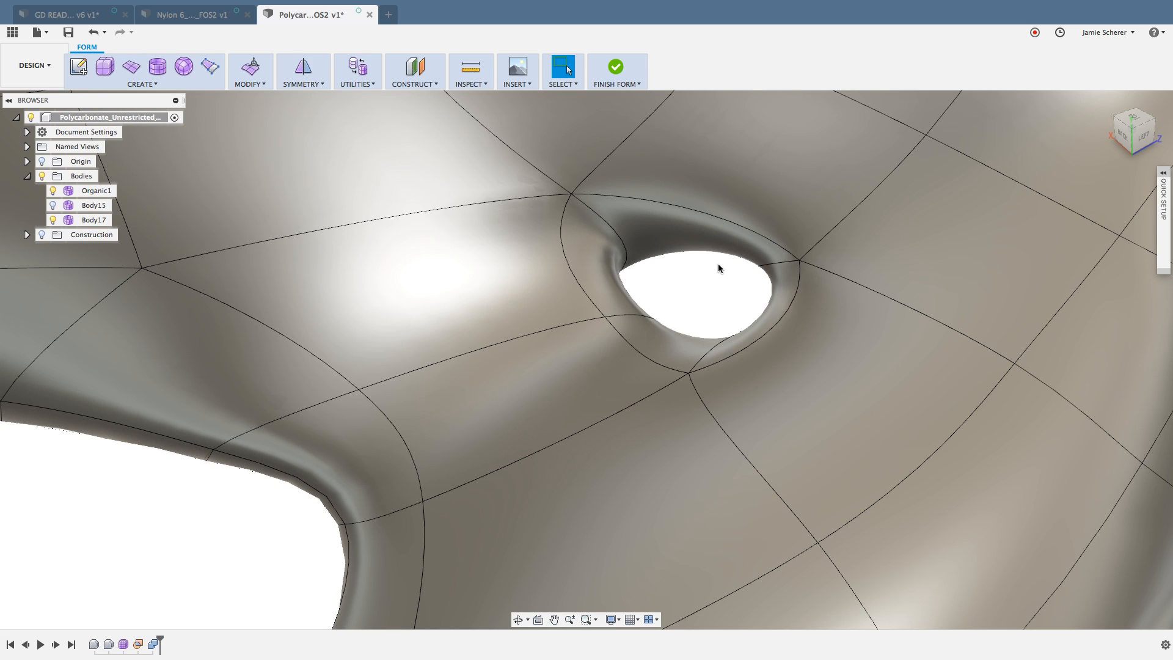
click(670, 226)
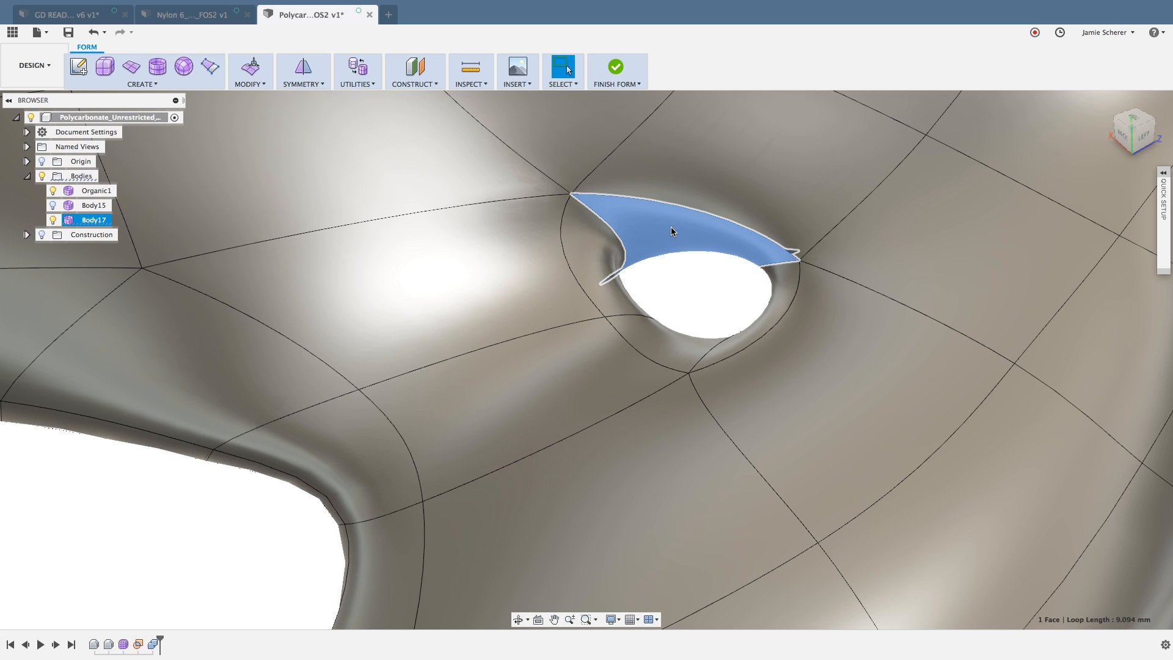
double_click(670, 226)
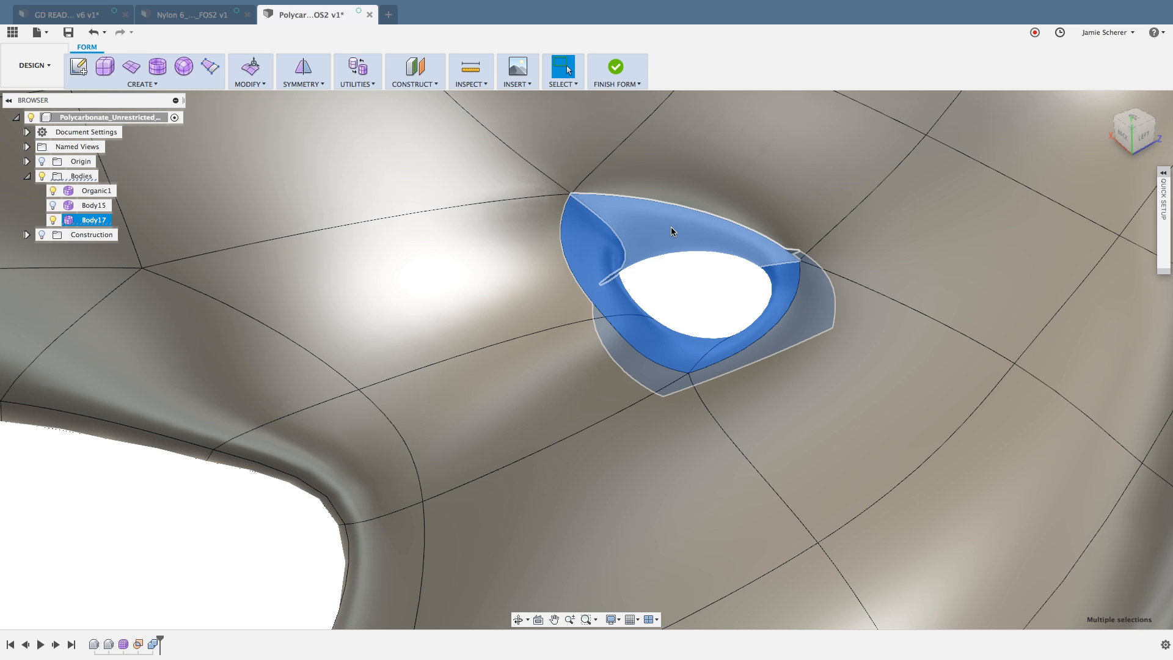
Step: Select every face of the diagonal strut between its two junctions, and clear the selection
scroll(629, 266, down, 10)
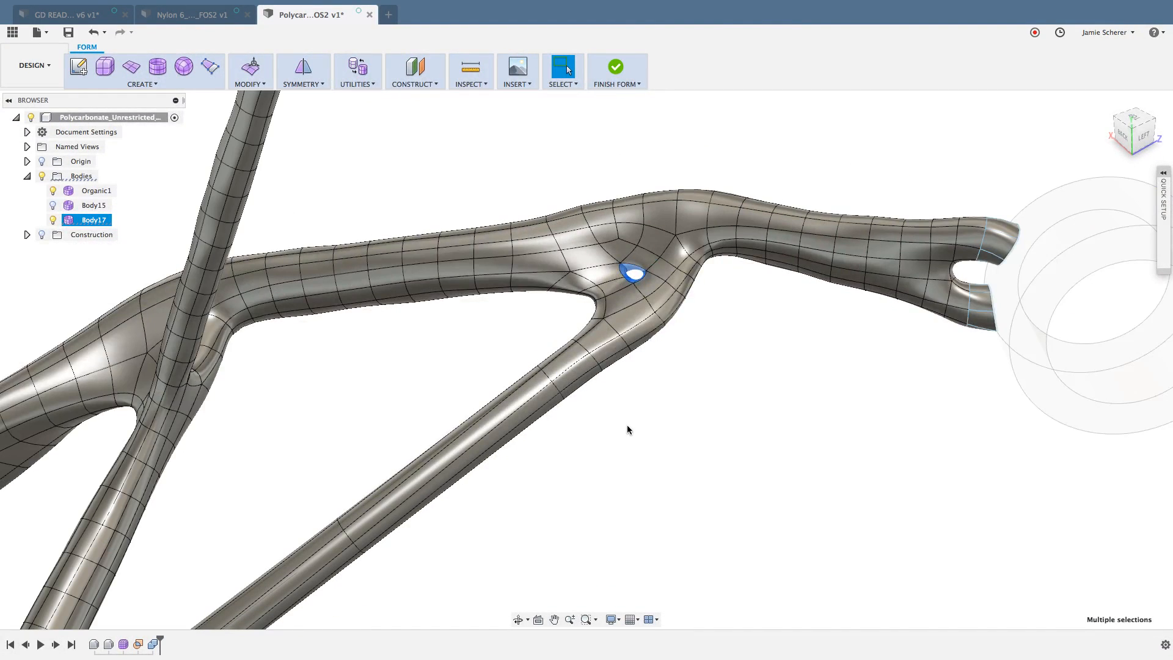
middle_drag(627, 425, 628, 402)
scroll(628, 401, down, 3)
scroll(536, 375, up, 3)
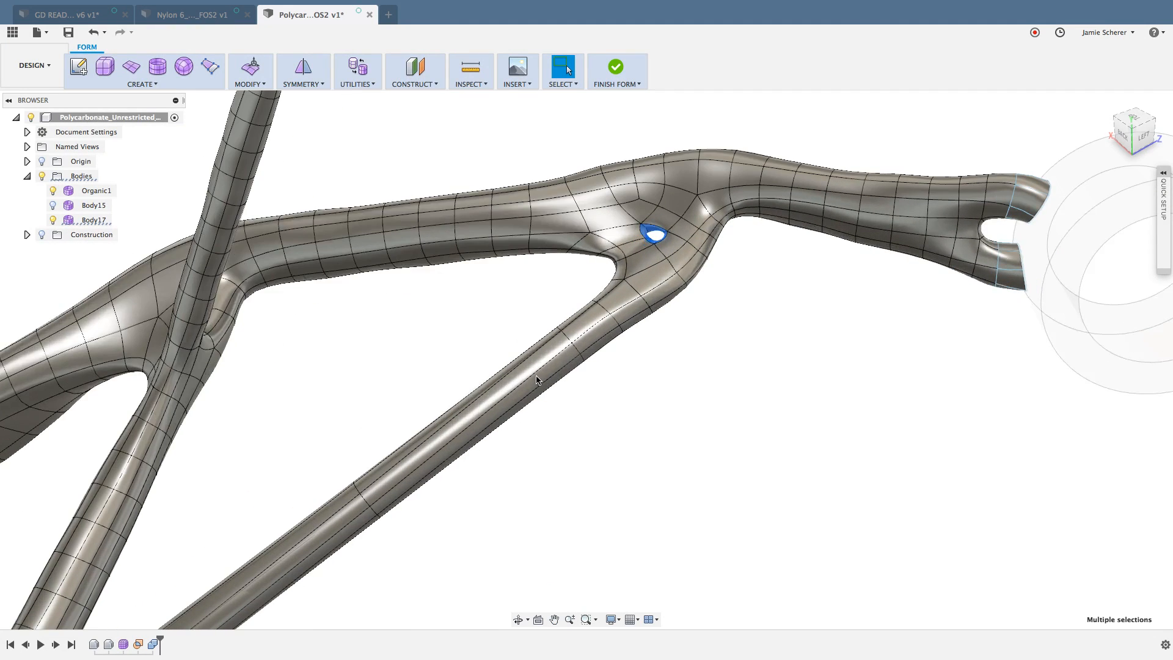
click(529, 369)
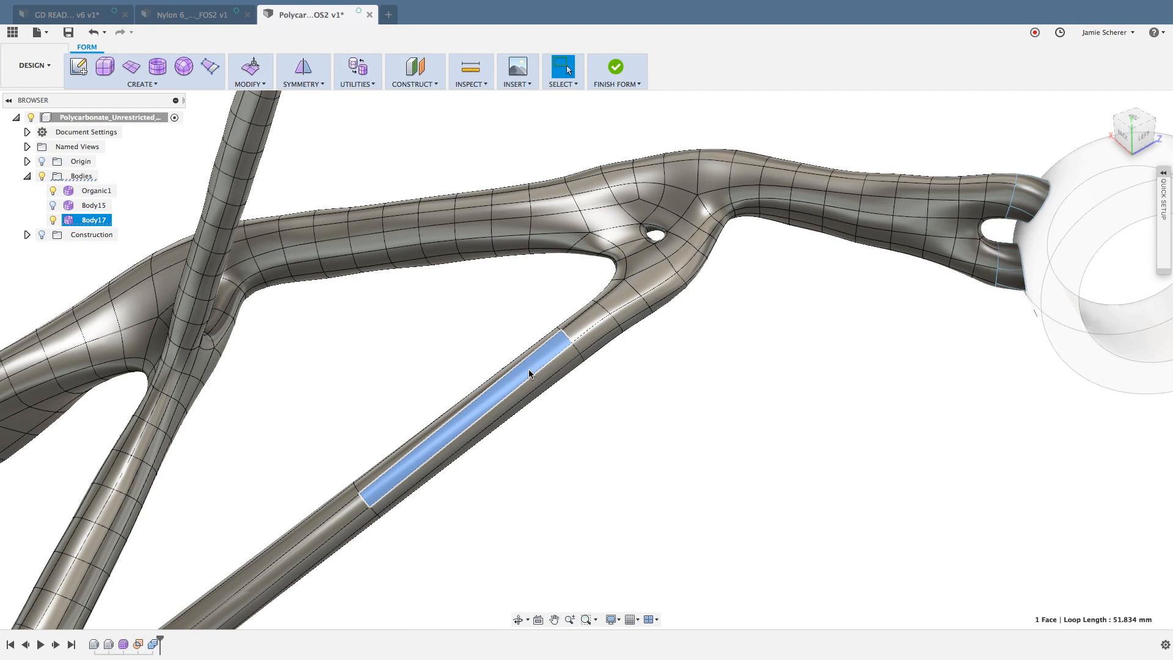
double_click(554, 365)
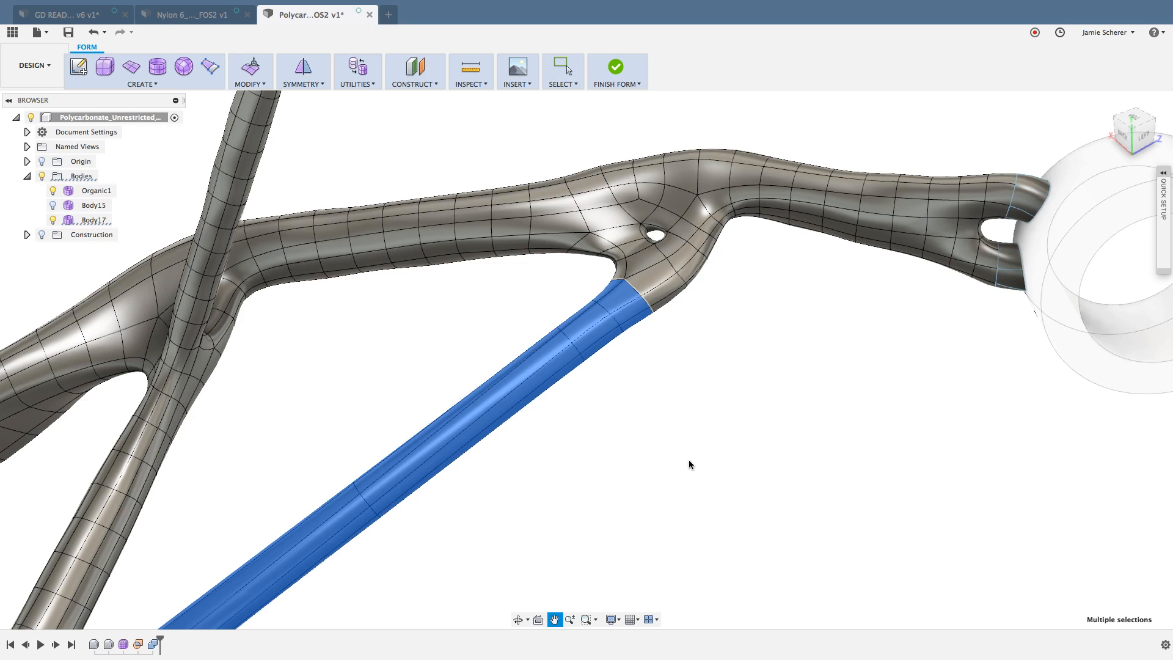
middle_drag(688, 460, 745, 407)
scroll(746, 404, down, 2)
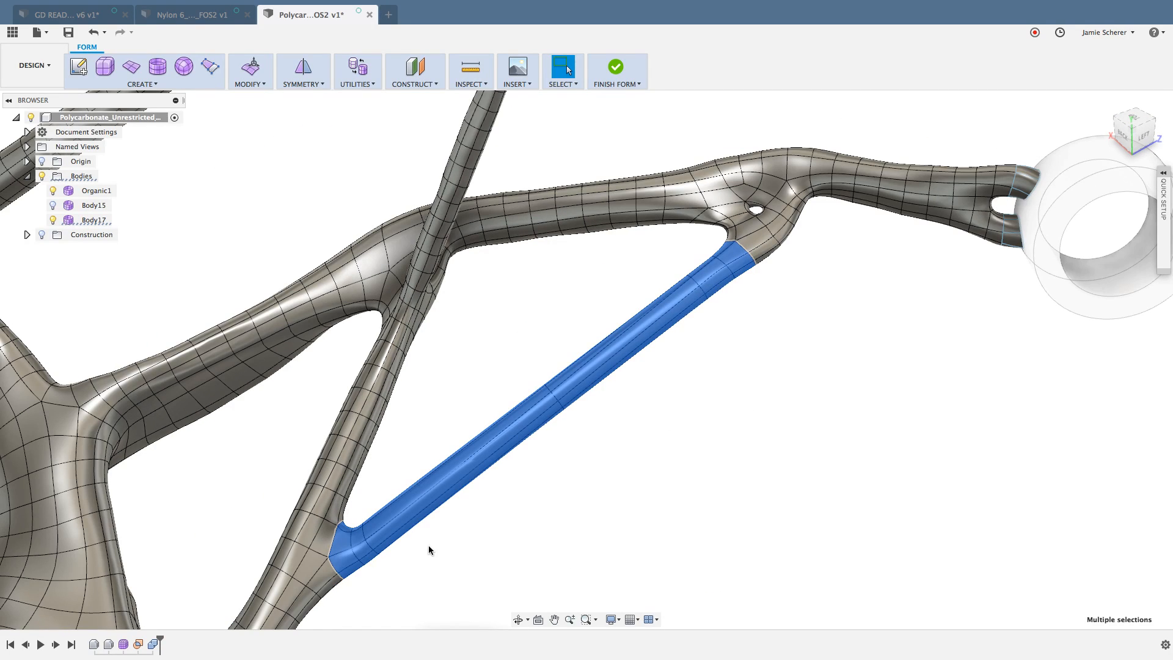
click(756, 323)
Step: Select the lengthwise face loop along the diagonal strut from two adjacent faces, and clear it
middle_drag(754, 324, 720, 383)
scroll(749, 270, up, 3)
scroll(725, 336, up, 2)
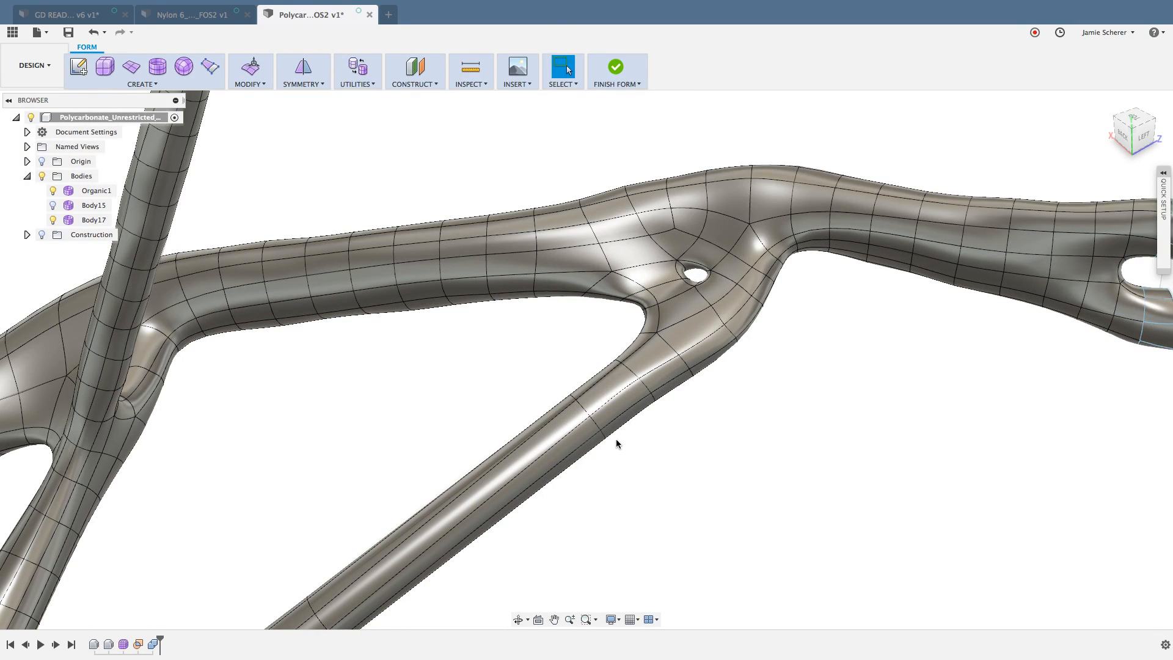
click(614, 383)
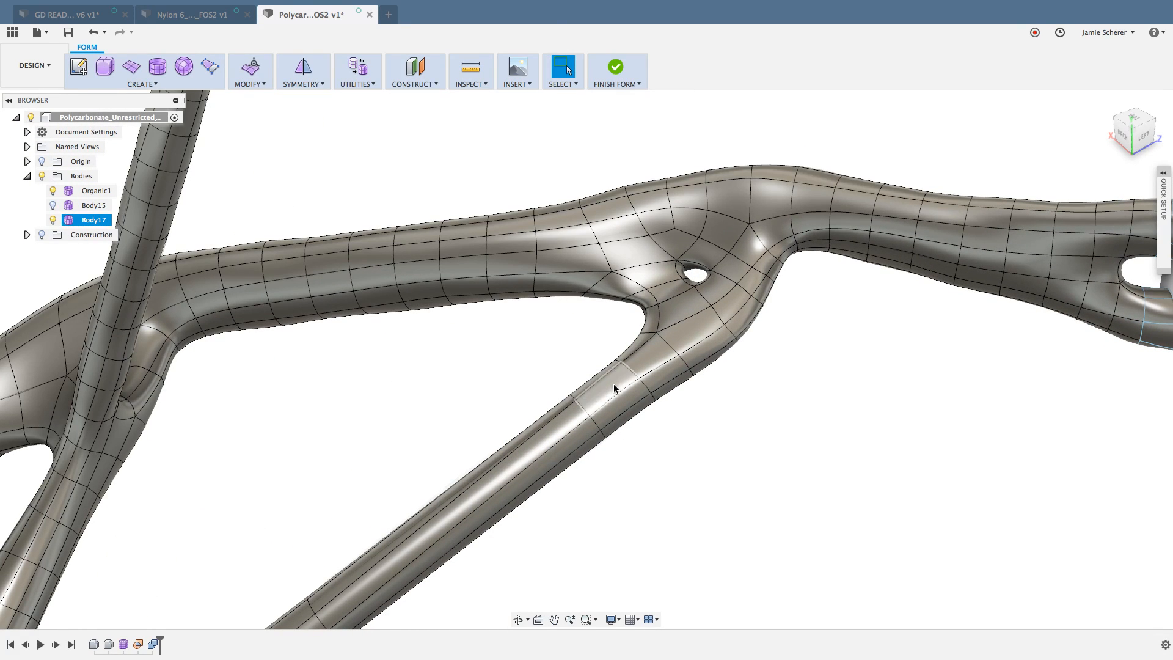
double_click(569, 417)
scroll(571, 420, down, 2)
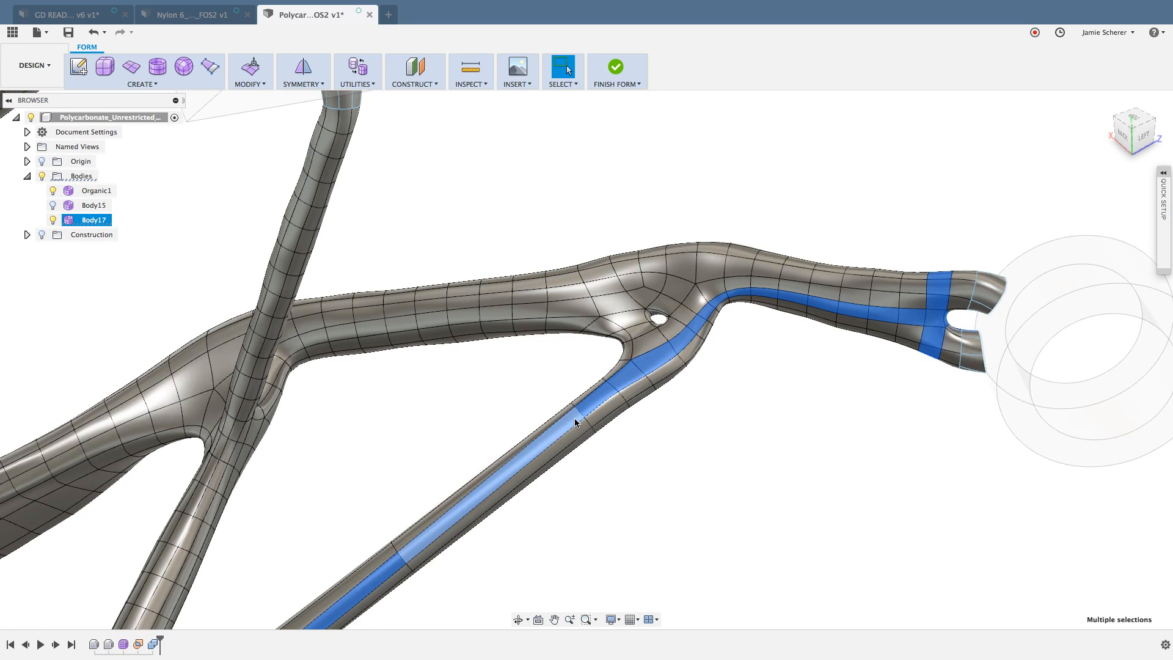
scroll(574, 417, down, 2)
middle_drag(568, 400, 619, 246)
scroll(609, 295, up, 2)
click(610, 295)
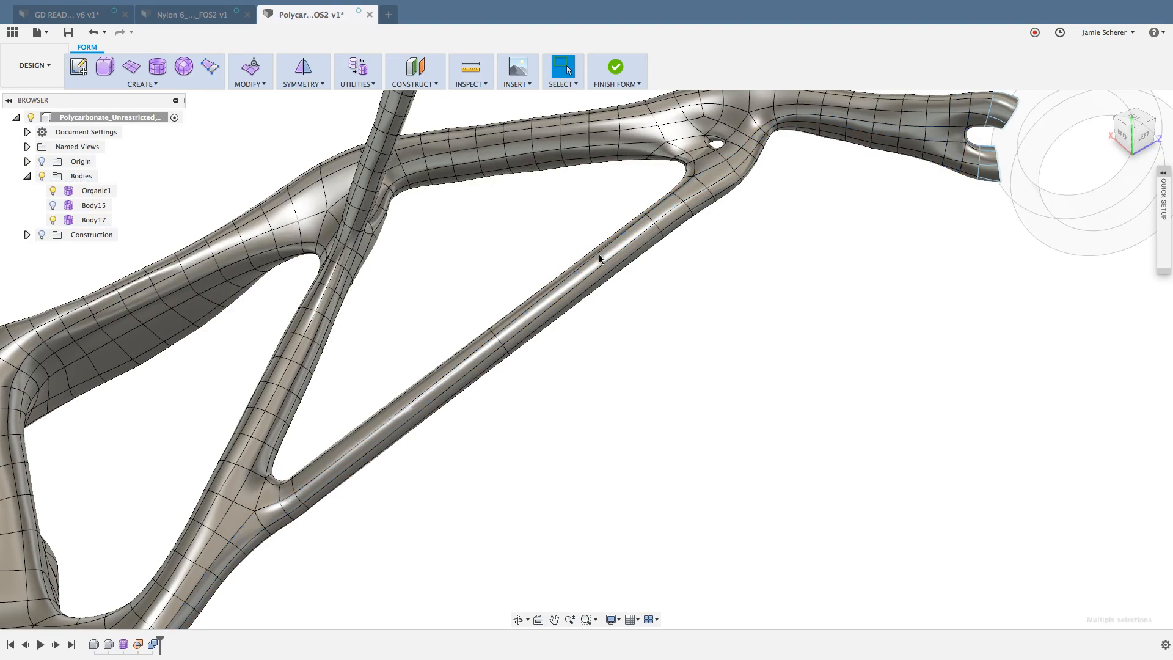
Step: Select the entire diagonal strut again from one of its long middle faces, and deselect it
click(596, 262)
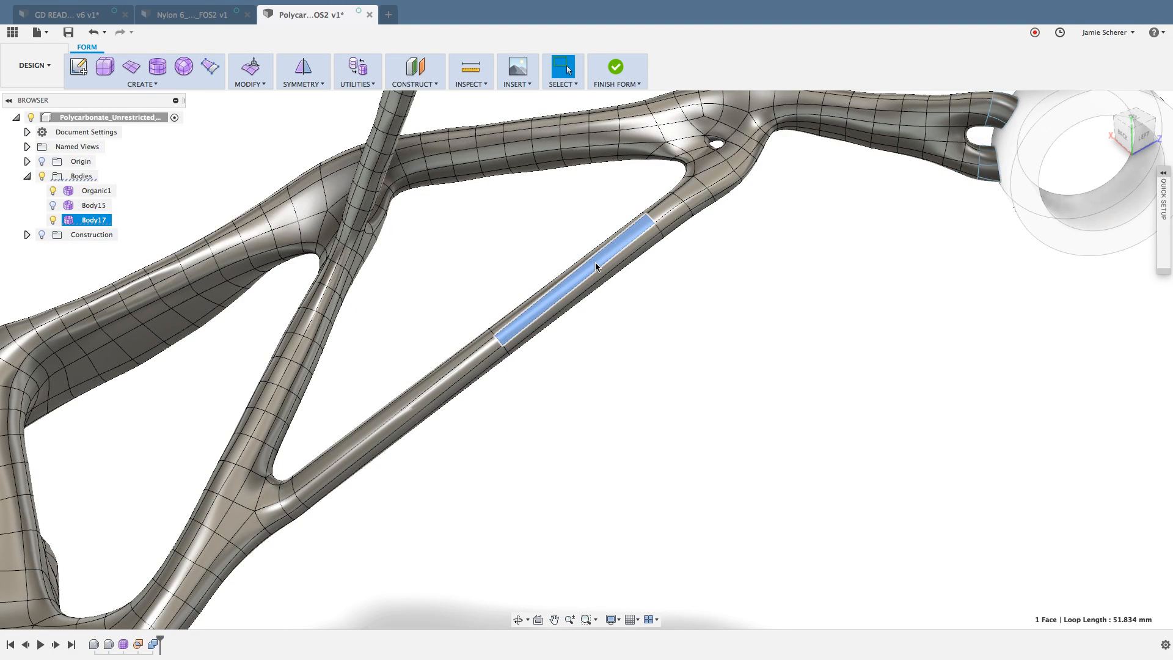
double_click(595, 262)
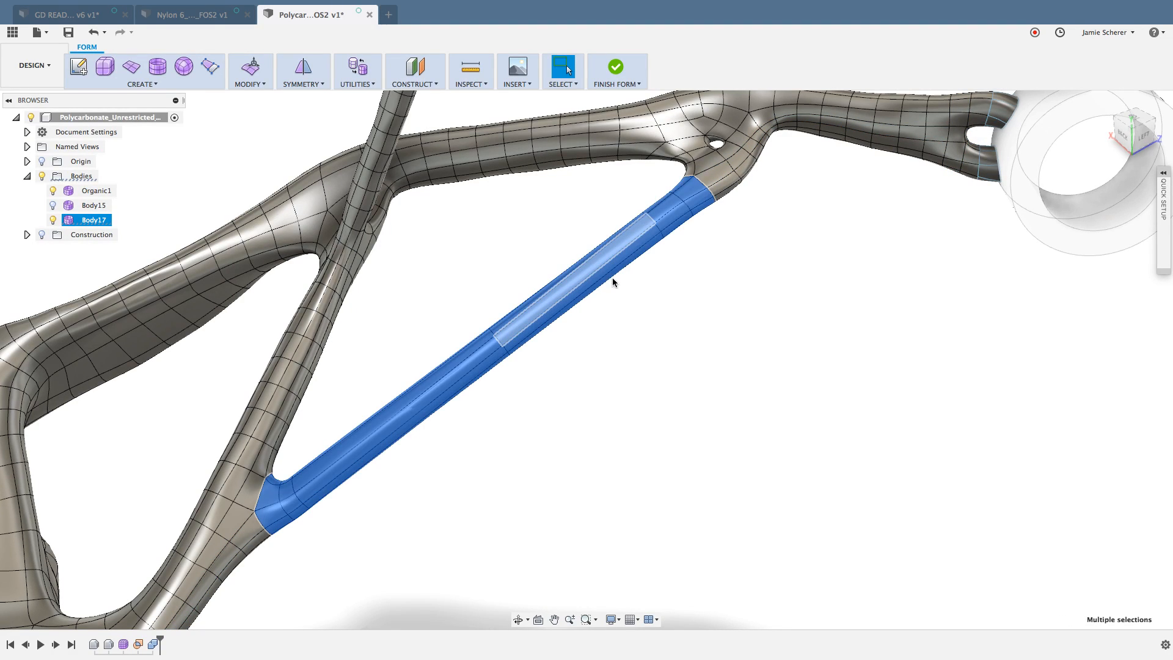
click(735, 249)
Step: Select the full ring of faces inside the small hole at the strut junction again
middle_drag(744, 193, 721, 317)
scroll(706, 277, up, 5)
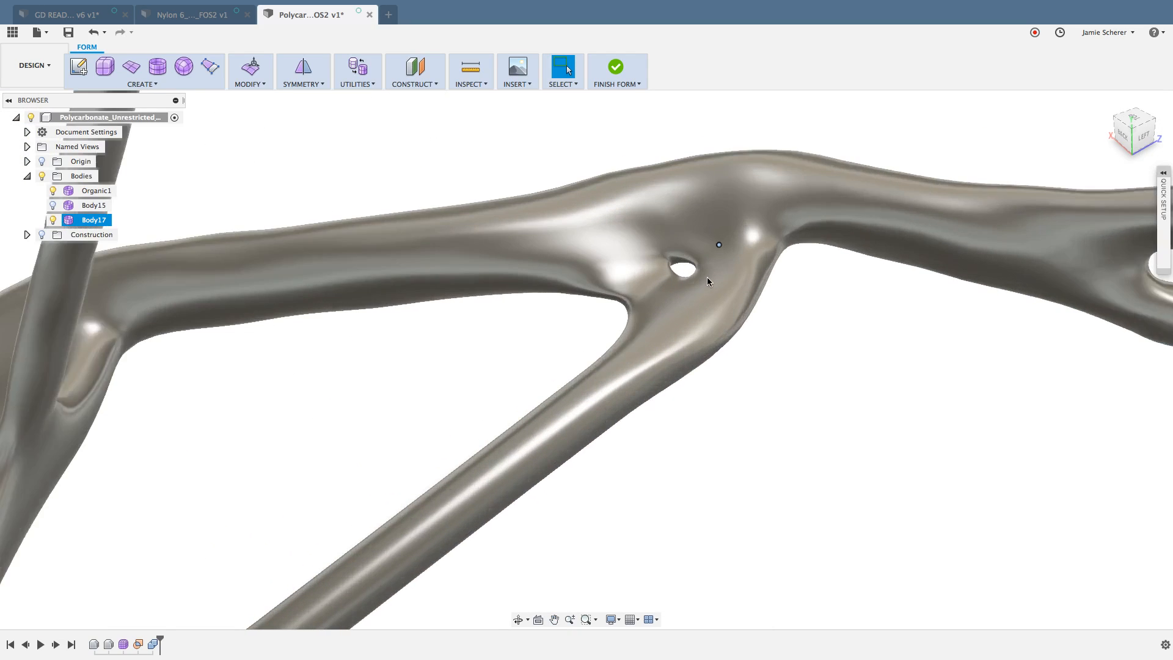
scroll(700, 277, up, 5)
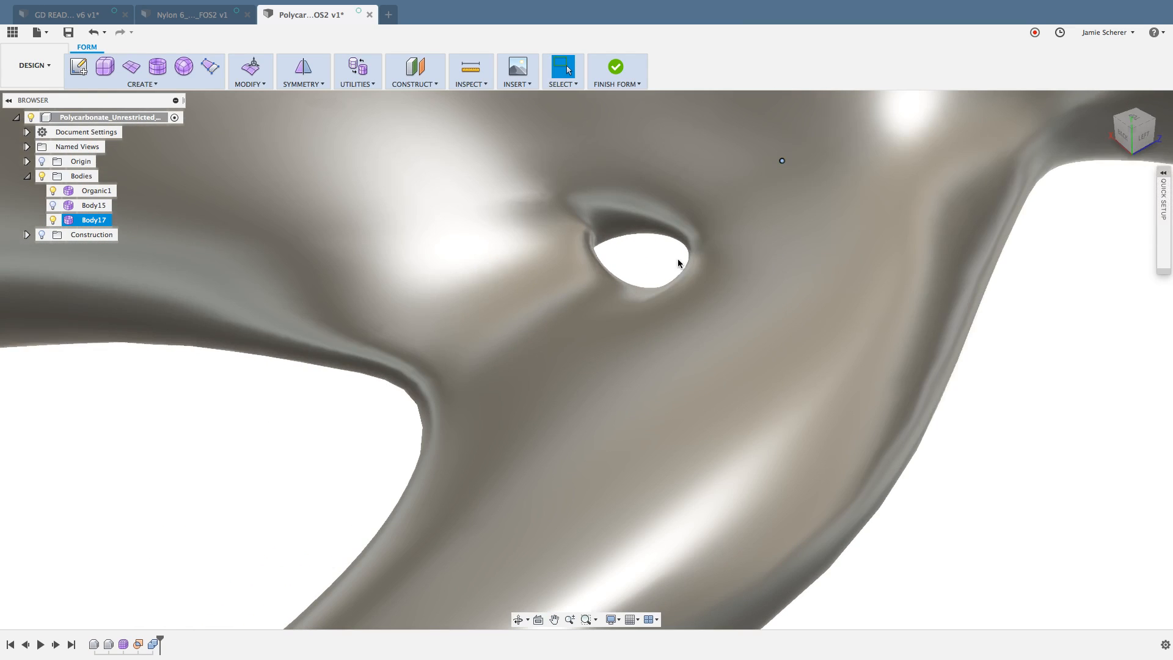
click(665, 228)
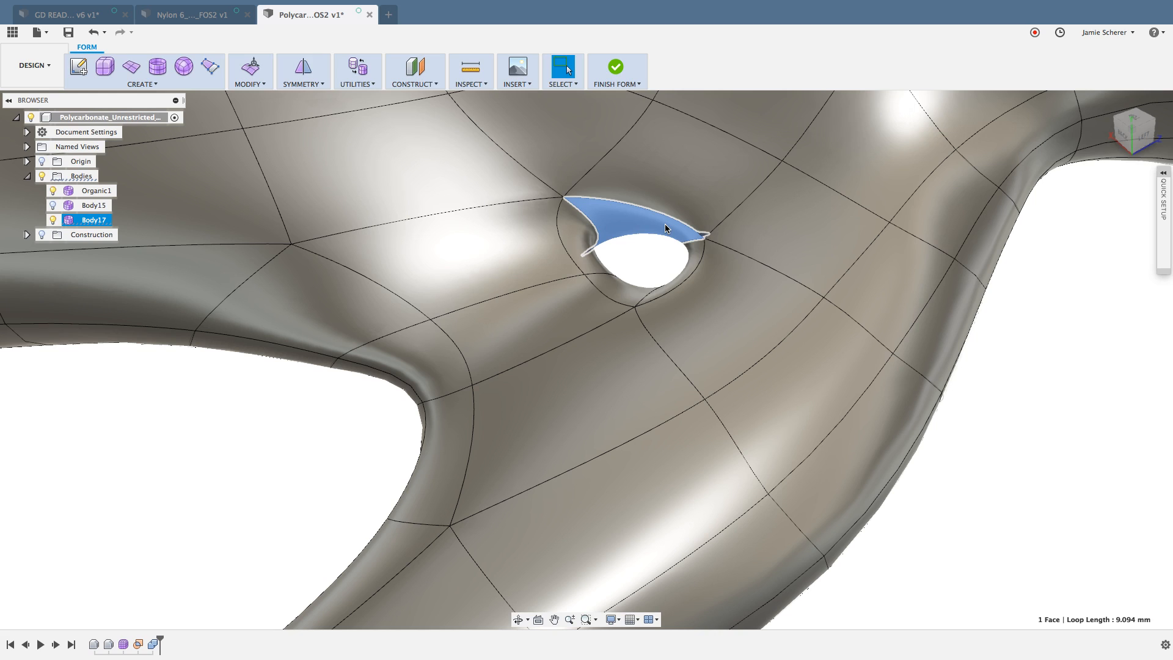
double_click(666, 229)
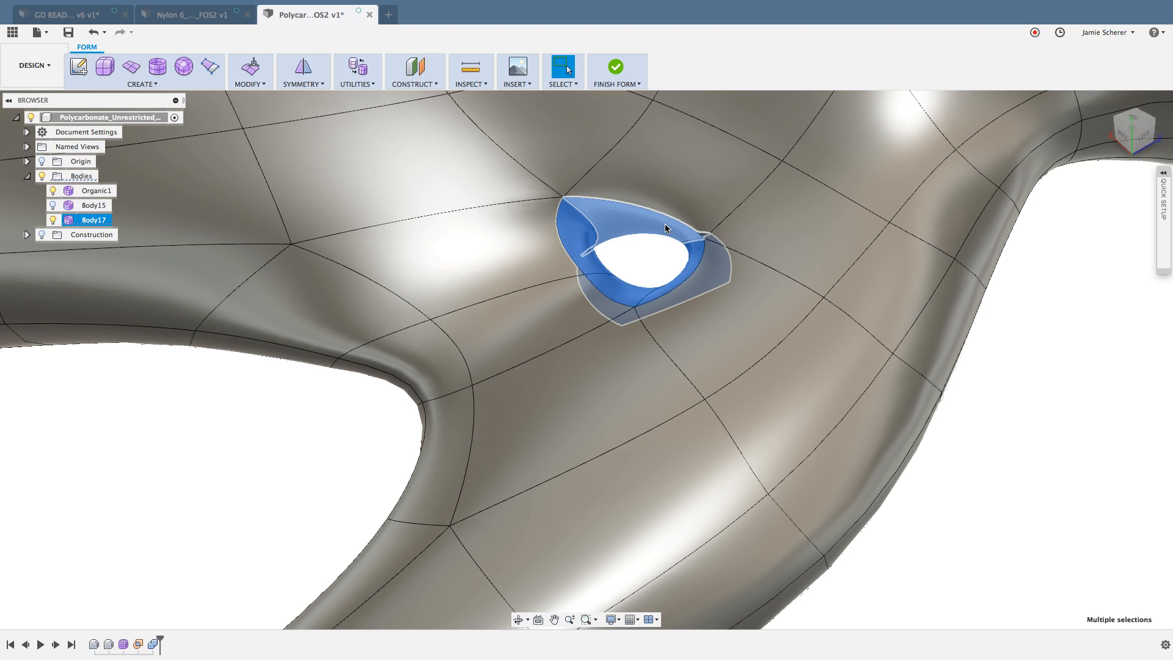
Step: In Edit Form, reselect the hole's faces from a single face with Strut/Hole Selection, and cancel the edit
click(250, 67)
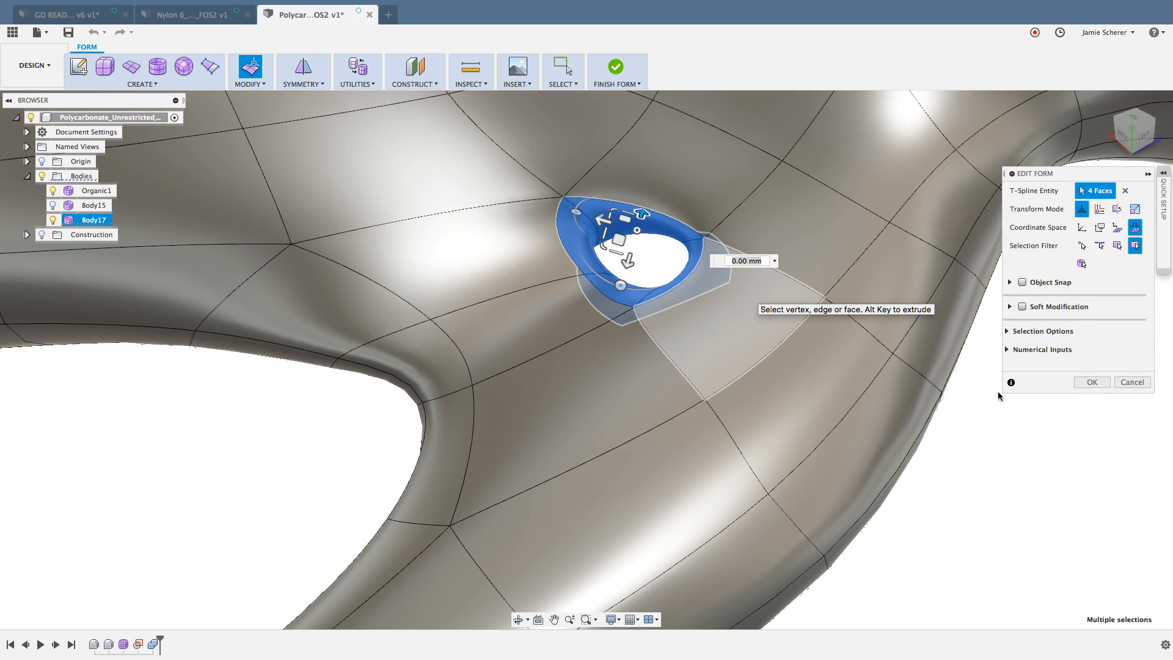
click(1007, 331)
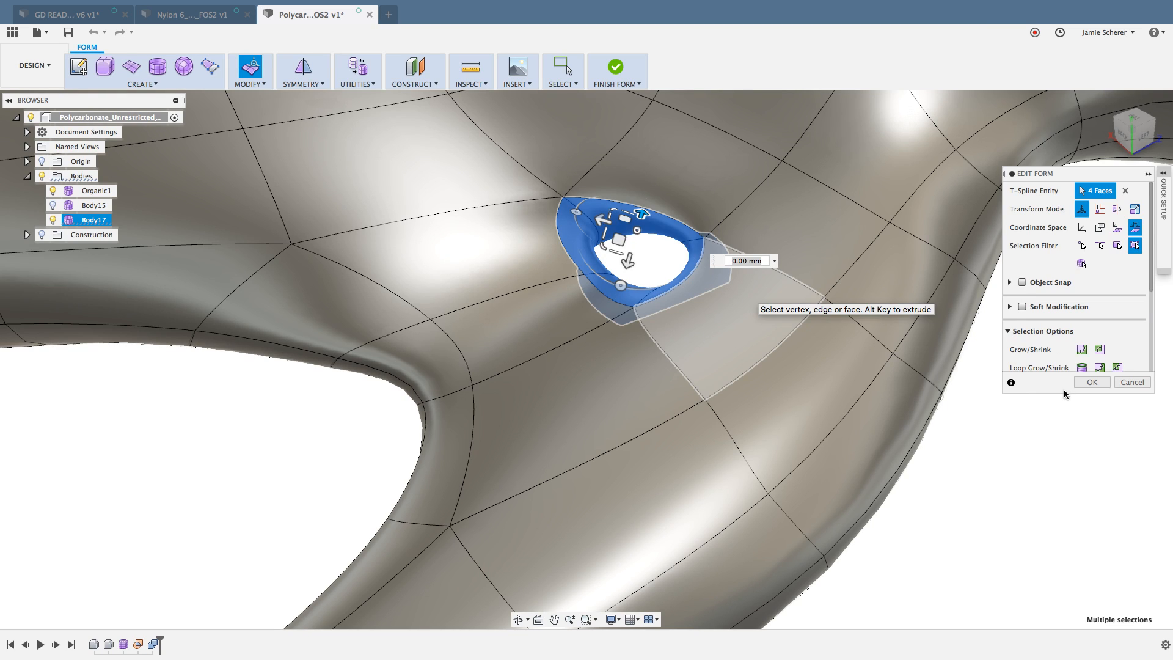
scroll(1062, 361, down, 3)
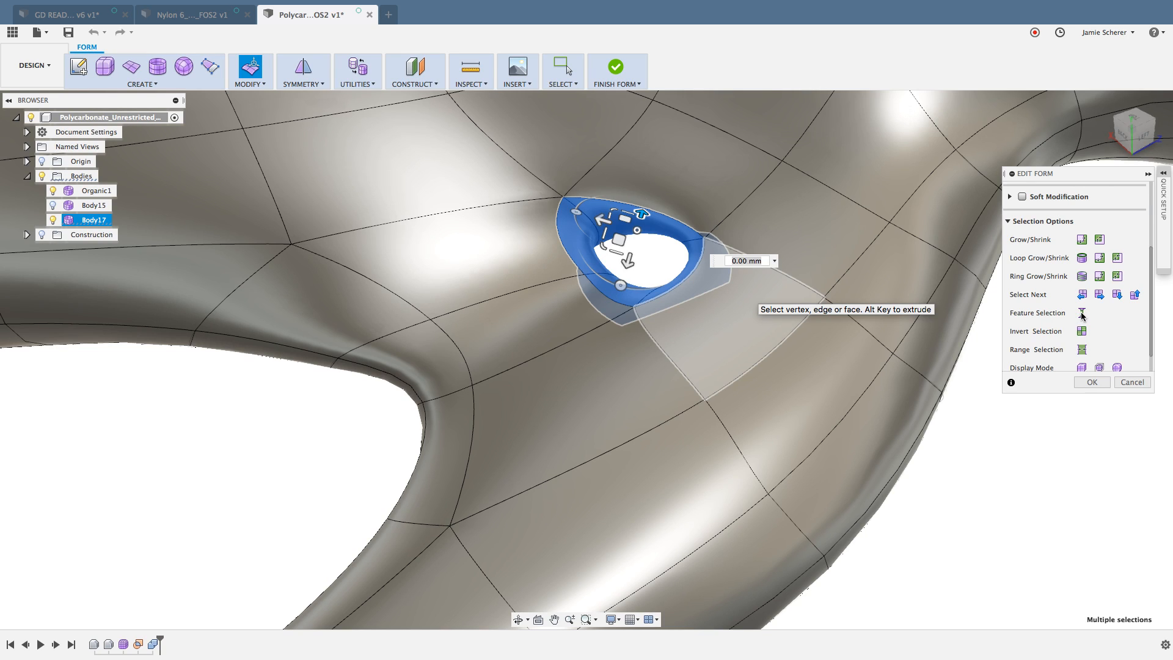
click(951, 506)
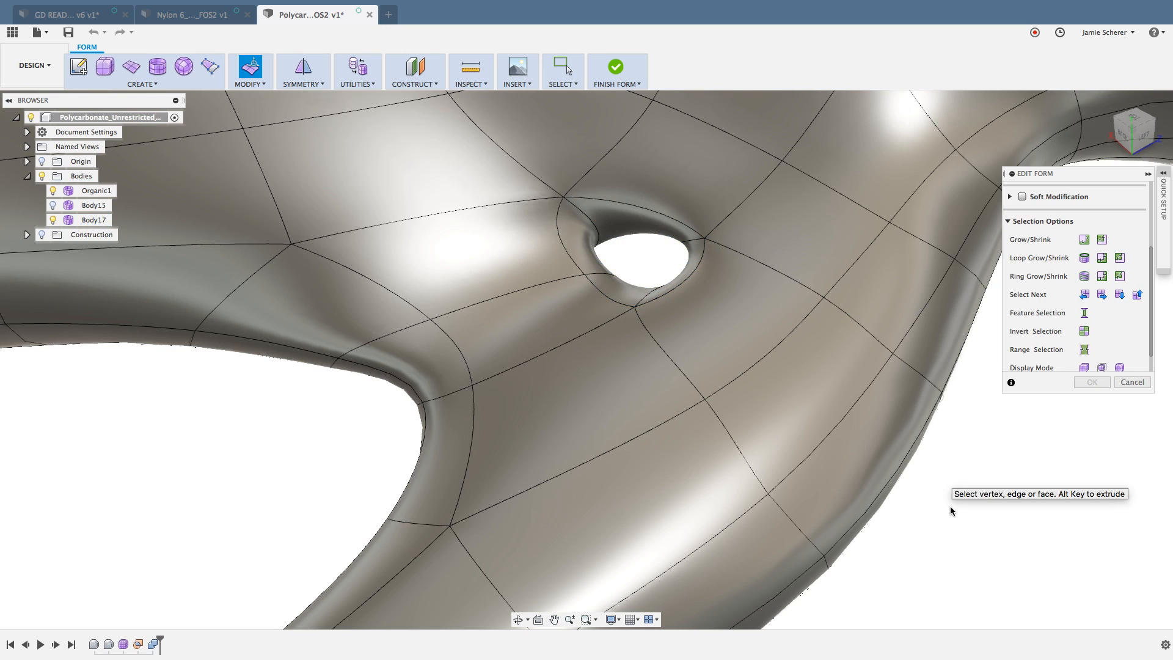
click(690, 229)
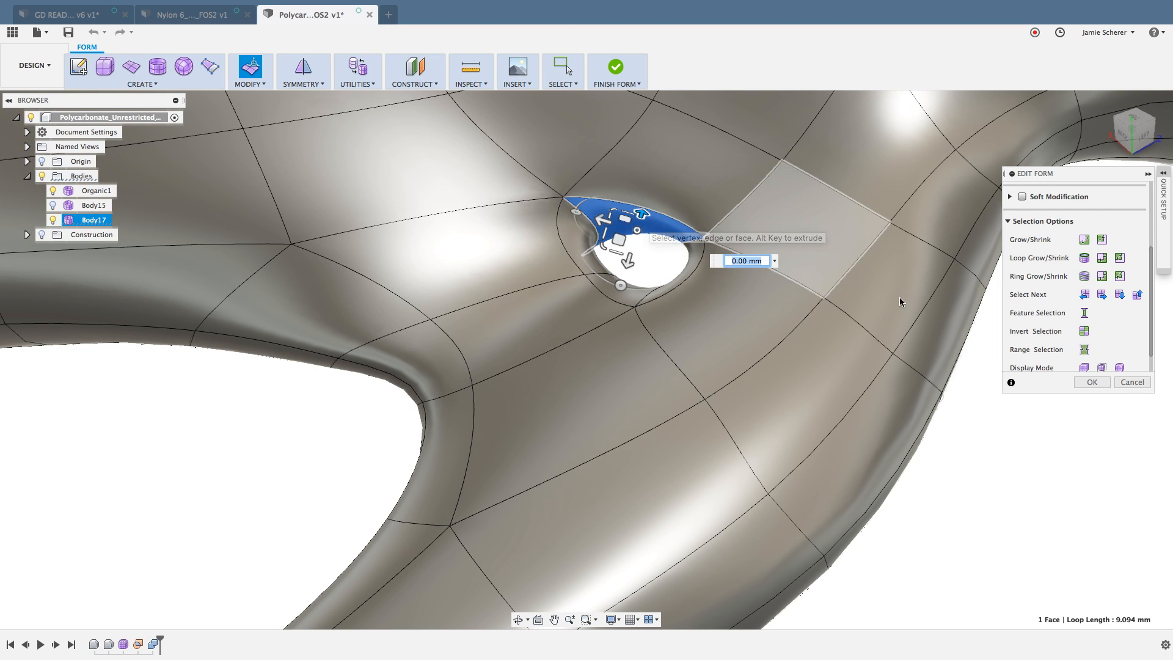
click(1084, 314)
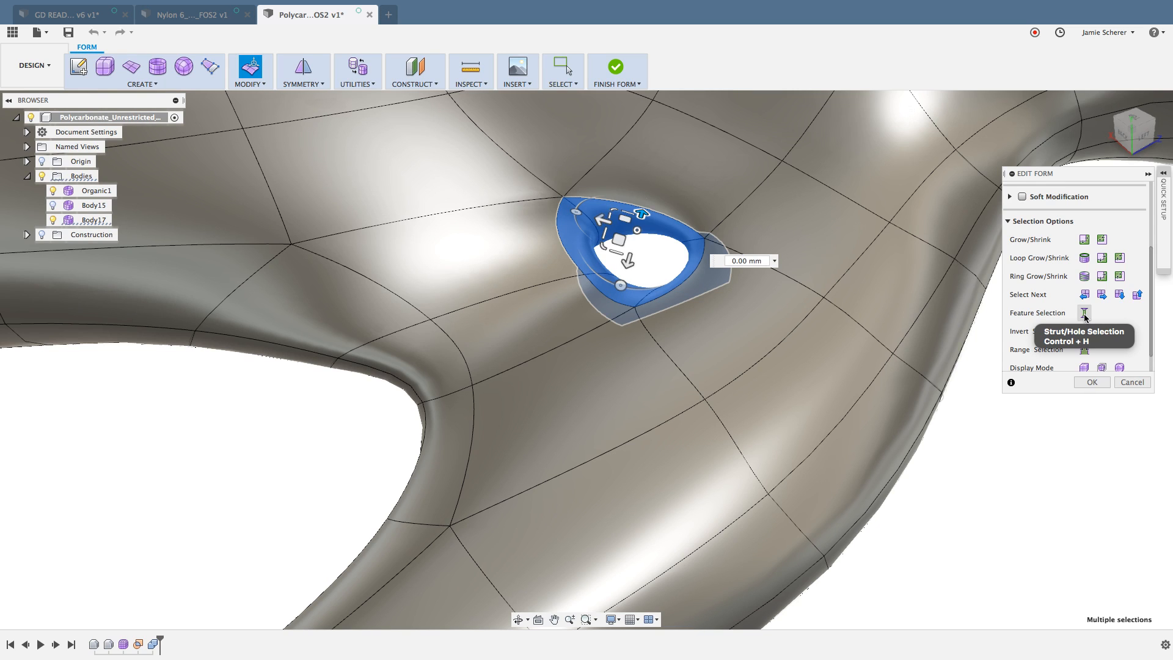
click(1129, 383)
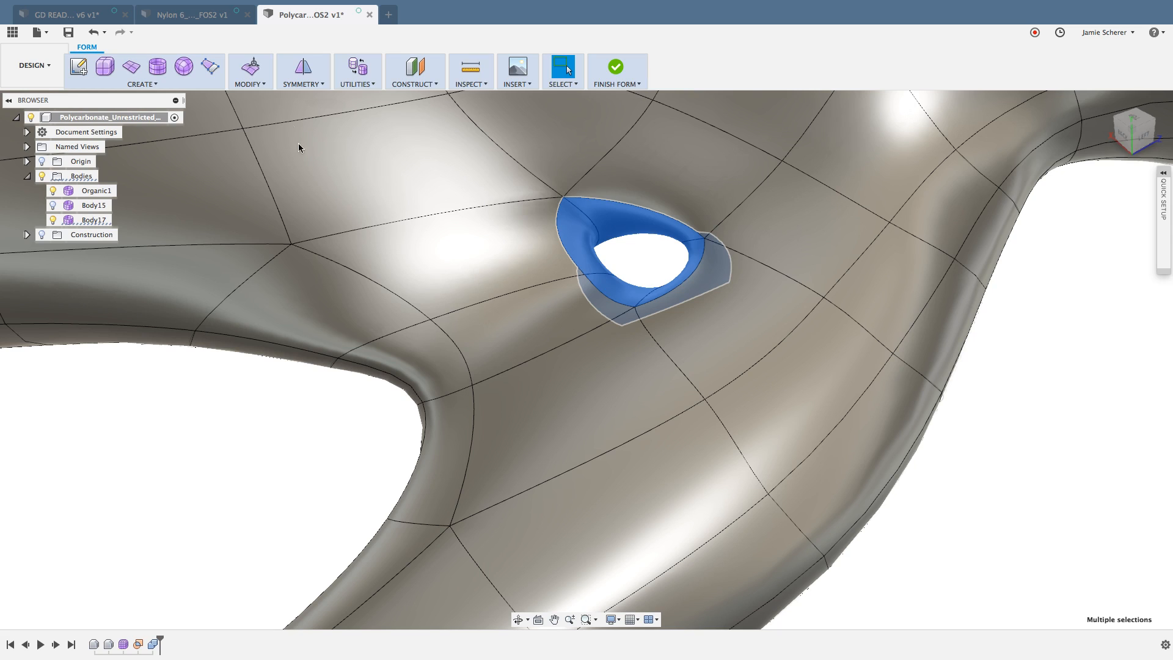
Step: Close the small hole with Erase And Fill on its four selected faces, using the Reduced Star fill mode
click(262, 85)
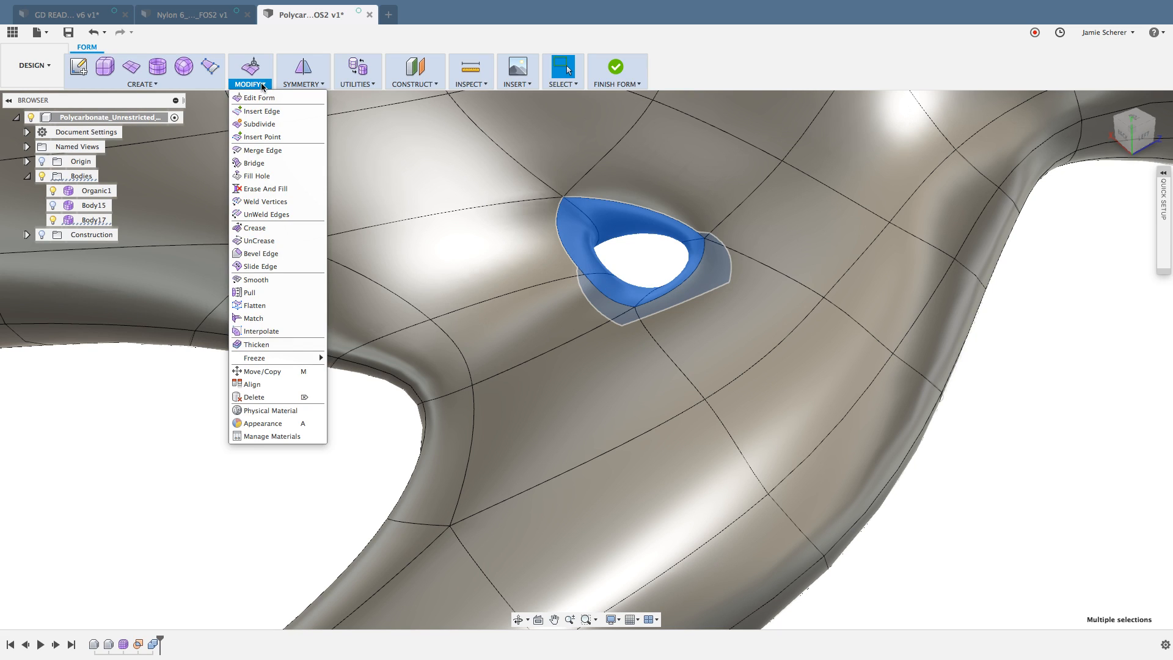
click(283, 189)
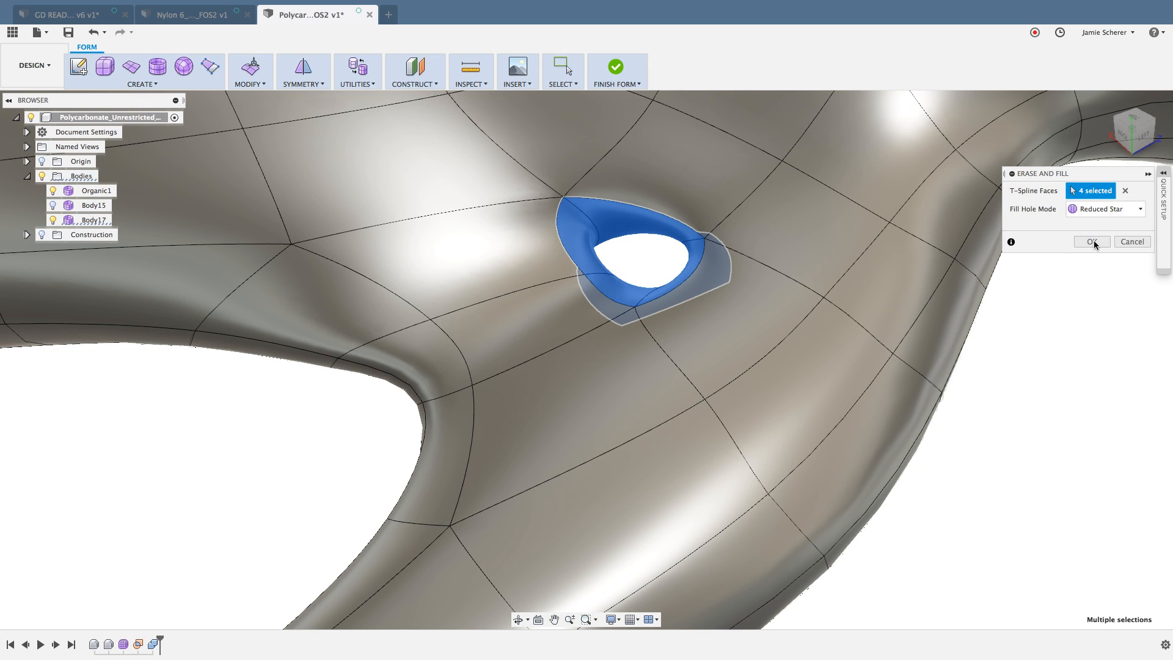
click(1091, 242)
click(1092, 241)
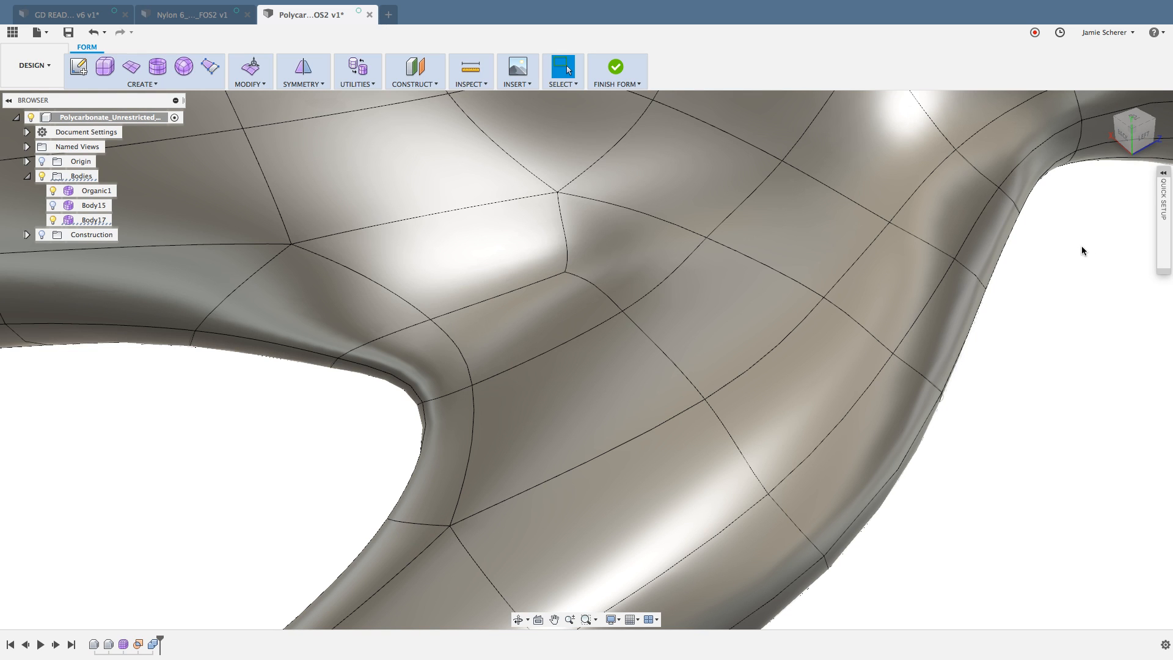
shift+middle_drag(1090, 289, 1069, 286)
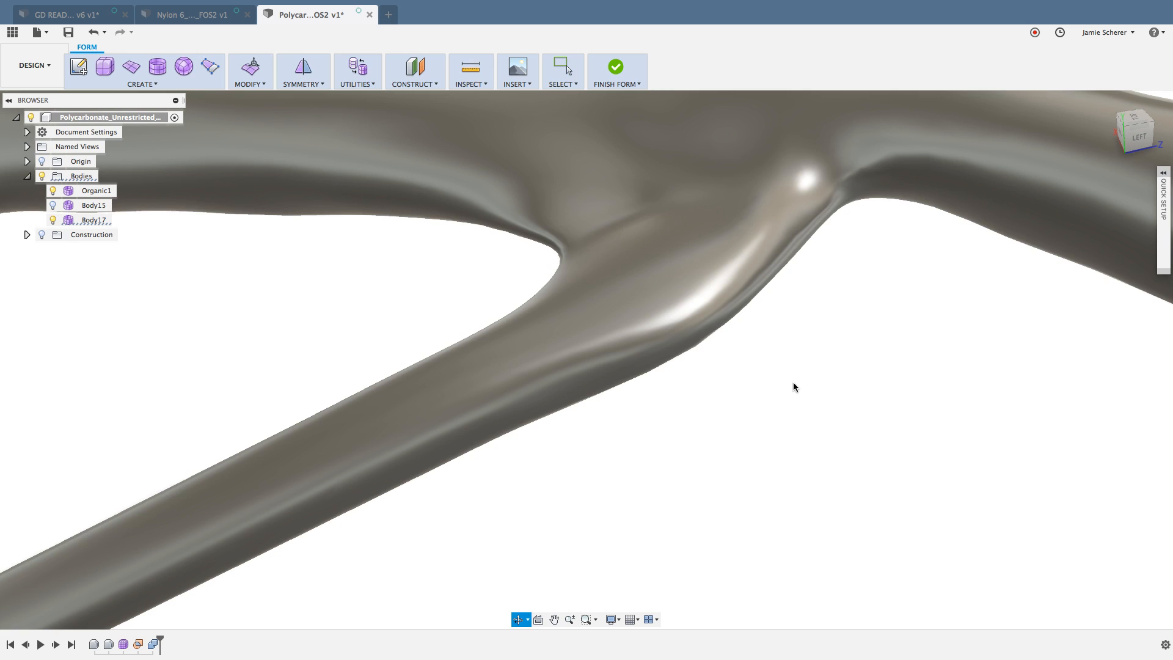
Step: Examine the closed hole at the strut junction from both sides and look over the neighbouring struts
shift+middle_drag(793, 382, 675, 342)
scroll(896, 291, up, 5)
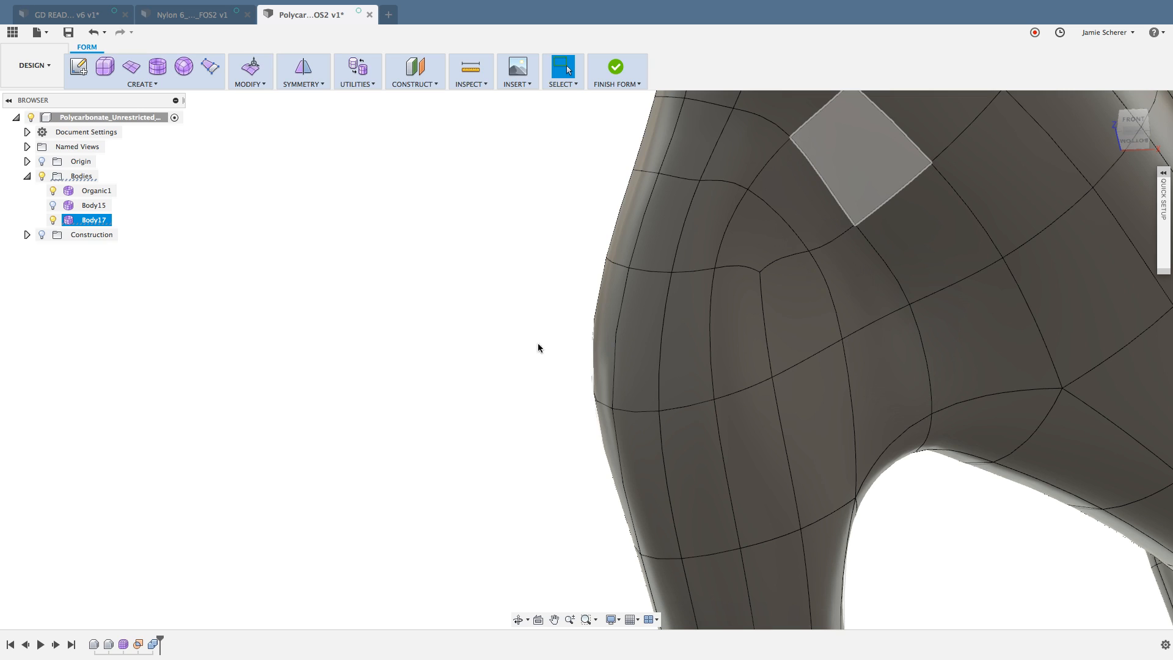
click(479, 362)
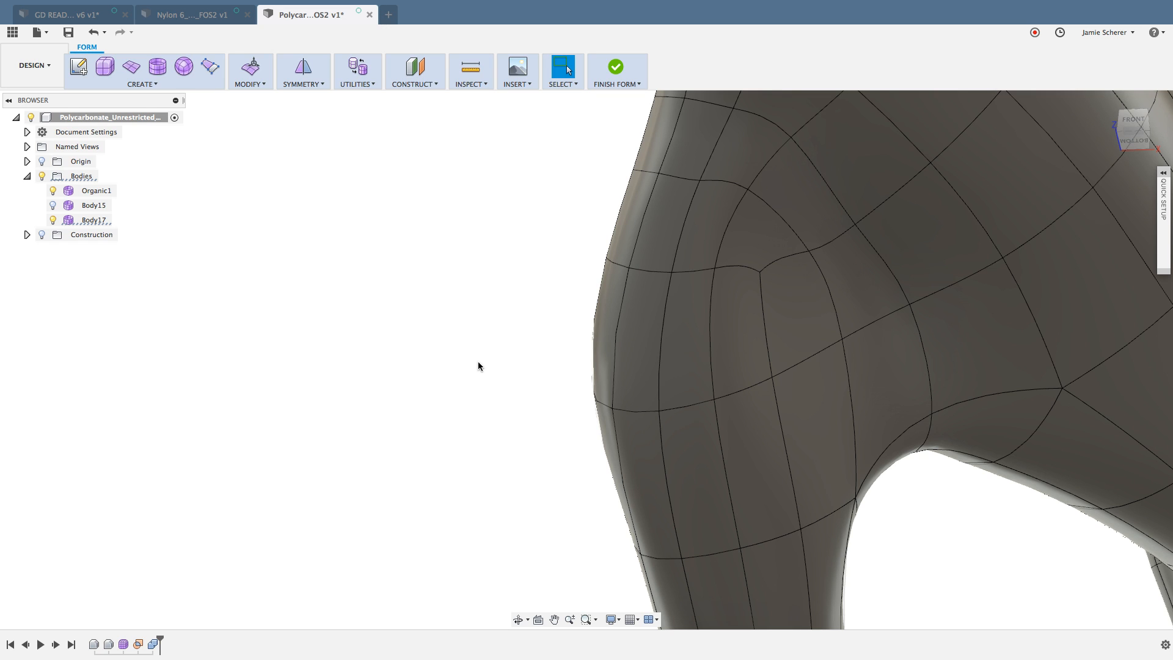
scroll(478, 362, down, 5)
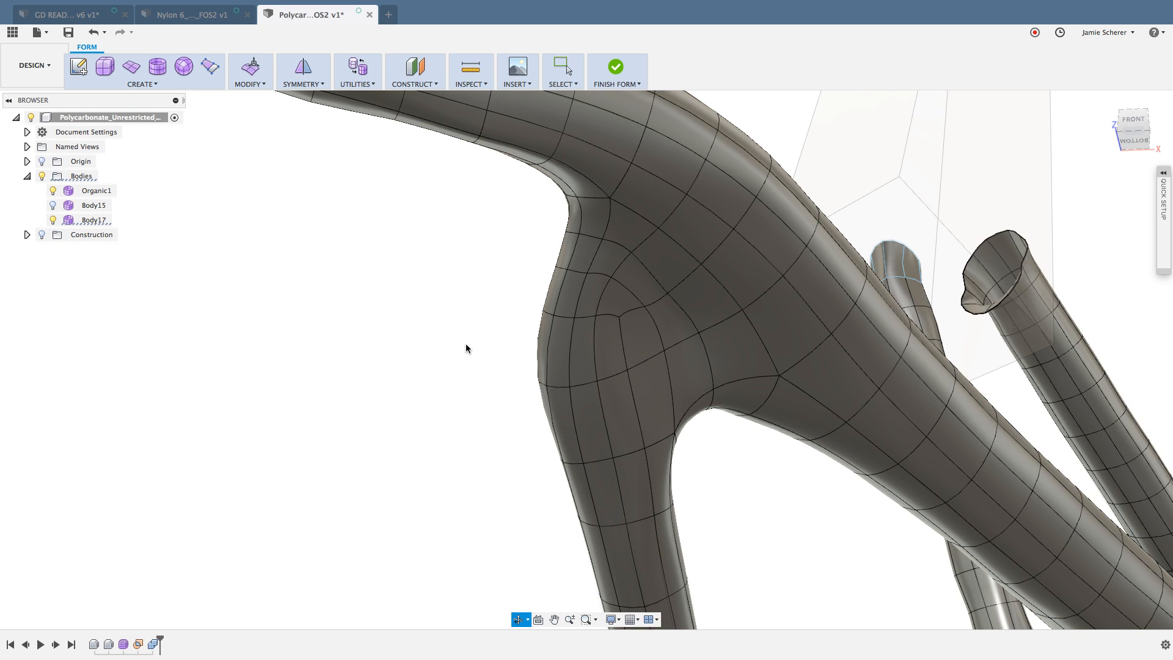
shift+middle_drag(465, 343, 545, 383)
scroll(546, 386, down, 5)
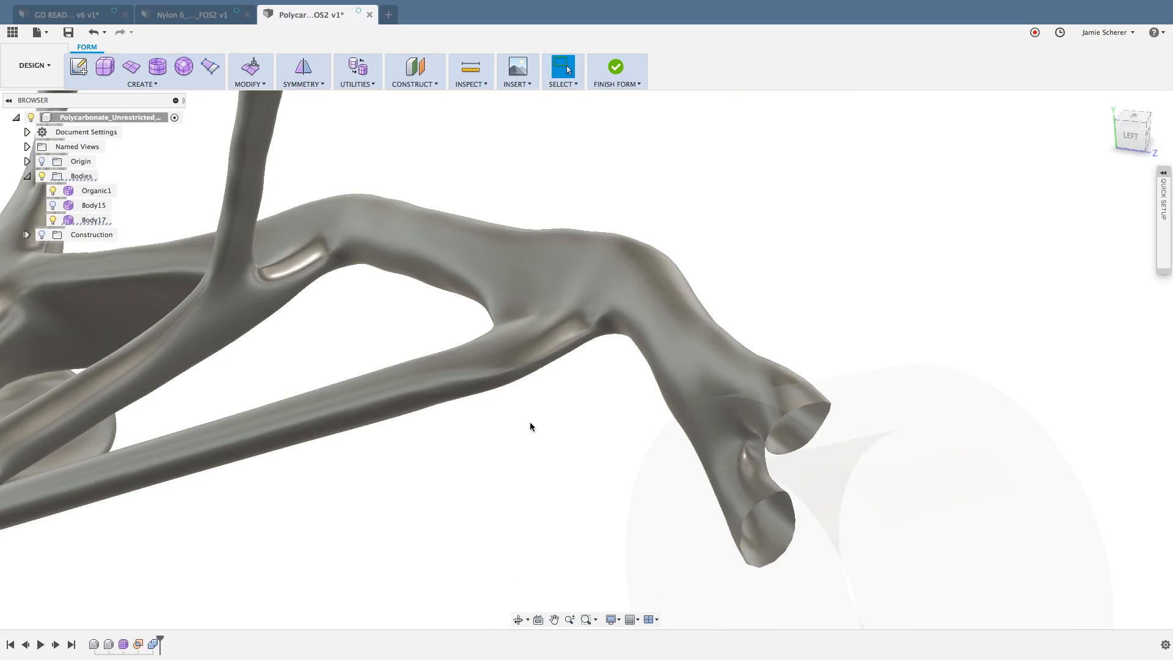
middle_drag(531, 424, 636, 424)
scroll(835, 407, up, 8)
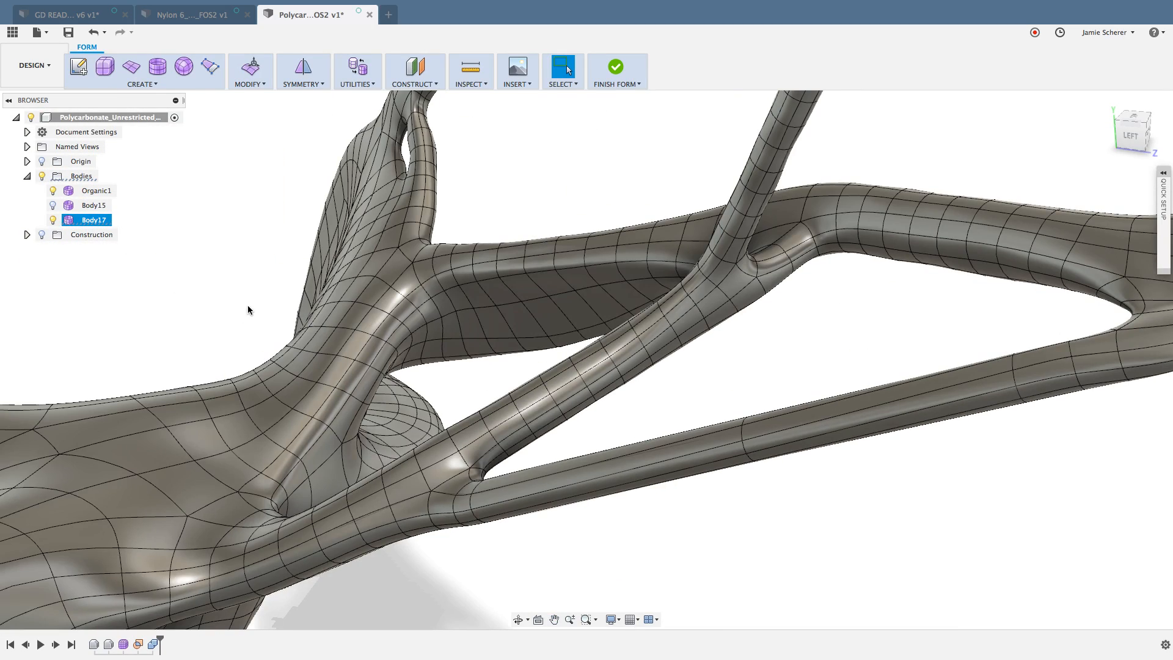
Step: On the back side of the wide web, select the faces surrounding the small hole directly above the larger one
mouse_move(248, 306)
shift+middle_down()
mouse_move(349, 299)
mouse_move(273, 391)
shift+middle_up()
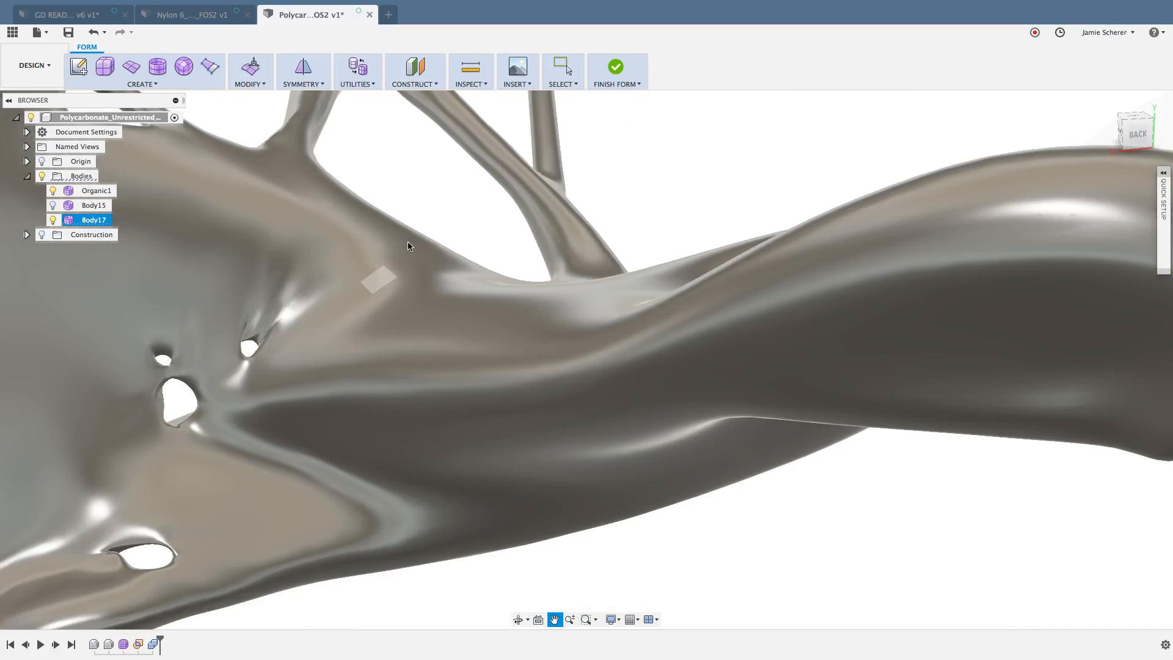
middle_drag(408, 241, 457, 197)
scroll(266, 284, up, 5)
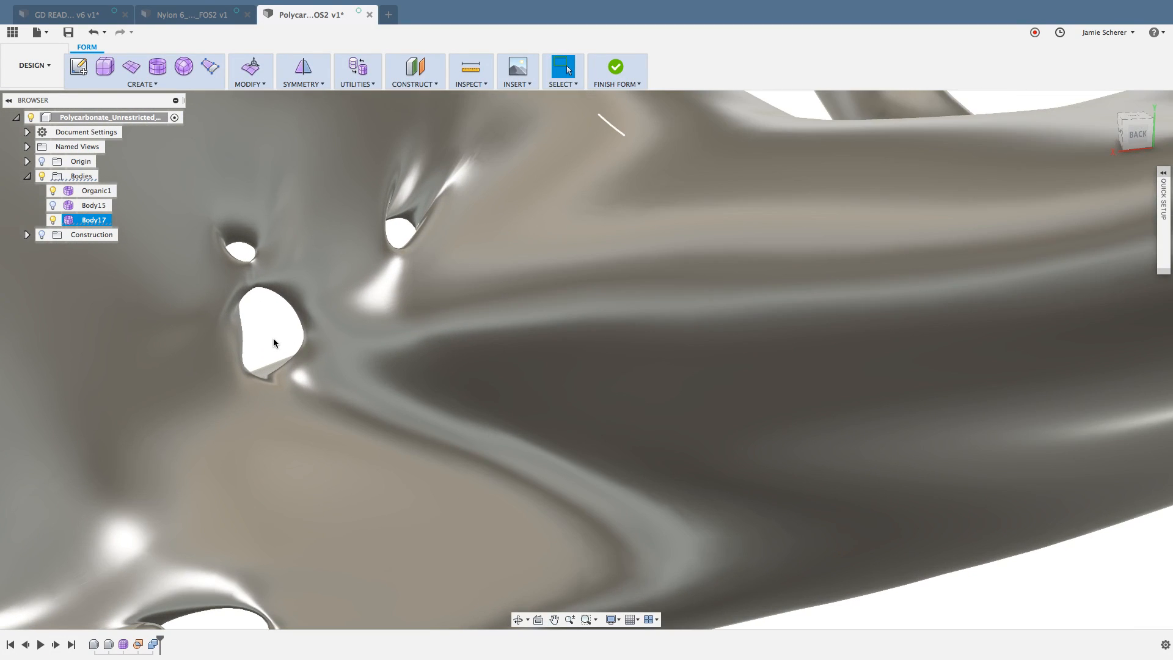
middle_drag(273, 339, 402, 287)
scroll(426, 279, up, 3)
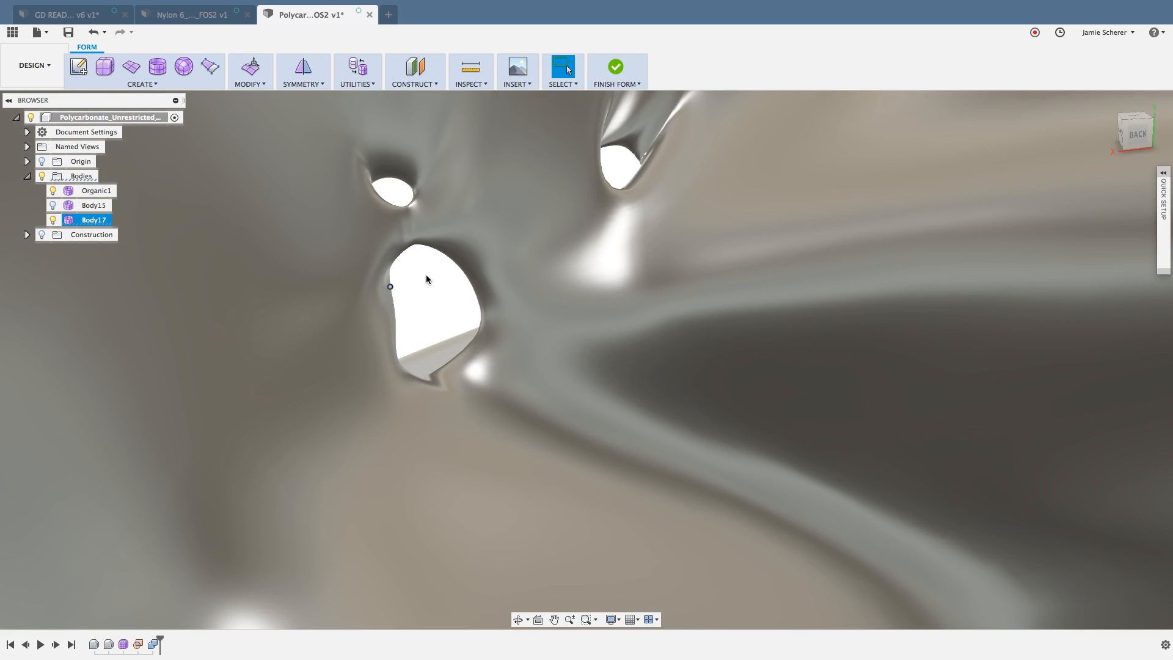
scroll(427, 279, up, 2)
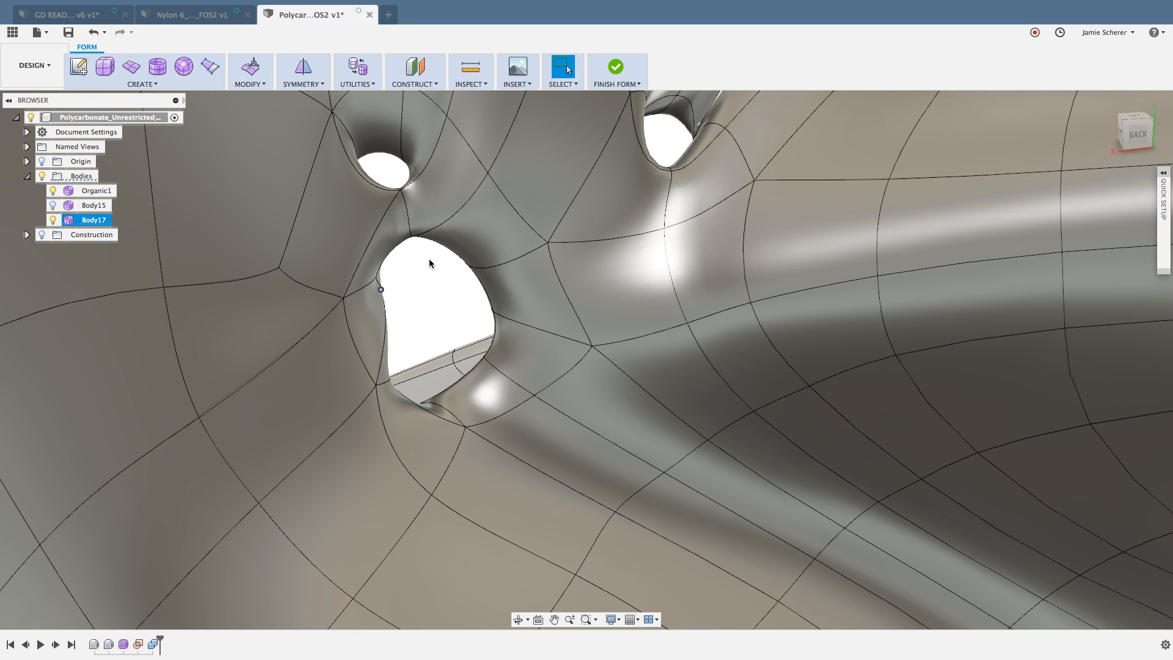
click(358, 185)
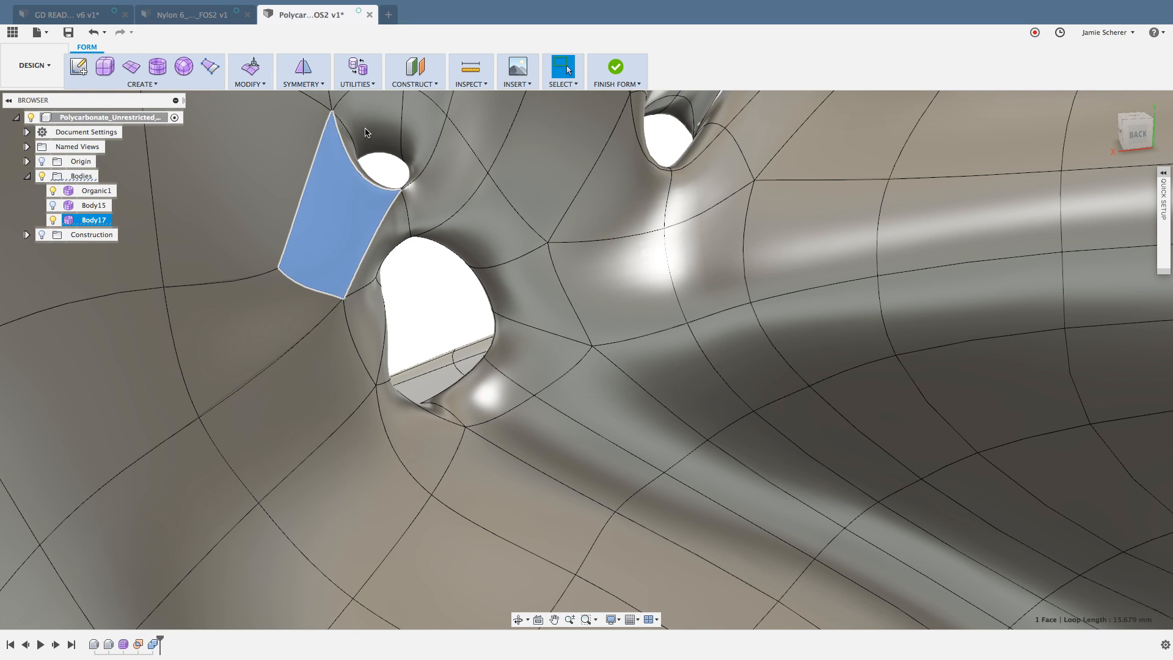
shift+click(350, 142)
shift+click(349, 142)
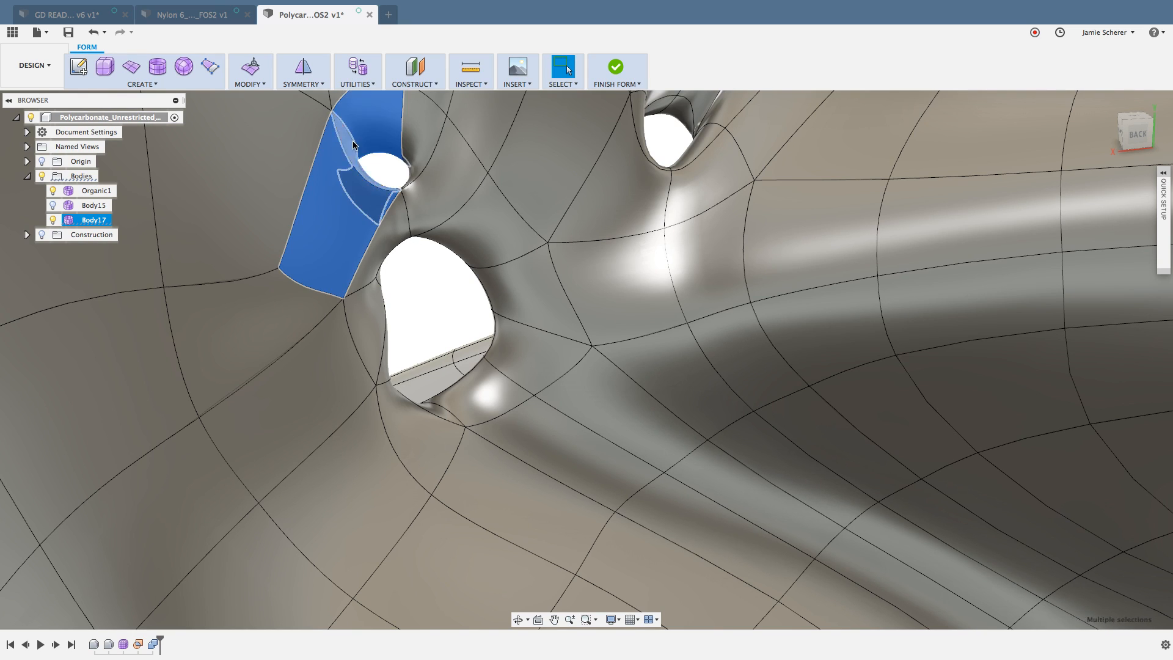
shift+click(426, 147)
shift+click(456, 185)
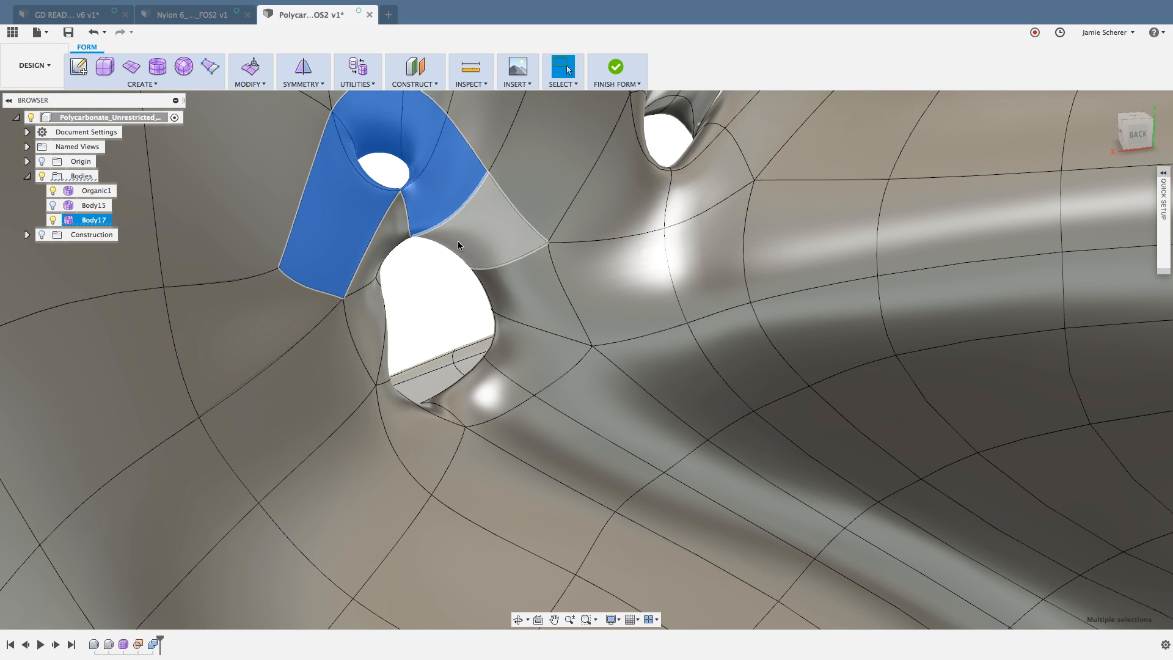
Step: Add the ring of back-side faces around the adjoining larger hole to the selection
shift+click(458, 242)
shift+click(395, 230)
shift+click(377, 317)
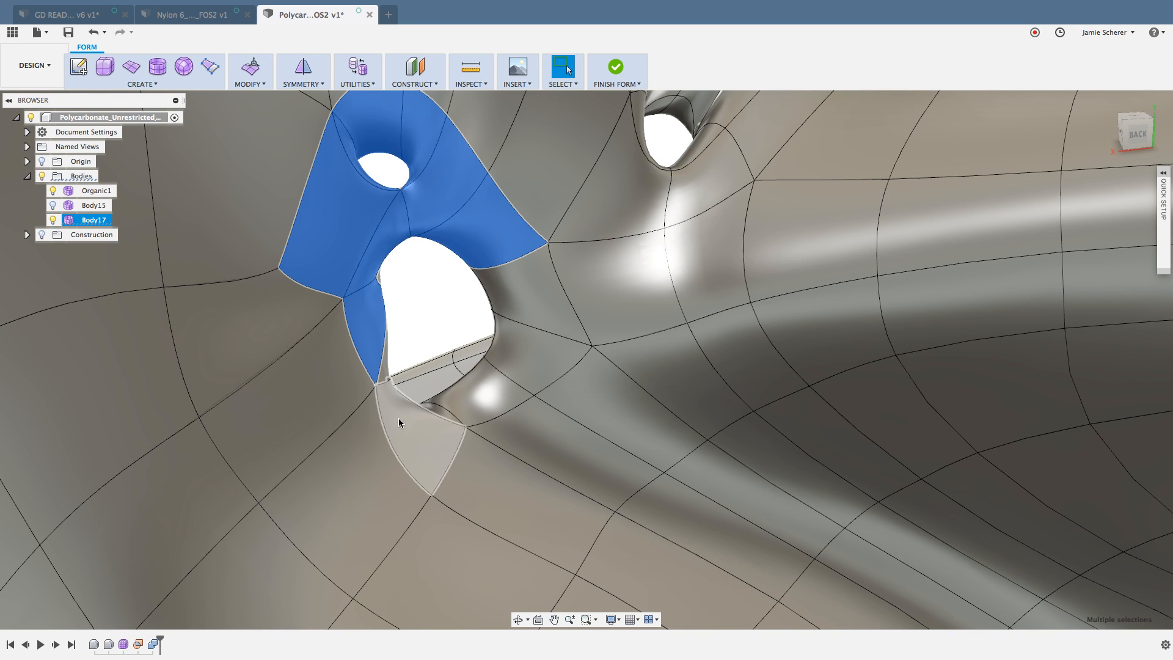
shift+click(398, 418)
shift+click(384, 364)
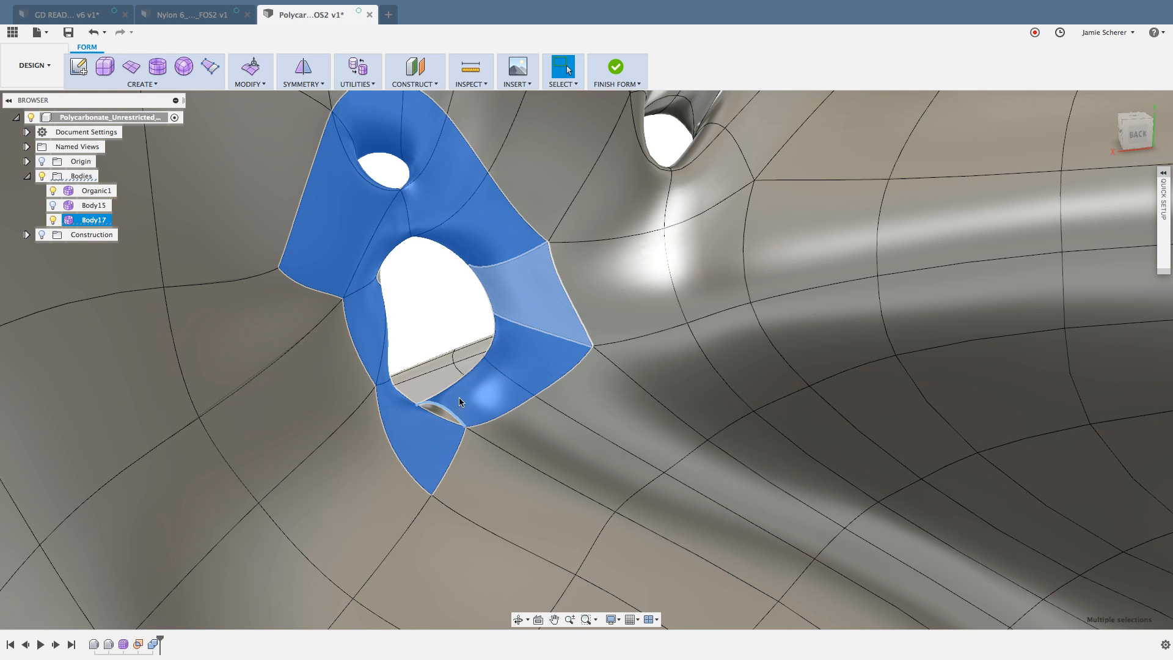
scroll(442, 408, up, 5)
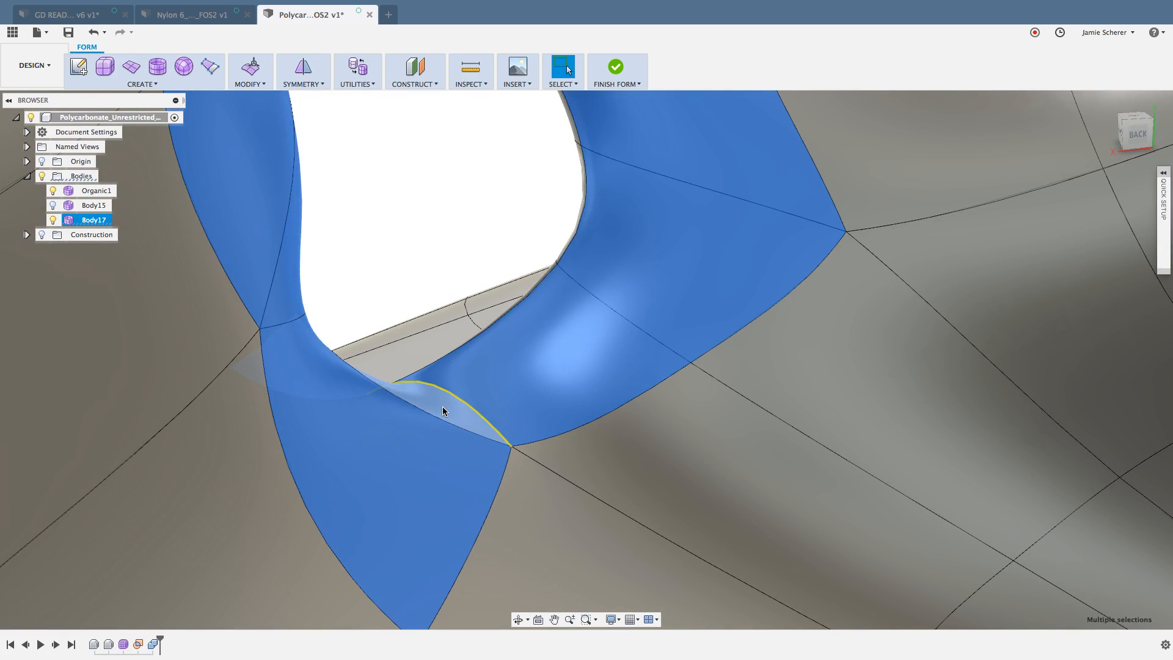
scroll(442, 408, down, 5)
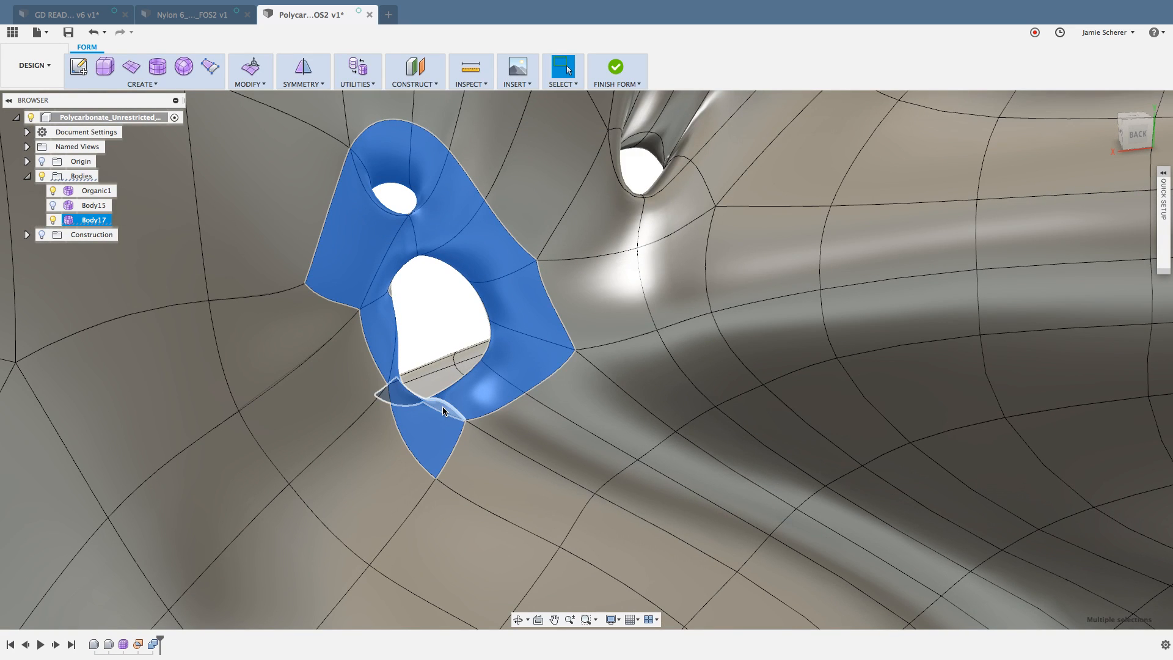
Step: Add the front-side faces around and between the same two holes, and delete all the selected faces
shift+middle_drag(474, 335, 251, 303)
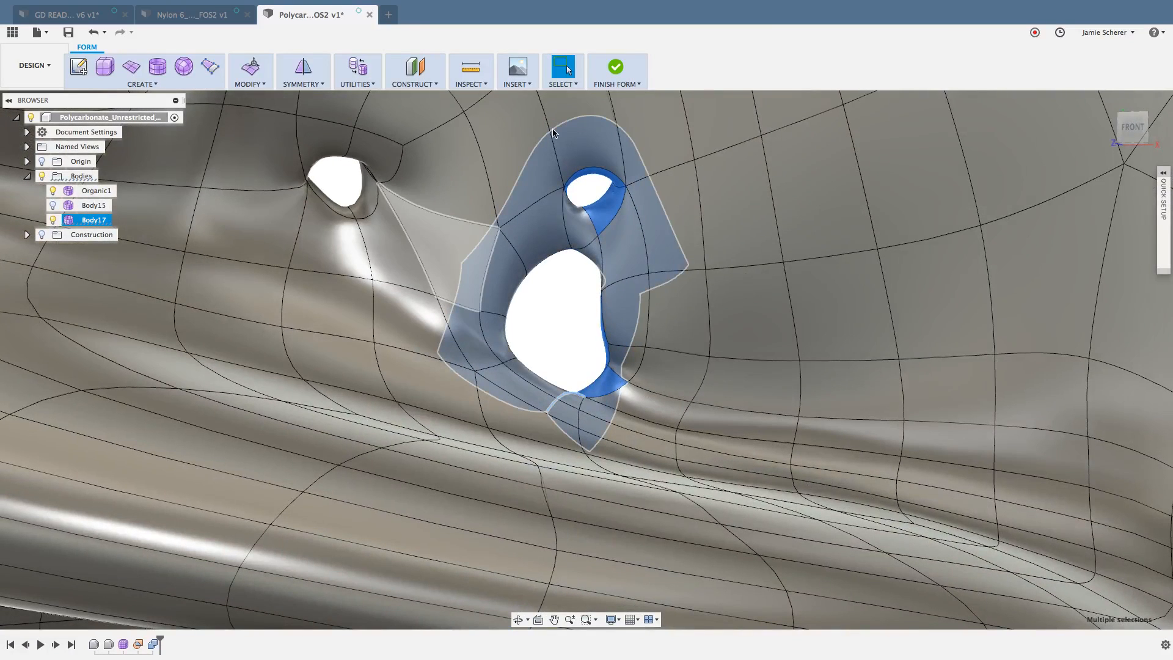
shift+click(547, 225)
shift+click(578, 224)
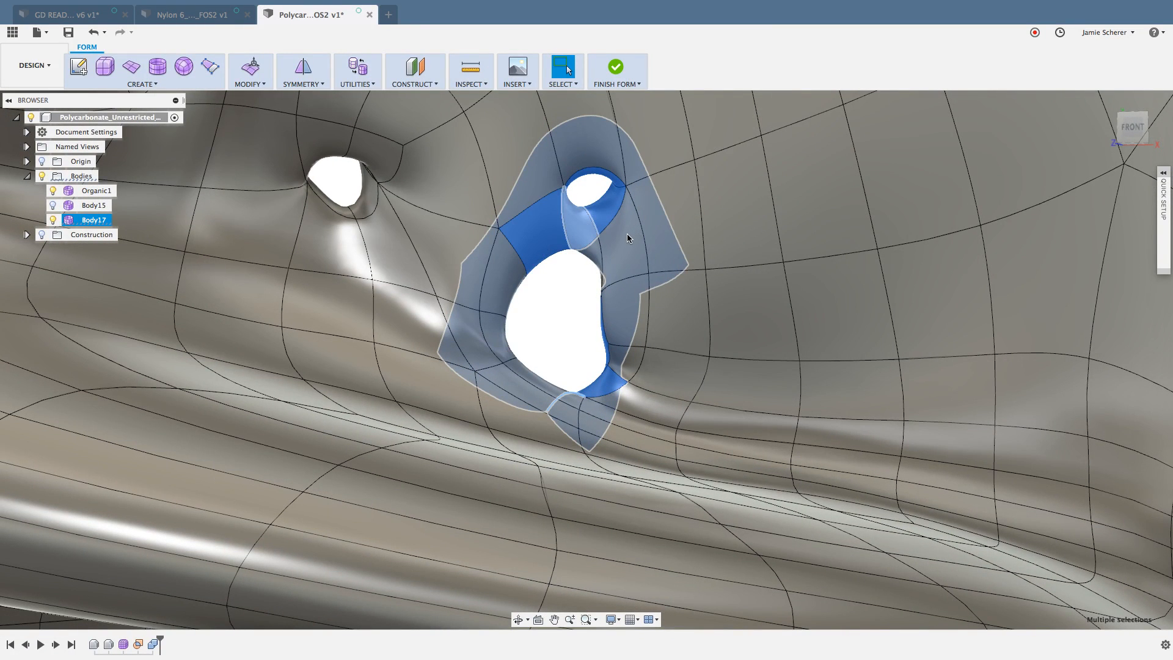
shift+click(632, 238)
shift+click(629, 311)
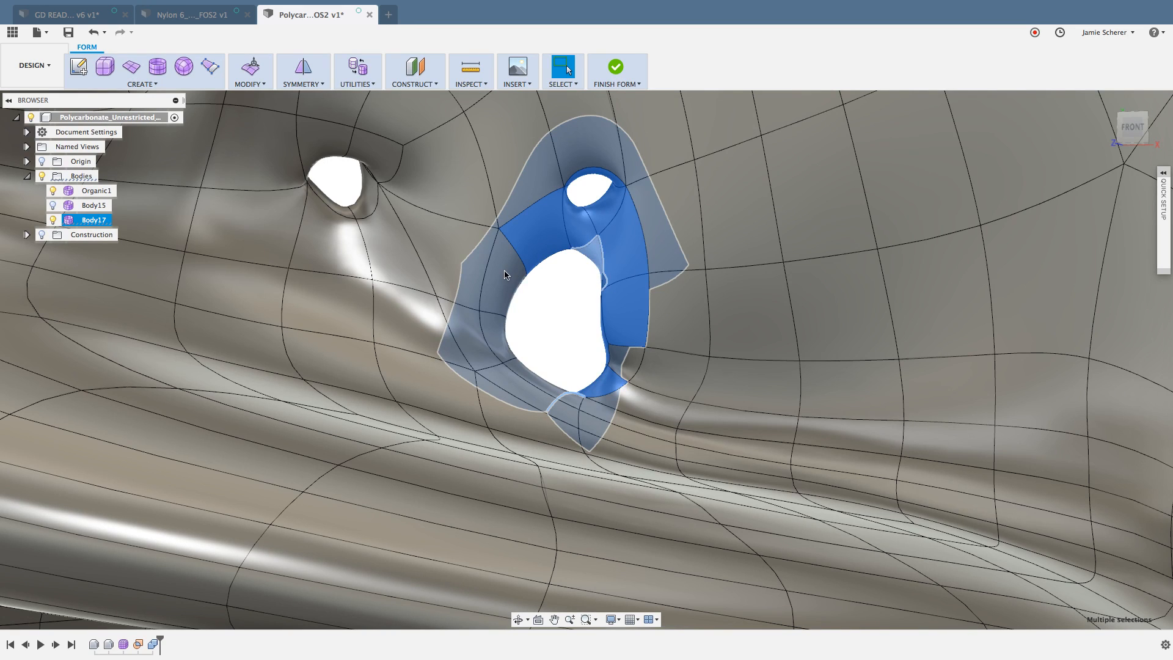
shift+click(505, 274)
shift+click(493, 335)
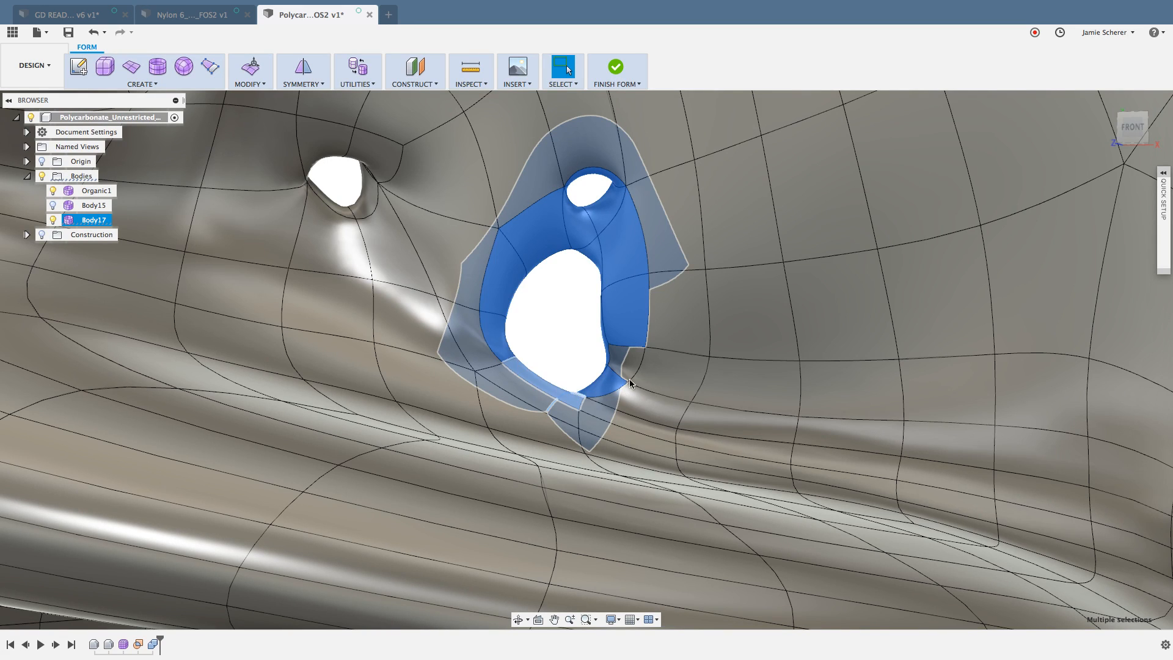
scroll(629, 383, up, 10)
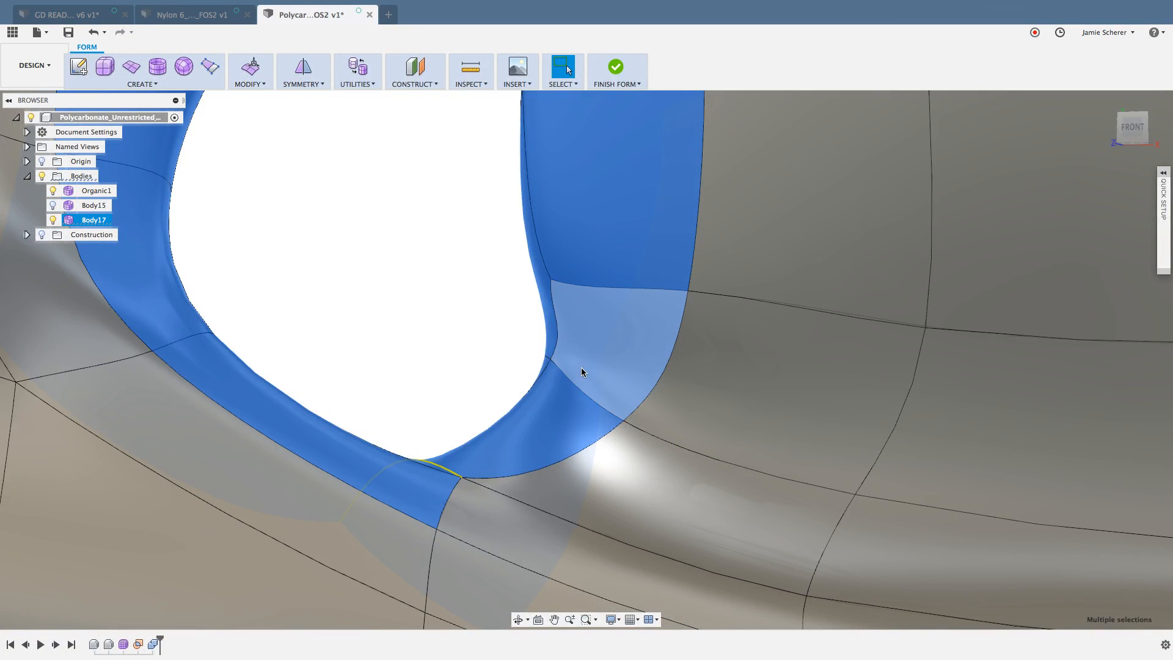
scroll(562, 375, down, 5)
middle_drag(491, 304, 490, 420)
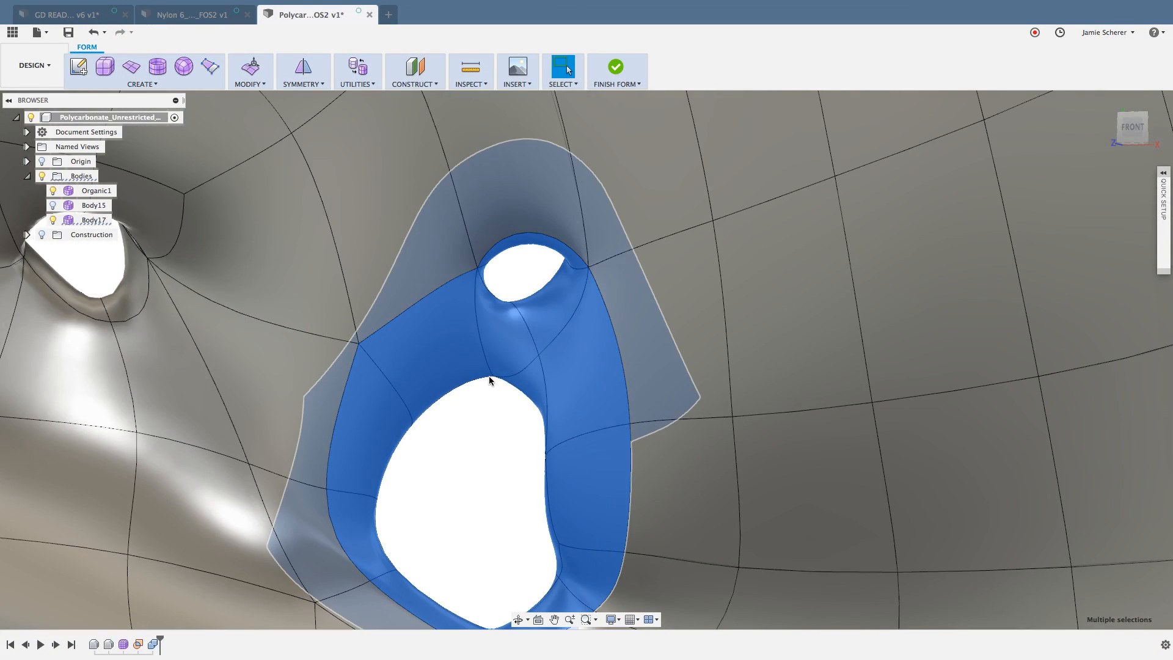
scroll(488, 377, down, 3)
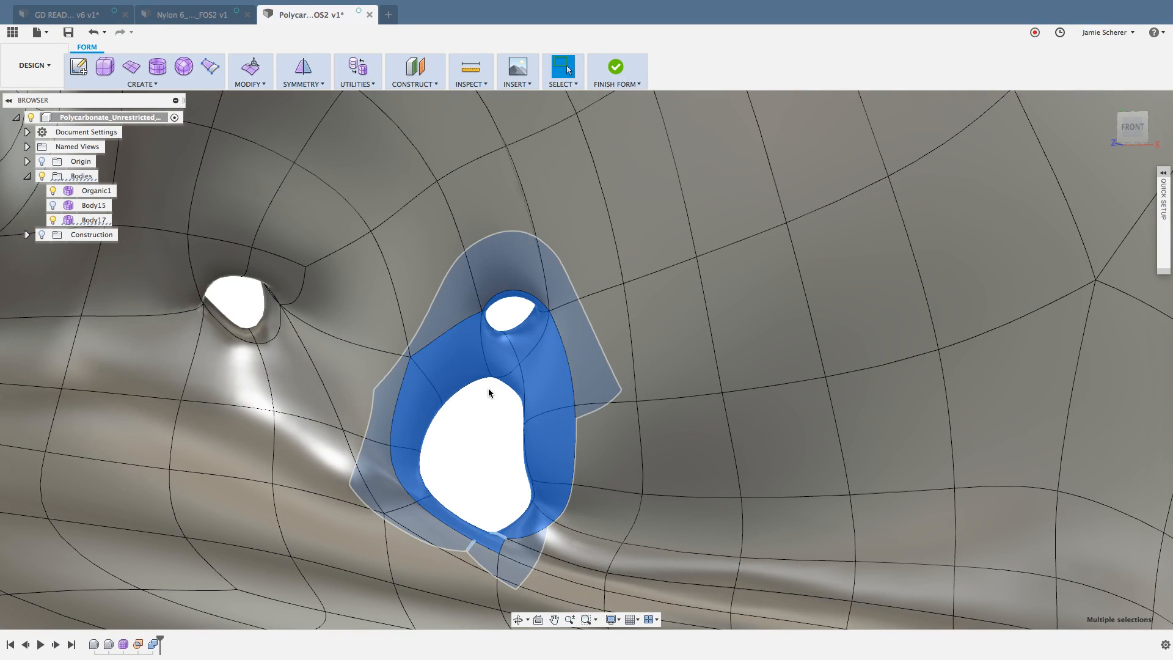
key(Delete)
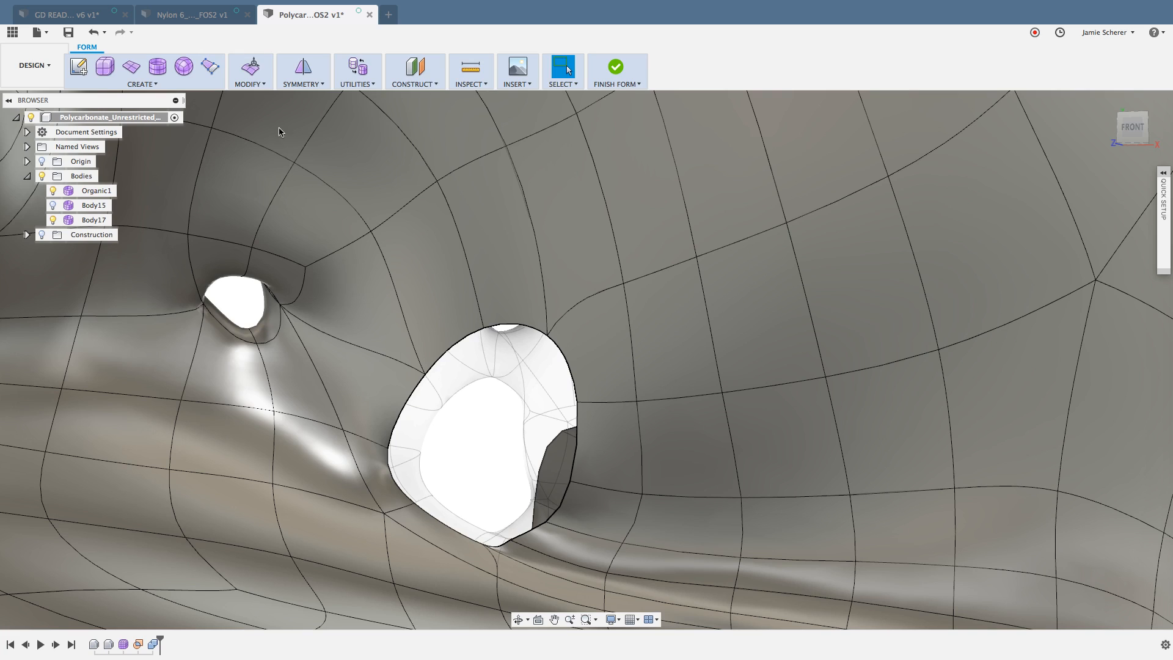
Step: Close the merged opening on the front side of the web with Fill Hole from one of its boundary edges
click(259, 85)
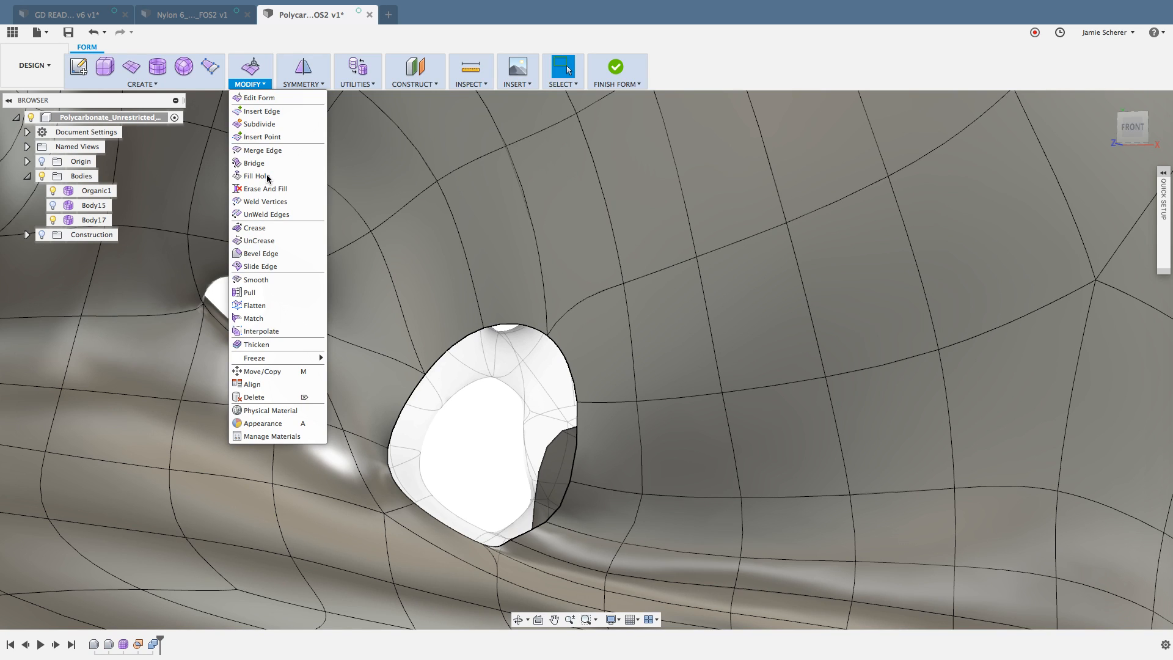
click(257, 176)
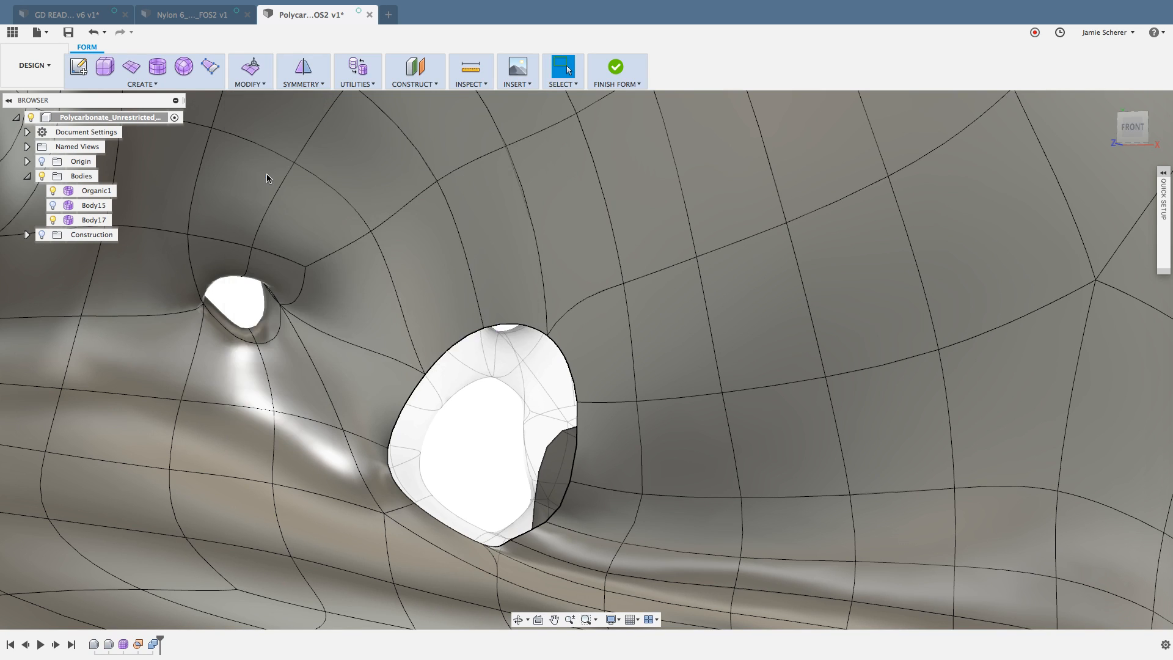
click(458, 345)
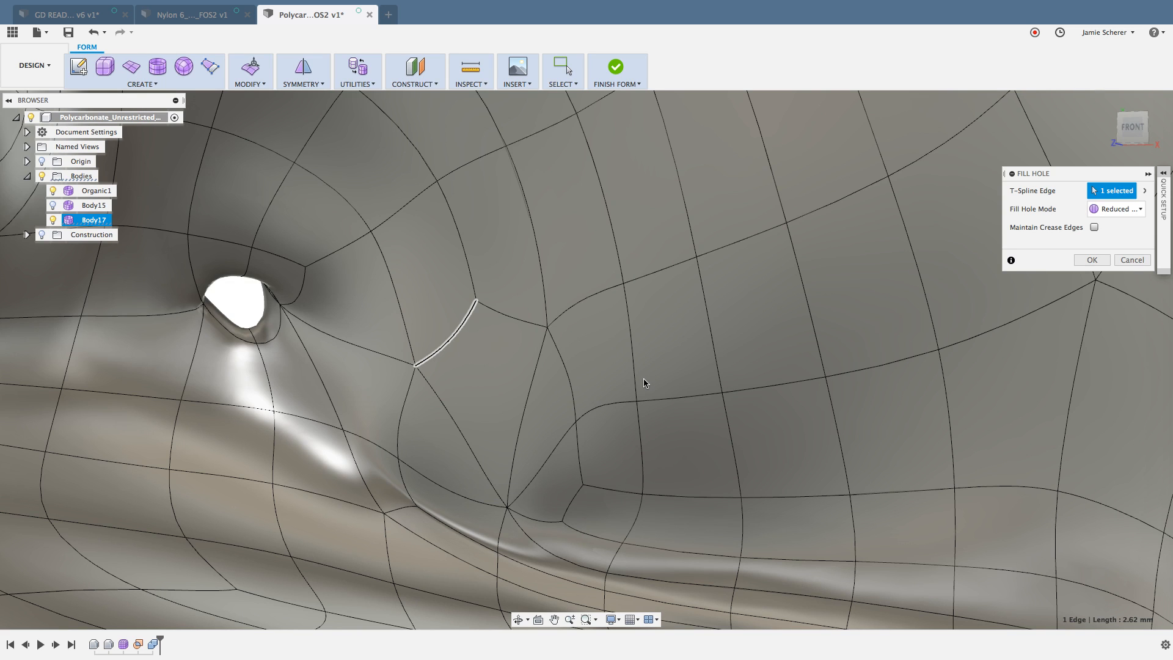
shift+middle_drag(662, 387, 623, 406)
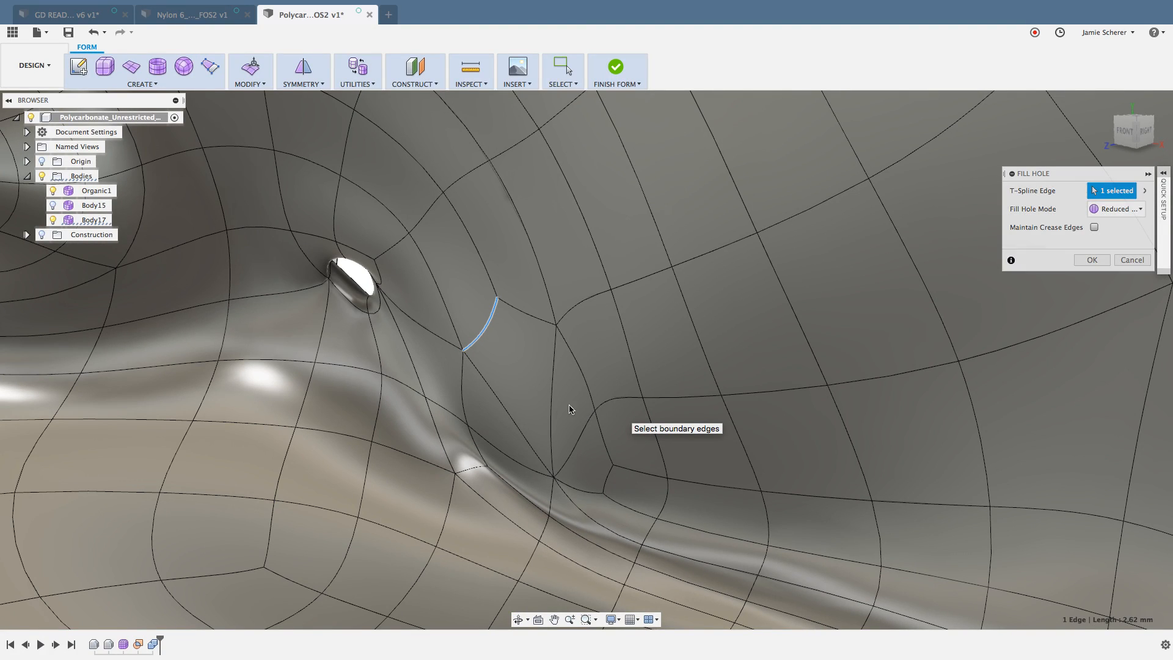
key(Escape)
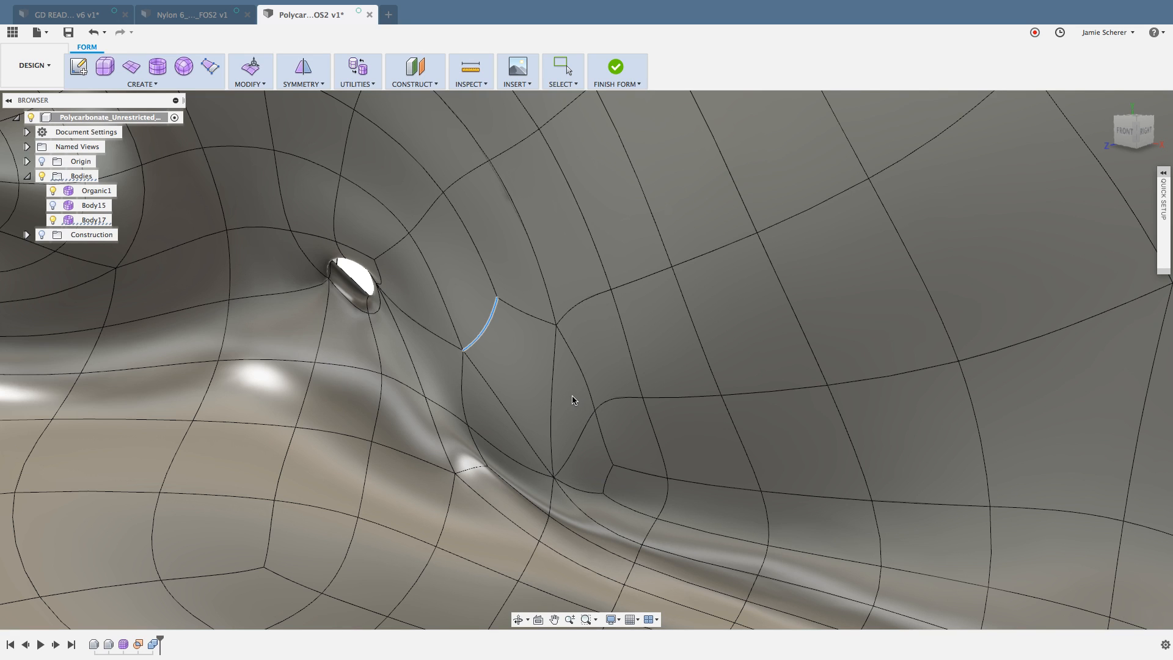
Step: Close the matching opening on the back side with Fill Hole from a boundary edge, and inspect the filled surface
shift+middle_drag(572, 400, 458, 388)
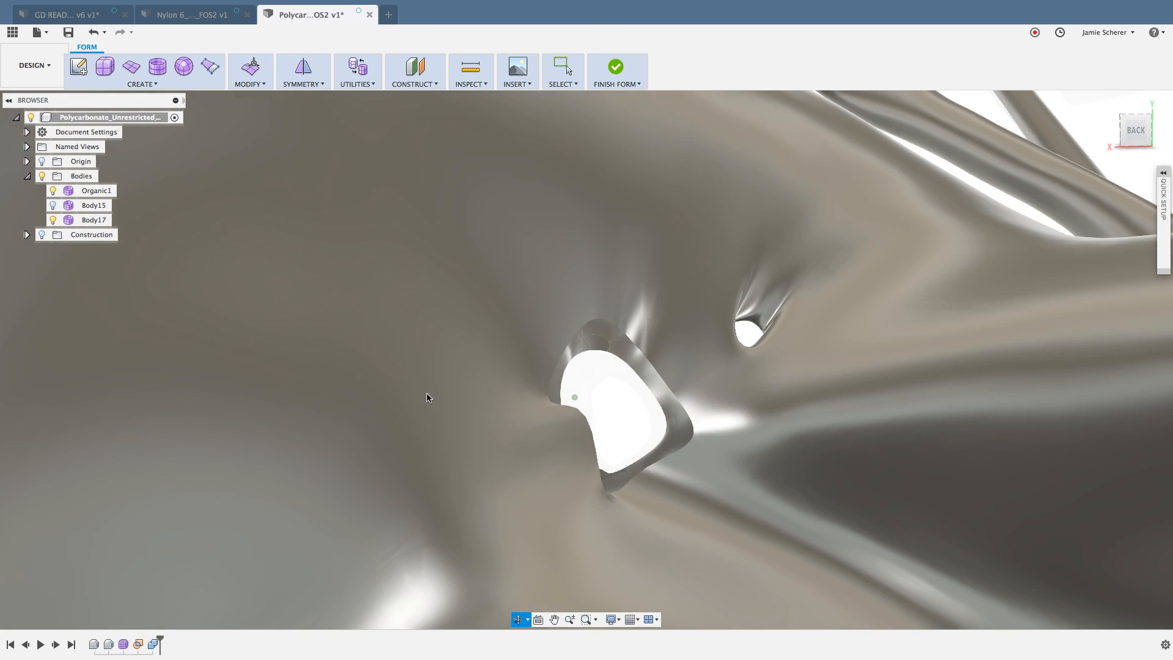
click(259, 83)
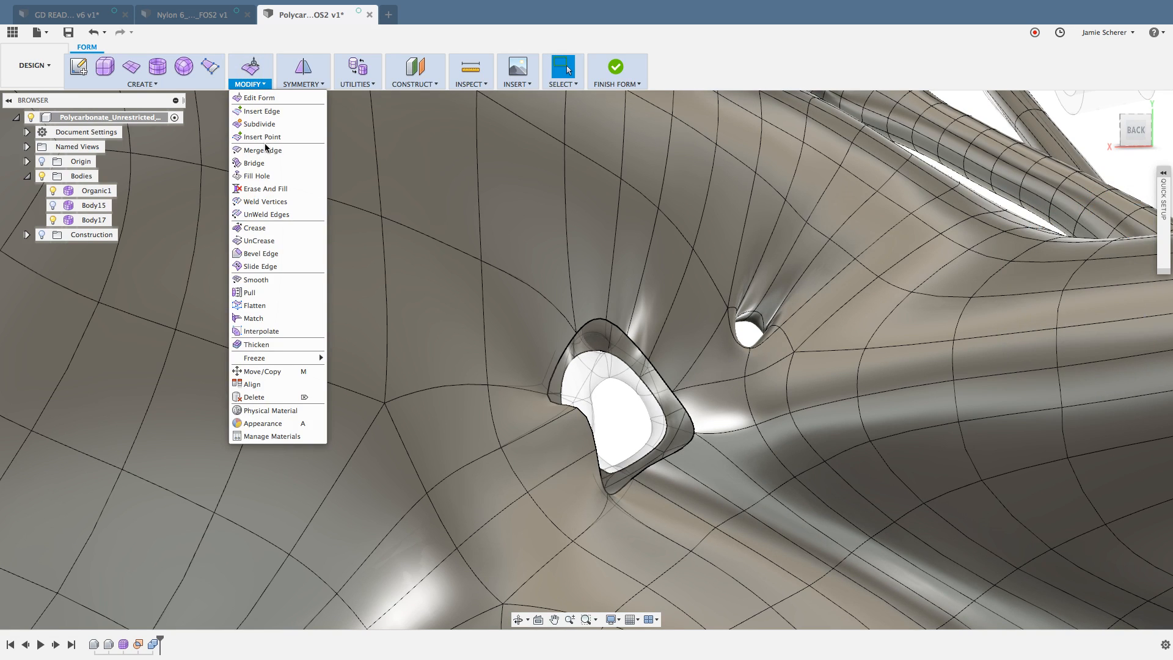
click(260, 176)
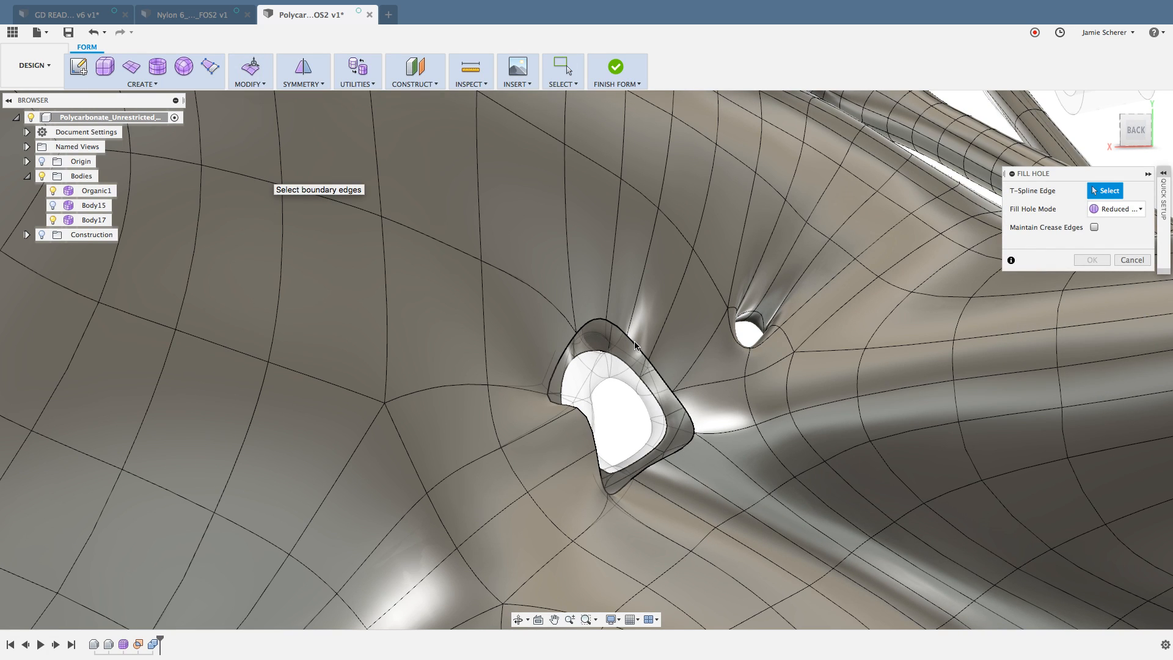
click(1087, 259)
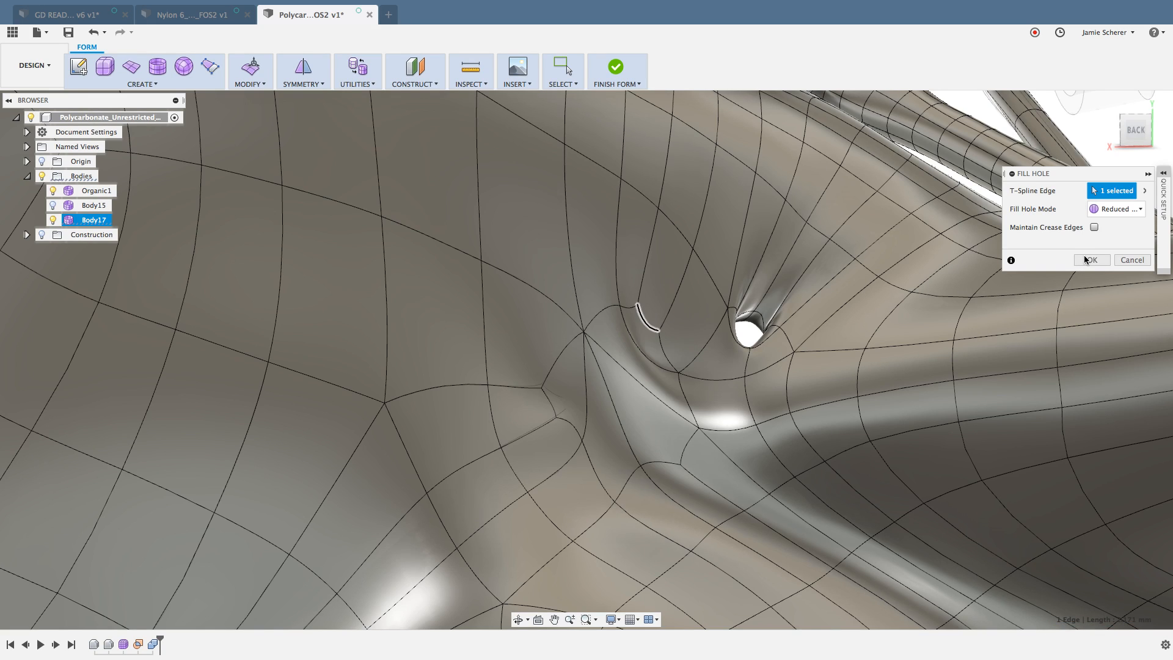
click(1086, 260)
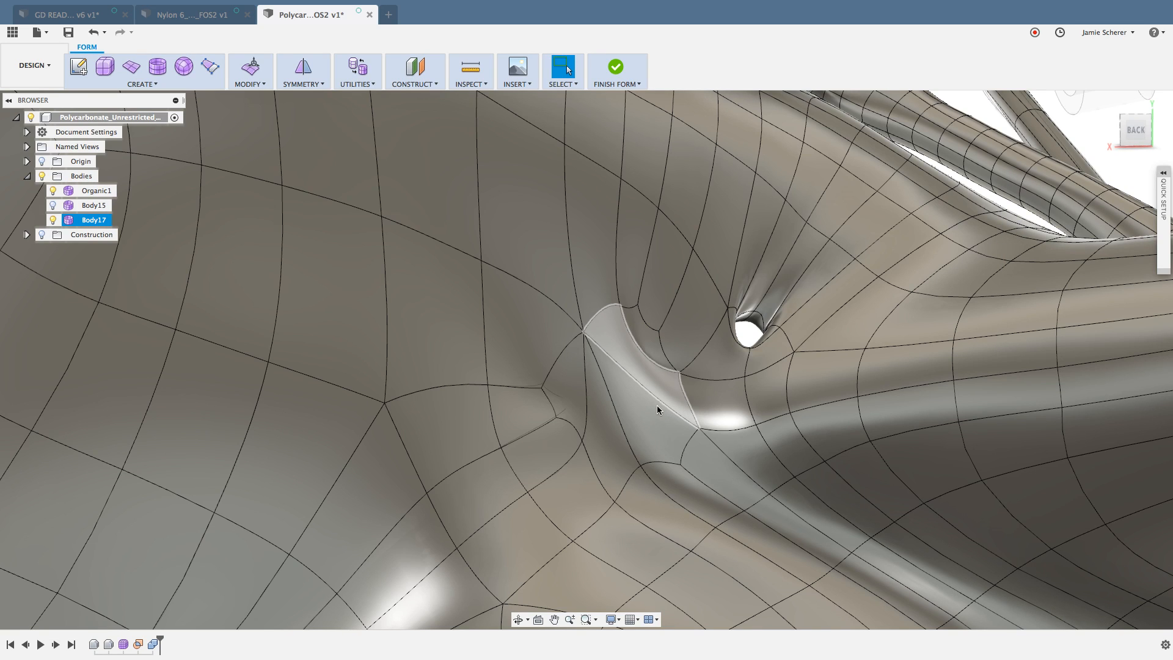
key(super+4)
mouse_move(633, 398)
shift+middle_down()
mouse_move(648, 401)
mouse_move(628, 415)
mouse_move(631, 391)
shift+middle_up()
key(super+6)
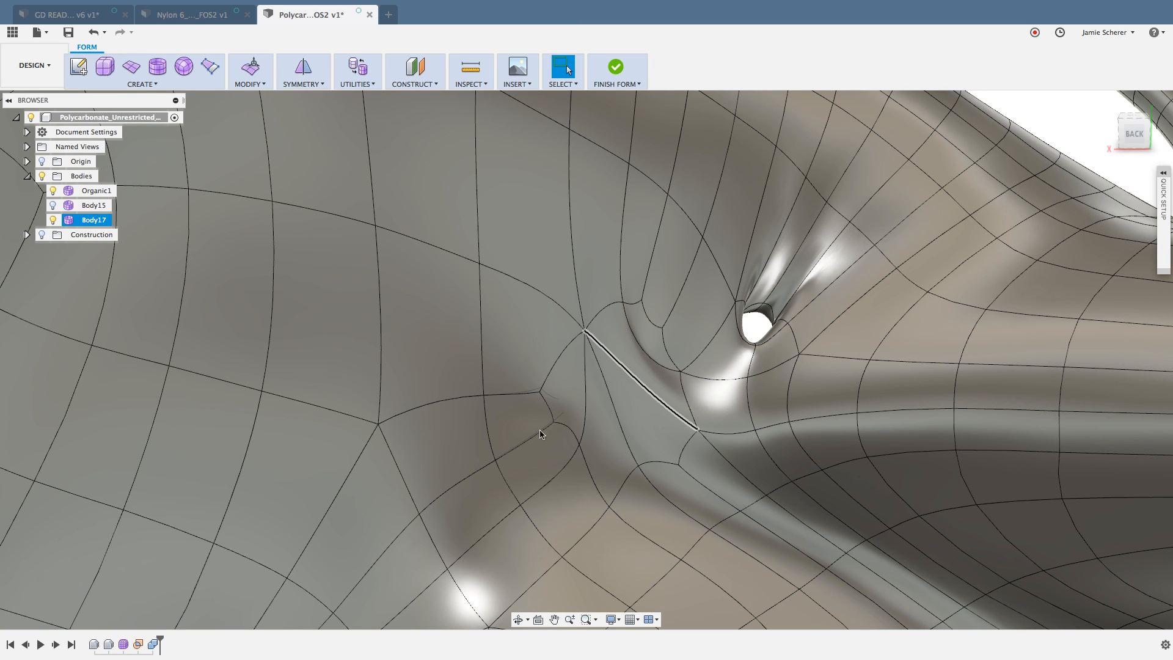
Step: Bring the front-side opening in the web into close view and switch Body17 to box display
shift+middle_drag(558, 427, 526, 409)
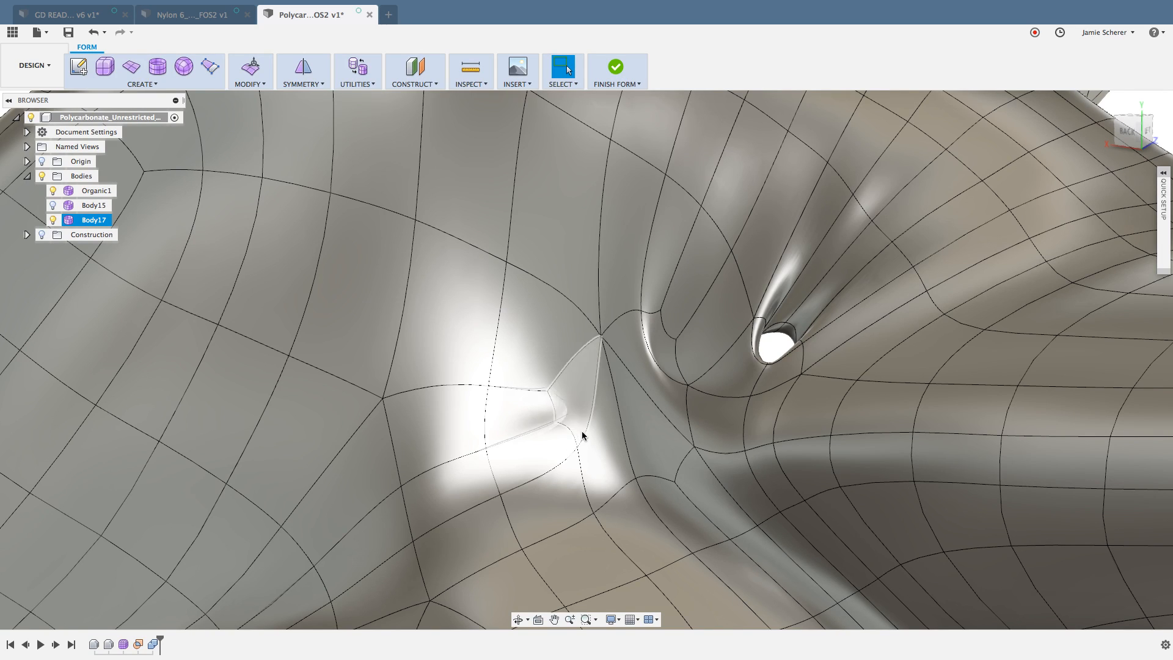
shift+middle_drag(580, 434, 774, 410)
scroll(566, 425, up, 6)
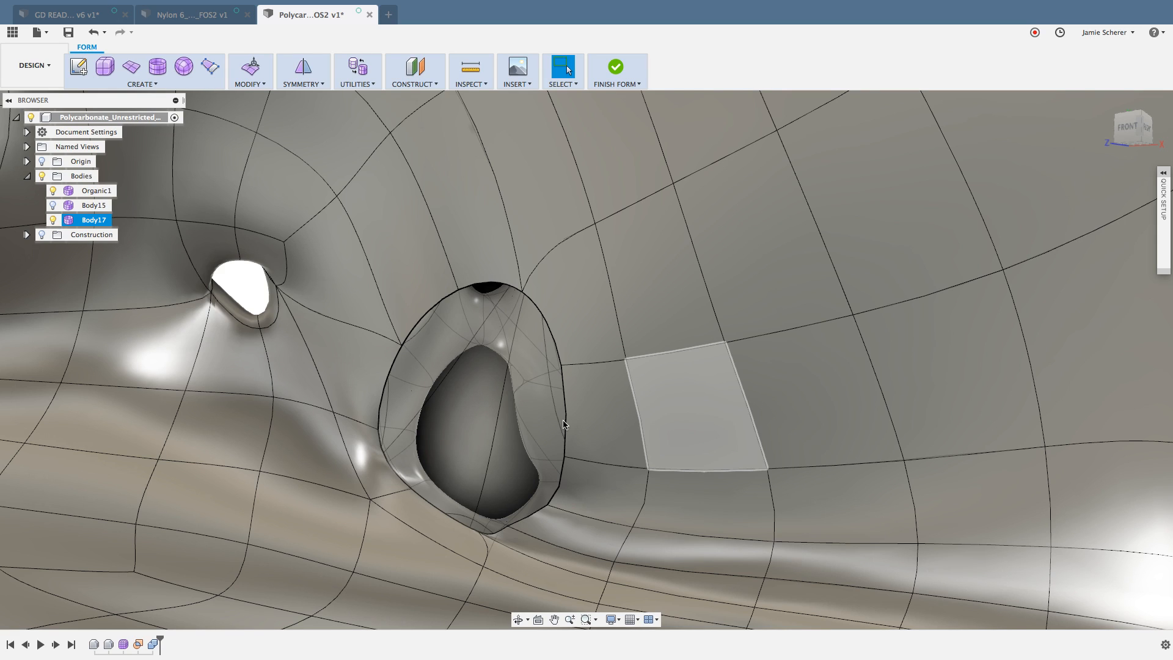
click(596, 415)
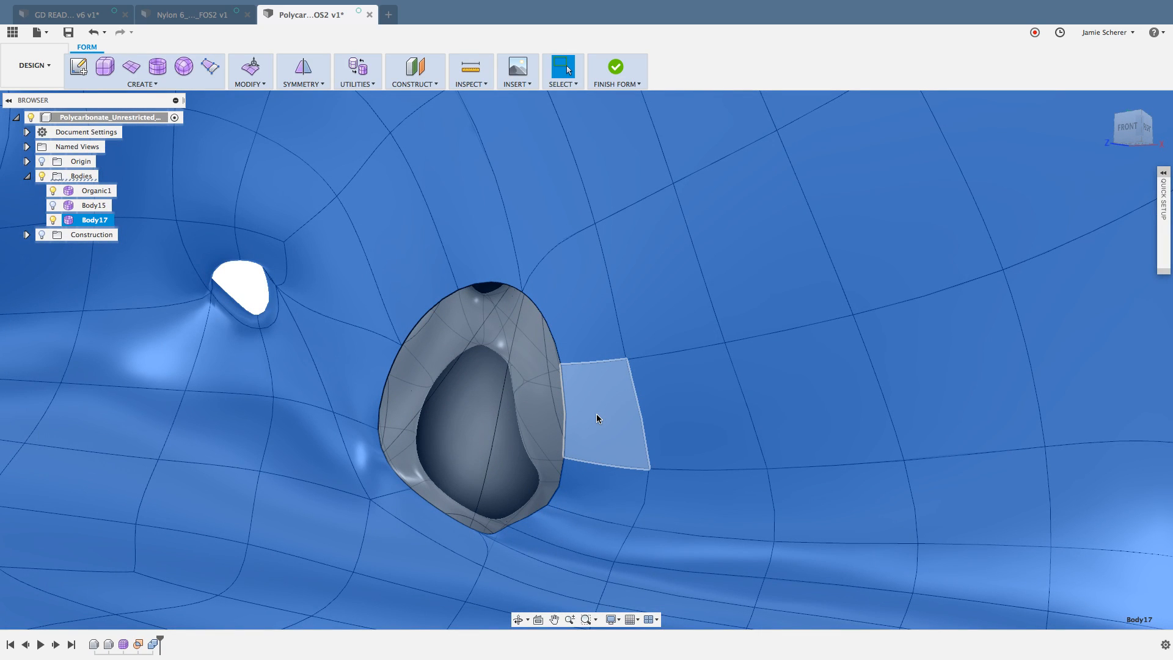
key(ctrl+1)
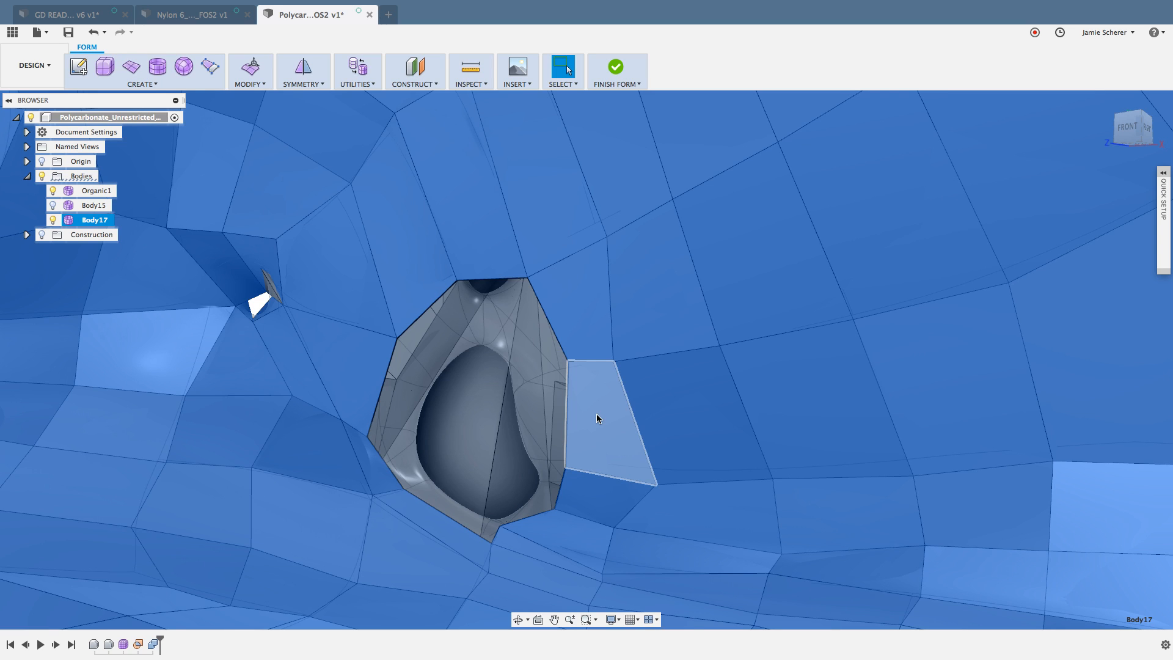
Step: Examine the faces and boundary edges around the front-side opening by selecting them, and clear the selection
click(489, 434)
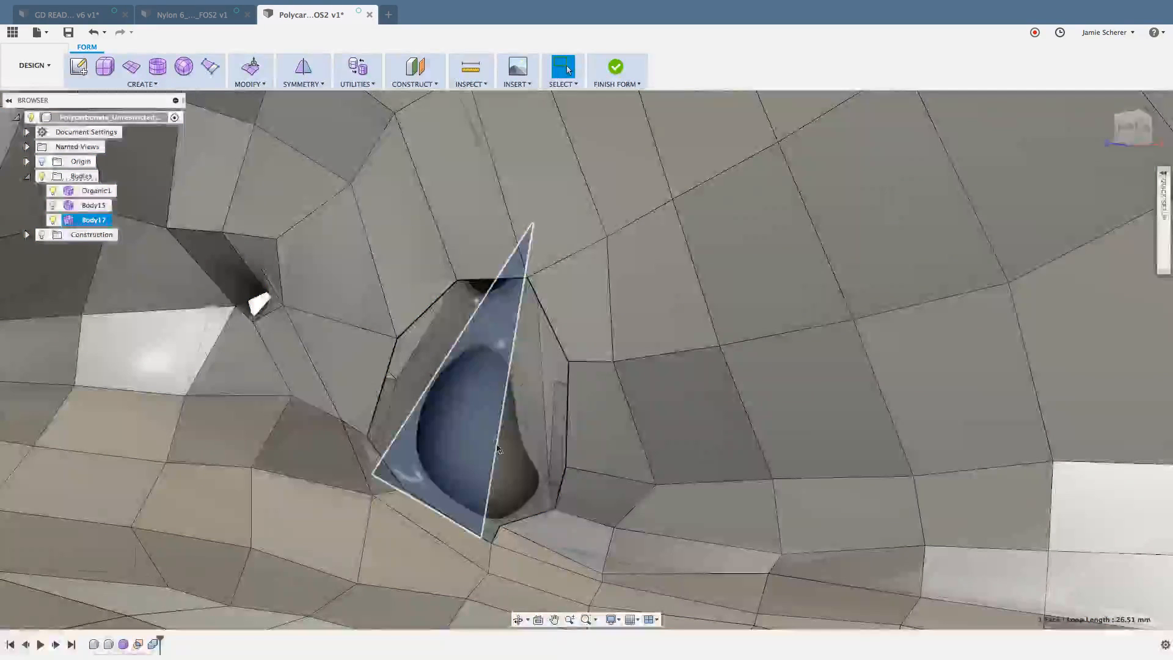
click(936, 474)
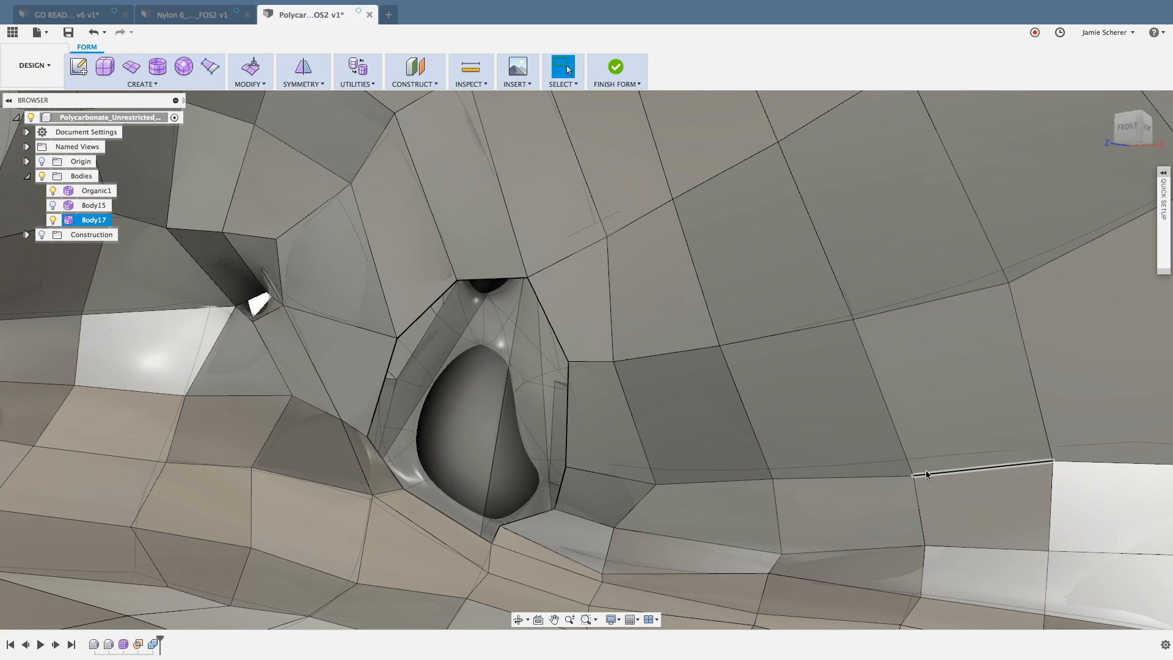
click(379, 474)
shift+click(416, 509)
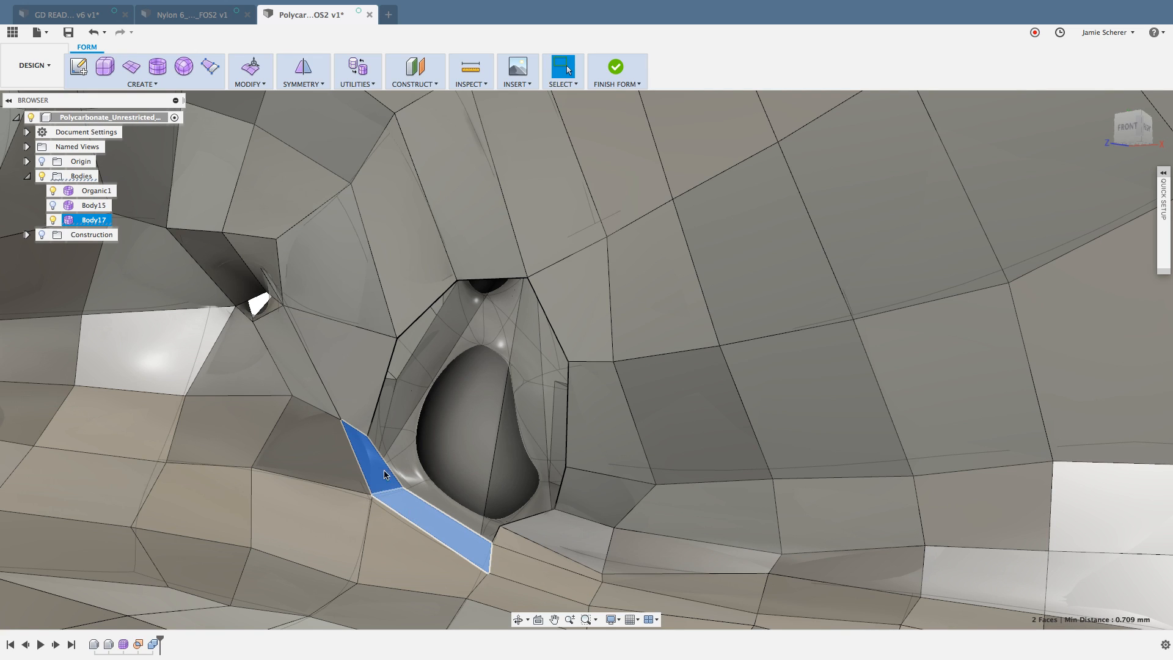
click(574, 289)
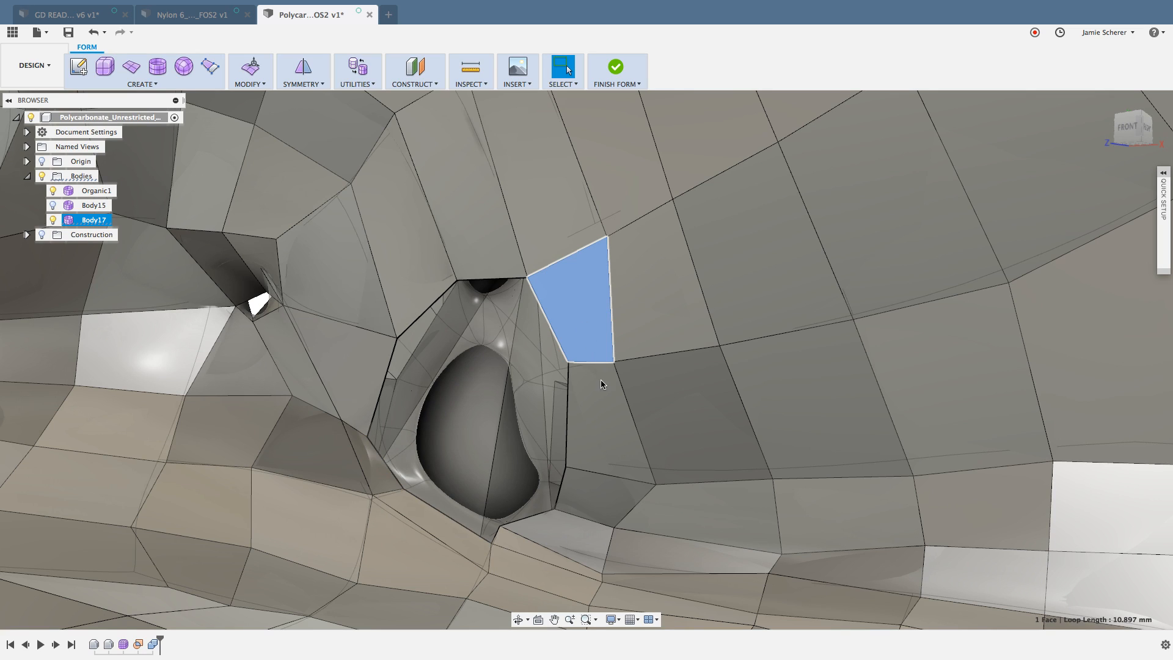
shift+click(601, 404)
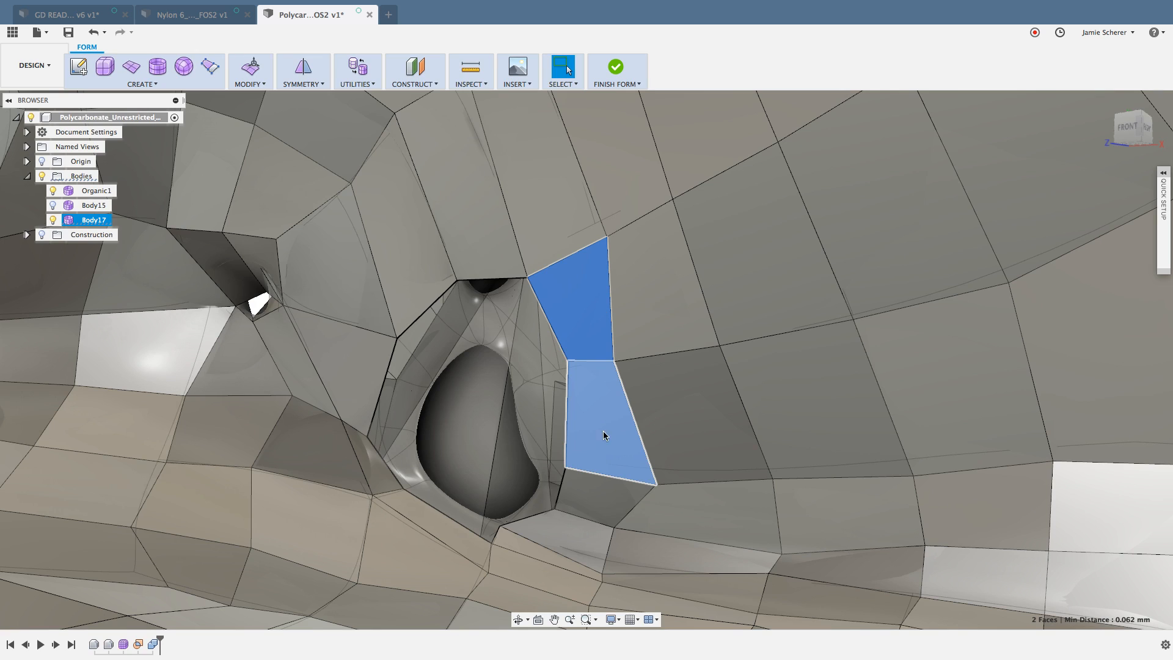
click(380, 387)
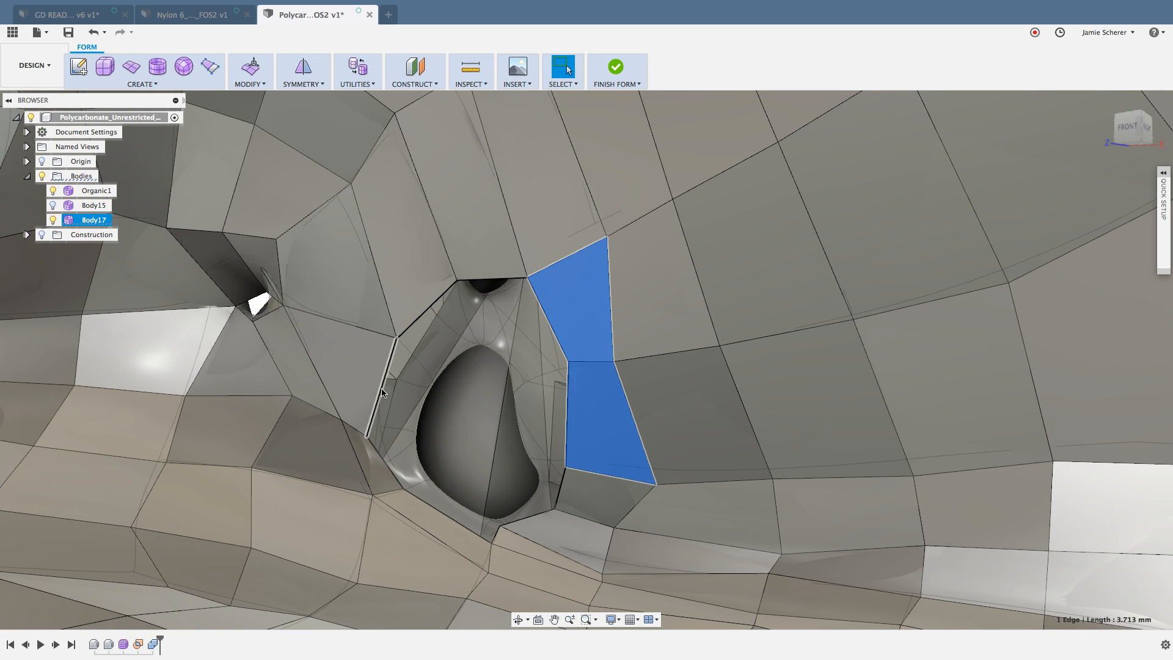
shift+click(416, 317)
shift+click(488, 279)
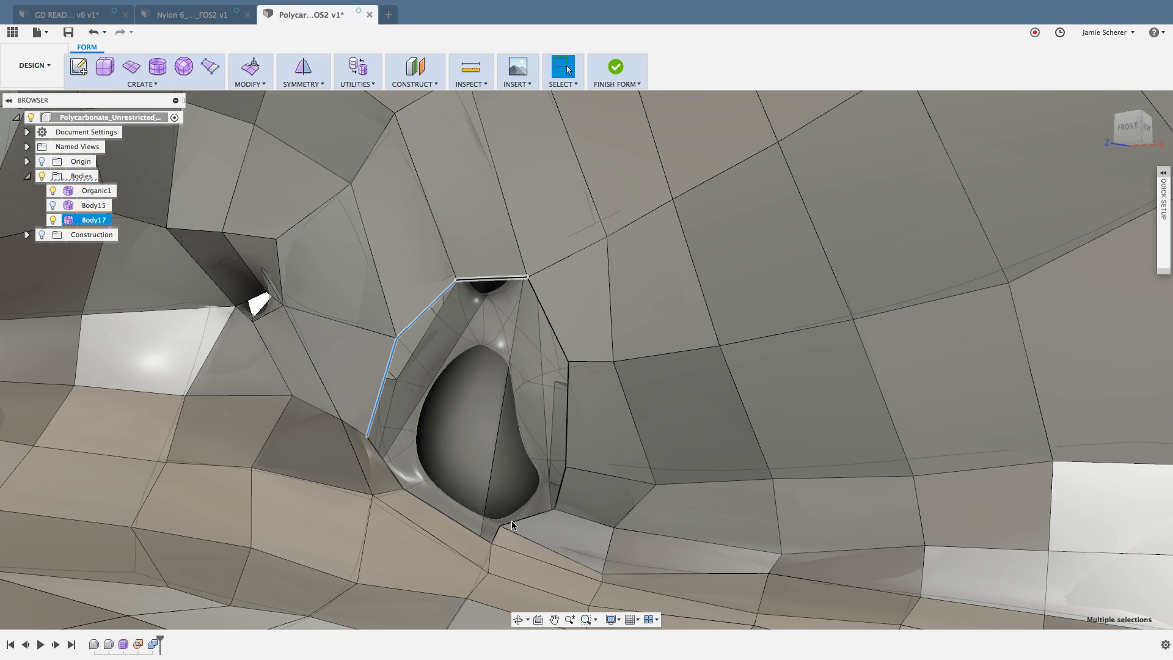
shift+click(535, 518)
key(Escape)
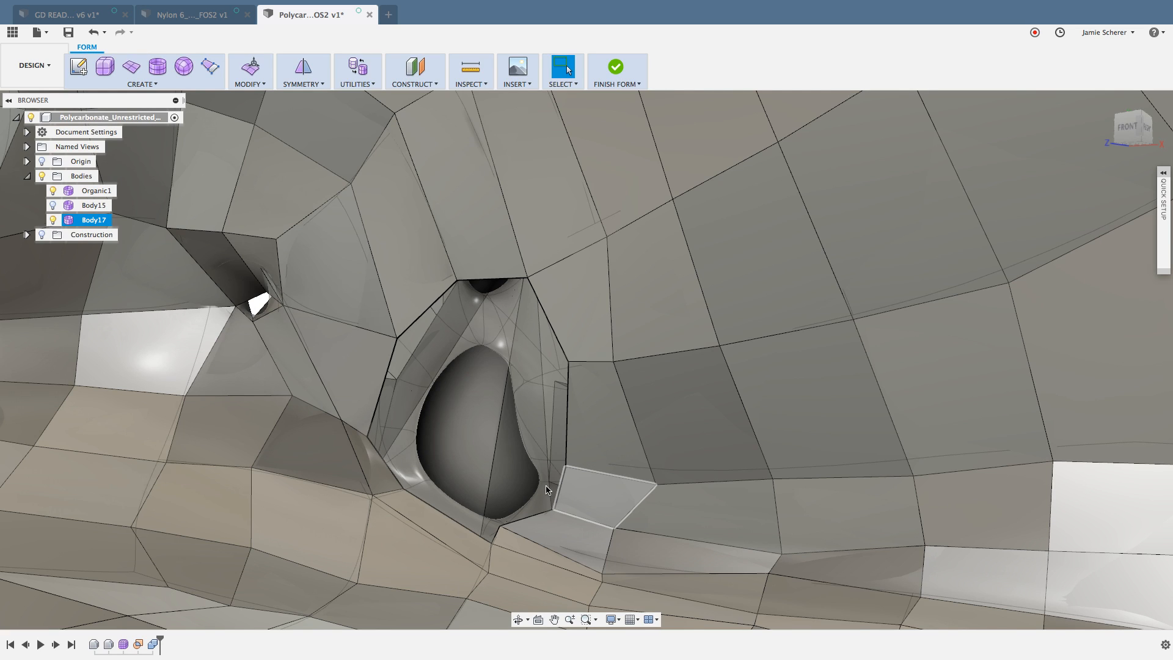
Step: Bridge the two lower-left boundary edges of the opening to the two right-hand boundary edges with 3 faces
click(261, 86)
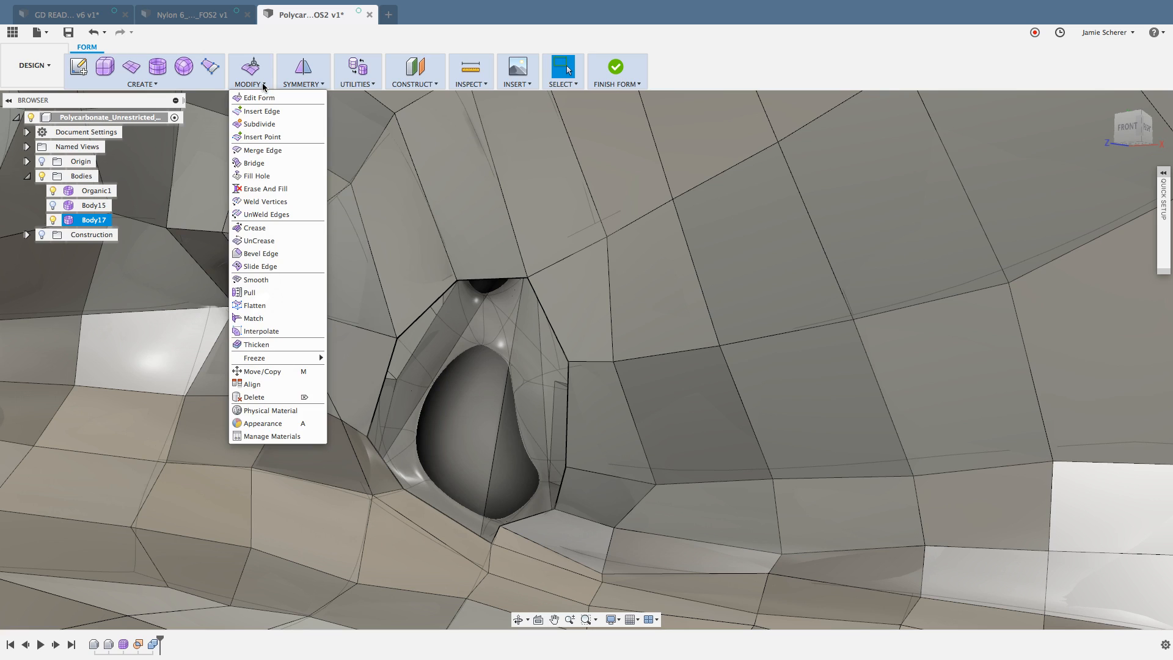
click(269, 163)
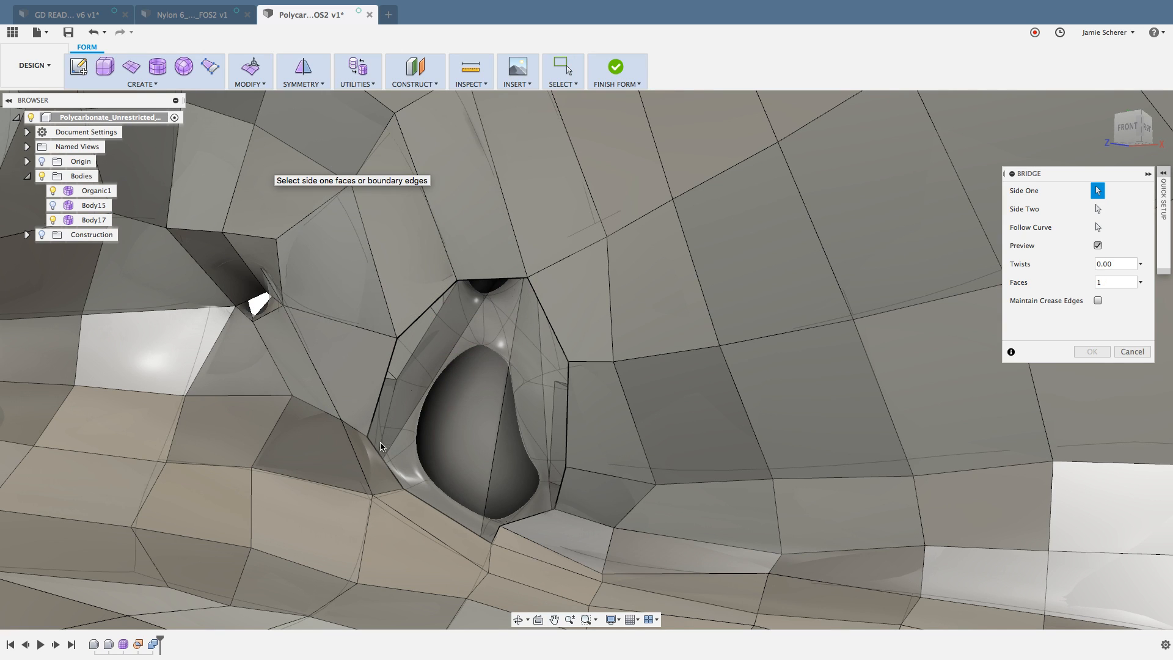
click(437, 514)
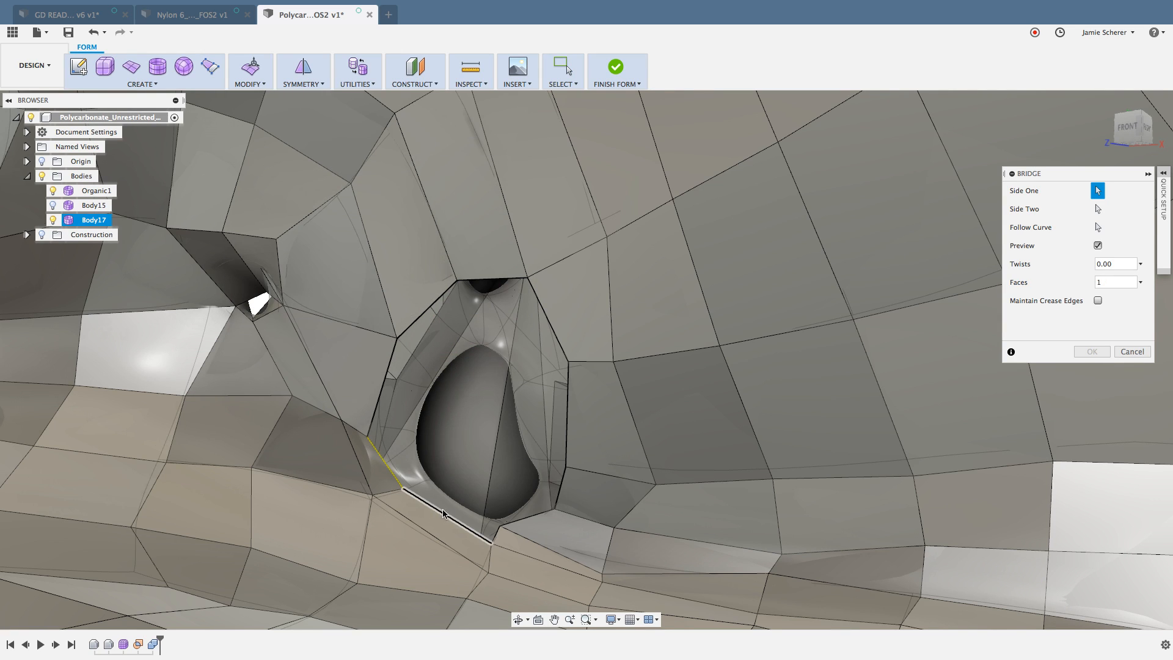
click(1097, 209)
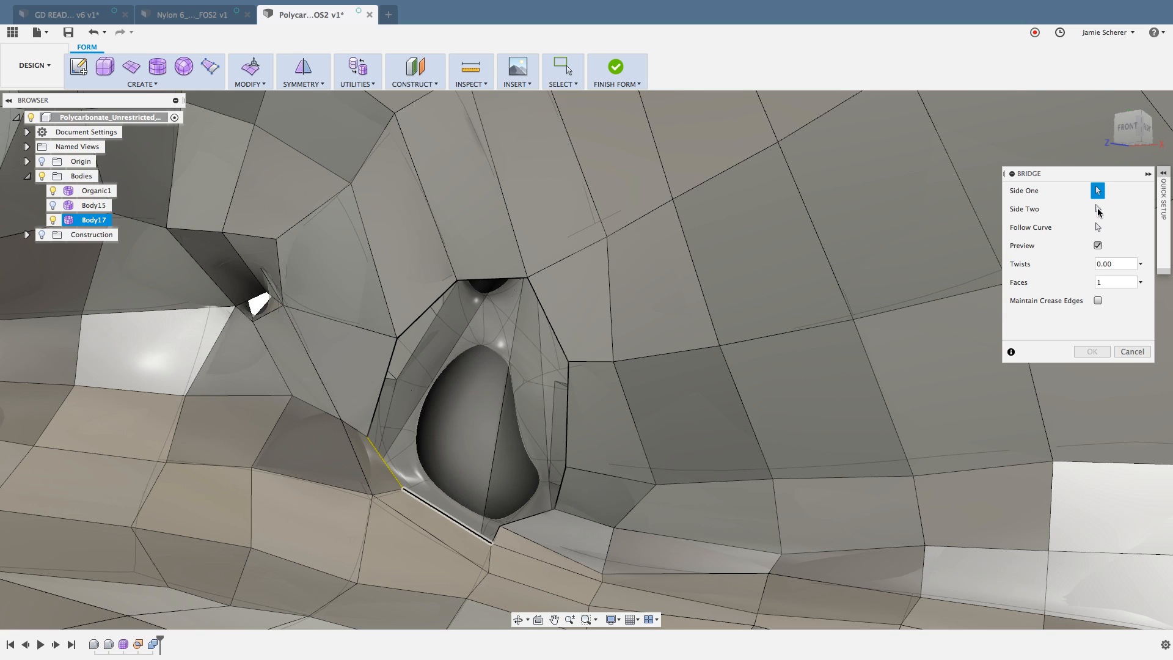
click(542, 308)
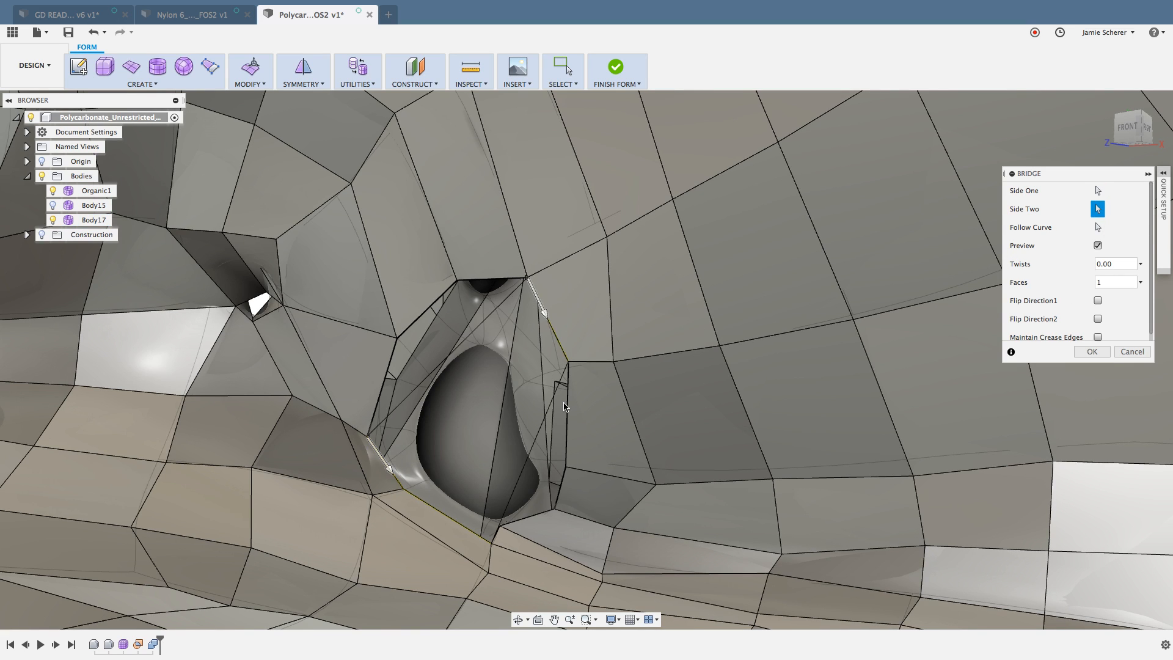
click(568, 408)
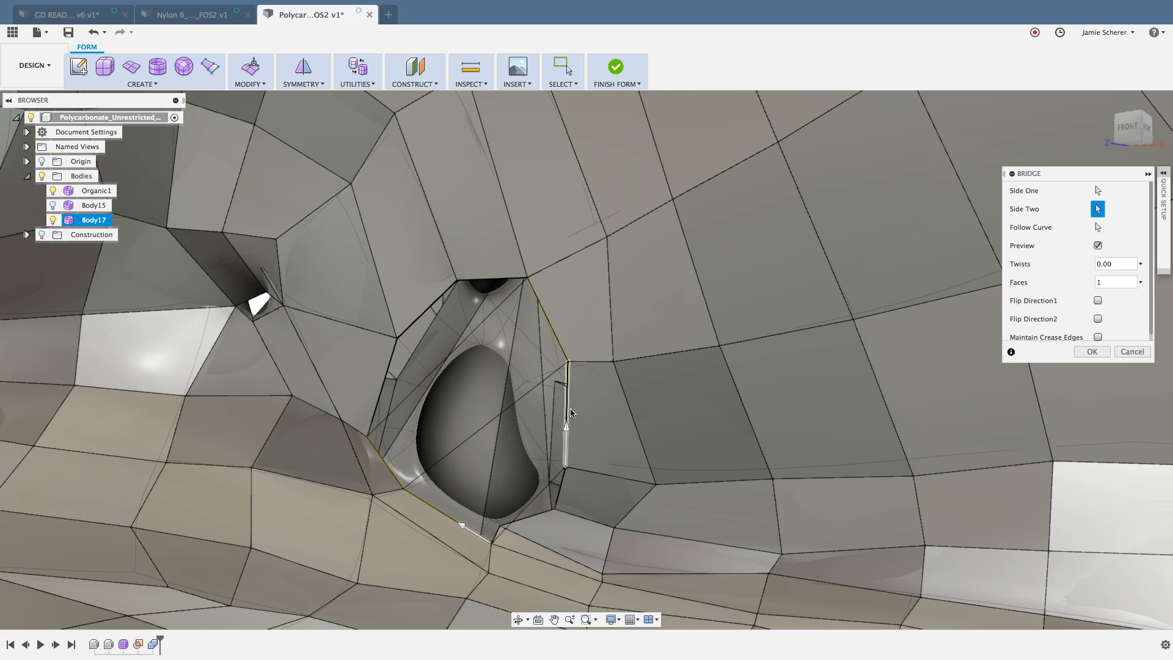
click(1123, 282)
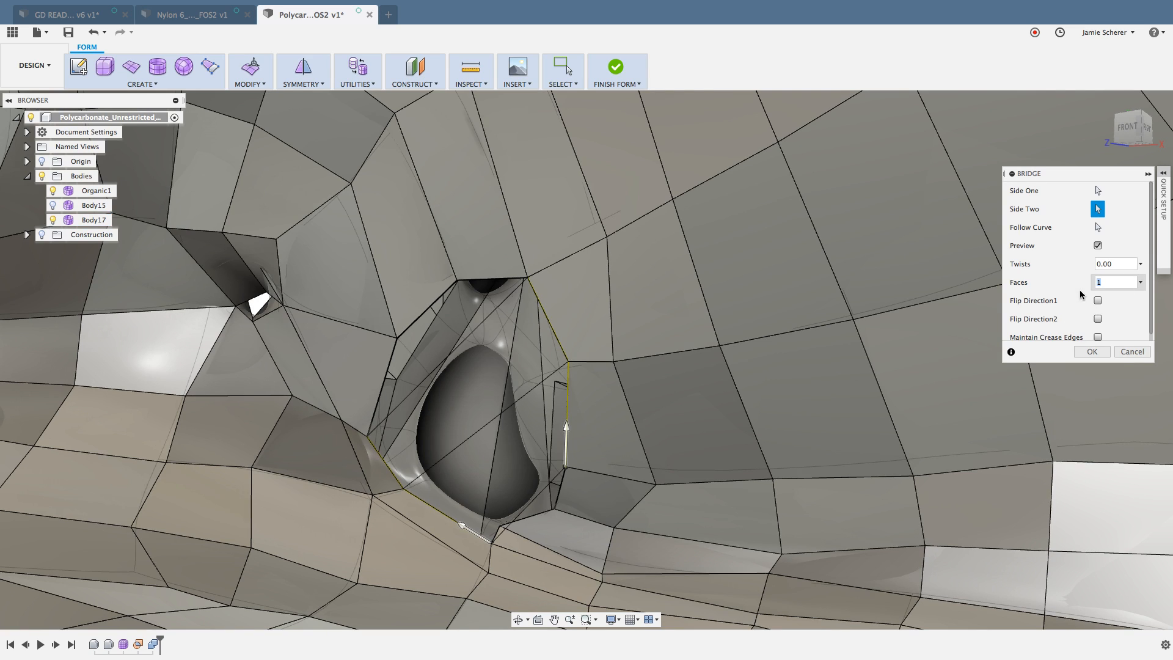
text(3)
click(1080, 351)
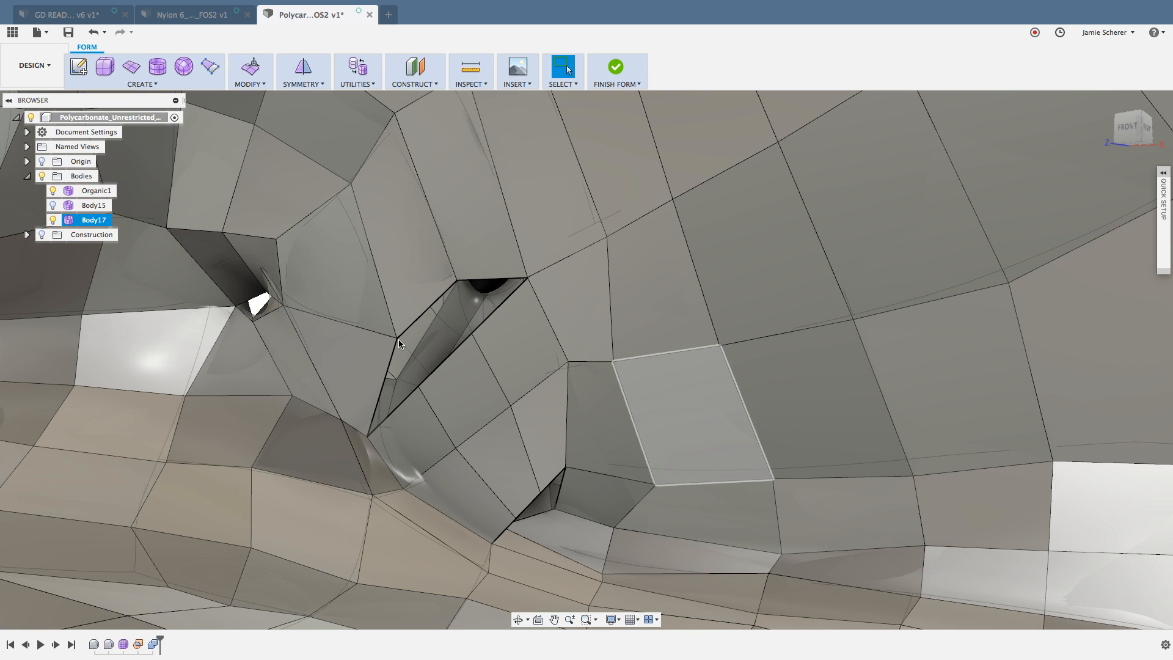
Step: Close the gap above the bridge with vertex-to-vertex Weld Vertices, joining its two loose edge vertices to the surrounding boundary vertices
text(s)
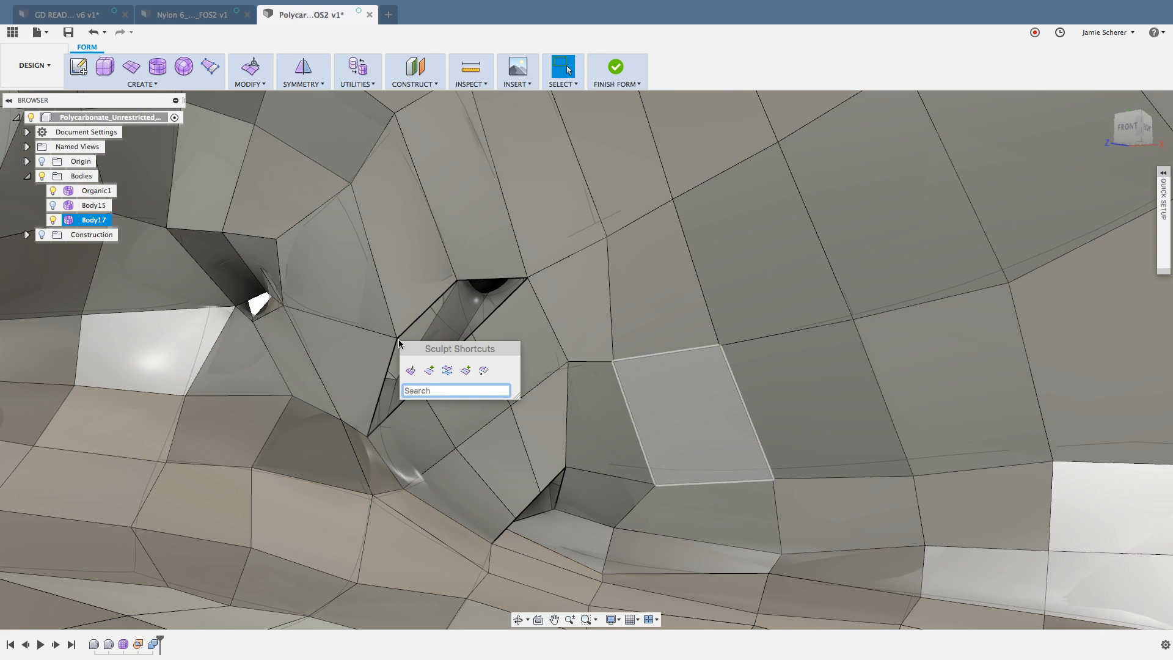
text(weld)
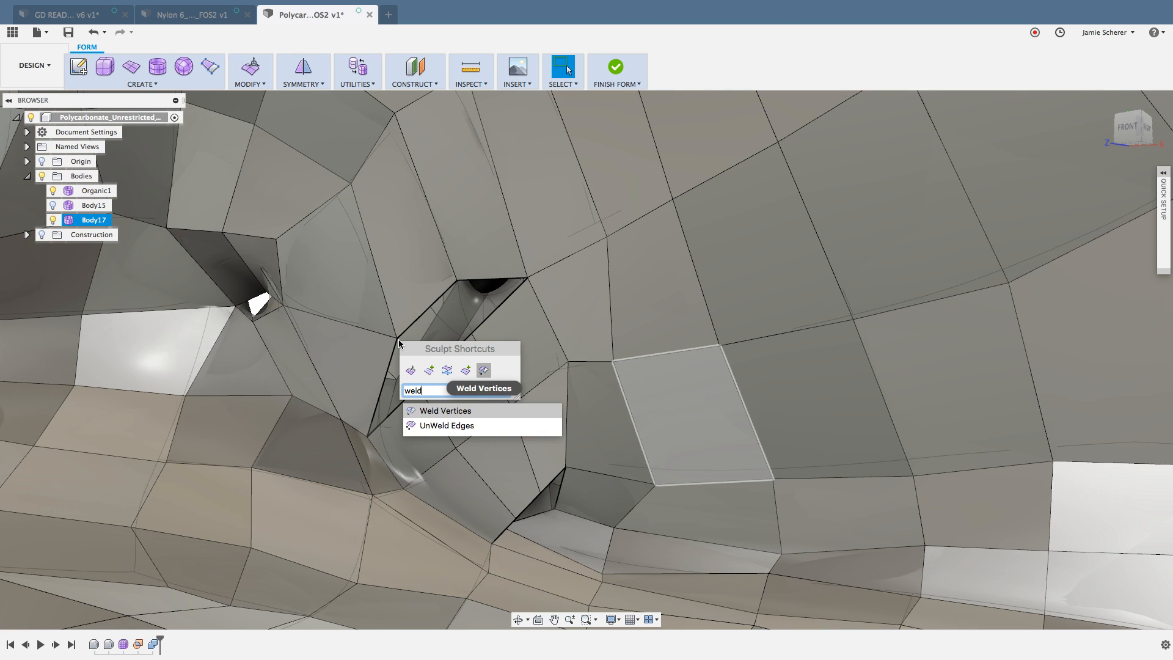
click(263, 85)
click(263, 85)
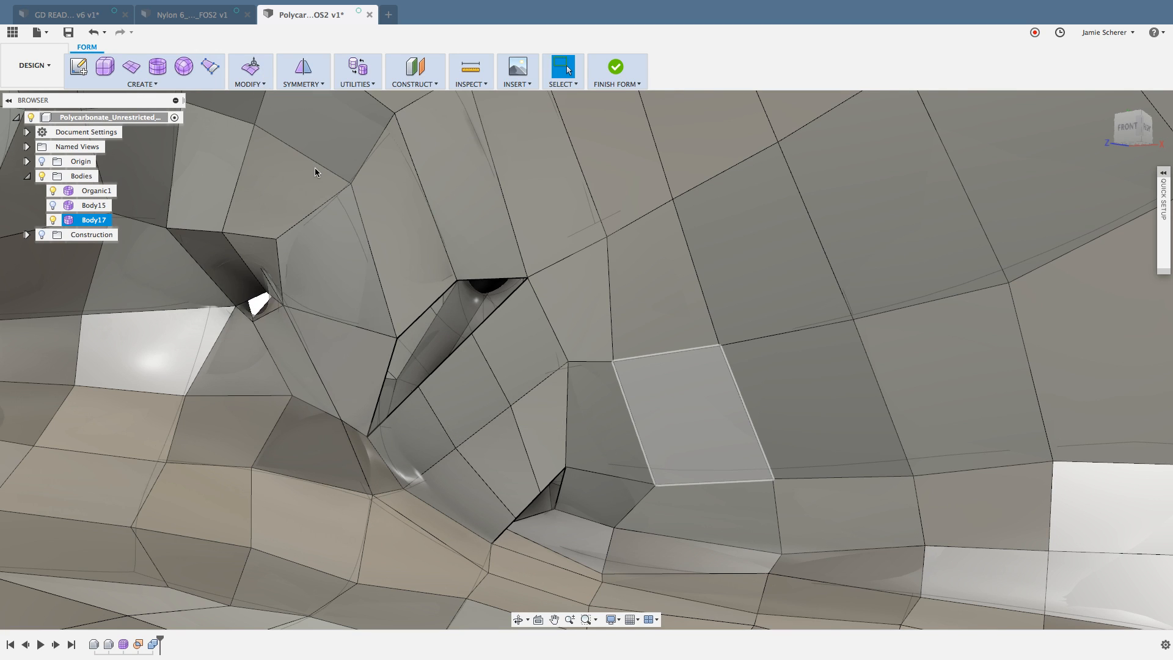
text(swe)
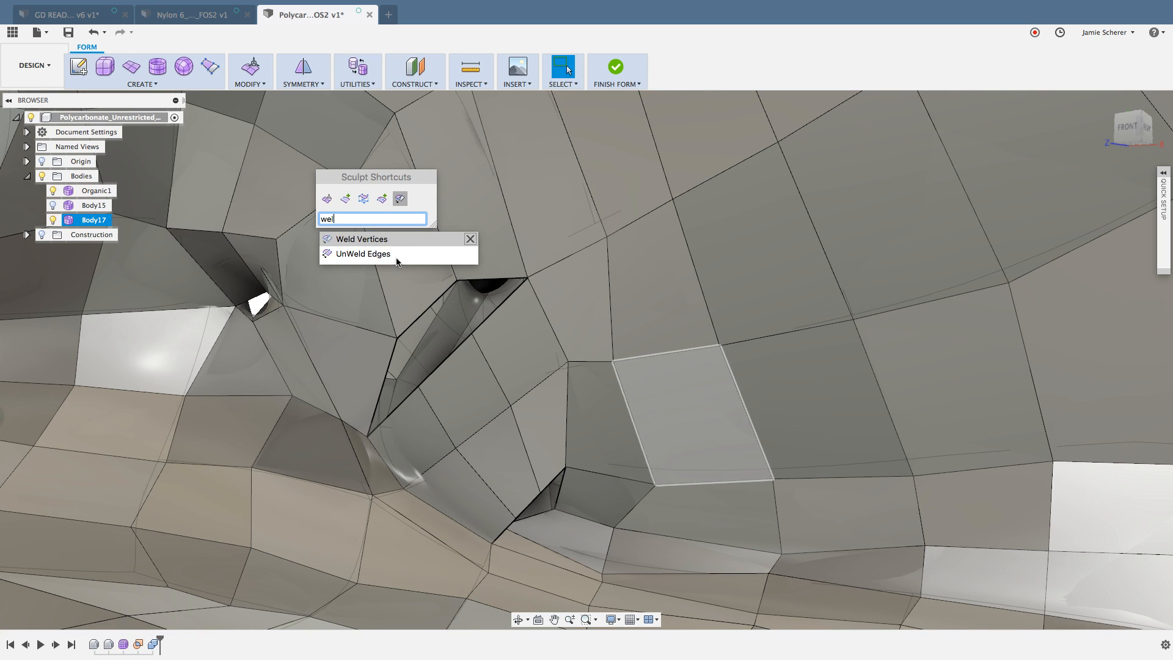
click(382, 242)
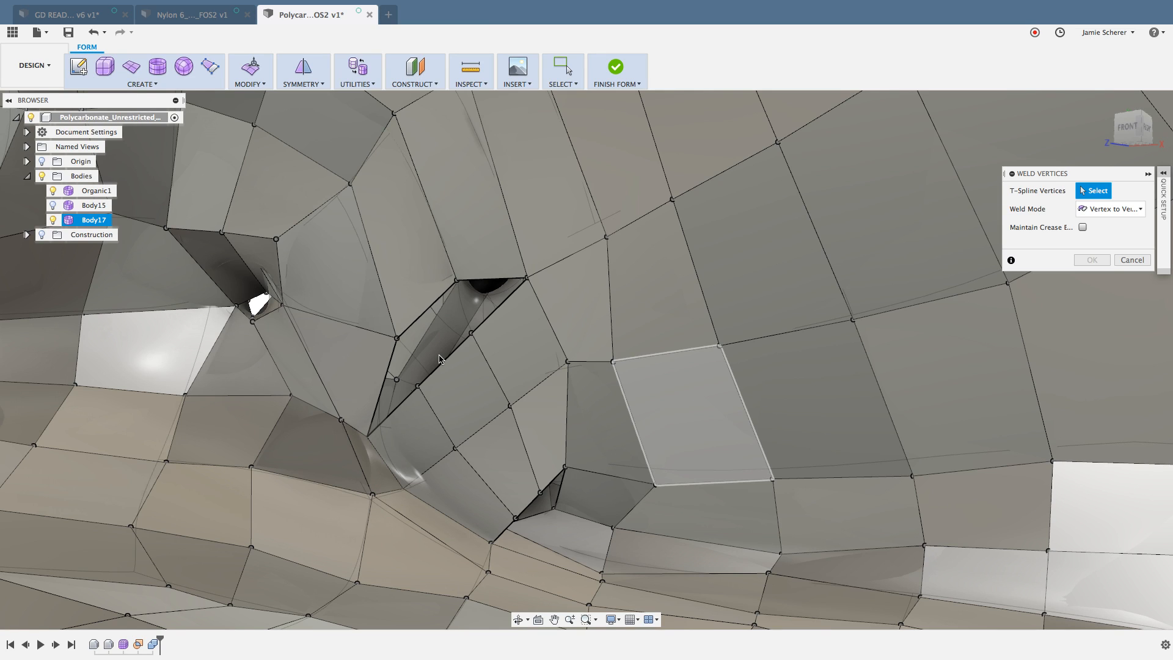
click(418, 387)
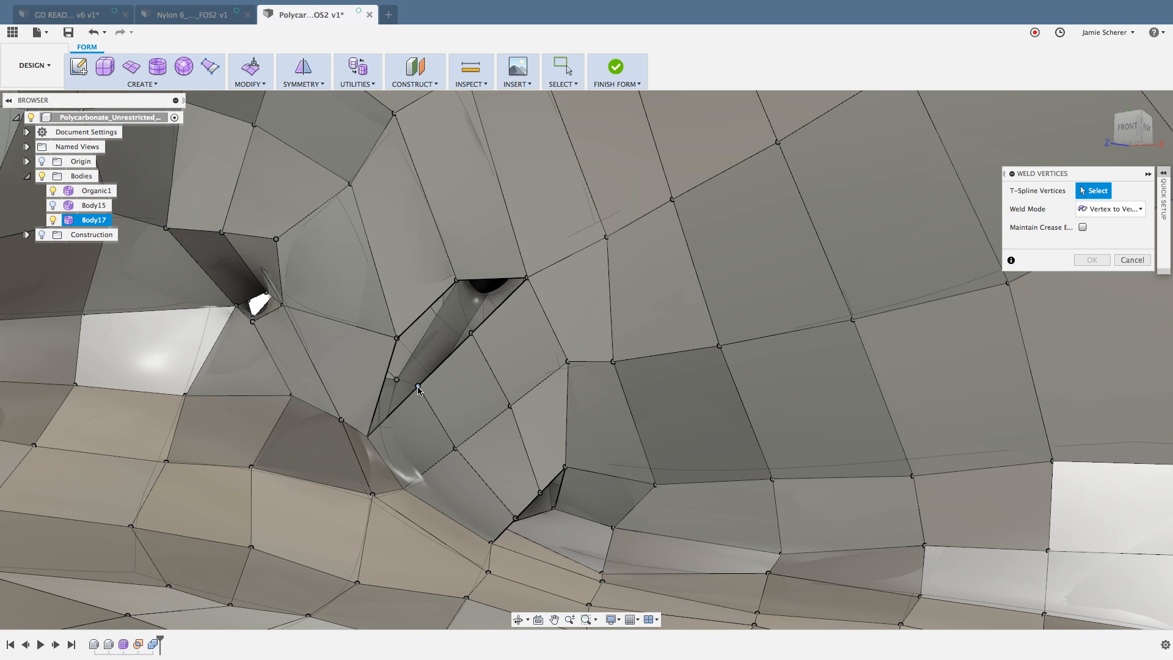
click(398, 338)
click(398, 339)
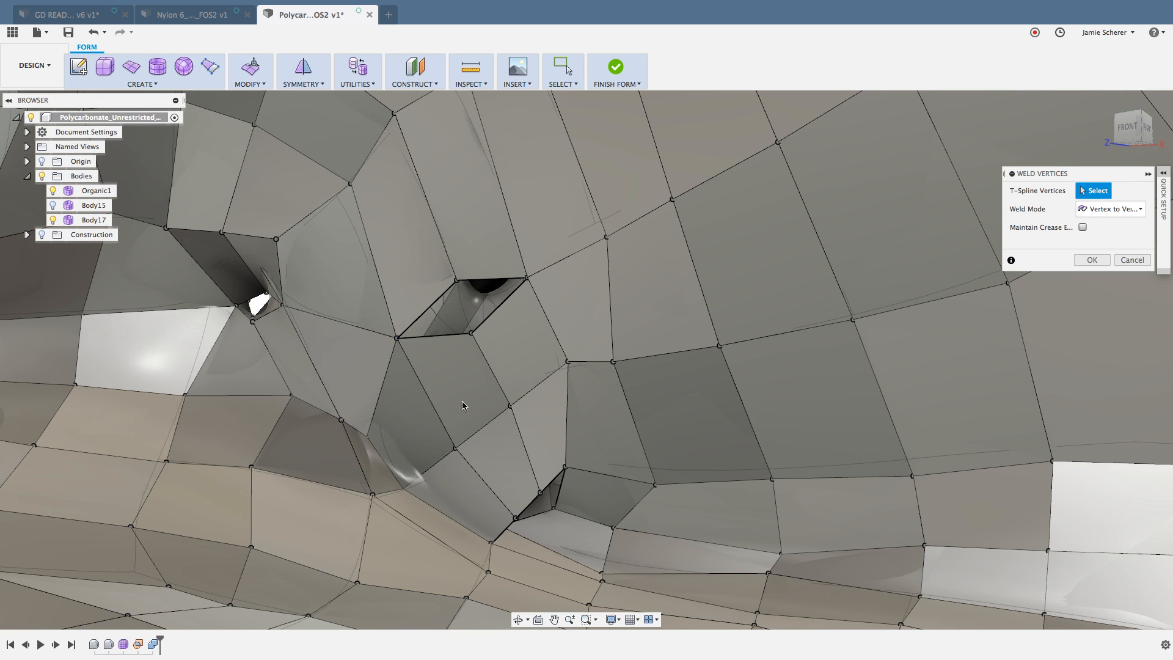
click(471, 333)
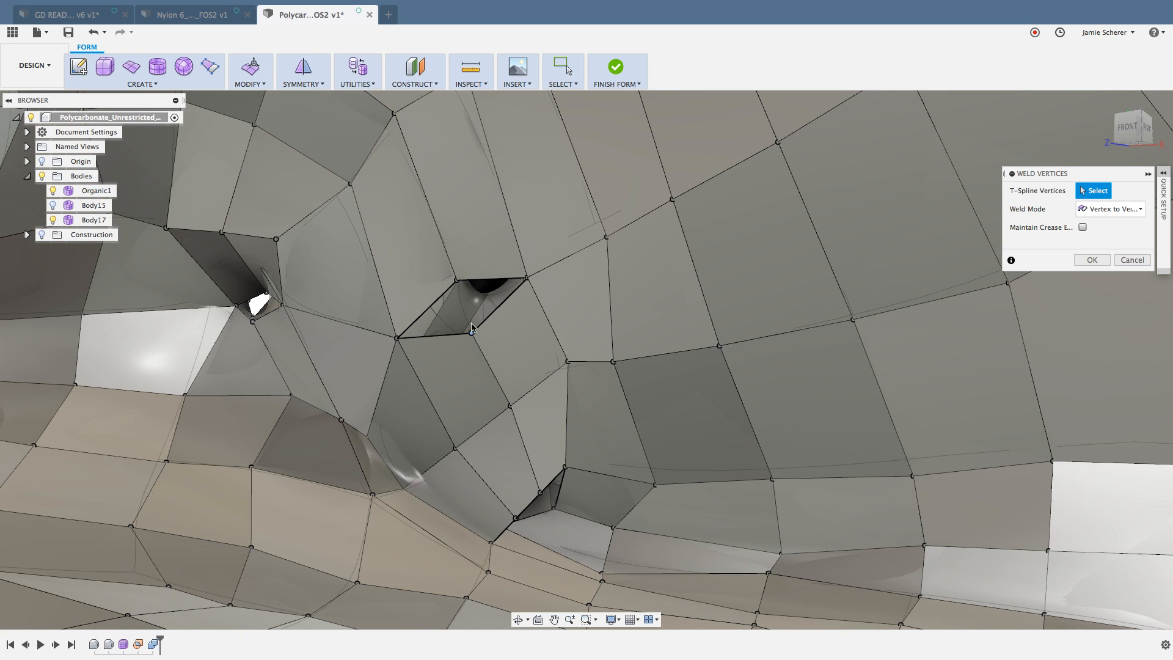
click(457, 281)
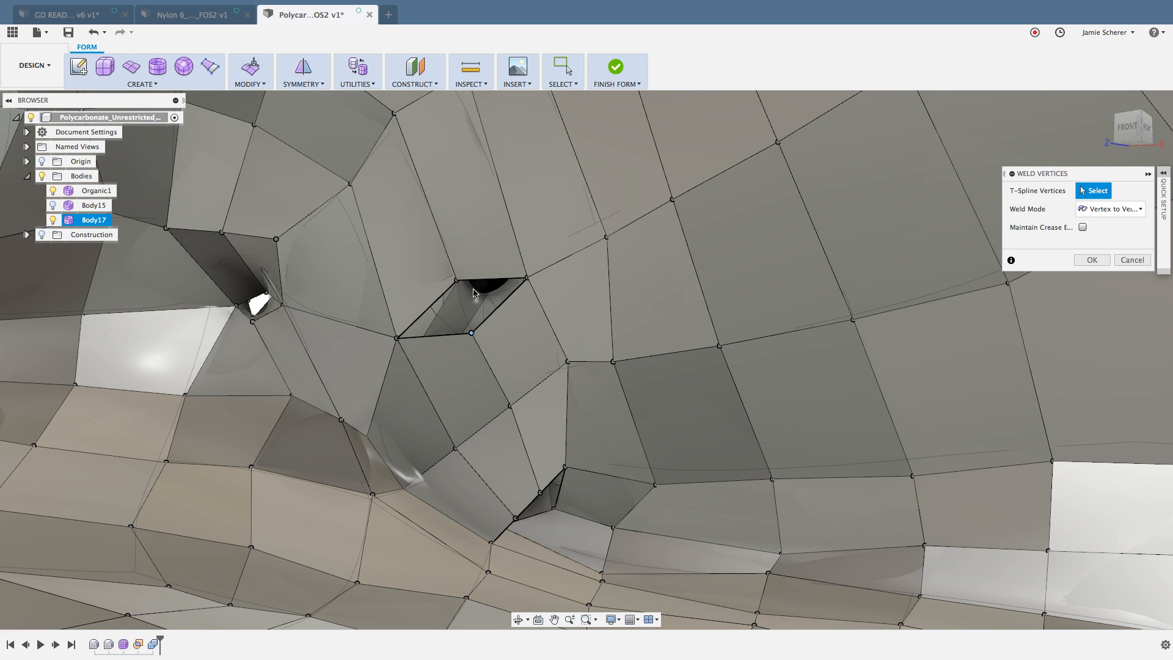
Step: Weld the loose bridge vertices along the lower gap to the adjoining boundary vertices, and leave Weld Vertices
click(515, 520)
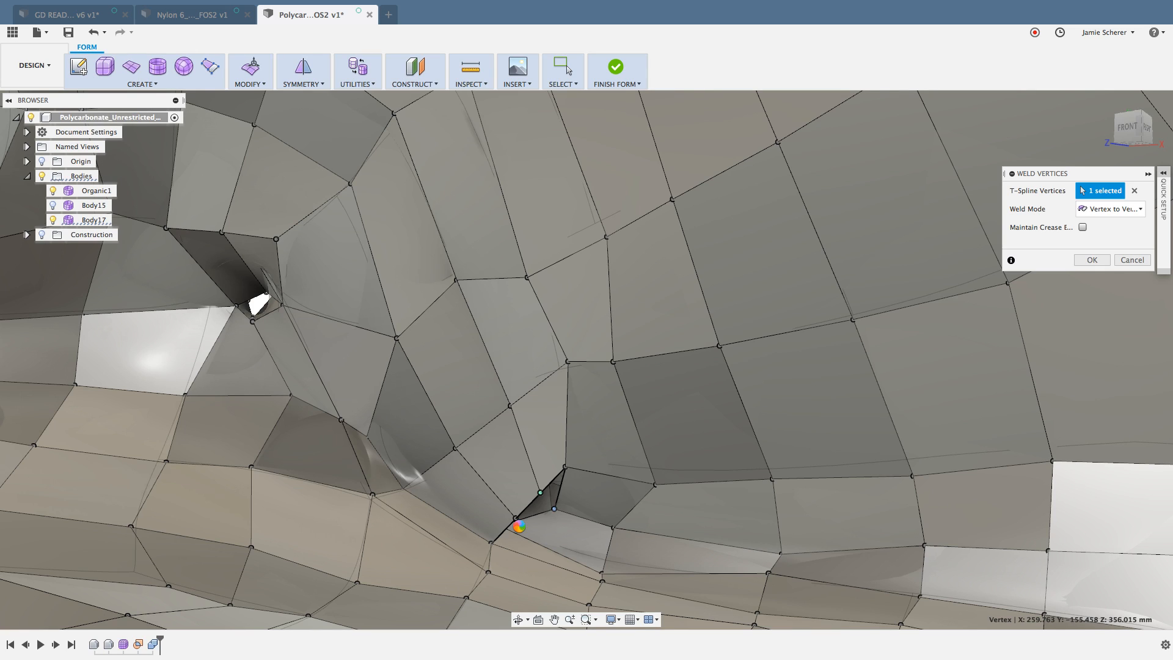
click(519, 528)
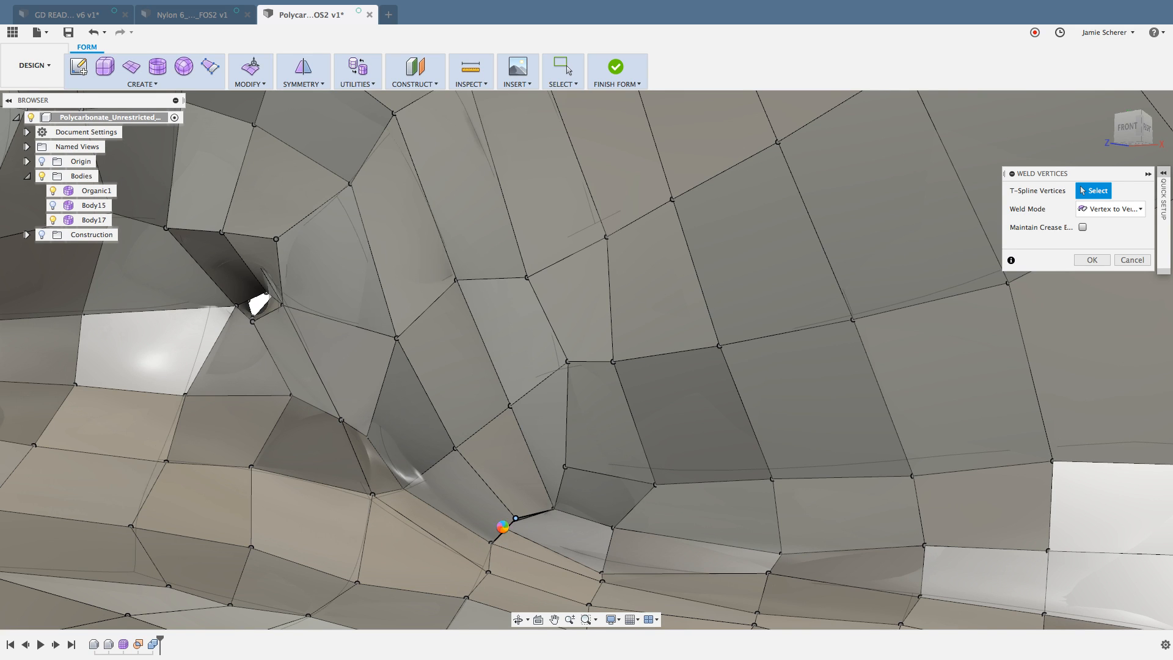
click(502, 532)
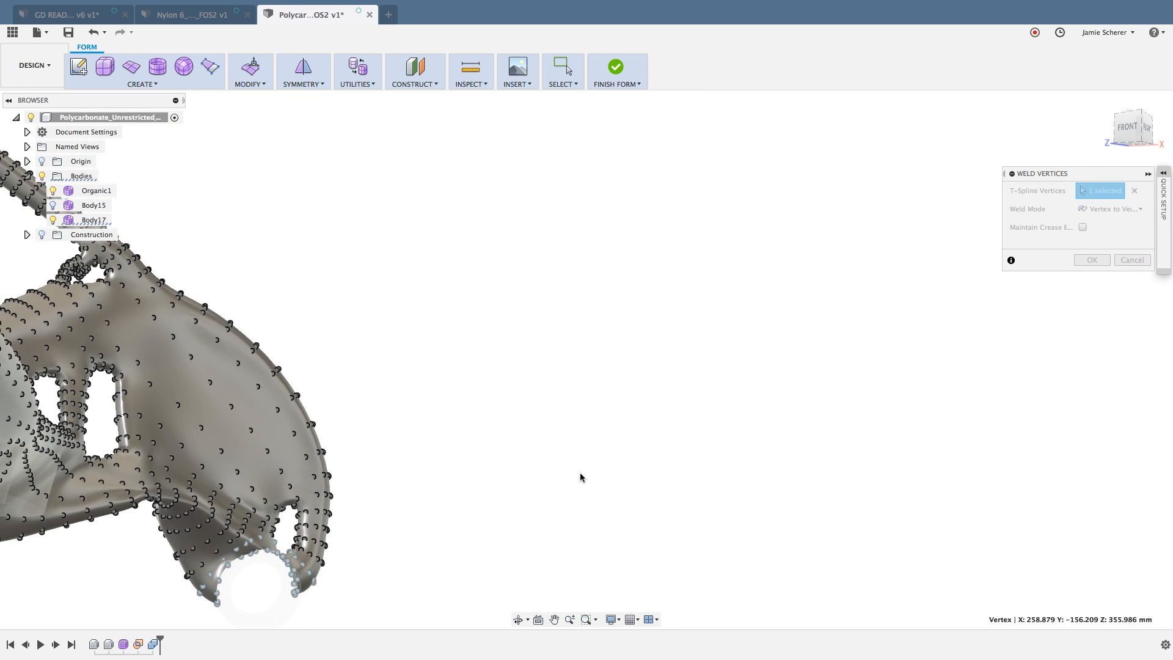
middle_drag(581, 476, 546, 473)
scroll(670, 475, up, 5)
scroll(620, 475, down, 5)
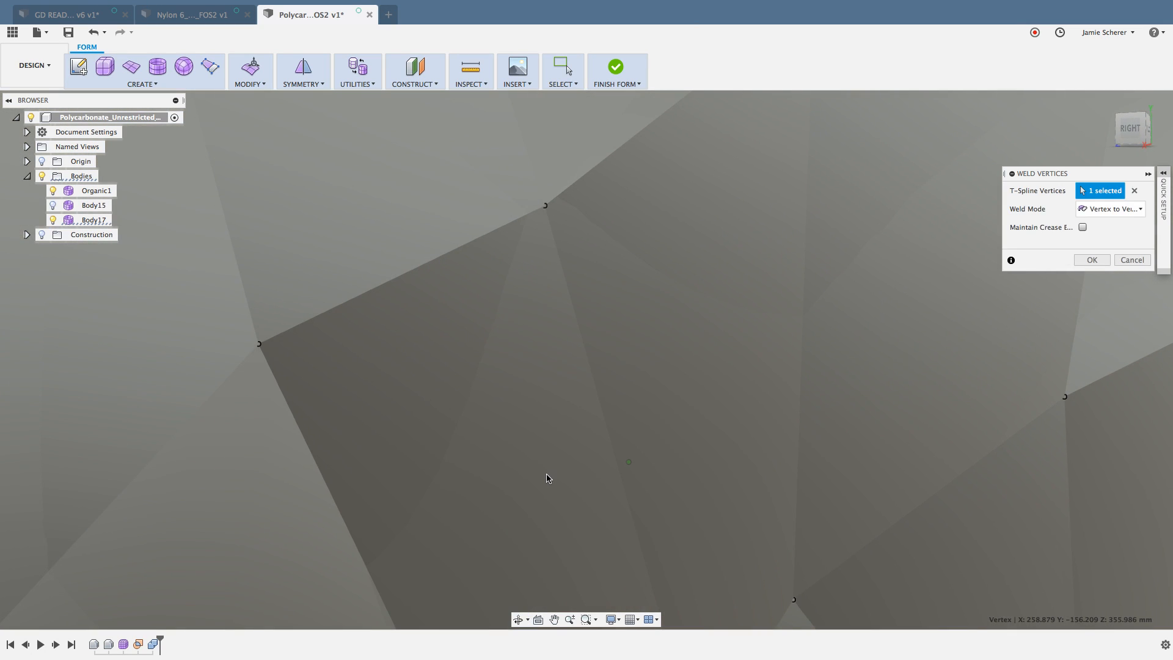
key(Escape)
Step: Examine the welded patch and the surrounding struts of Body17 from the right, back and front sides
scroll(548, 478, down, 10)
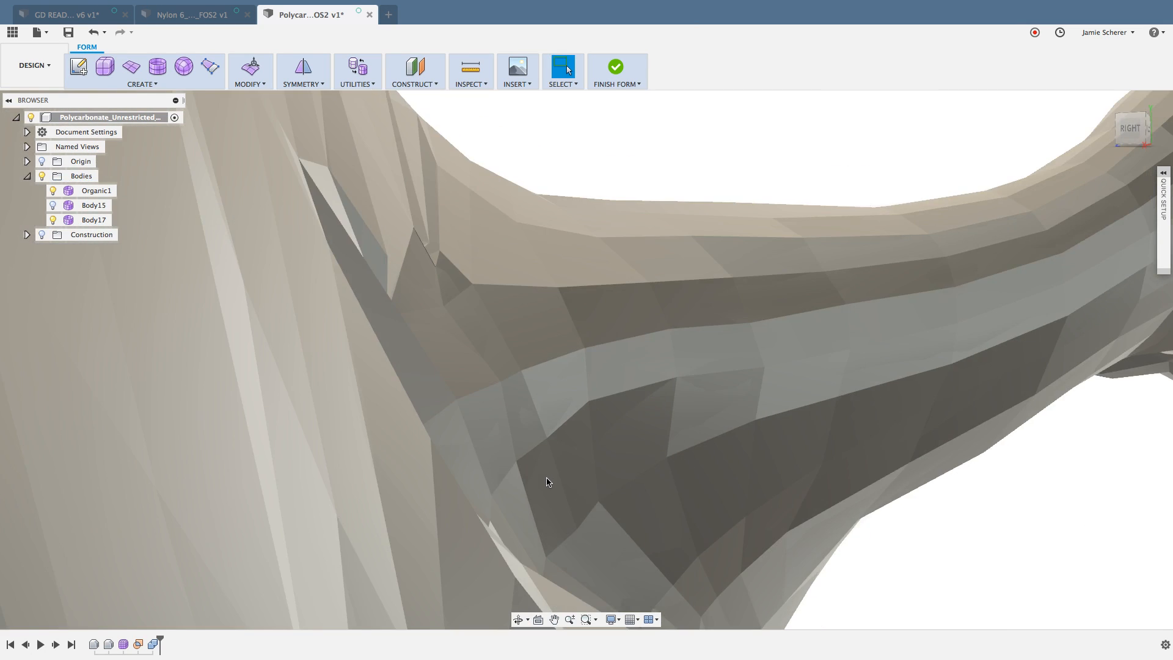
scroll(780, 489, down, 10)
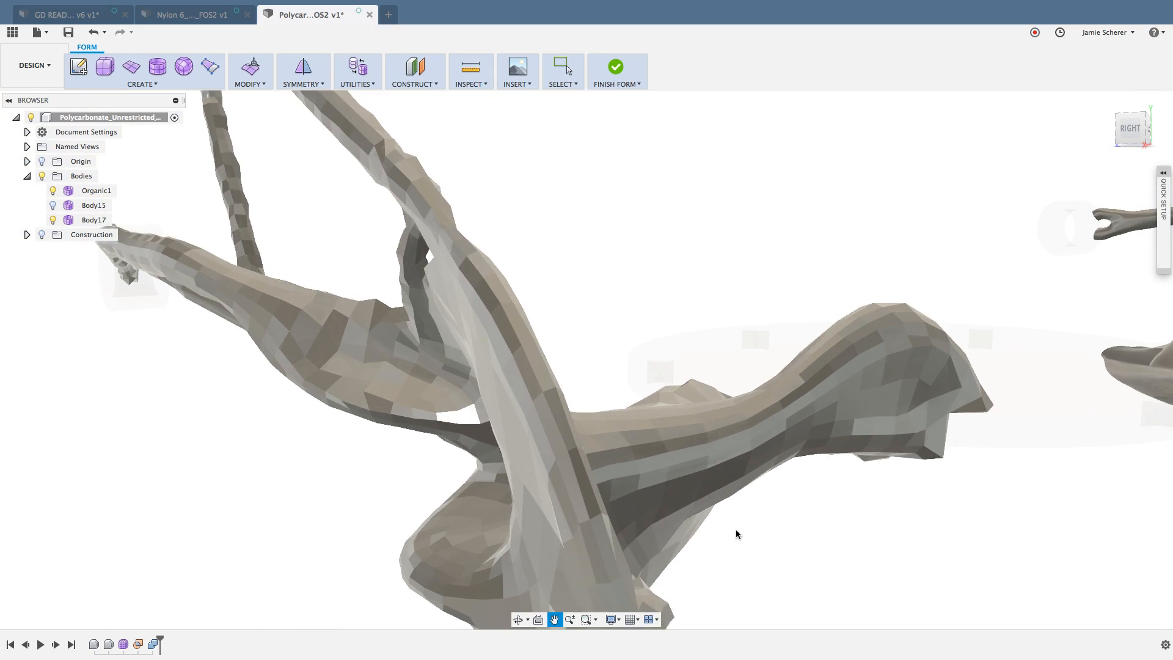
shift+middle_drag(749, 507, 686, 535)
scroll(462, 409, up, 10)
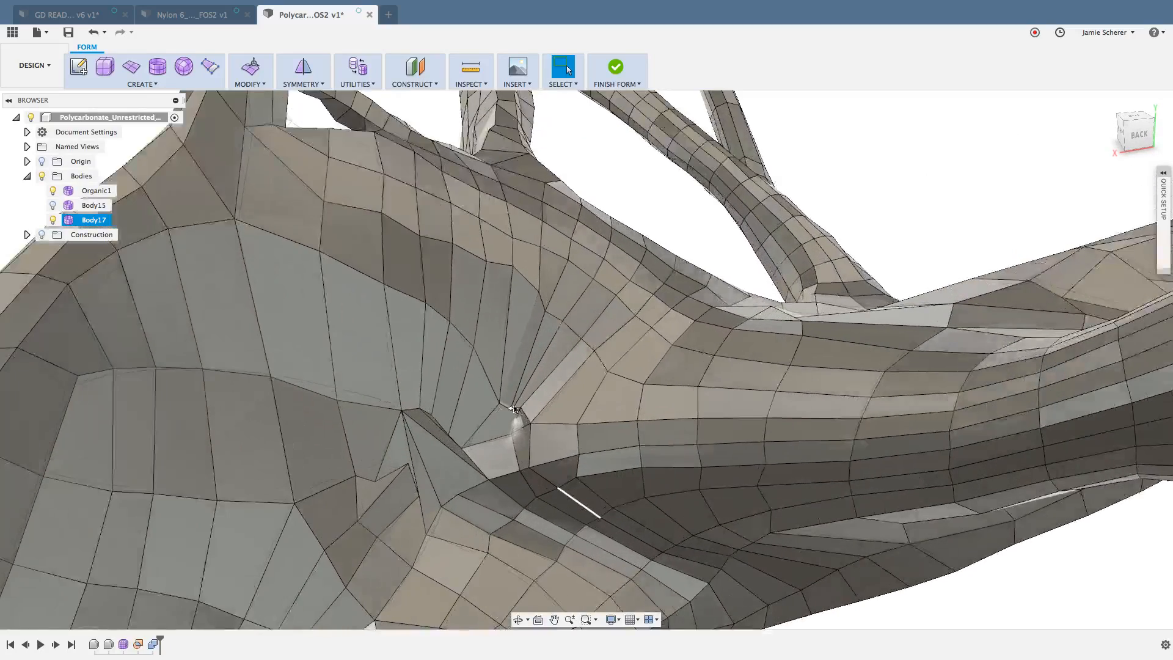
scroll(512, 406, up, 8)
shift+middle_drag(496, 405, 316, 378)
scroll(316, 374, down, 5)
shift+middle_drag(412, 413, 392, 380)
shift+middle_drag(537, 421, 584, 413)
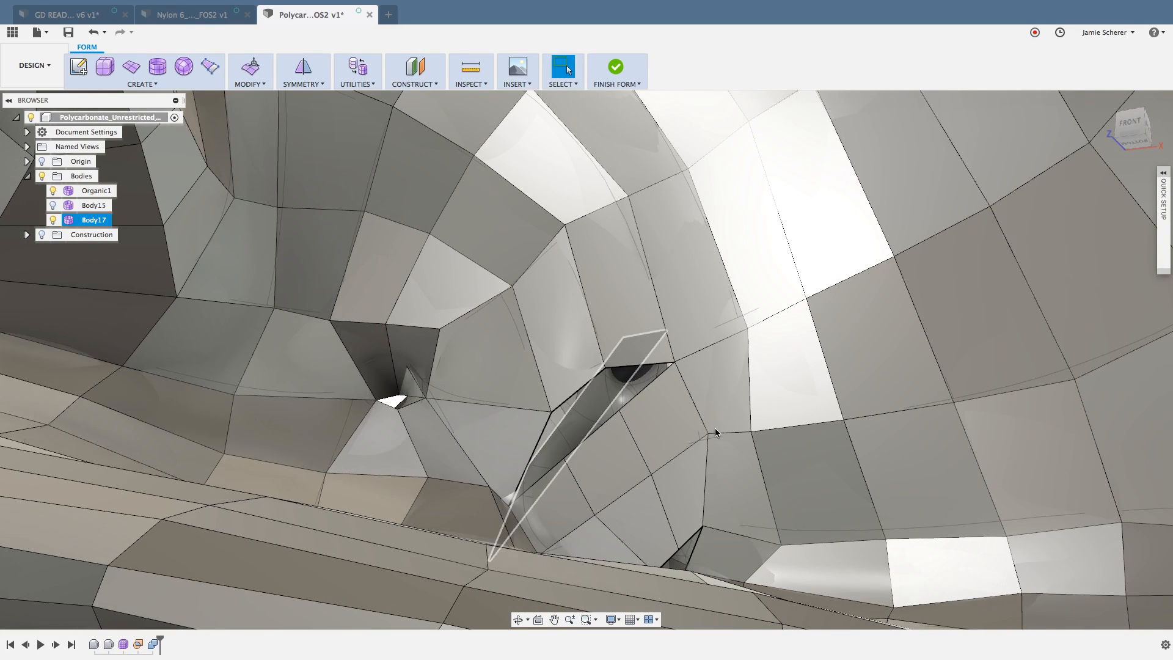
Step: Undo the bridge across the front-side opening and restore it with Redo
key(super+z)
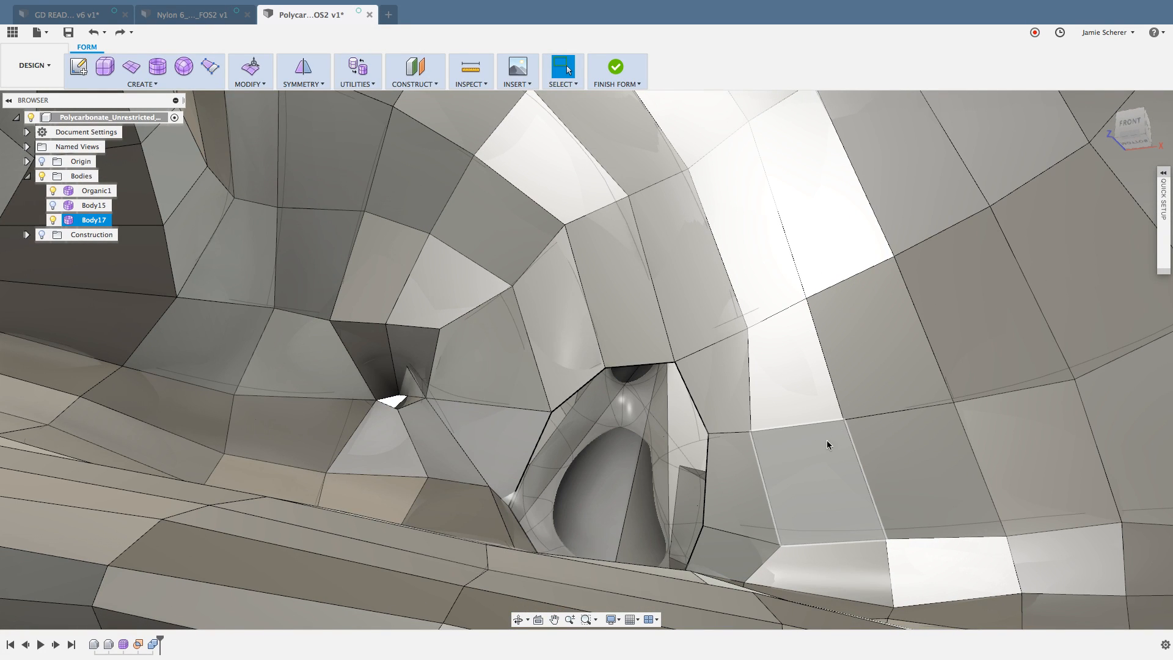
mouse_move(662, 448)
middle_down()
mouse_move(651, 430)
mouse_move(646, 457)
middle_up()
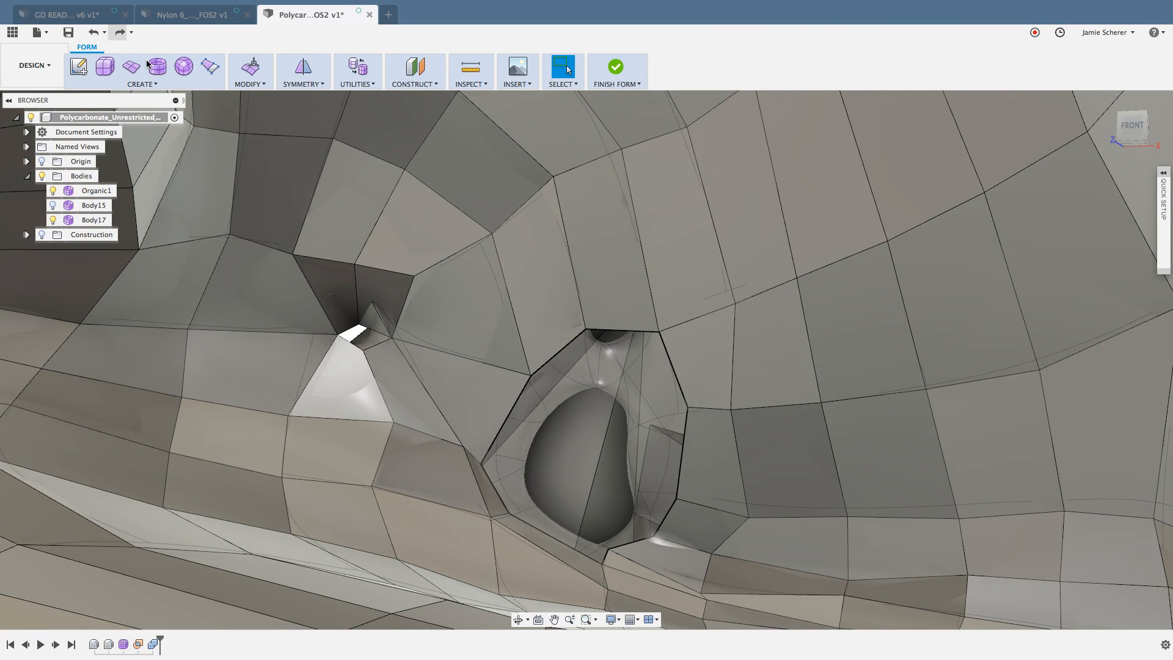
key(super+shift+z)
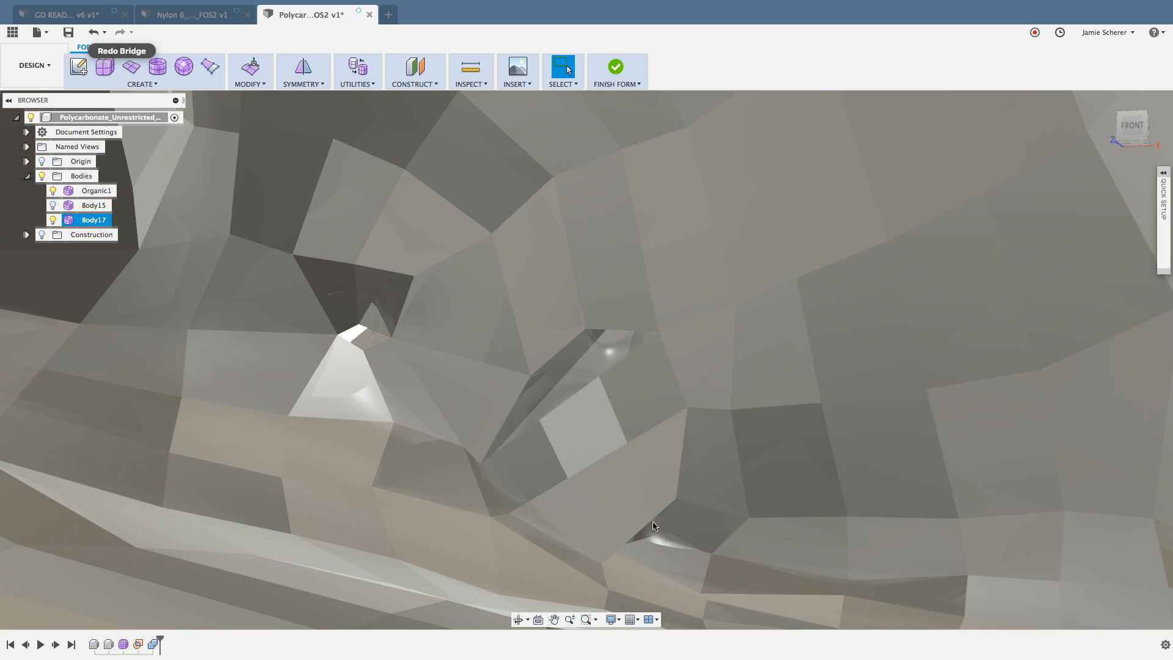
Step: Close the gap above the restored bridge with vertex-to-vertex Weld Vertices, joining its two loose edge vertices to the facing boundary vertices
key(s)
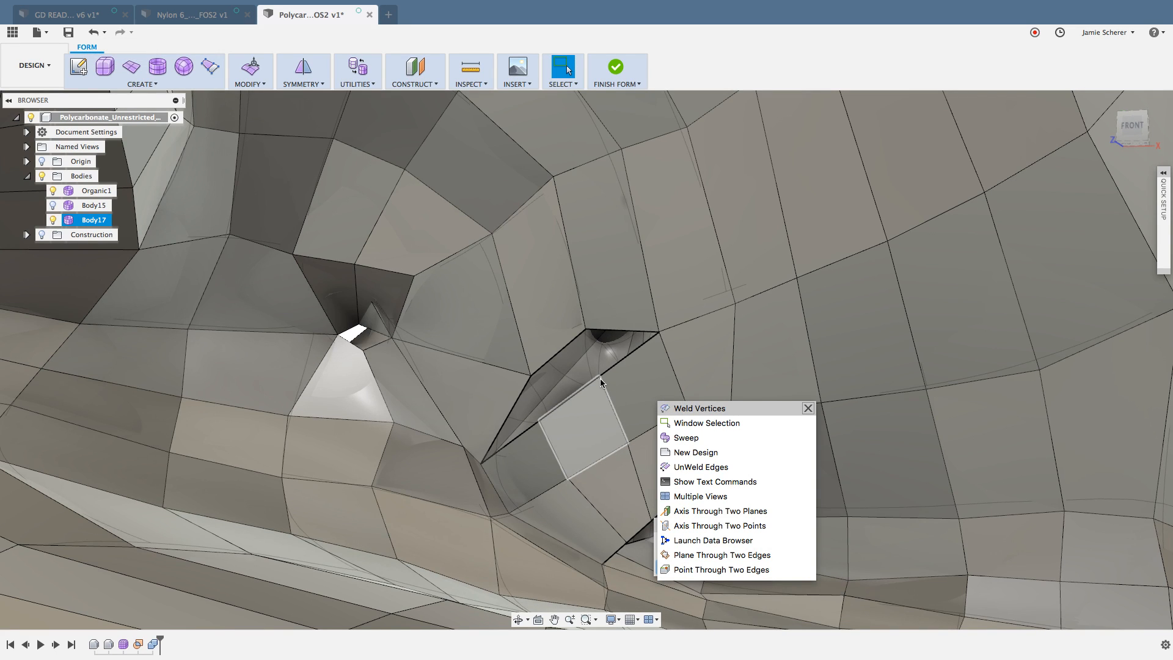
key(Return)
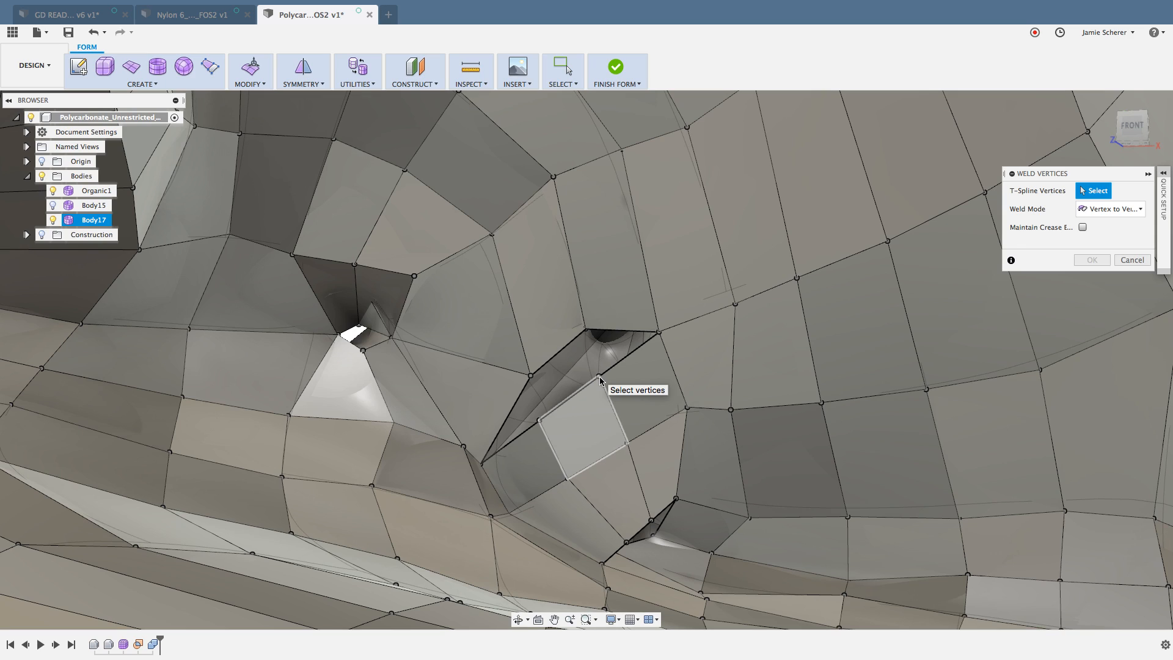
click(599, 376)
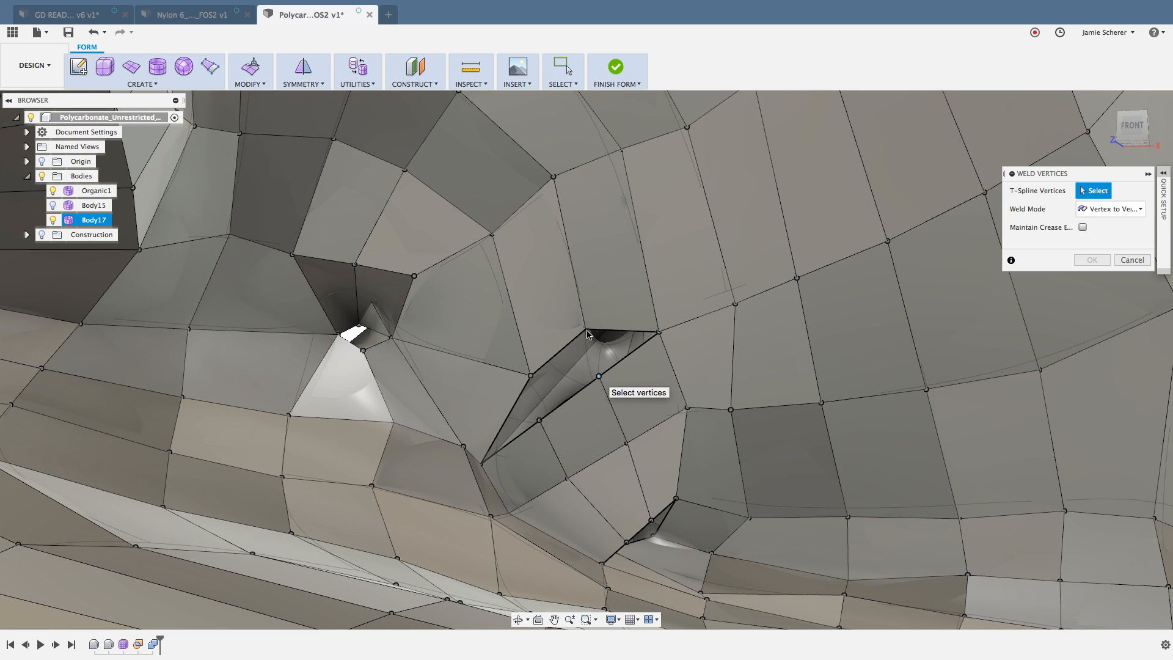
click(539, 421)
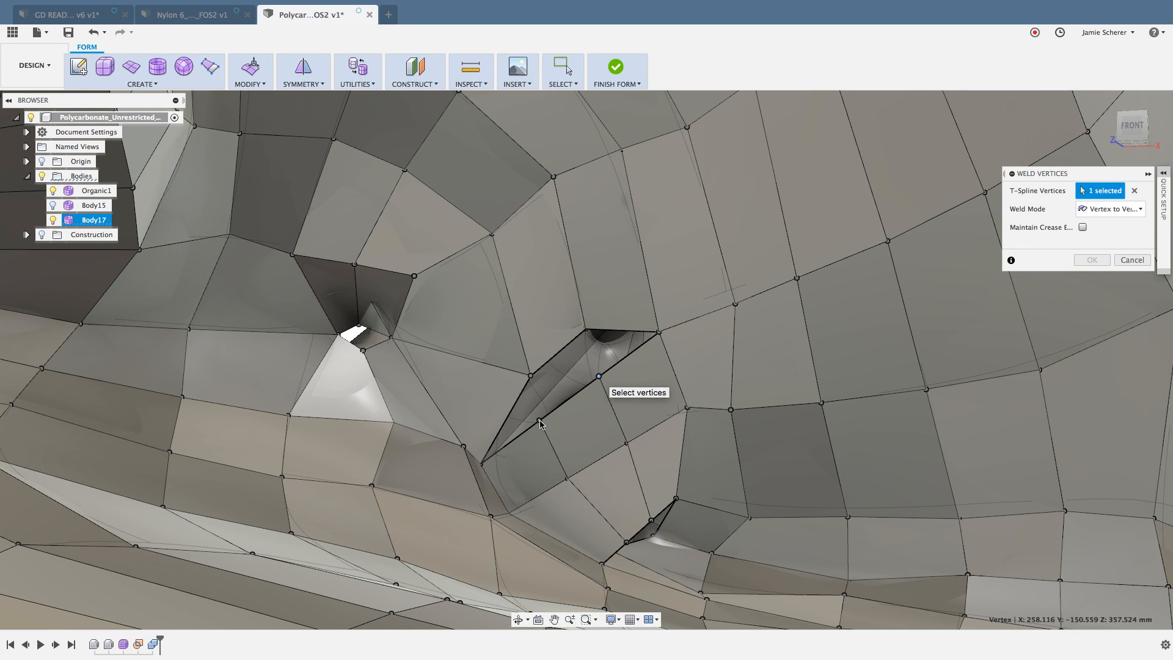
click(530, 376)
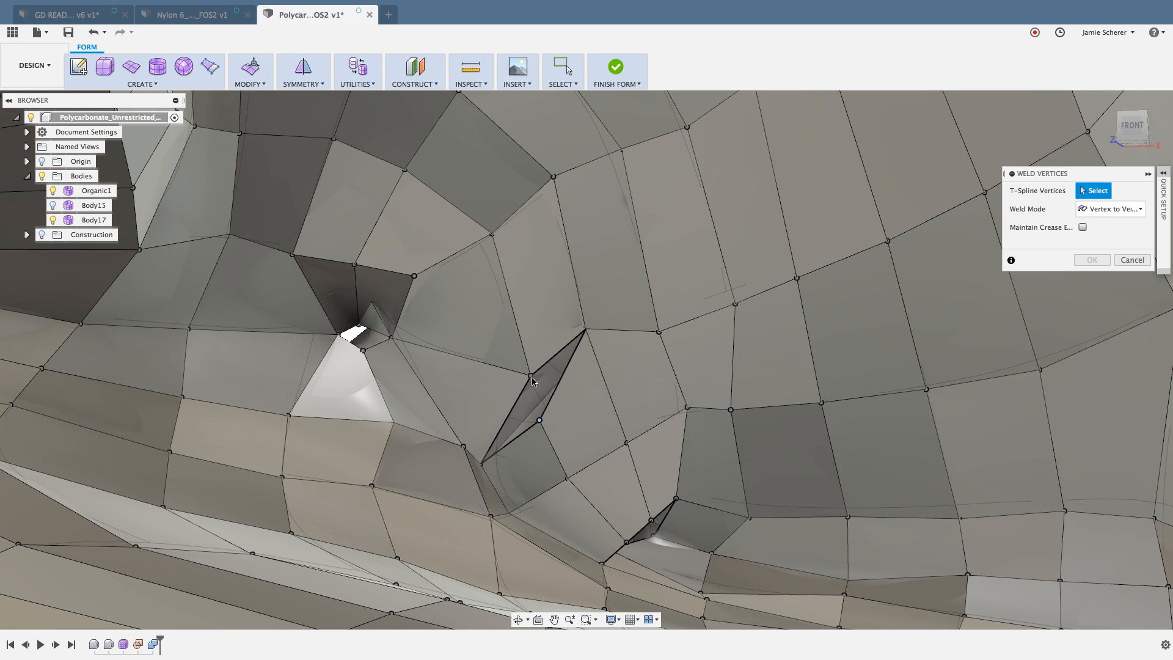
click(531, 376)
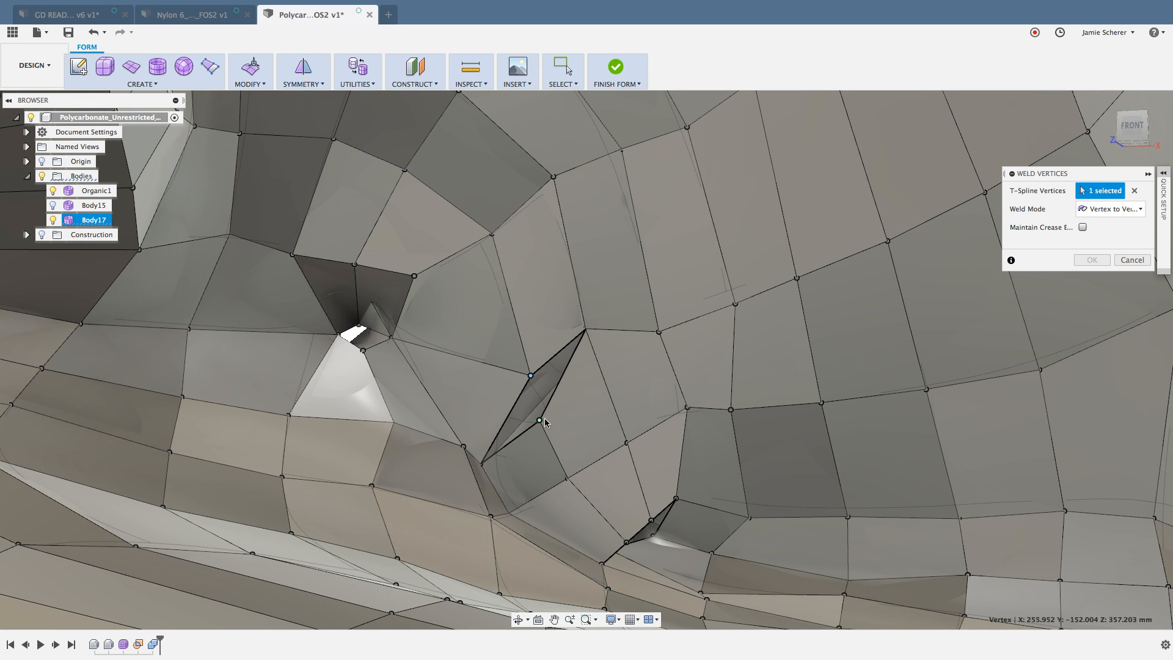
Step: Close the gap below the bridge by welding its two loose vertices to the adjoining boundary vertices, and leave Weld Vertices
click(654, 540)
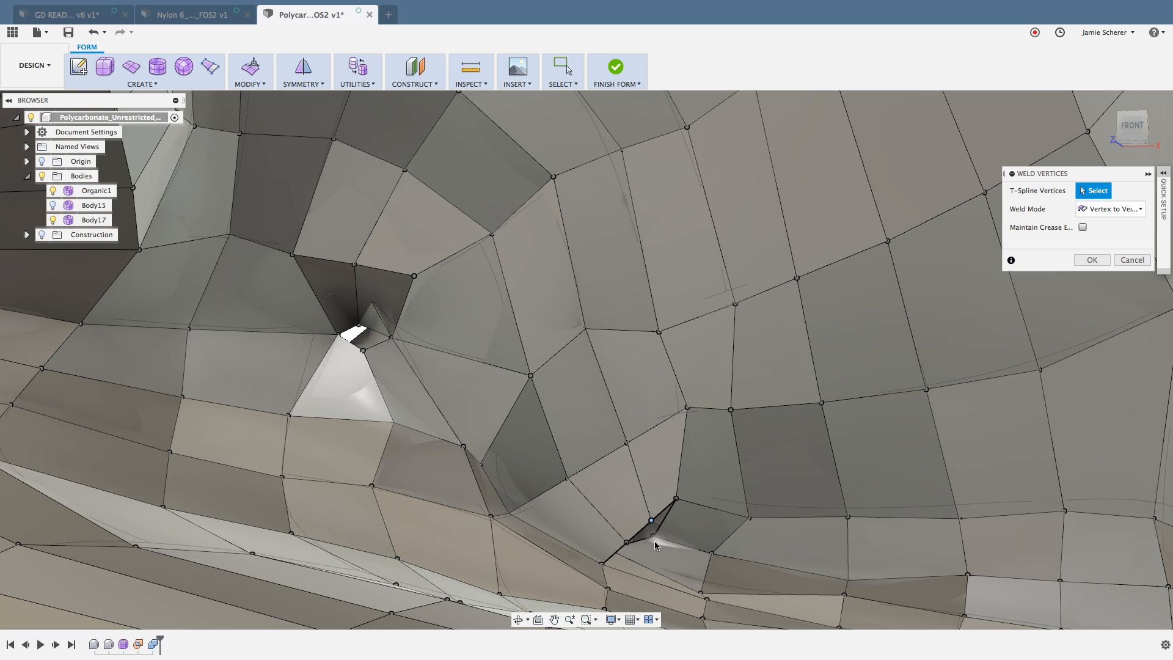
click(652, 542)
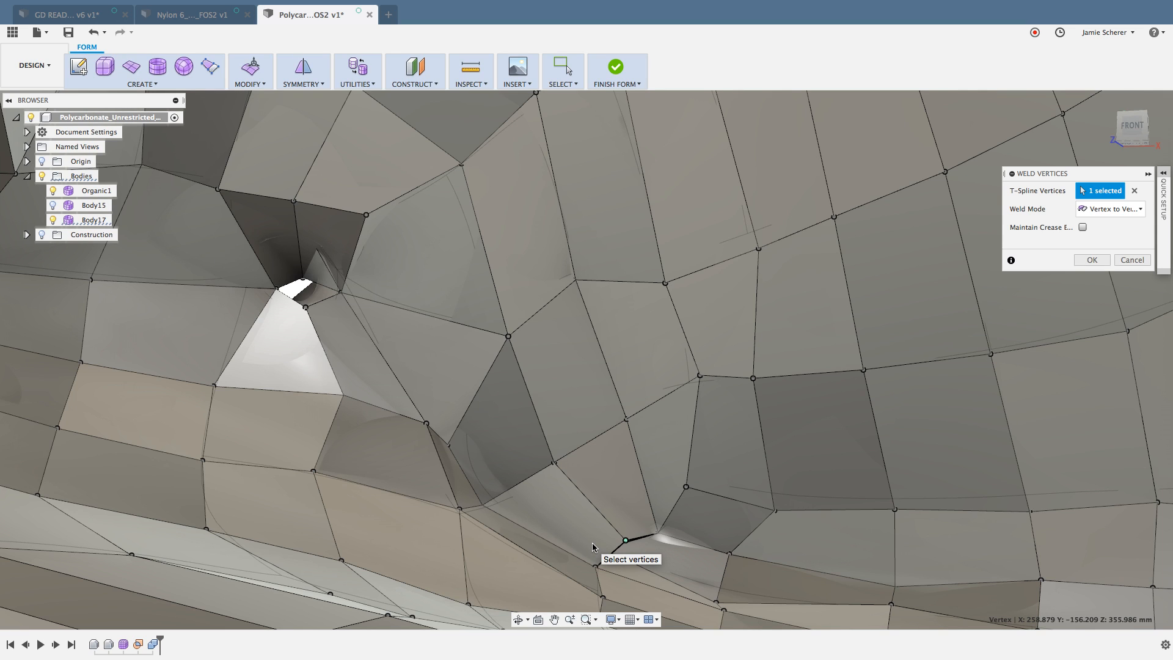
right_click(592, 547)
key(Escape)
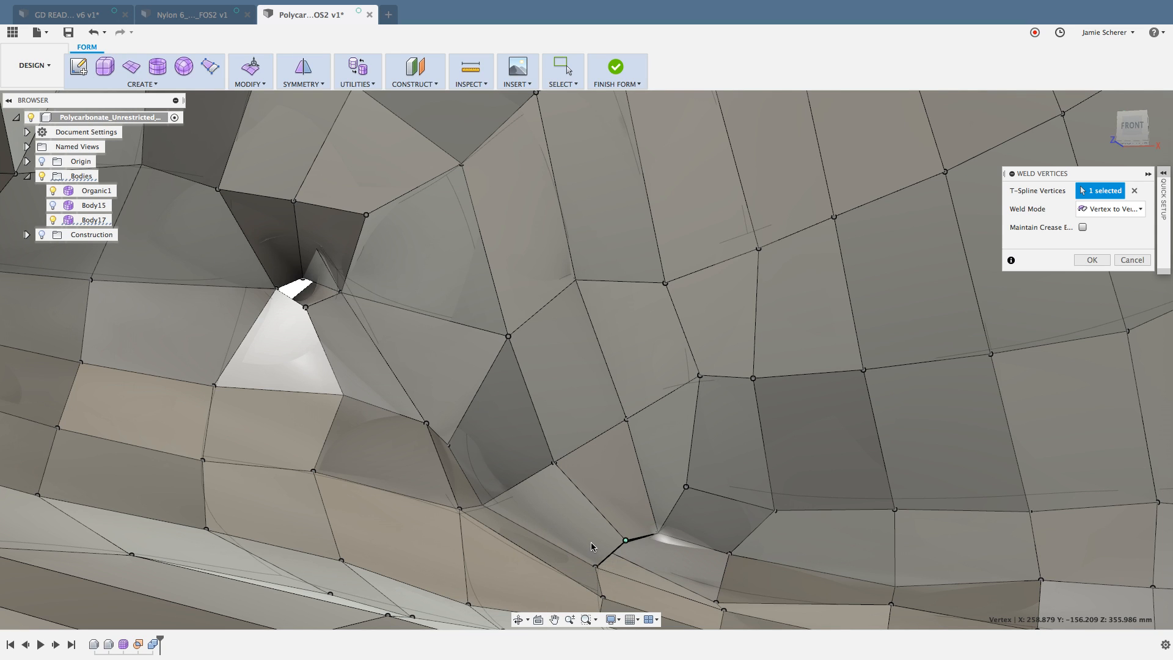
mouse_move(592, 547)
shift+middle_down()
mouse_move(572, 548)
mouse_move(595, 551)
shift+middle_up()
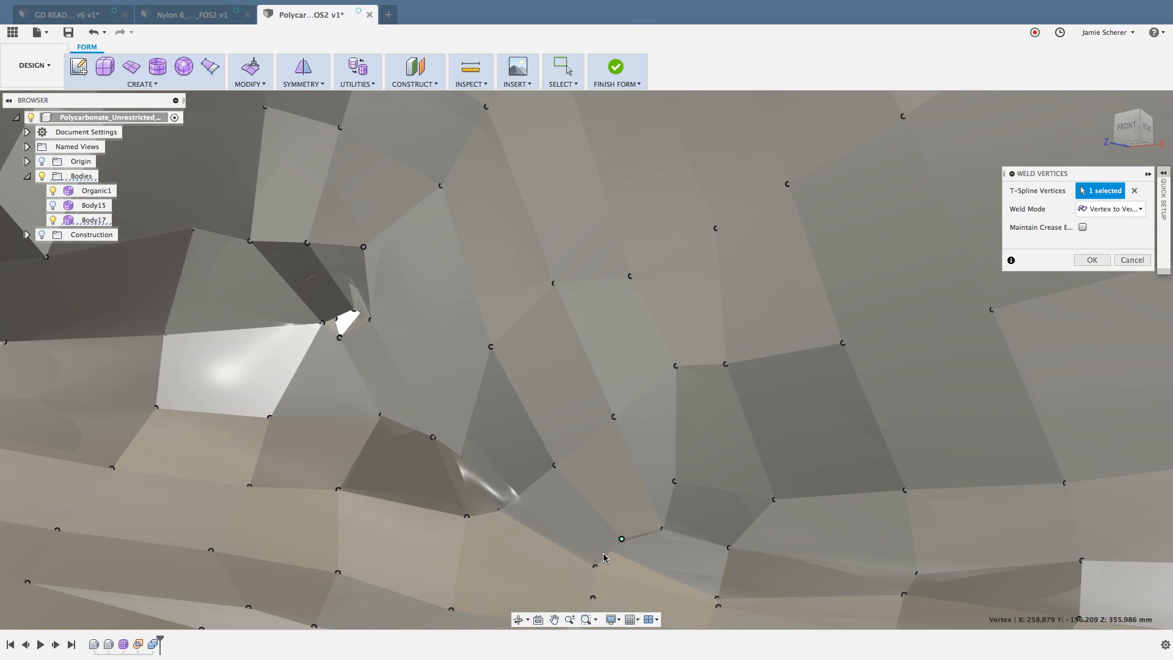
shift+middle_drag(607, 551, 603, 550)
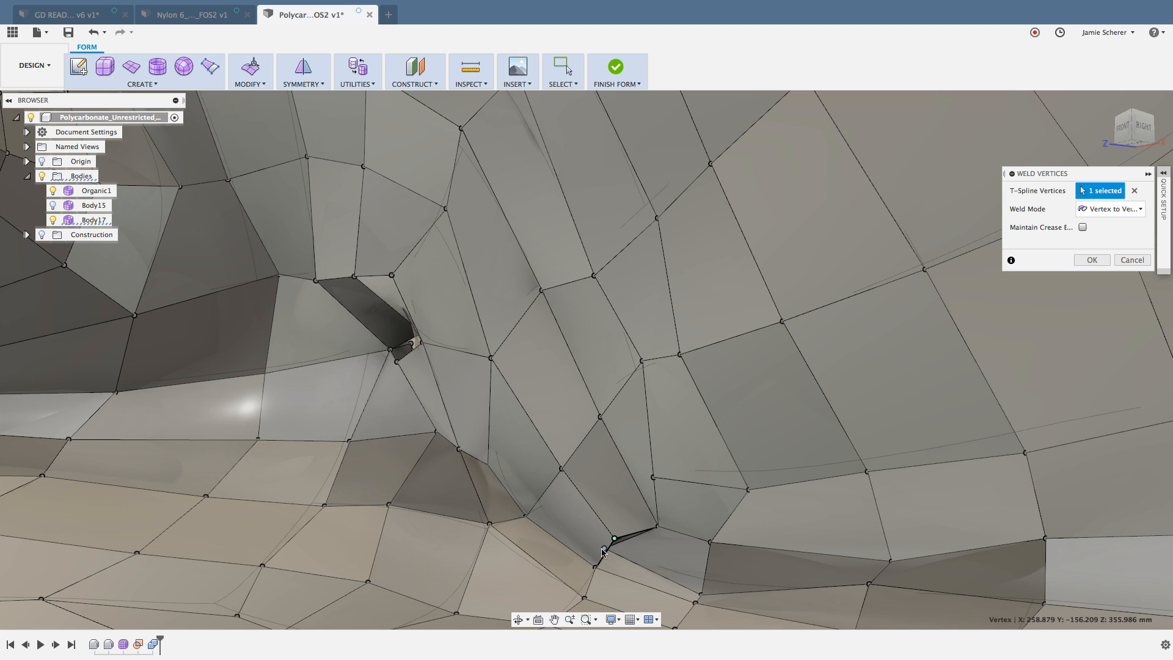
click(604, 549)
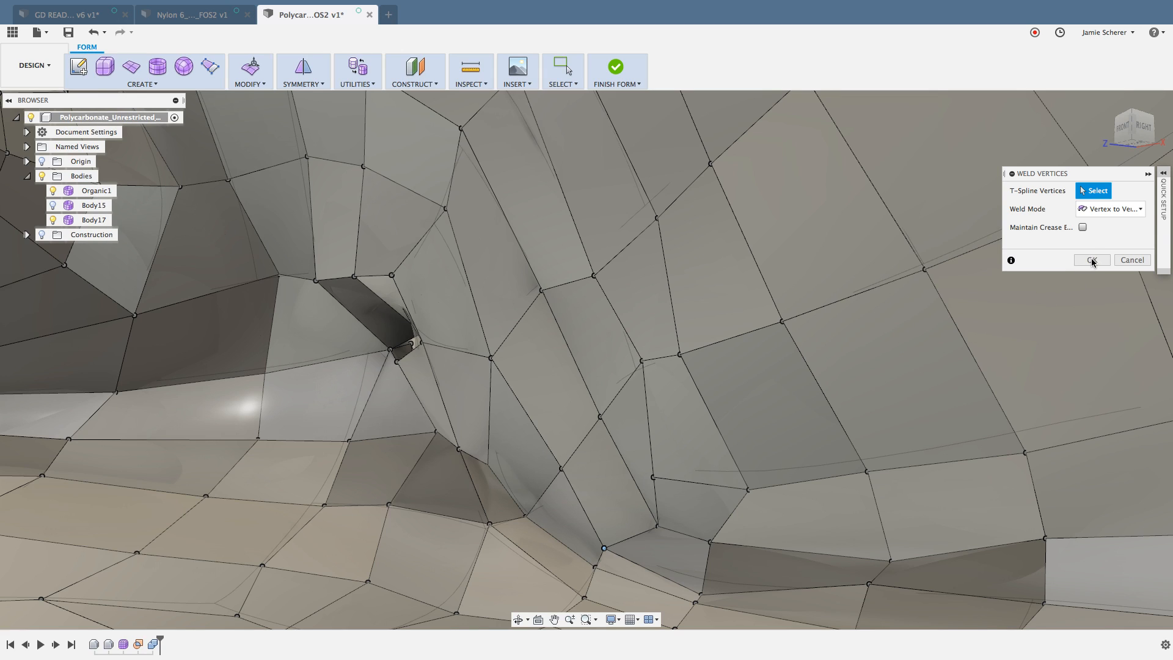
click(881, 395)
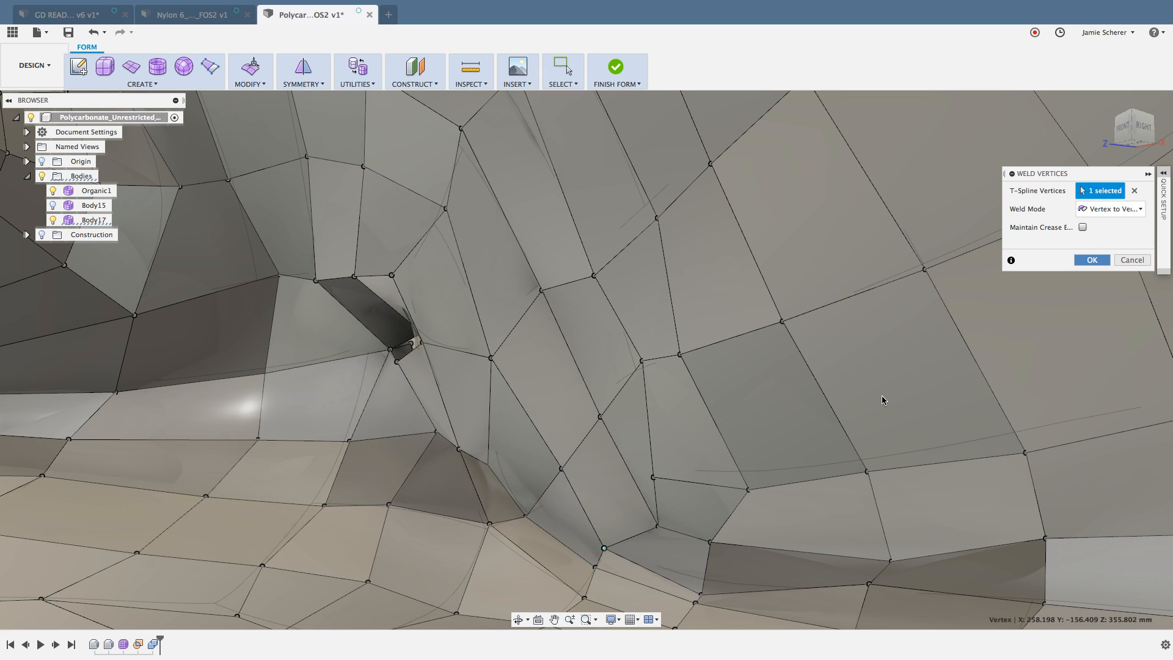
key(Escape)
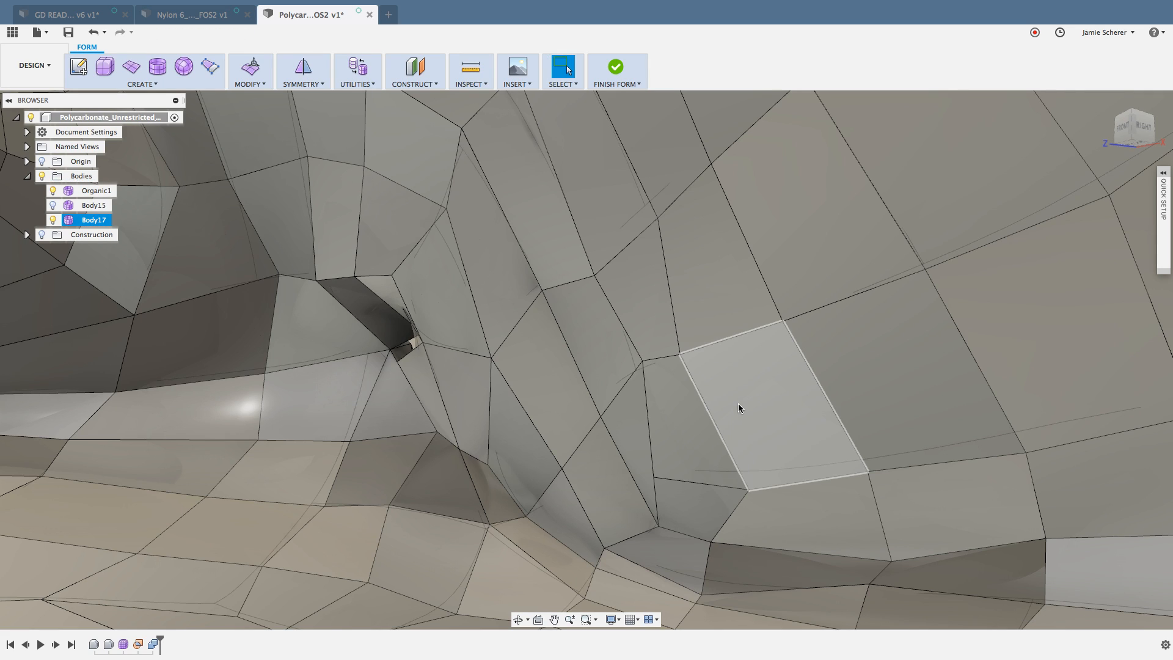
Step: Switch the whole Body17 to smooth display and clear the selection
click(744, 401)
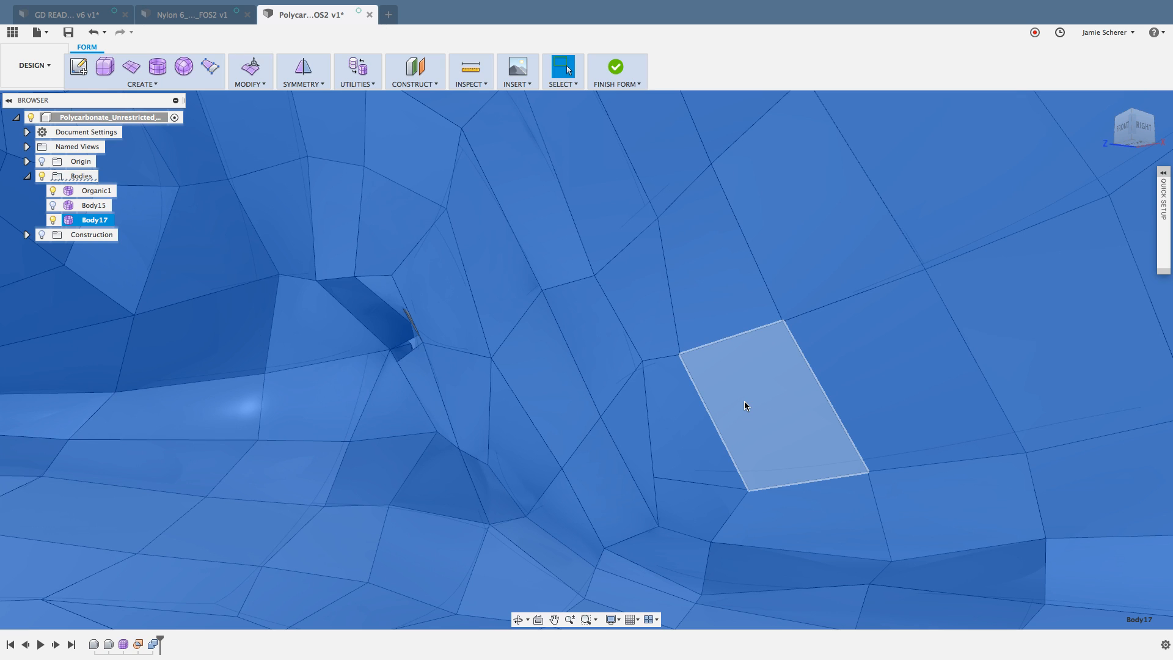
key(alt+3)
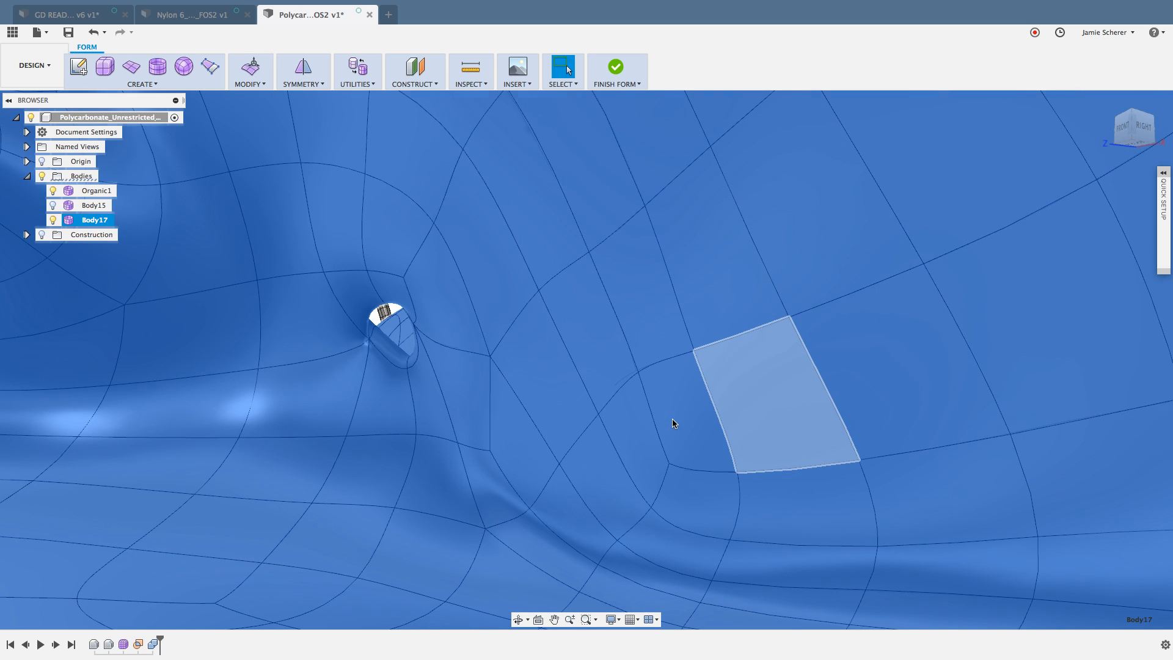
scroll(672, 424, down, 5)
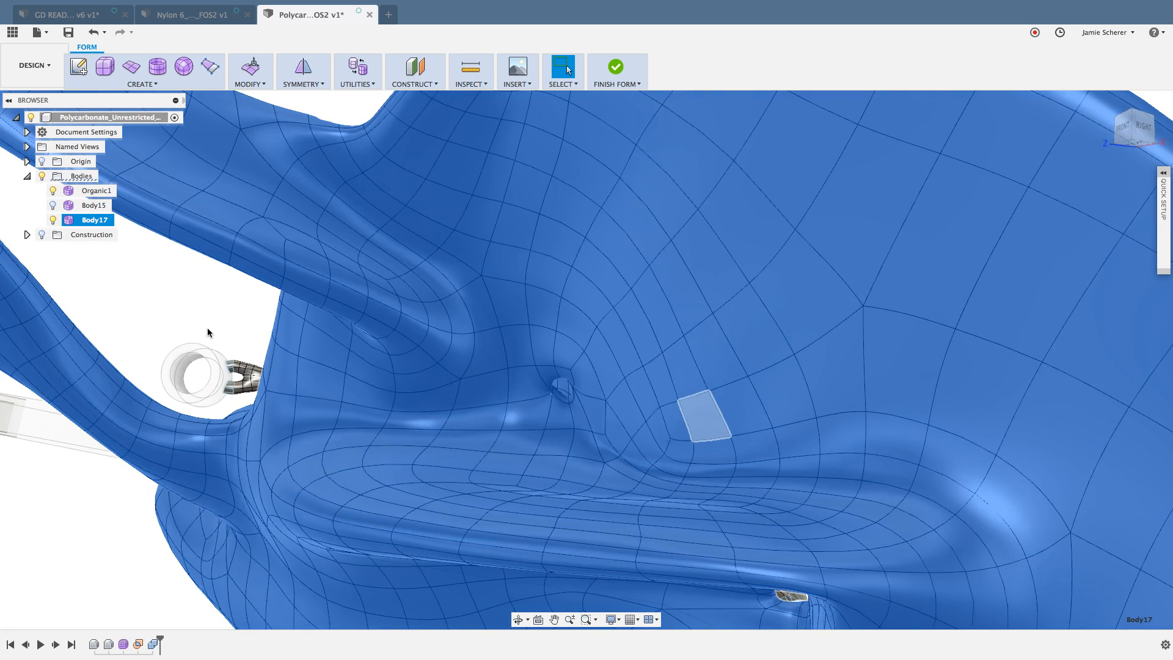
click(207, 328)
middle_click(145, 320)
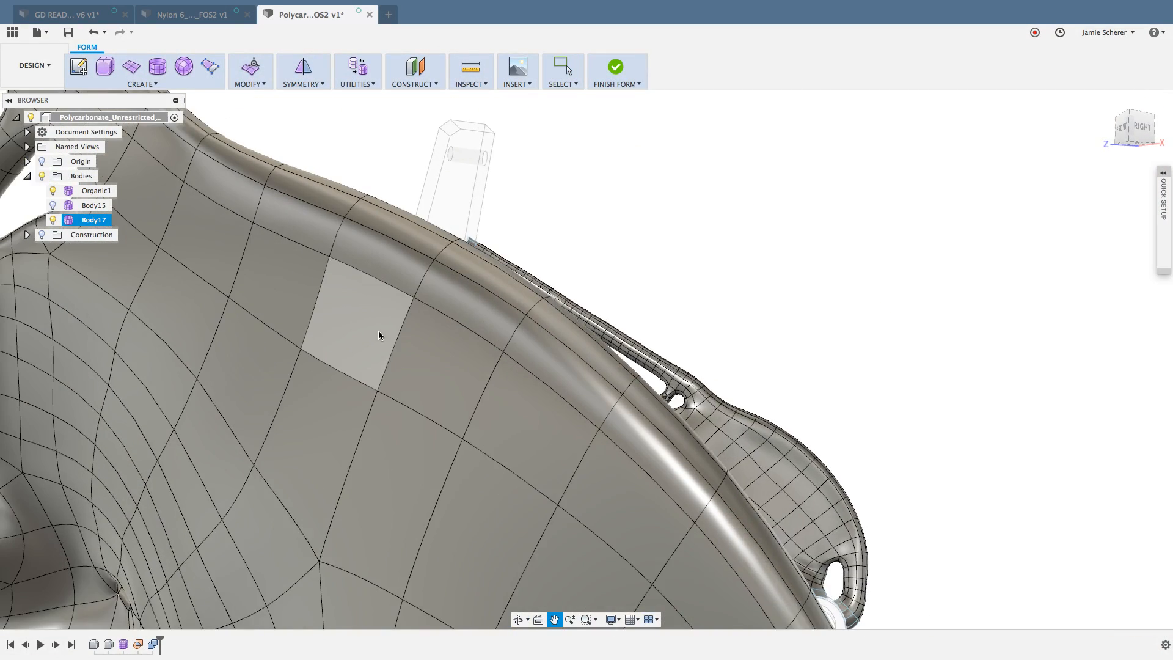
Step: Examine the smoothed patch on the front side and the area around the small hole at the back
middle_drag(378, 331, 736, 55)
click(506, 391)
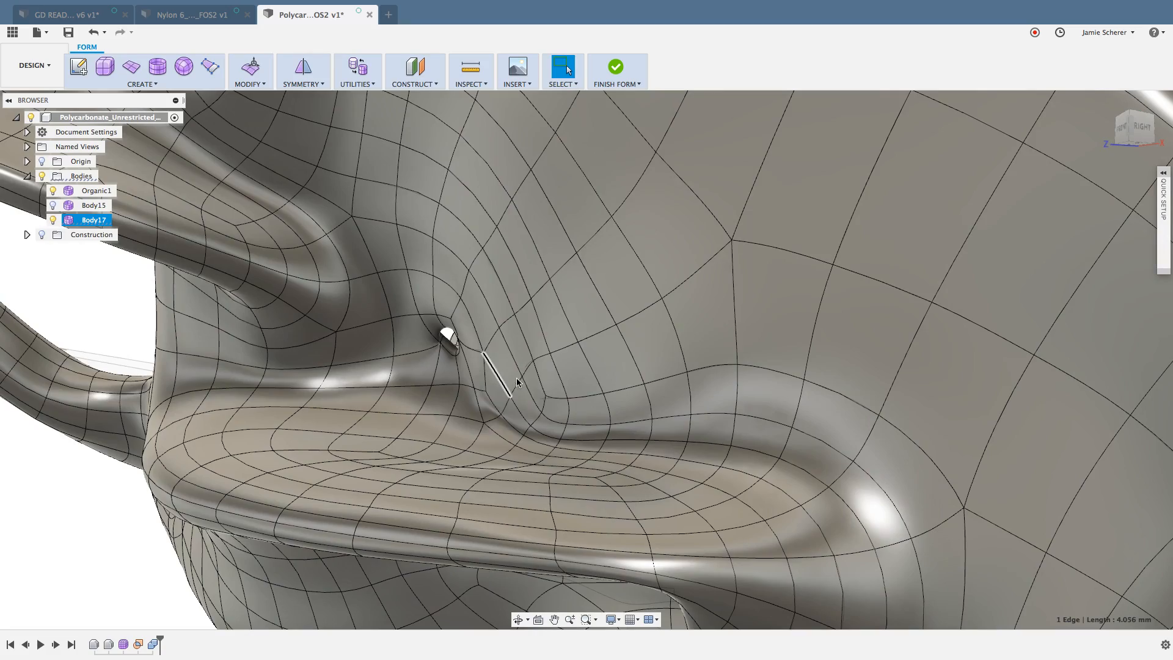
shift+middle_drag(506, 379, 529, 406)
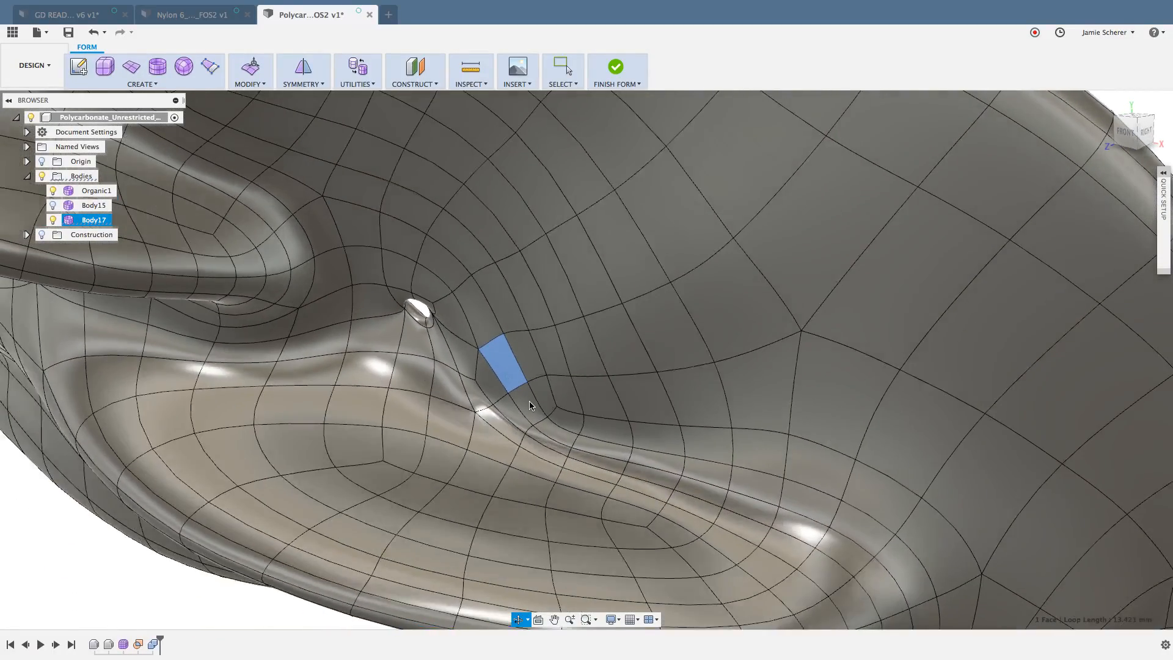
scroll(391, 454, down, 5)
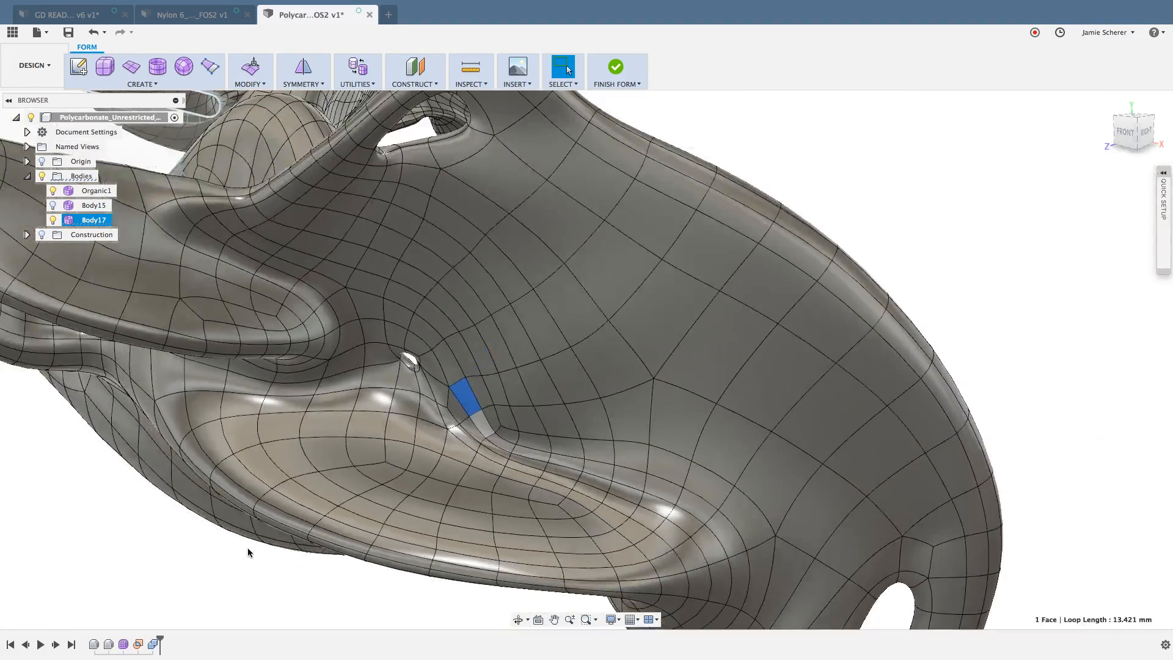
click(239, 566)
shift+middle_drag(237, 563, 136, 560)
middle_drag(154, 416, 257, 443)
shift+middle_drag(258, 444, 165, 399)
scroll(184, 435, up, 6)
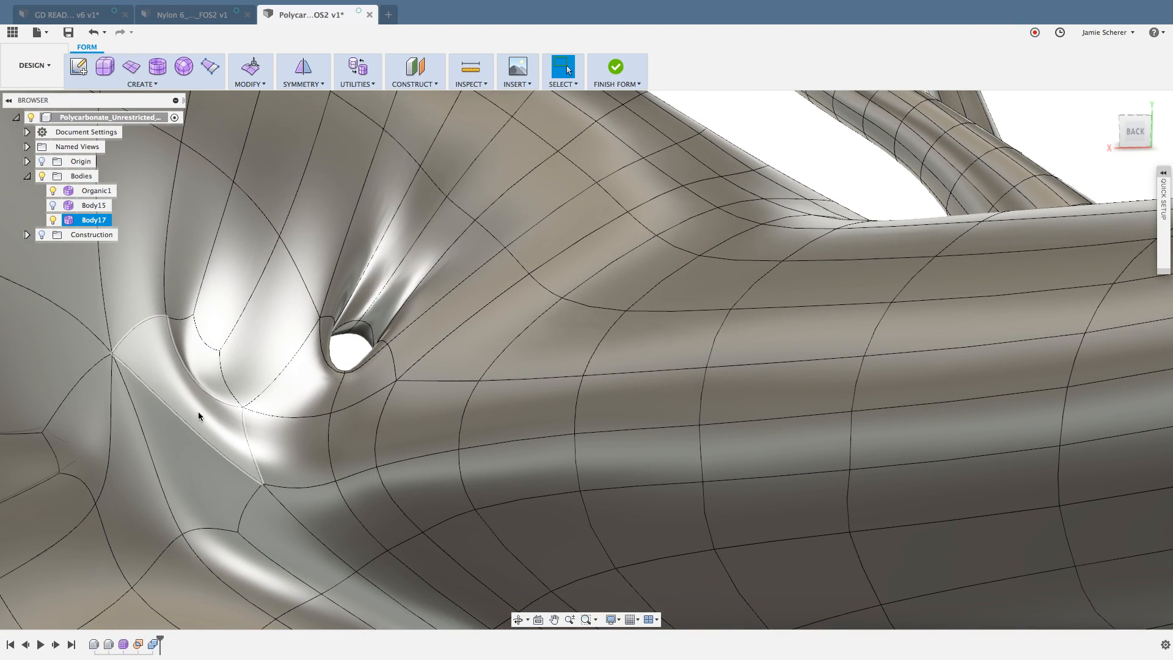
Step: Delete the five adjoining faces of the creased area next to the small through hole on the back side
click(754, 124)
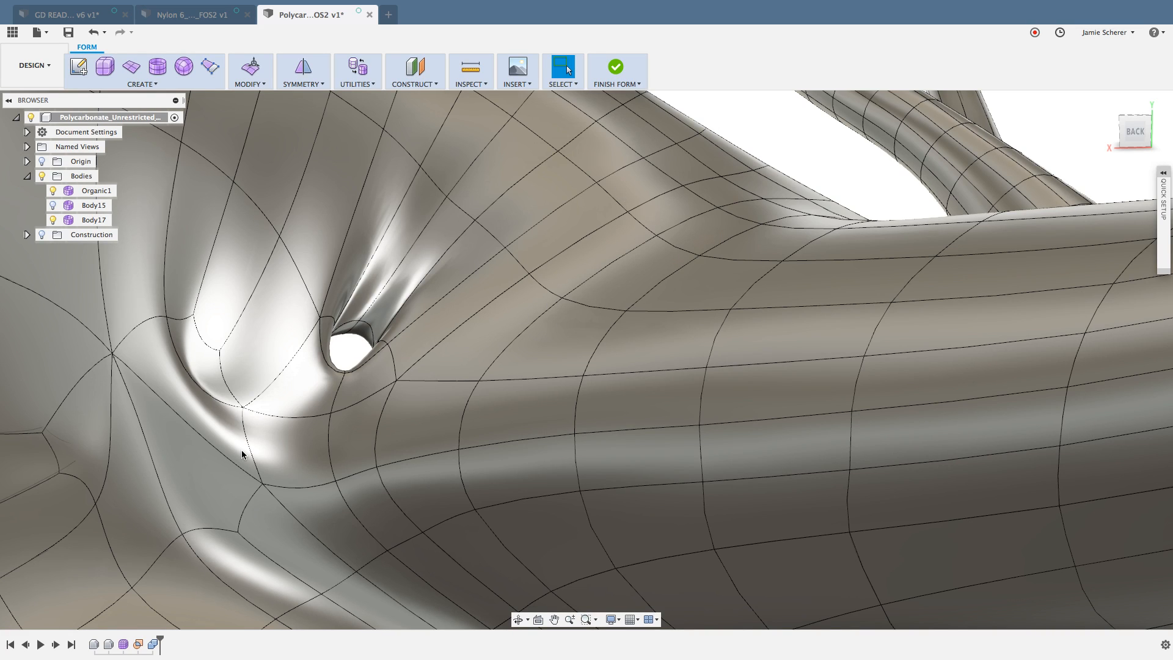
click(204, 360)
click(204, 360)
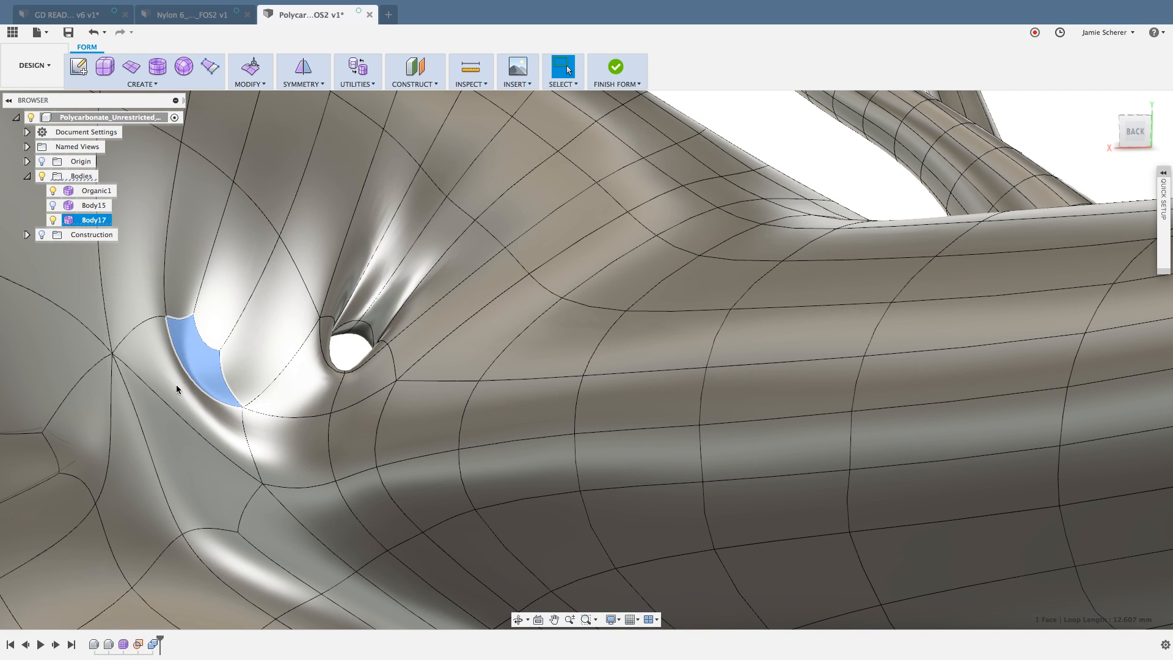
shift+click(174, 382)
shift+click(171, 425)
shift+click(122, 450)
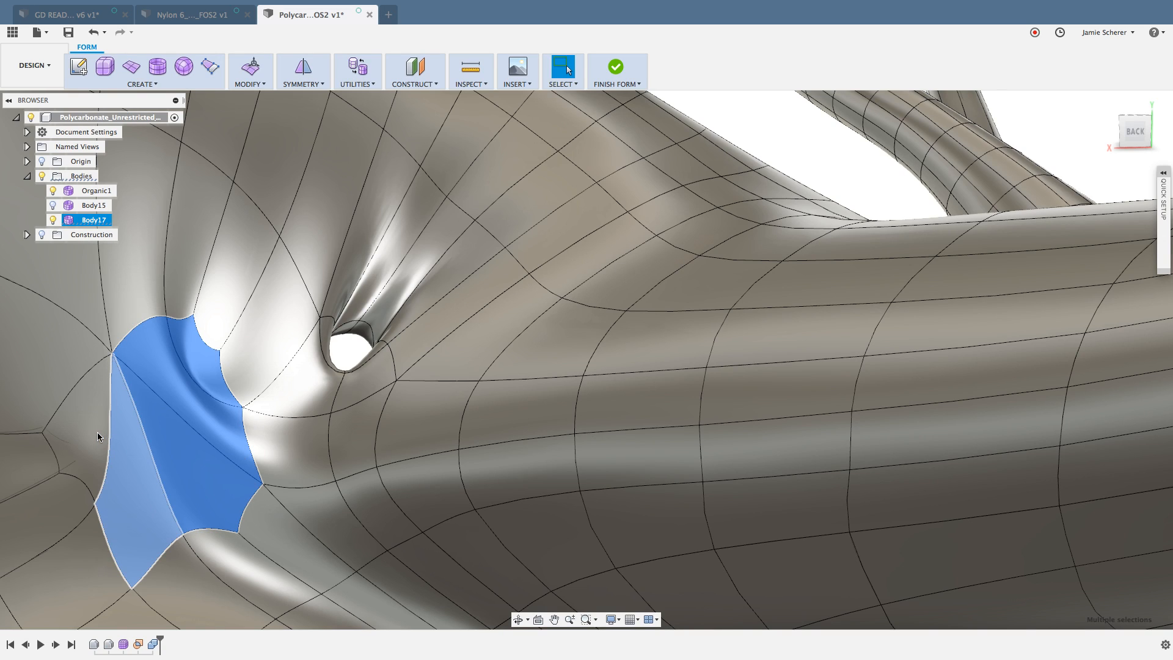
shift+click(98, 432)
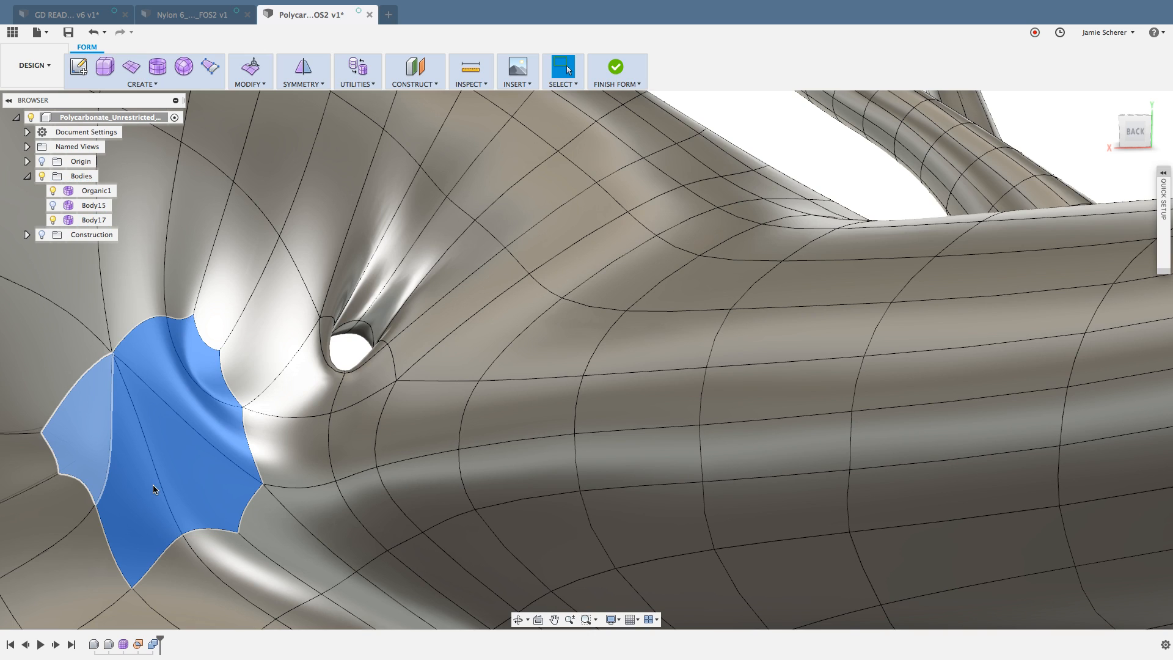
key(Delete)
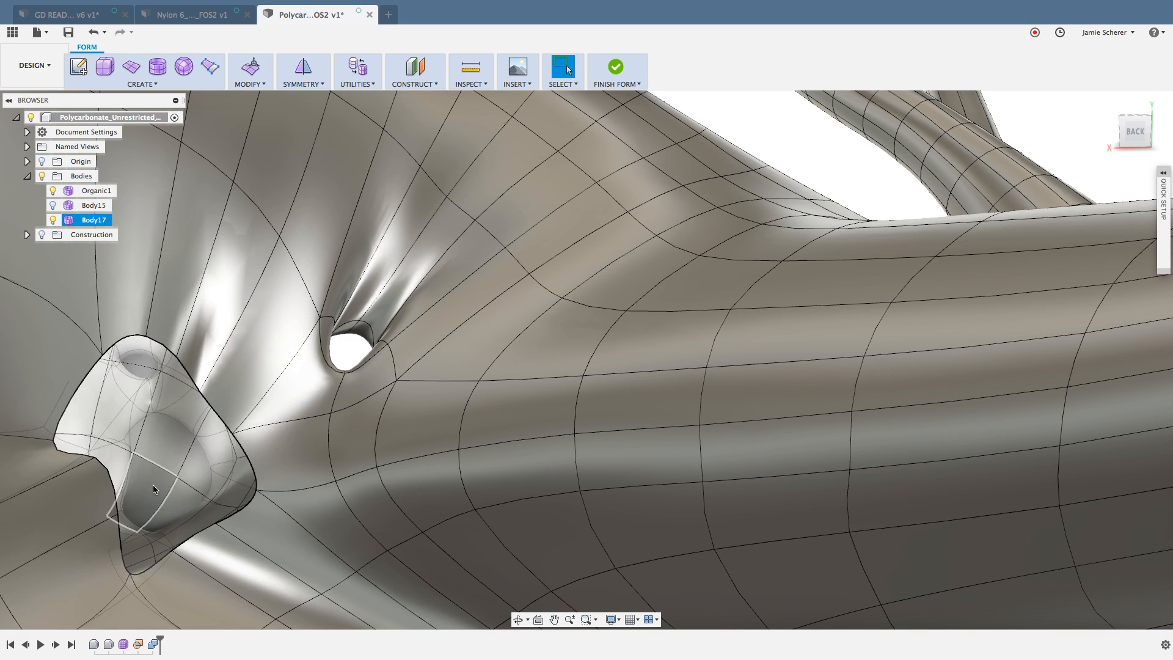
Step: Switch the whole Body17 to box display and clear the selection
double_click(229, 384)
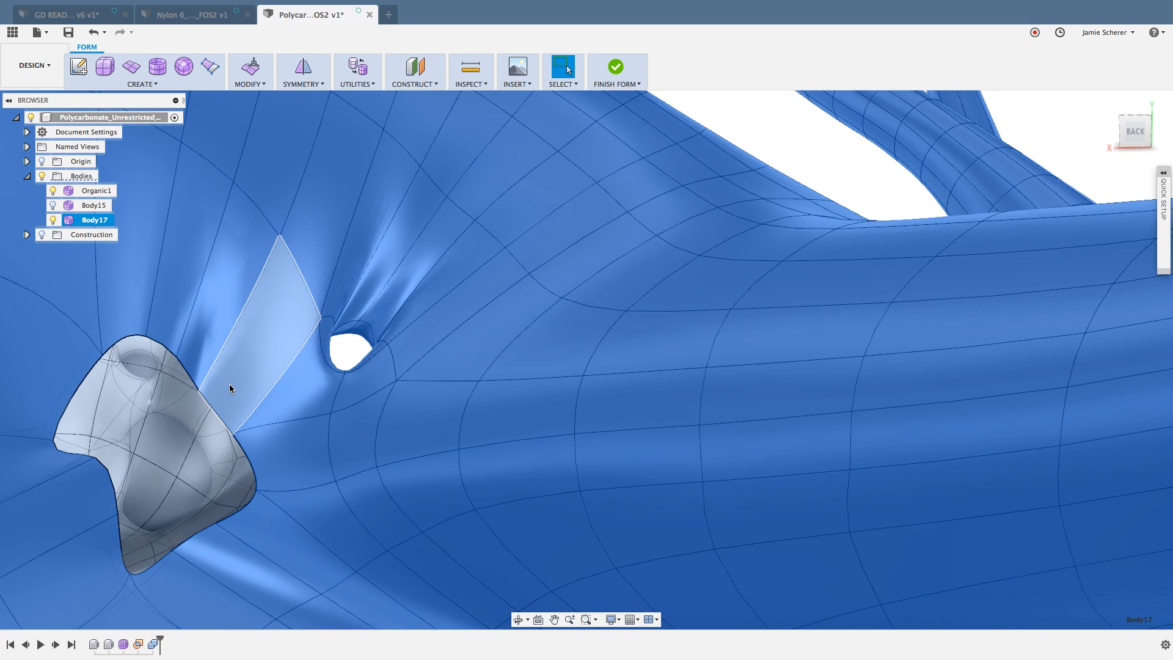
key(ctrl+1)
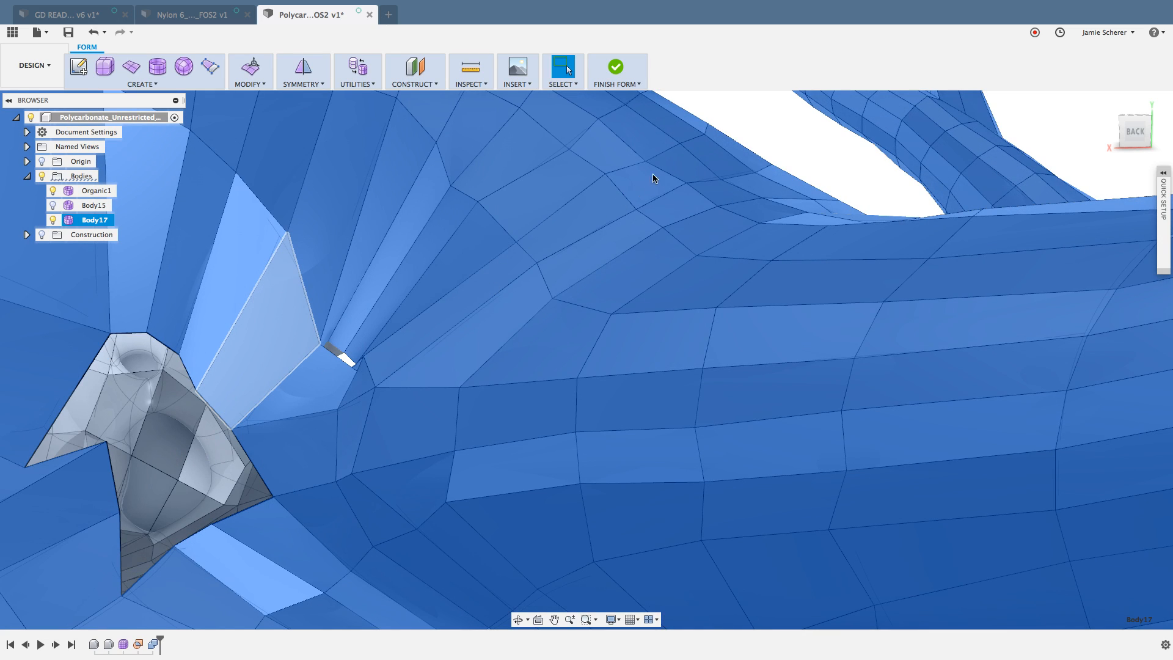
click(754, 124)
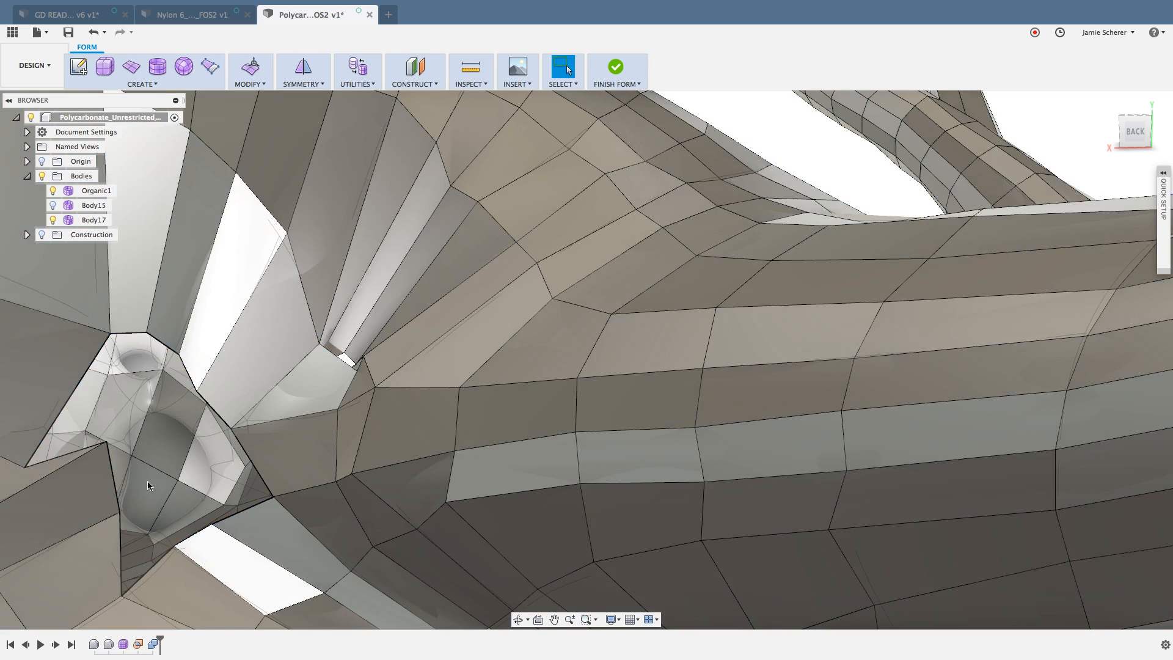
click(105, 441)
right_click(106, 441)
click(138, 430)
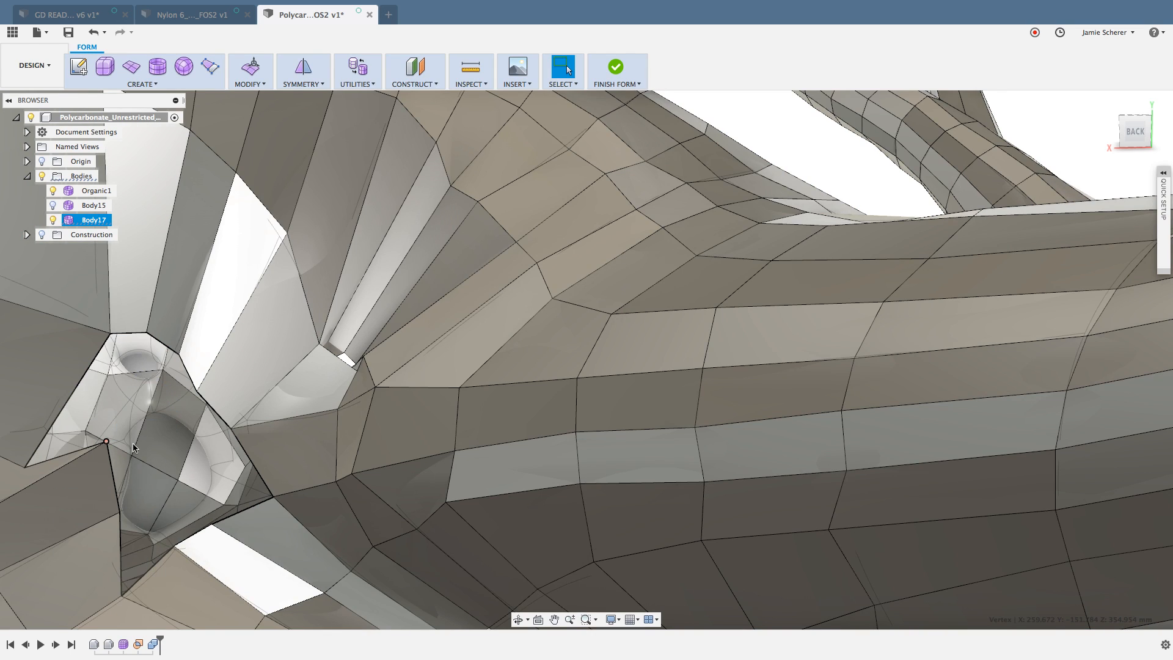
drag(94, 459, 32, 510)
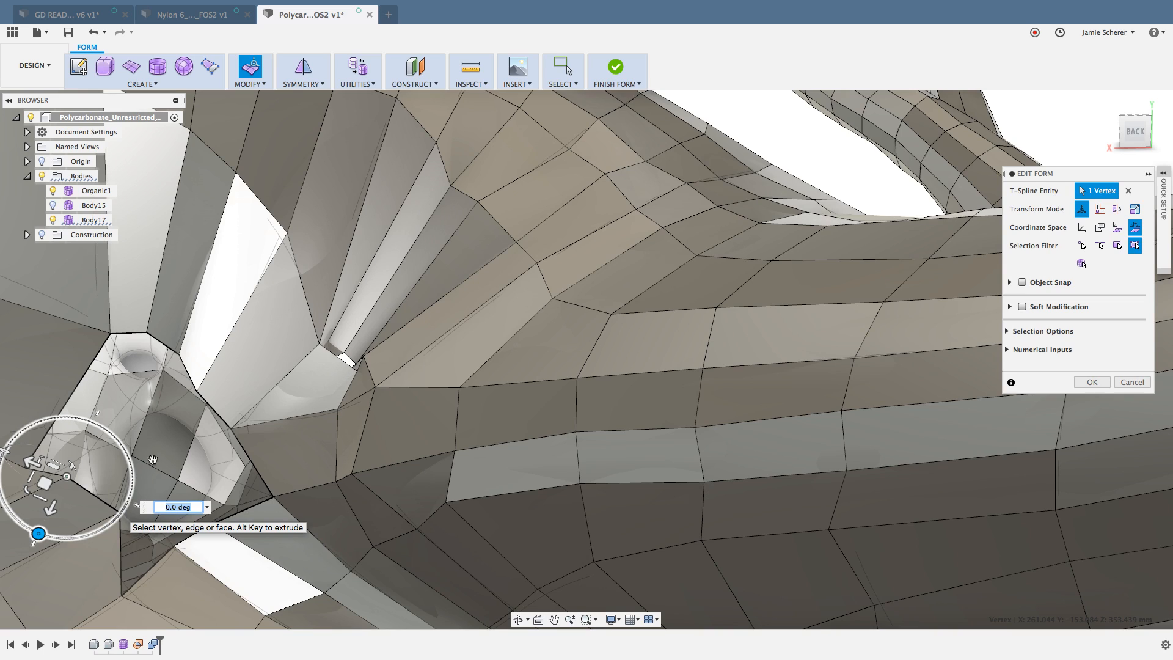
key(super+z)
key(Escape)
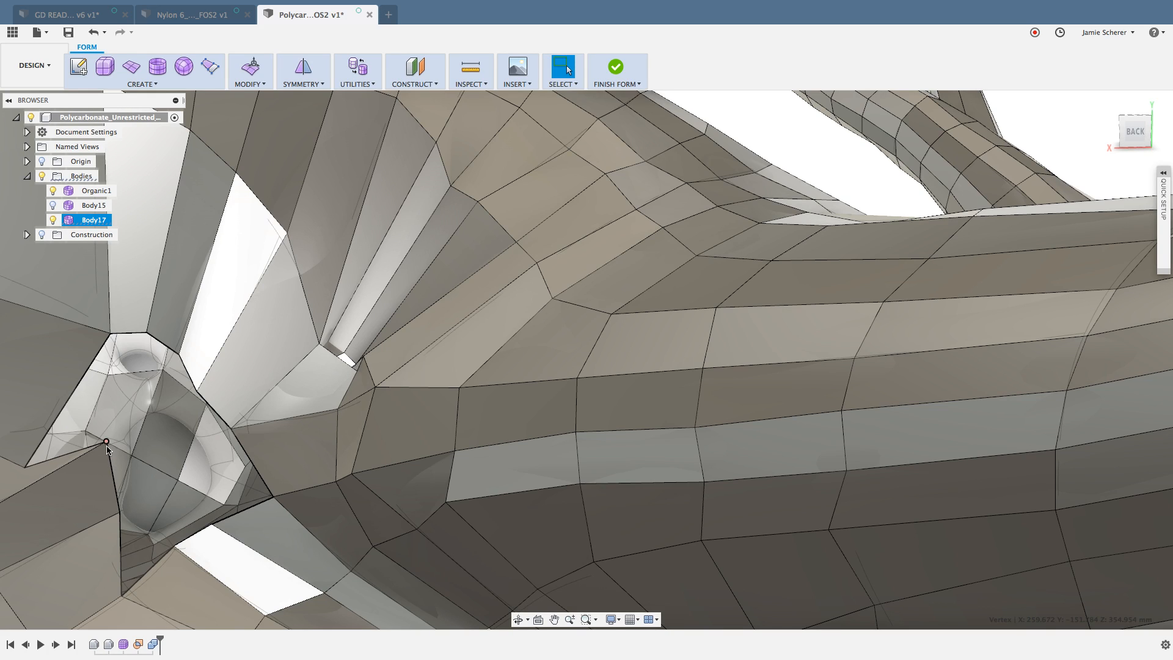
Step: Use Edit Form to move two neighbouring inward-pointing boundary vertices of the back opening outward, the lower one by about 1.43 mm
right_click(107, 445)
click(125, 433)
drag(95, 458, 57, 489)
click(120, 516)
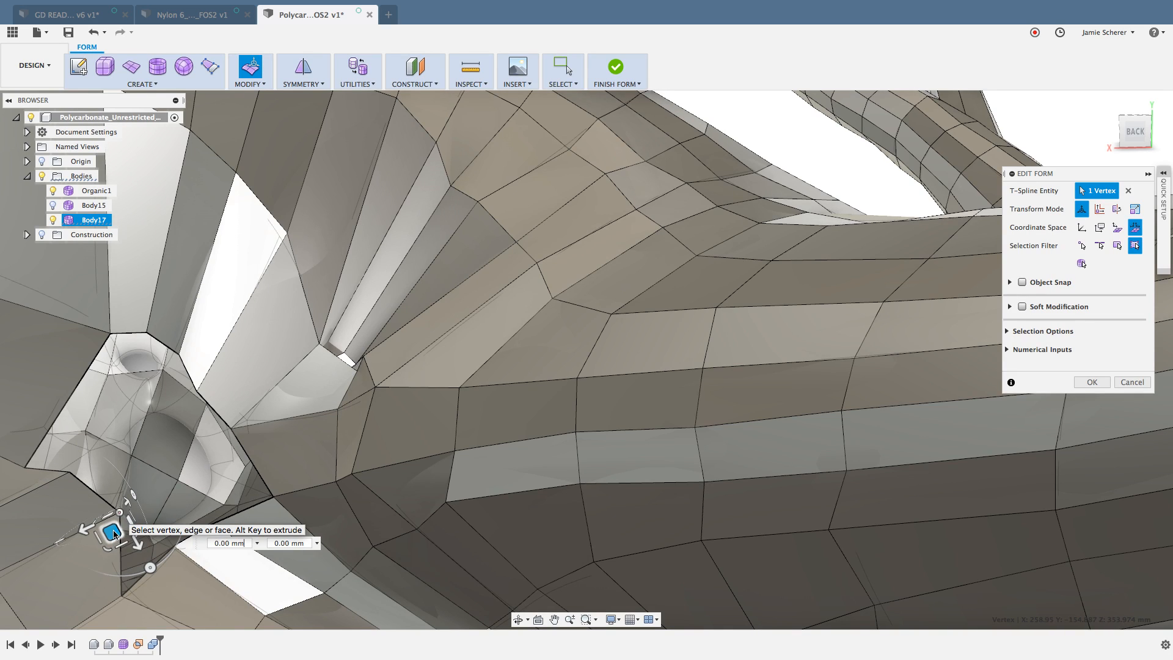
drag(112, 531, 82, 547)
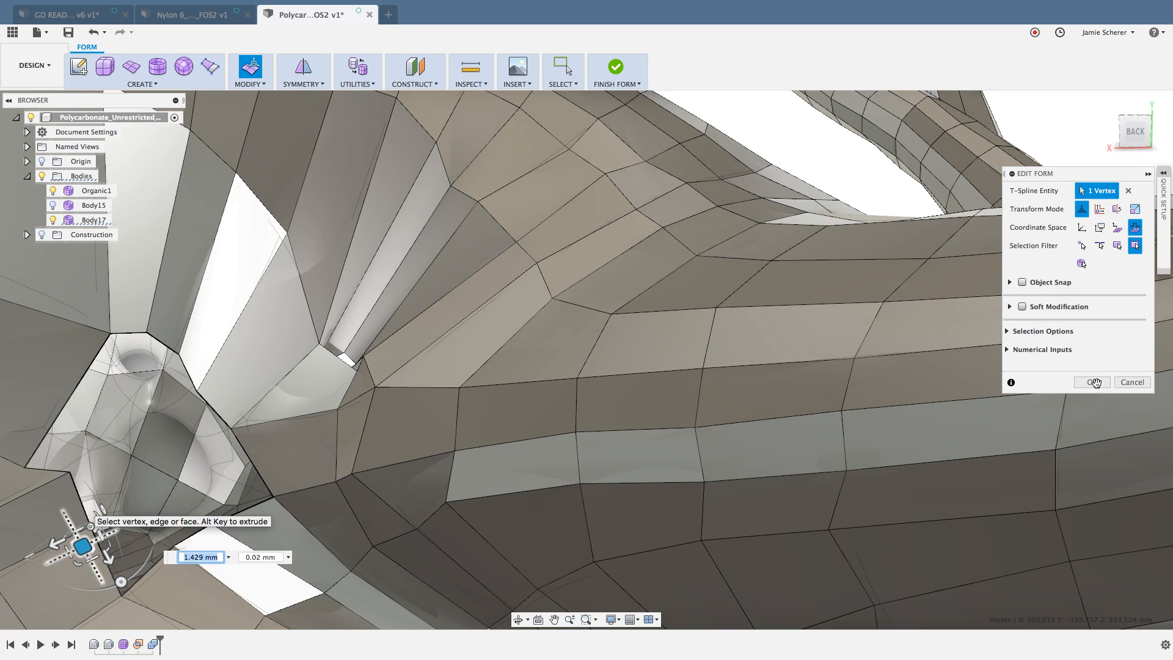
click(1093, 383)
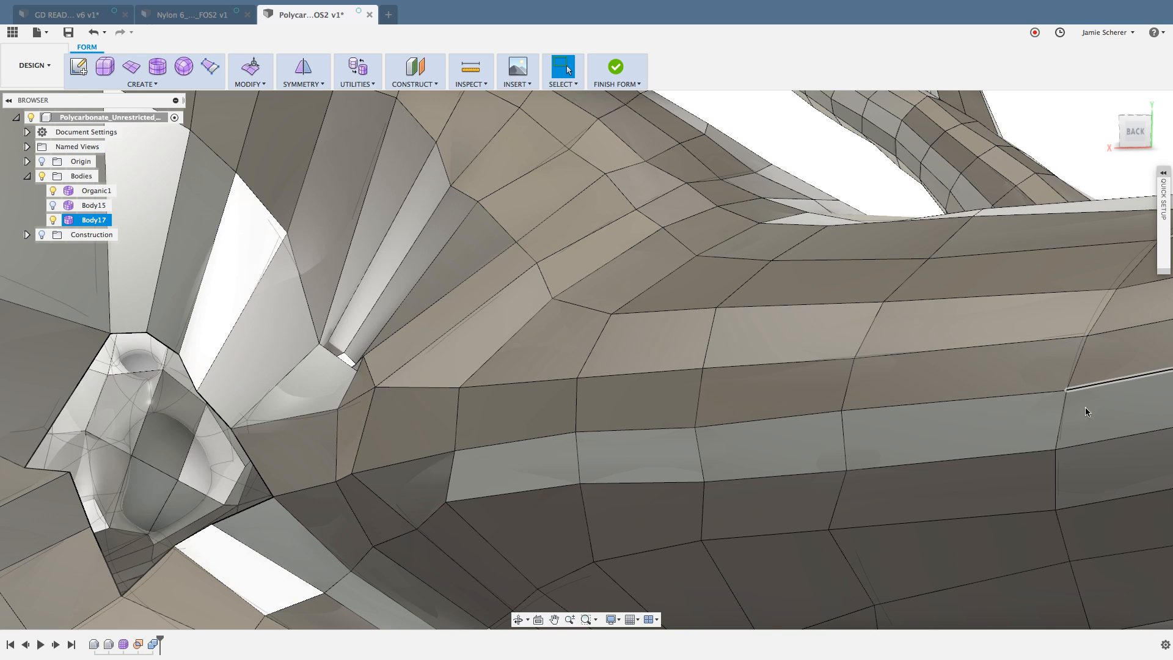
Step: Compare how many faces border each side of the back opening by highlighting them side by side, and clear the selection
click(191, 577)
click(235, 554)
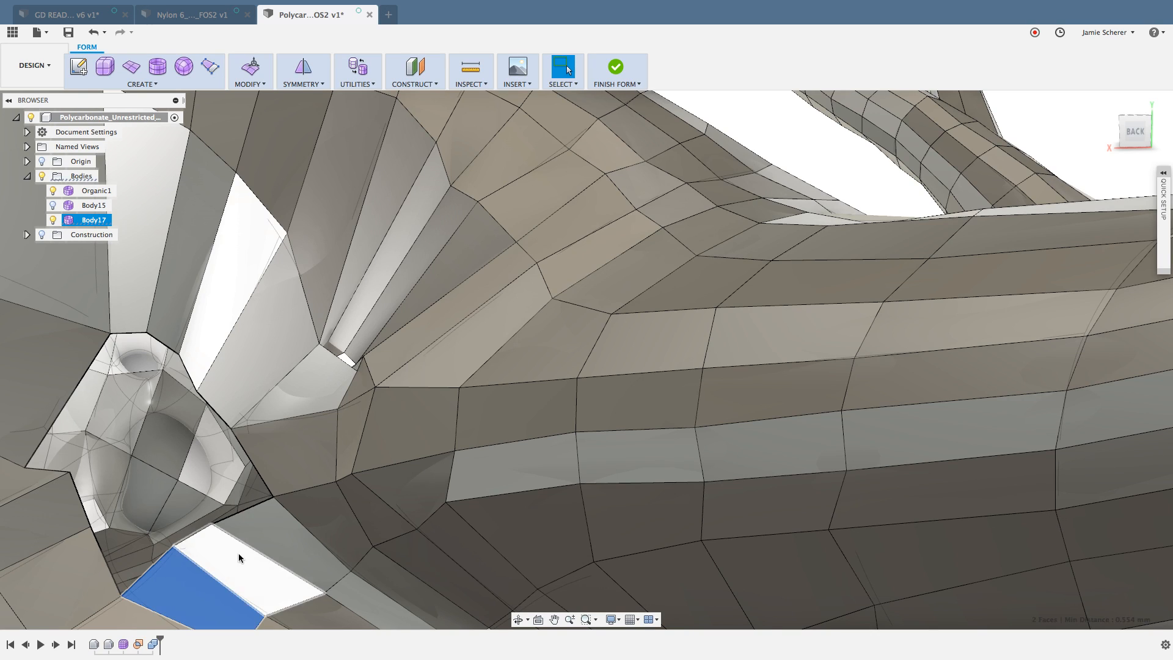
click(266, 533)
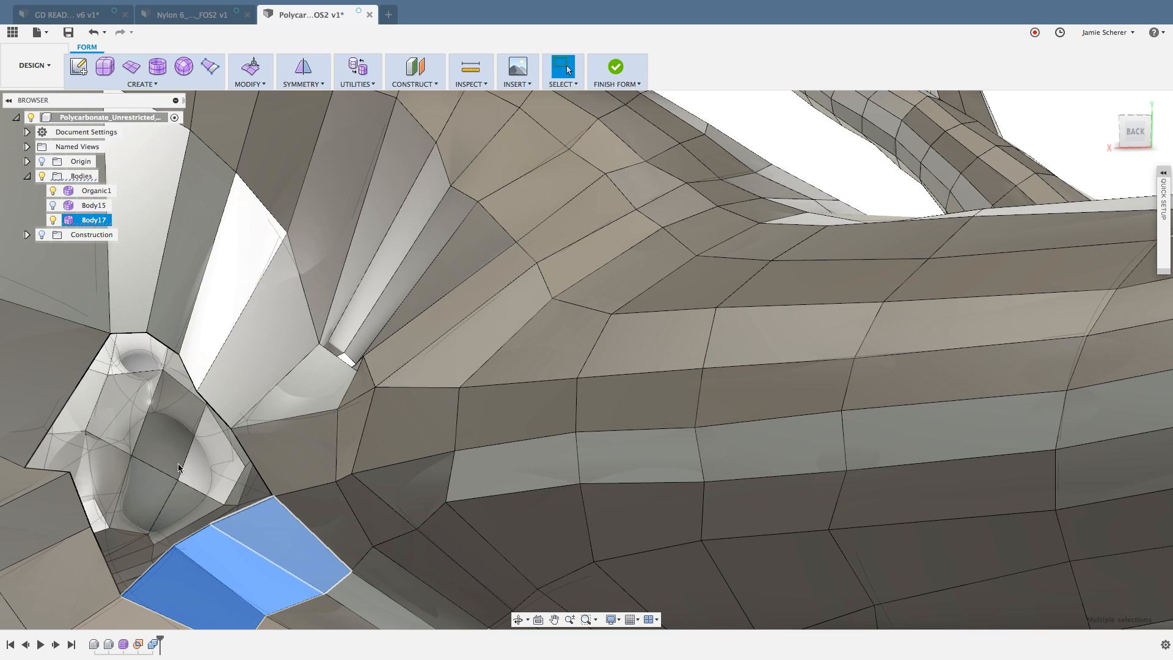
click(48, 375)
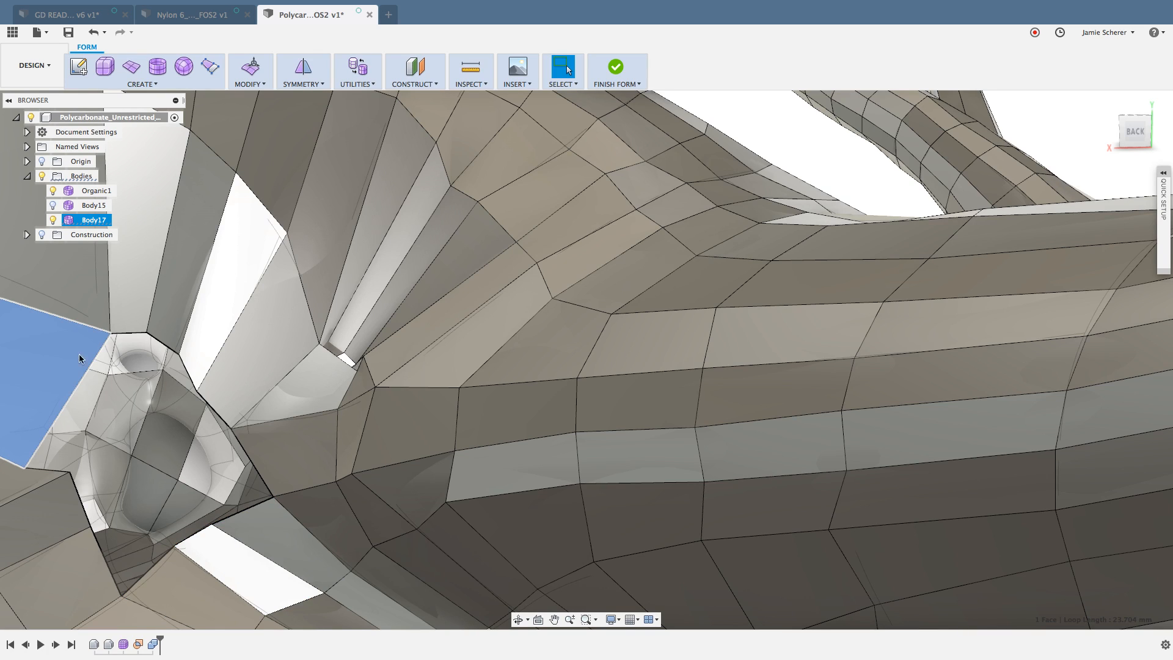
click(127, 305)
click(179, 299)
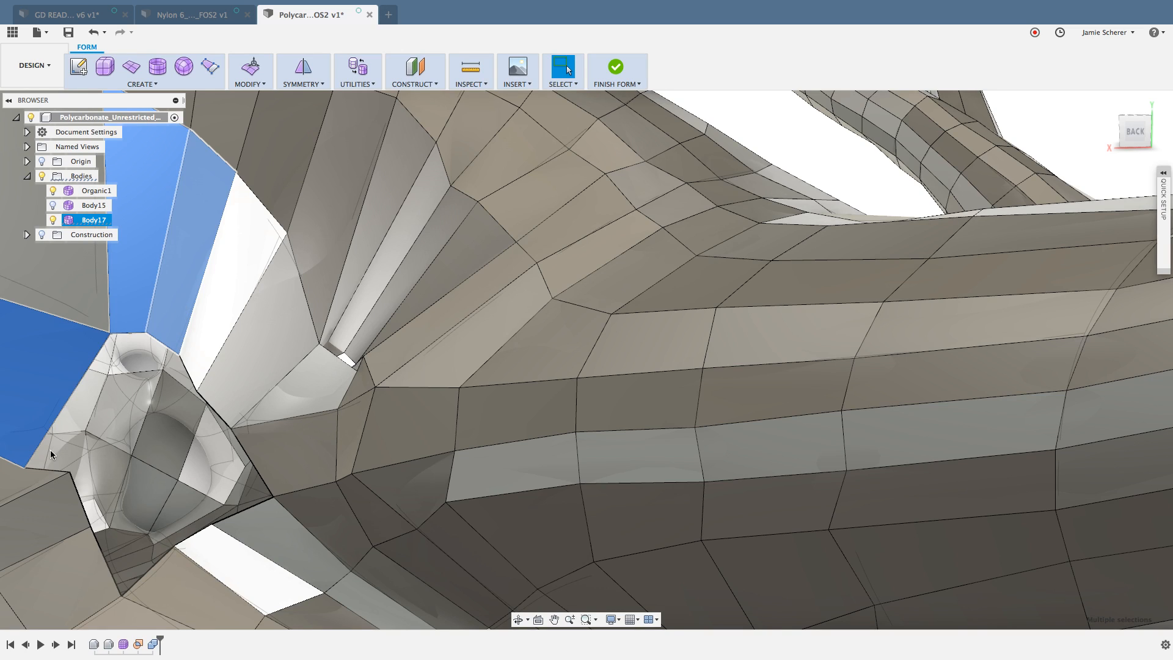
click(36, 477)
shift+click(61, 509)
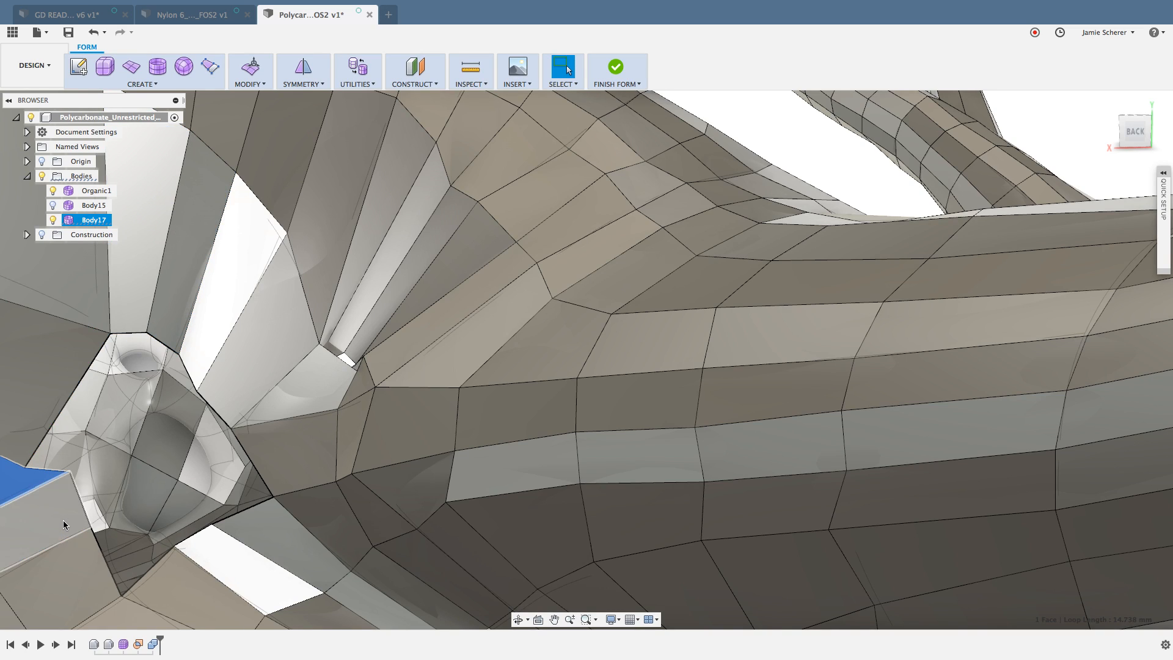
shift+click(89, 565)
shift+click(259, 427)
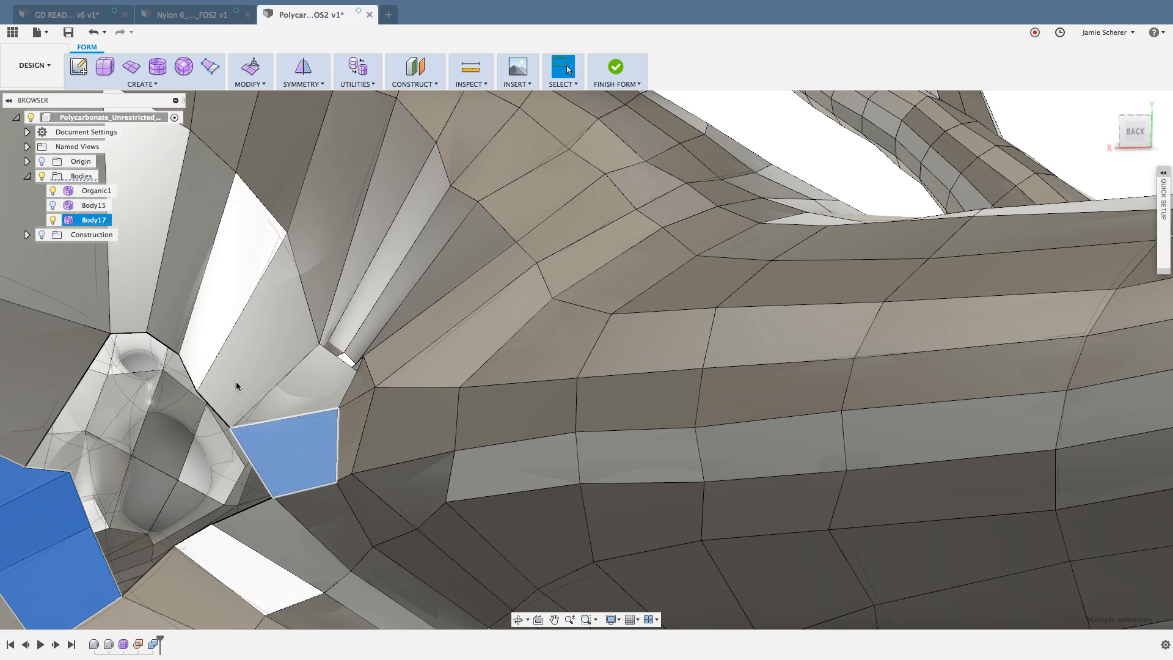
shift+click(236, 381)
shift+click(199, 343)
shift+middle_drag(159, 467, 235, 445)
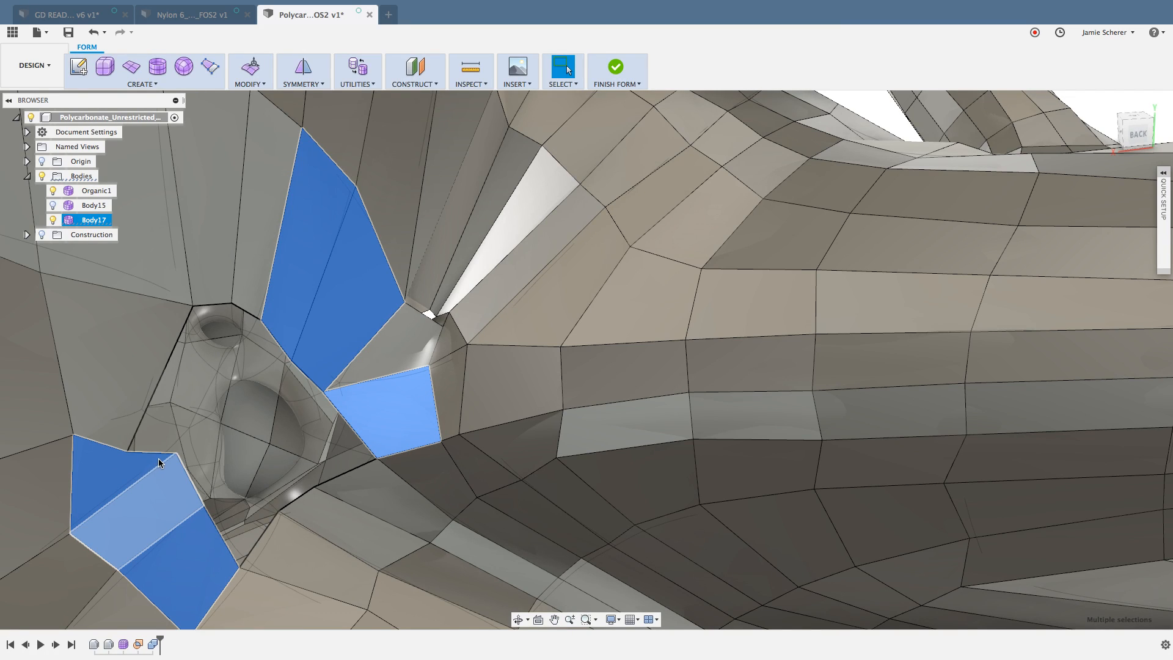
click(289, 484)
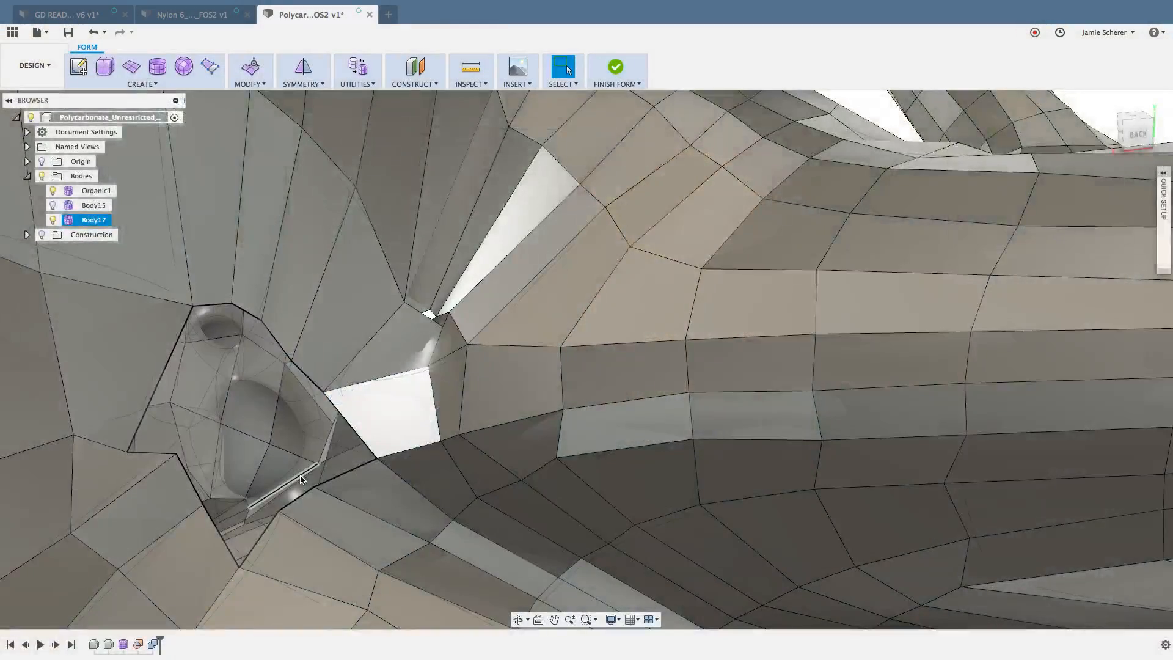
Step: Try to split the opening's long edge and the opposite edge of its bordering face with Insert Point in Simple mode, and undo it
key(s)
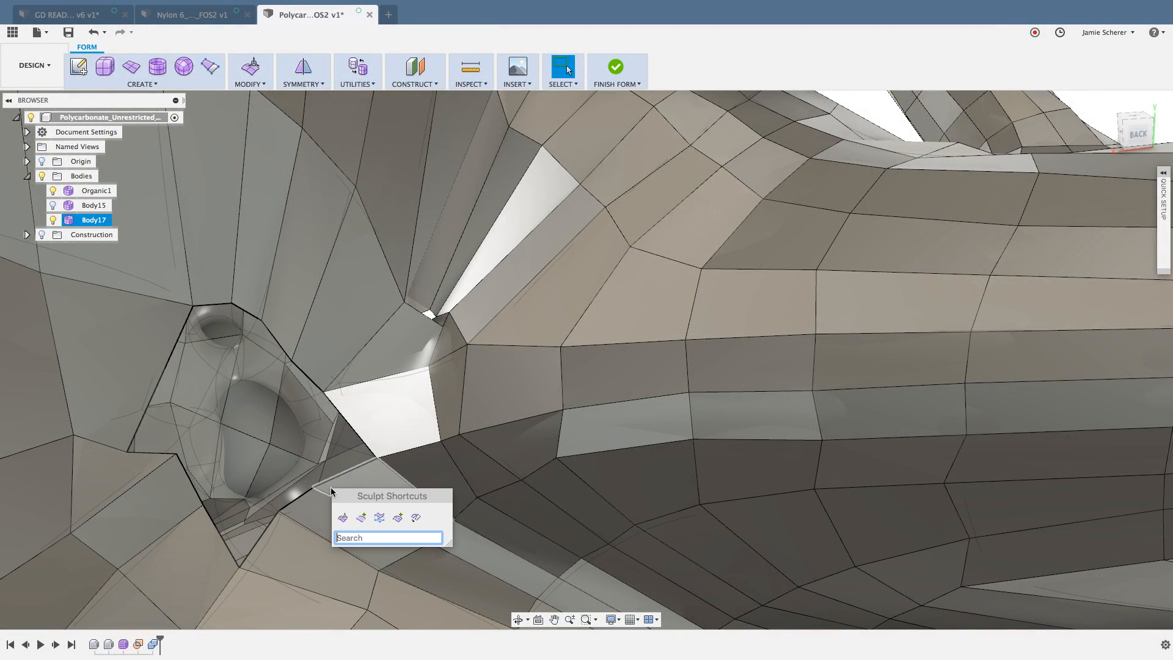
click(399, 518)
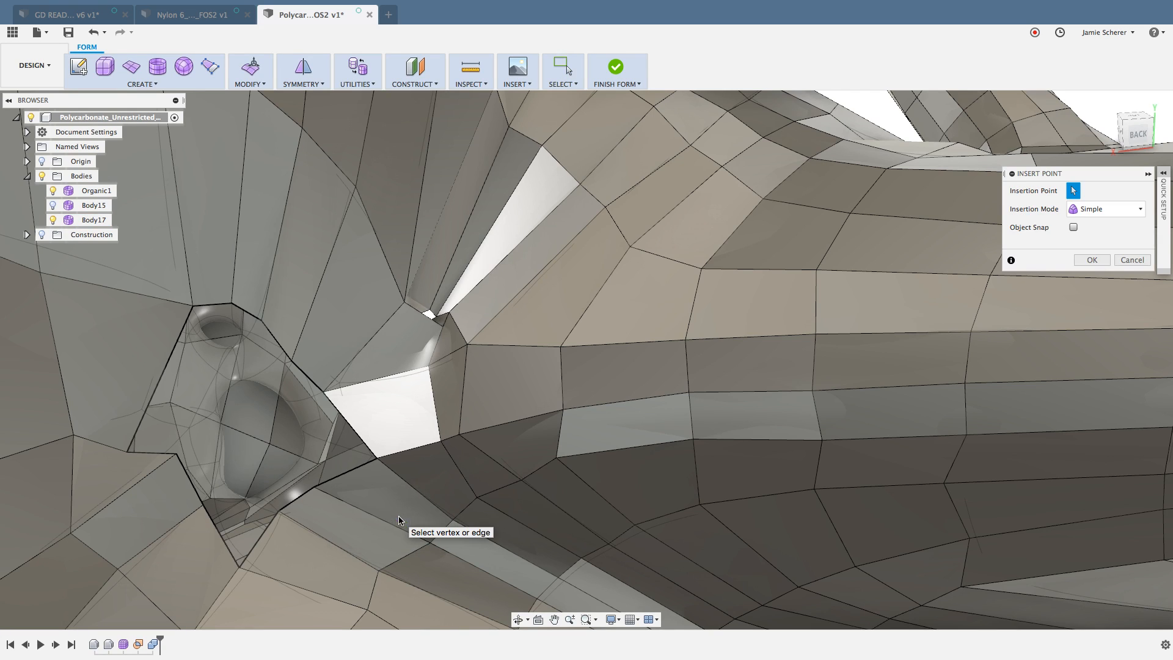
click(160, 376)
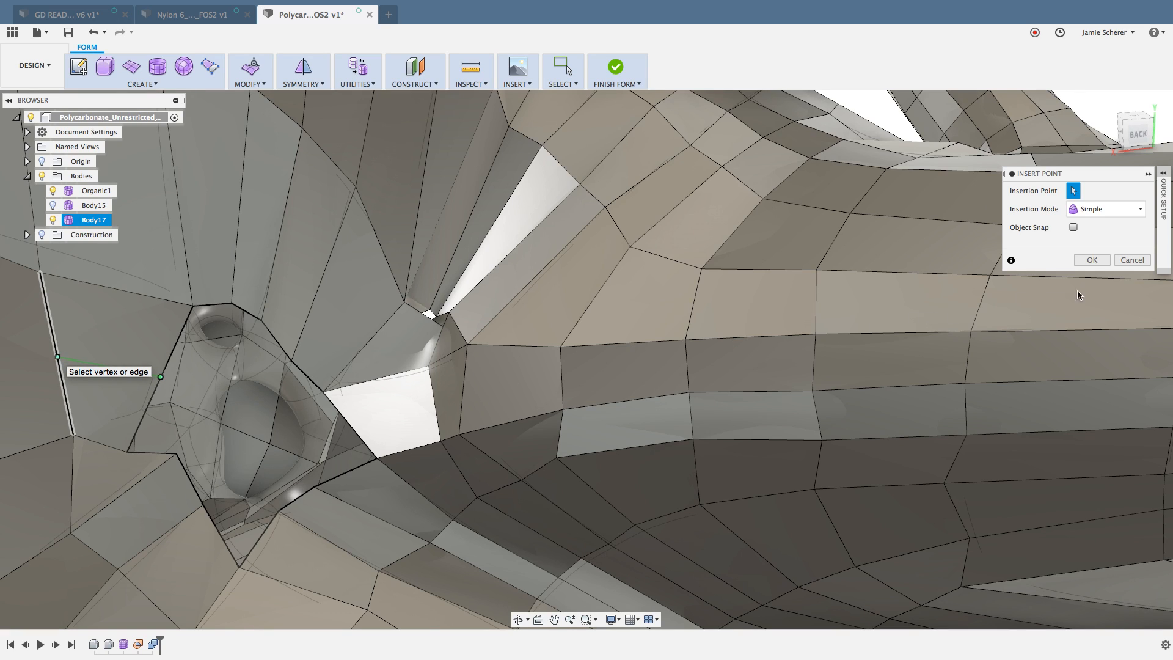
click(1092, 260)
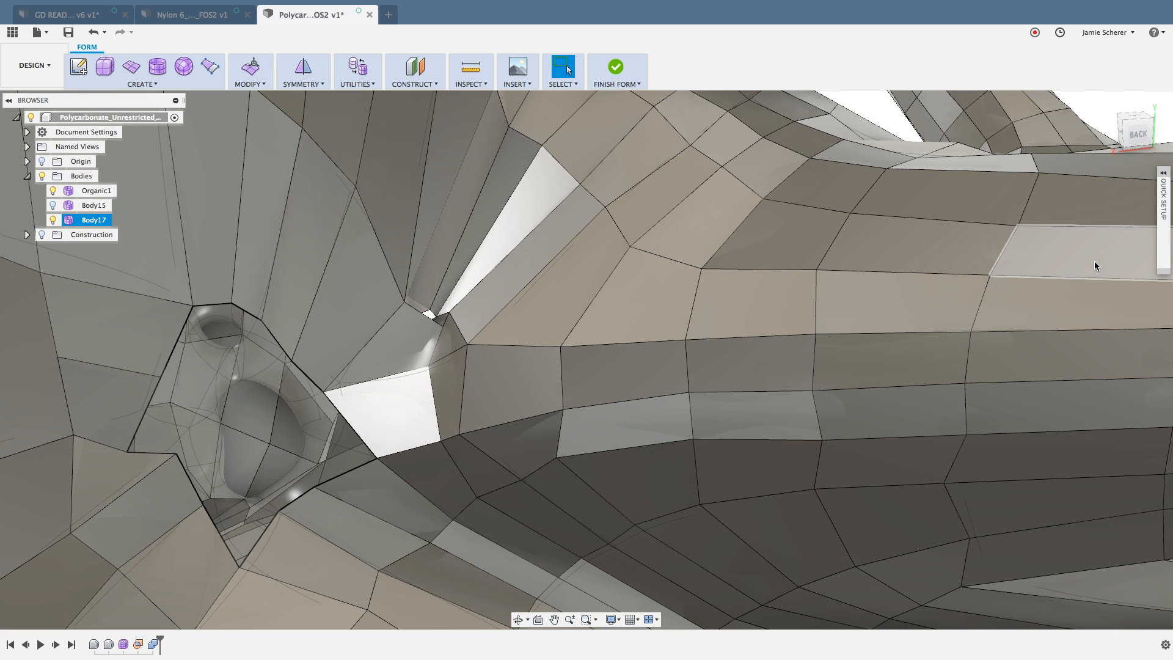
key(super+z)
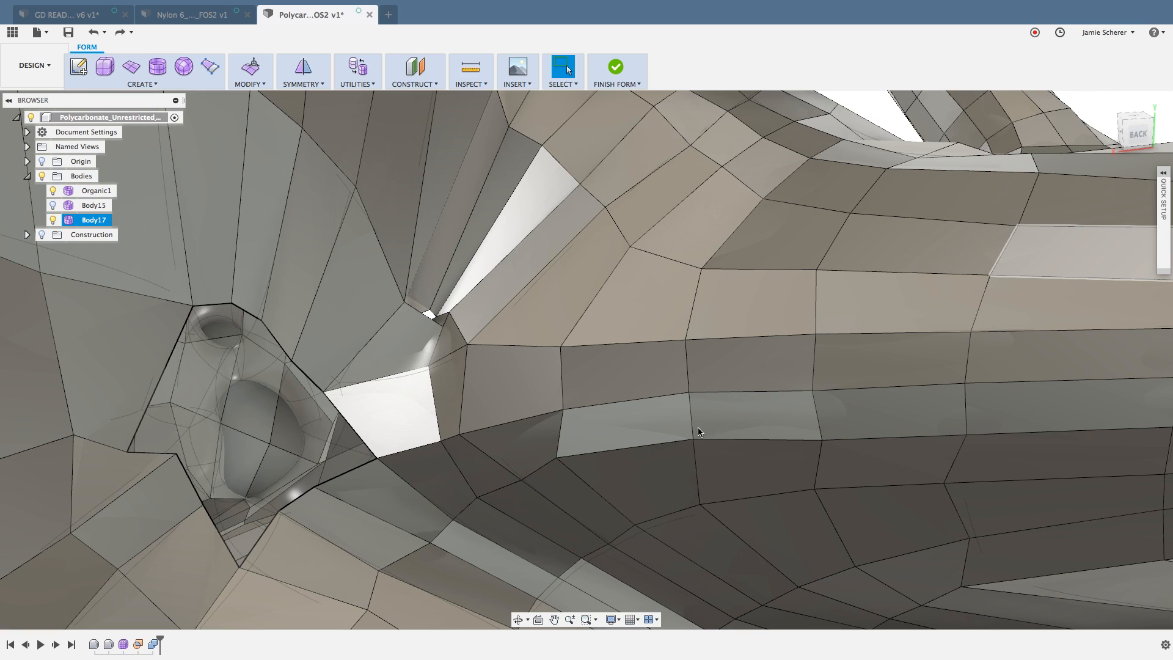
click(697, 429)
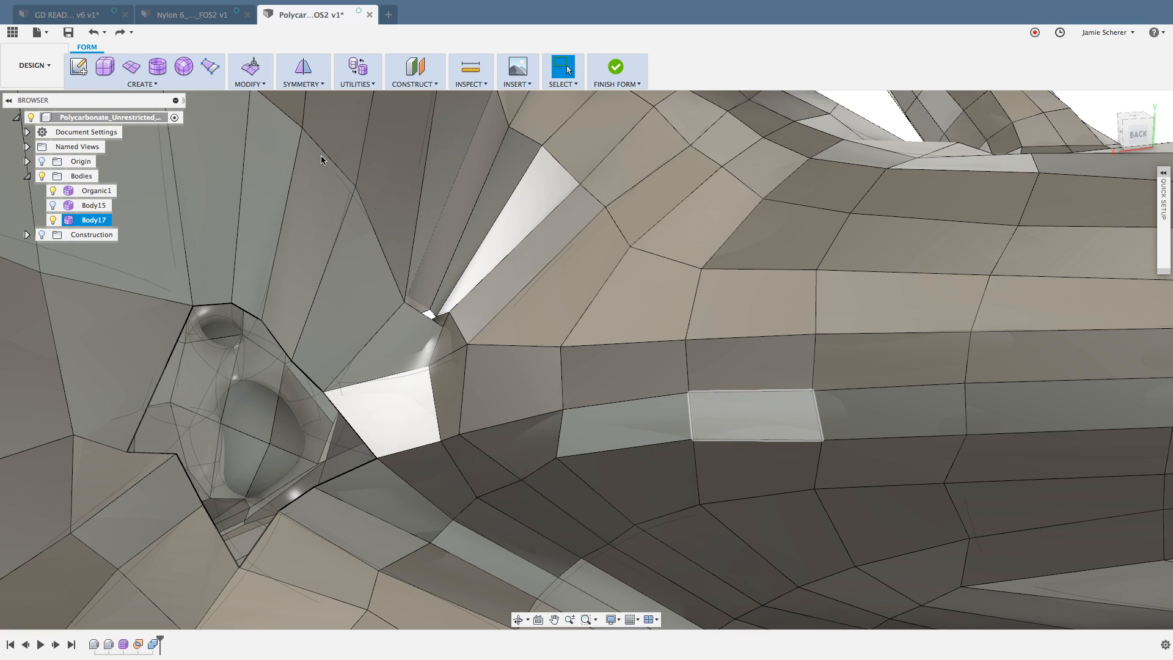
Step: Try to bridge the opening's three lower edges to the three edges along its upper end and long side, using 3 faces
click(262, 83)
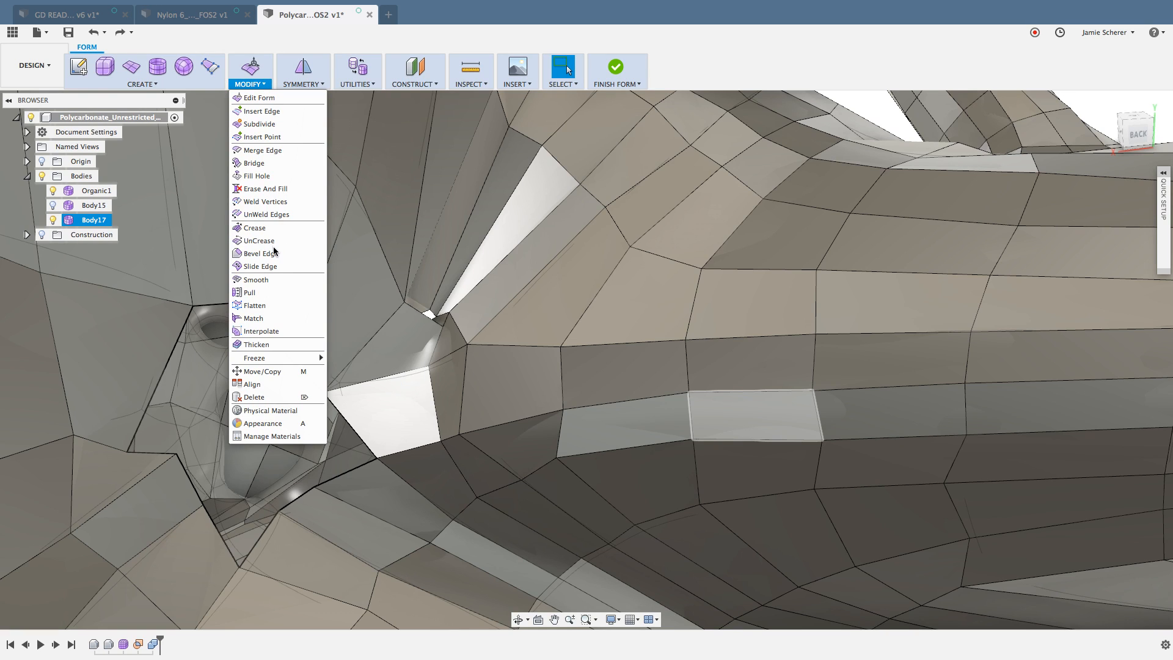
click(258, 163)
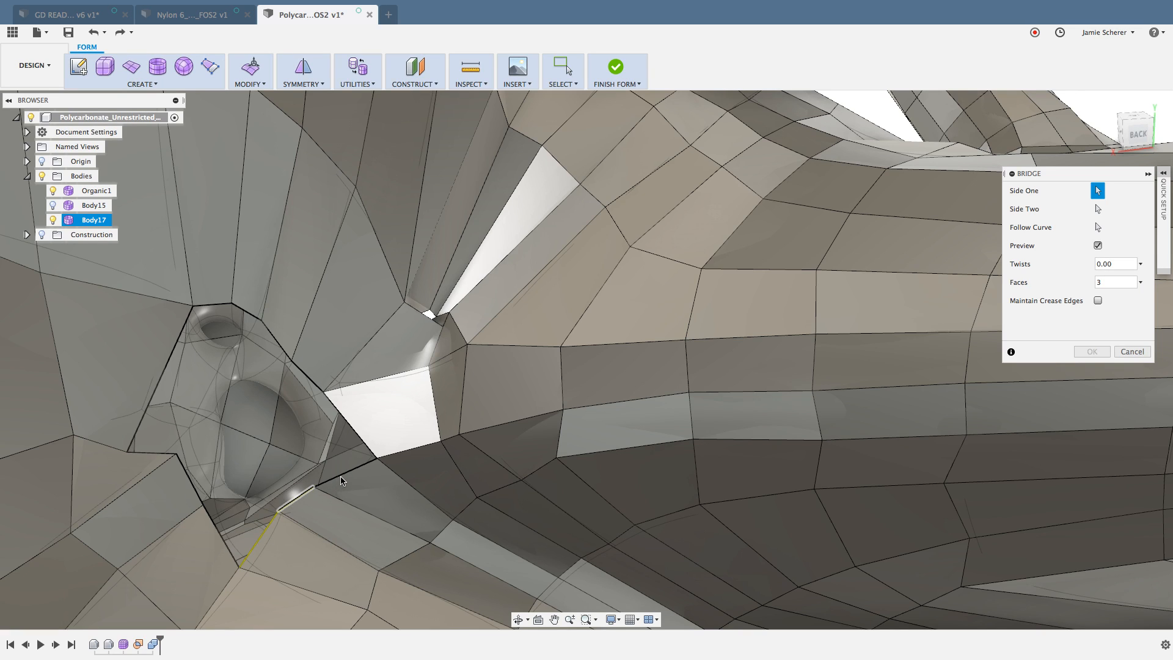
click(246, 312)
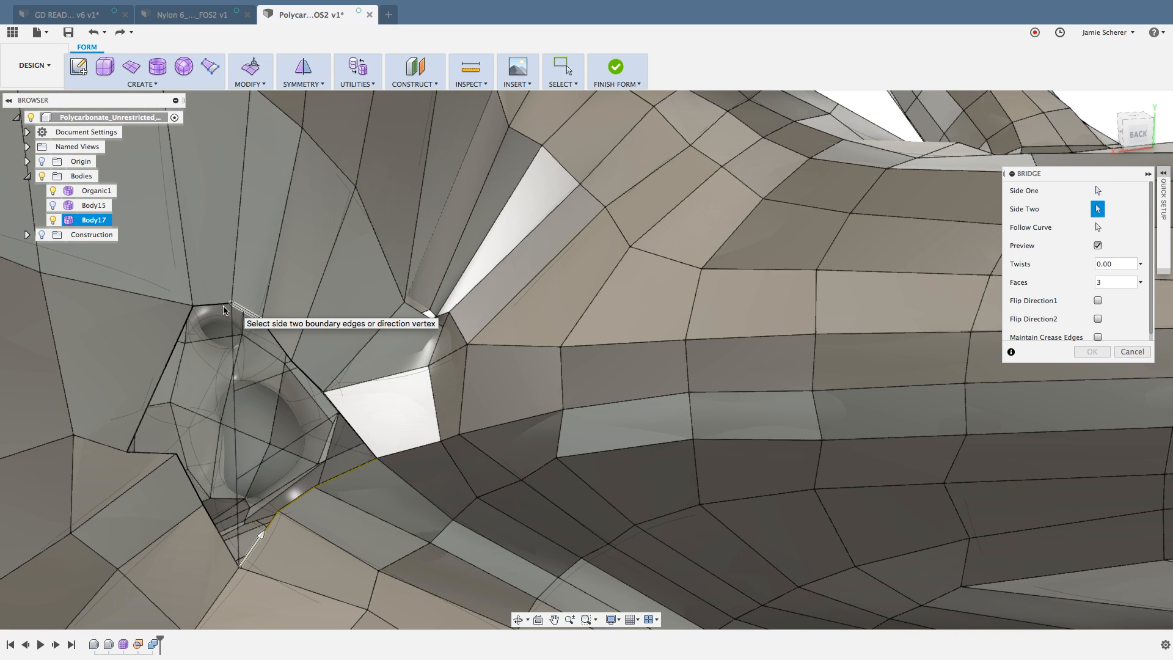
click(187, 329)
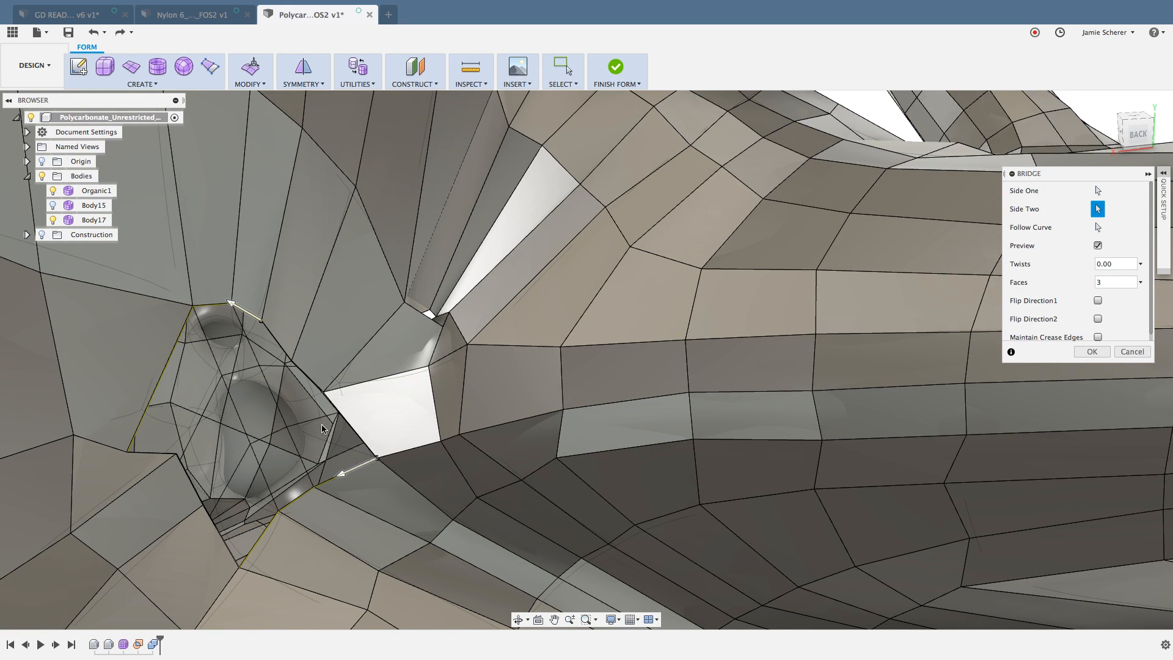
mouse_move(322, 427)
shift+middle_down()
mouse_move(293, 433)
mouse_move(335, 420)
shift+middle_up()
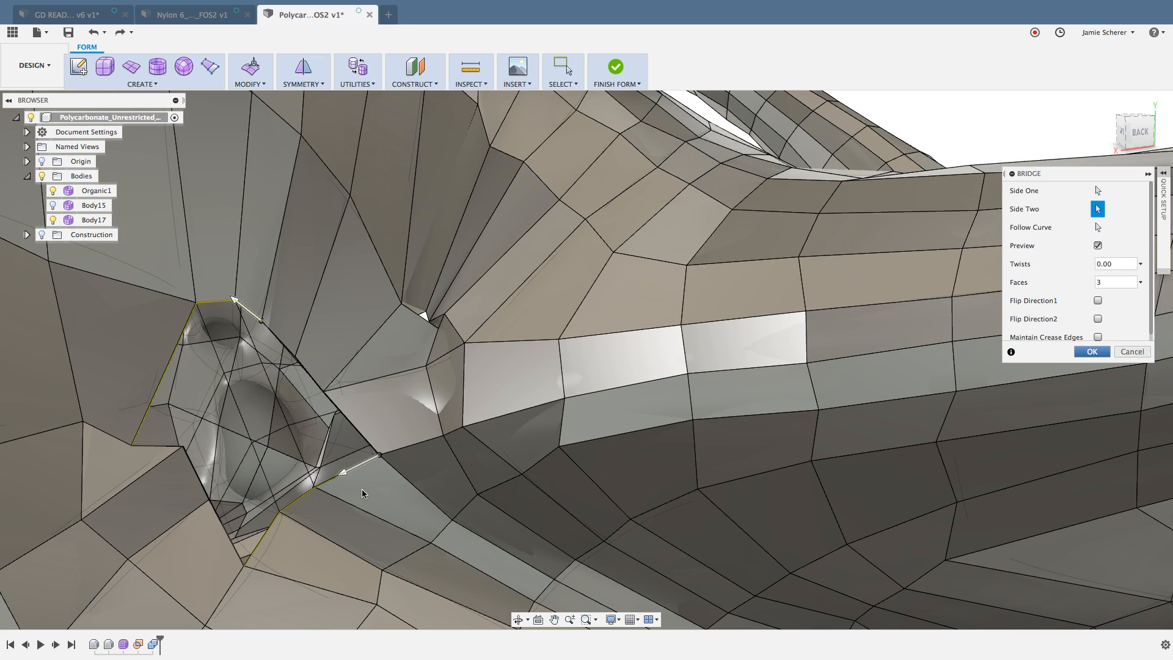
key(Return)
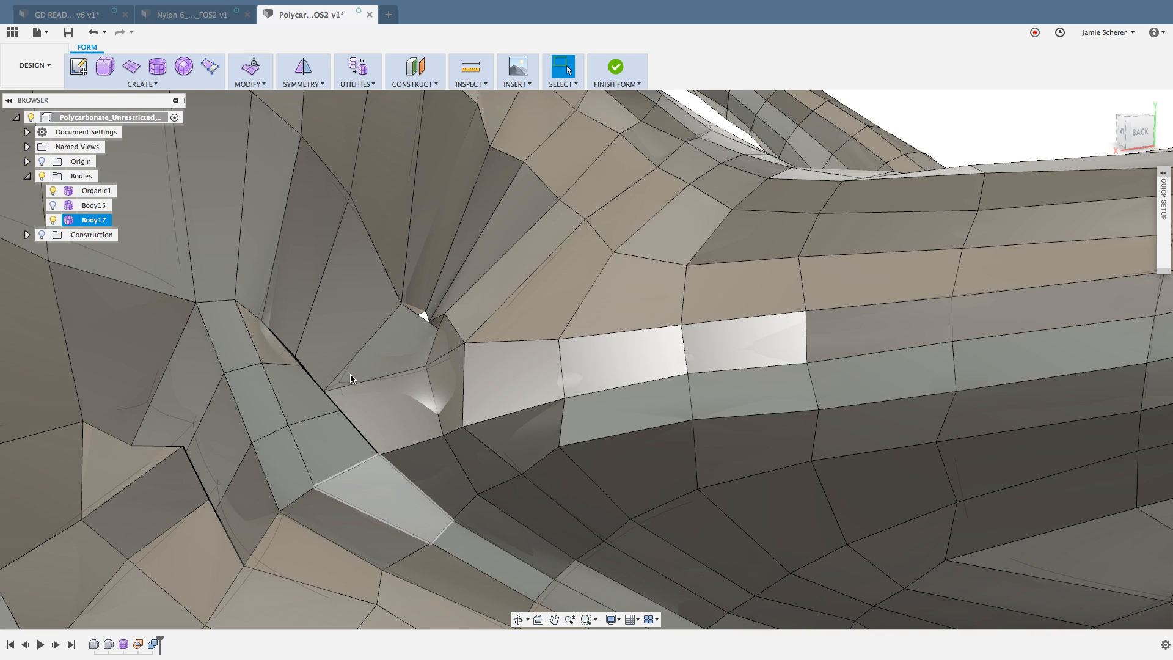
Step: Undo the bridge and the move of the opening's lower boundary vertex
click(94, 34)
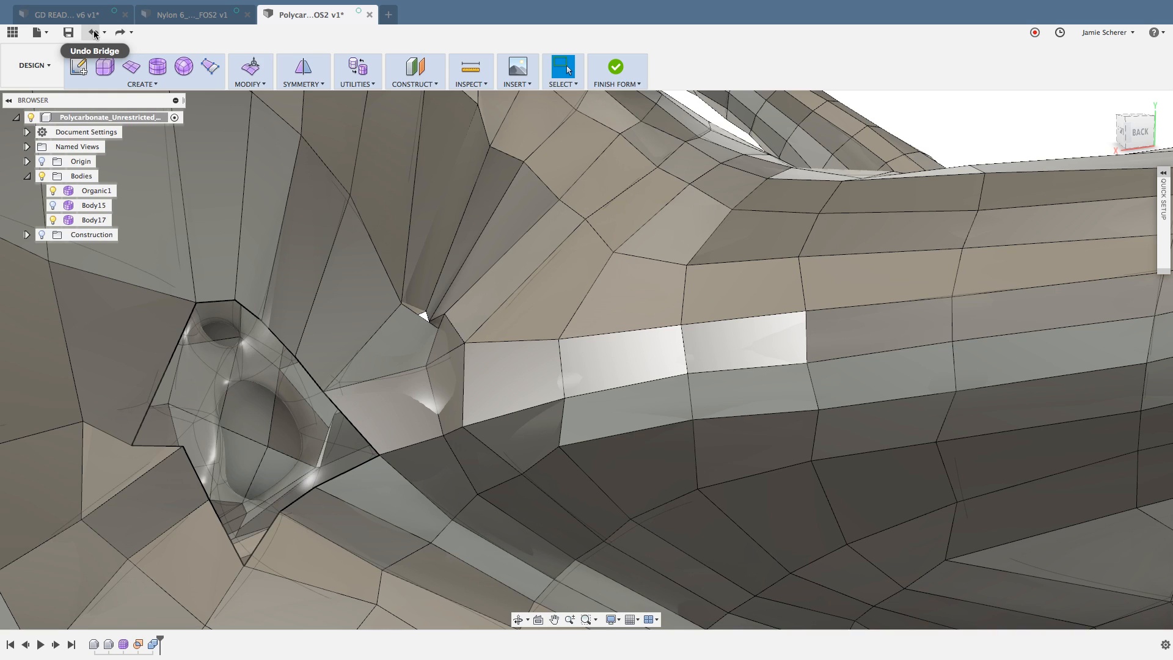
click(95, 34)
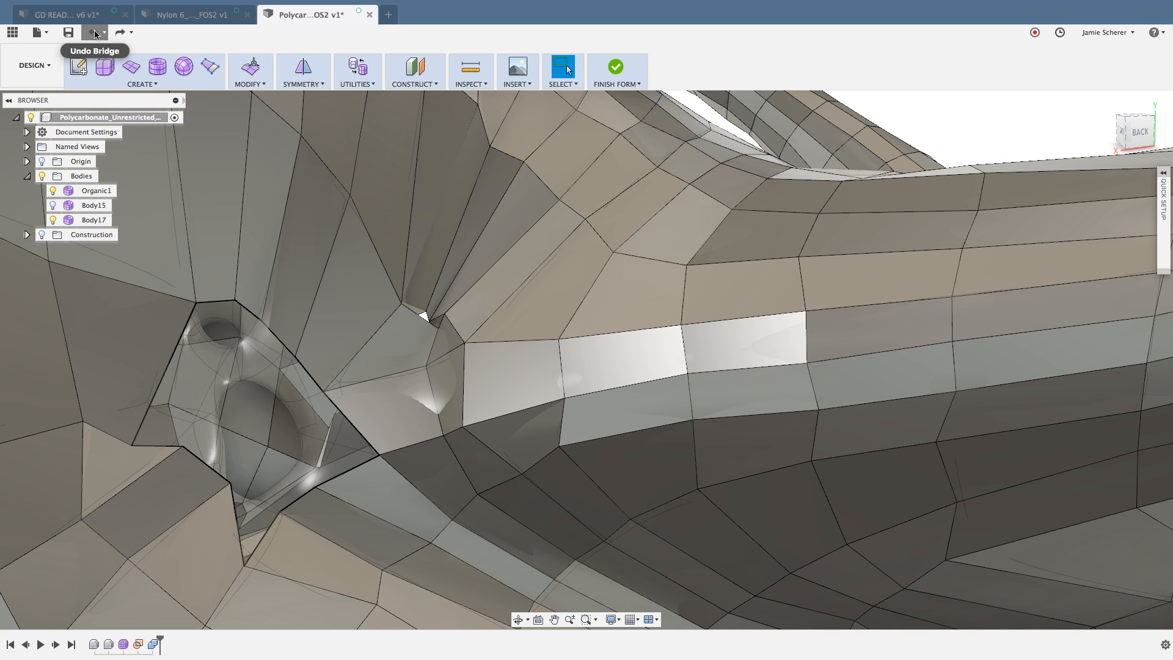